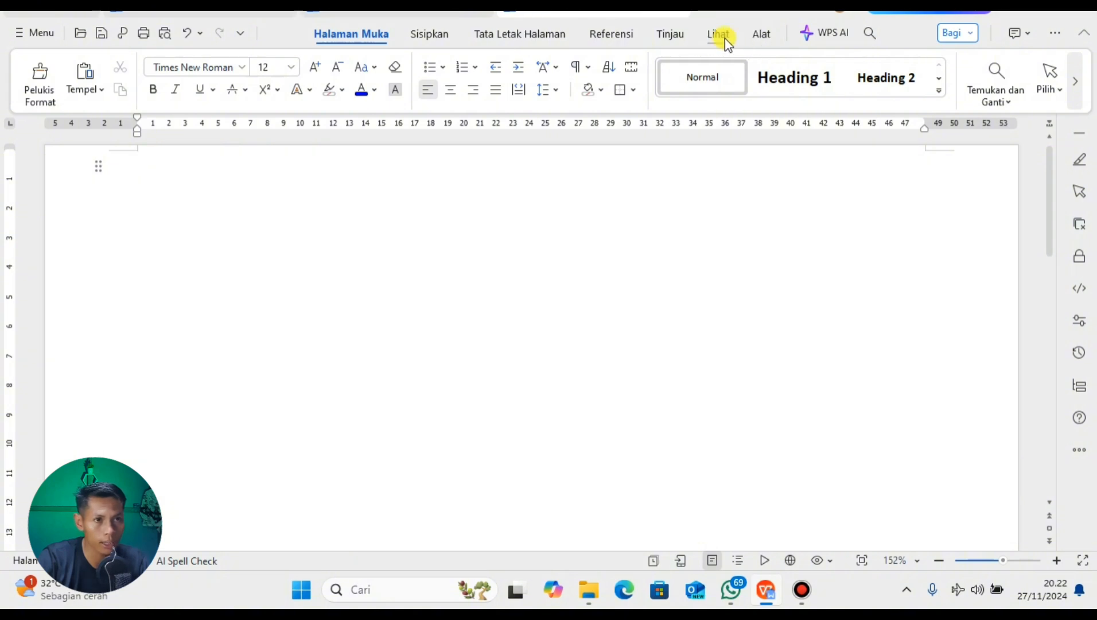
{"action": "left_click", "coordinate": [754, 39]}
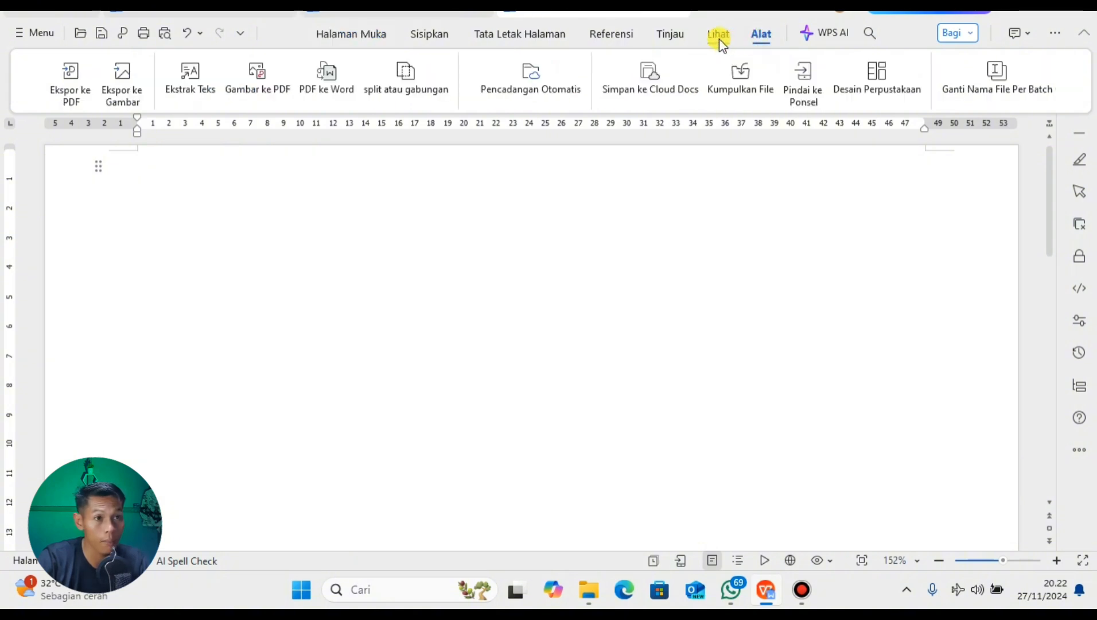
{"action": "left_click", "coordinate": [719, 39]}
{"action": "left_click", "coordinate": [674, 37]}
{"action": "left_click", "coordinate": [610, 35]}
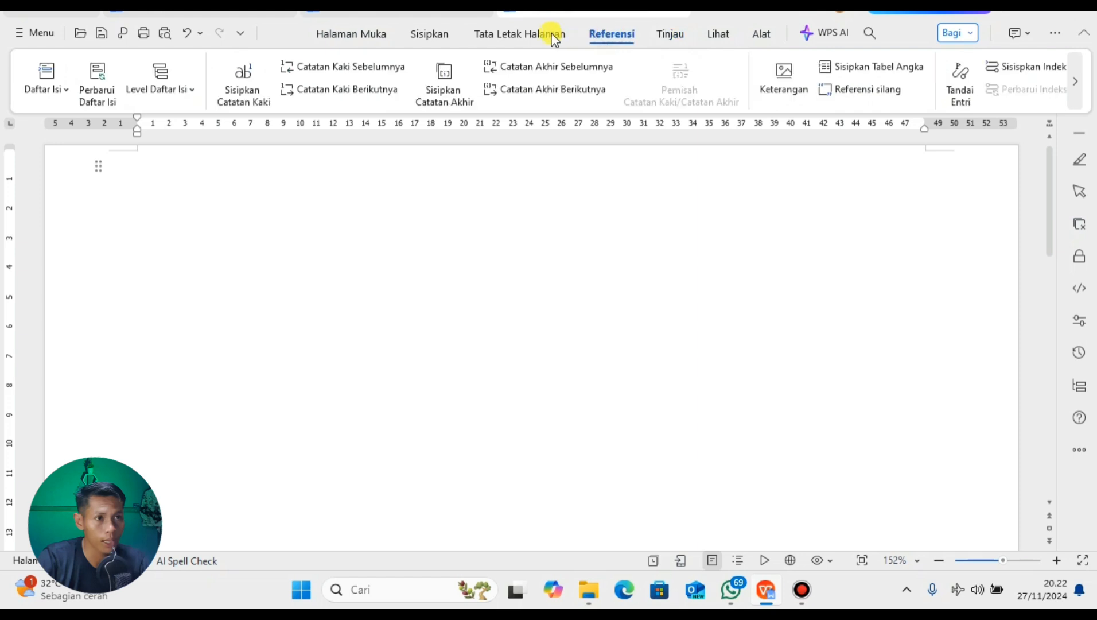
{"action": "left_click", "coordinate": [552, 37]}
{"action": "left_click", "coordinate": [430, 35]}
{"action": "left_click", "coordinate": [345, 42]}
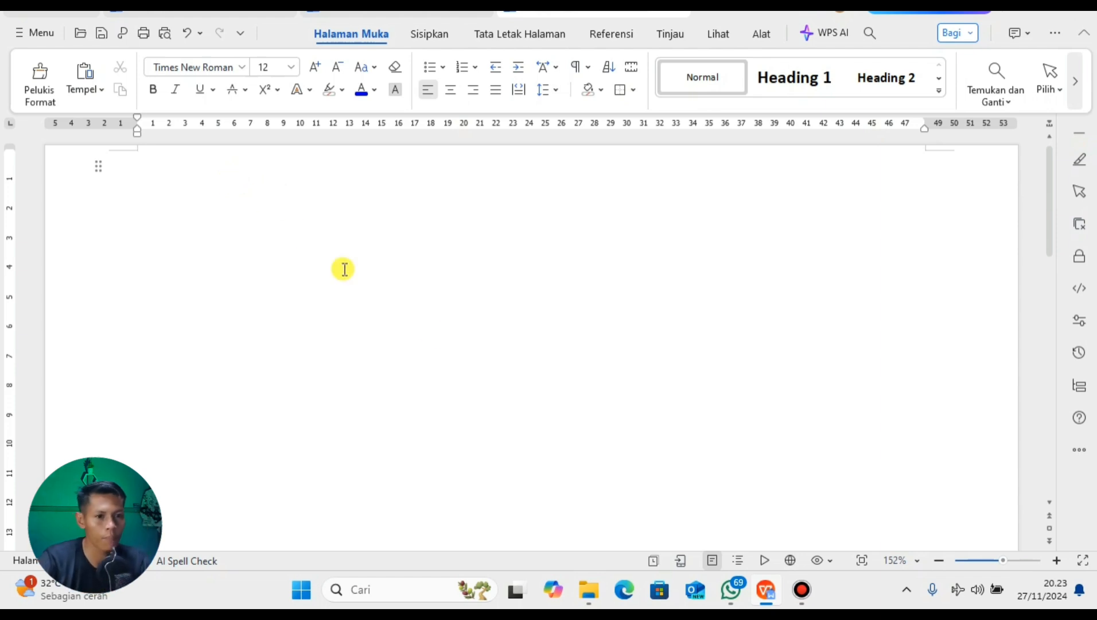
Step: Zoom the blank page in and out, finishing at 140%
{"action": "left_click", "coordinate": [1054, 561]}
{"action": "left_click", "coordinate": [944, 564]}
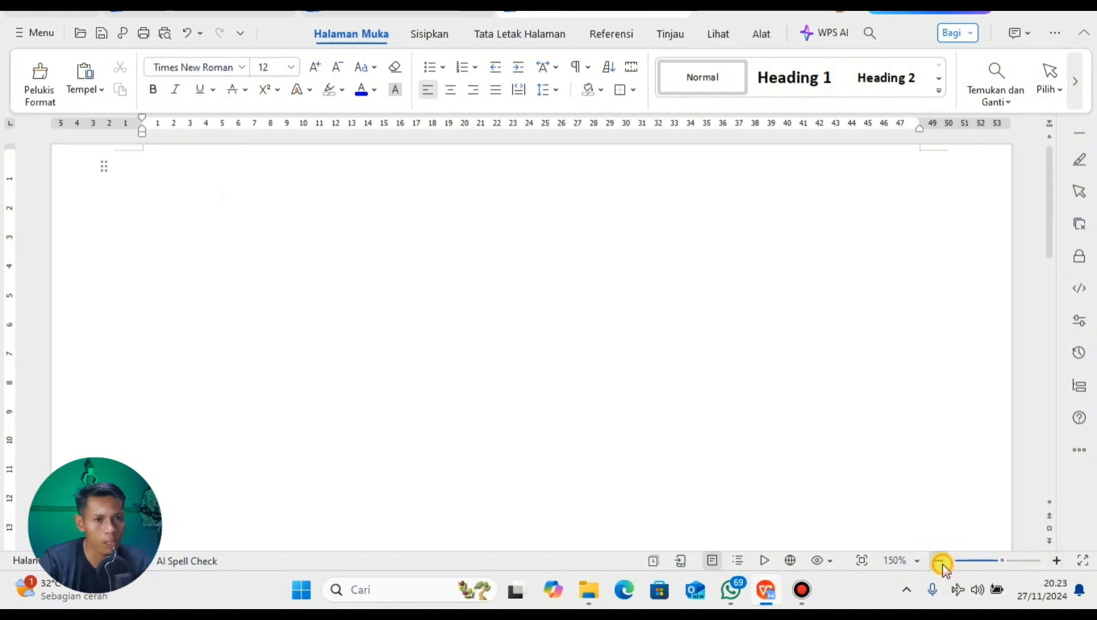
{"action": "left_click", "coordinate": [945, 564]}
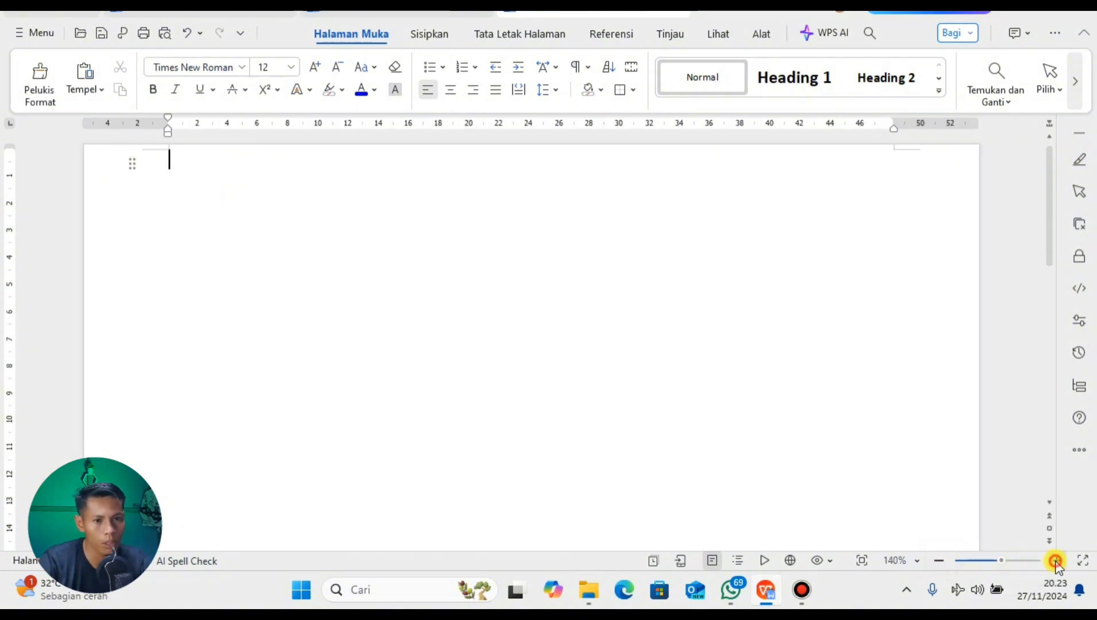
{"action": "left_click", "coordinate": [1056, 560]}
{"action": "left_click", "coordinate": [939, 560]}
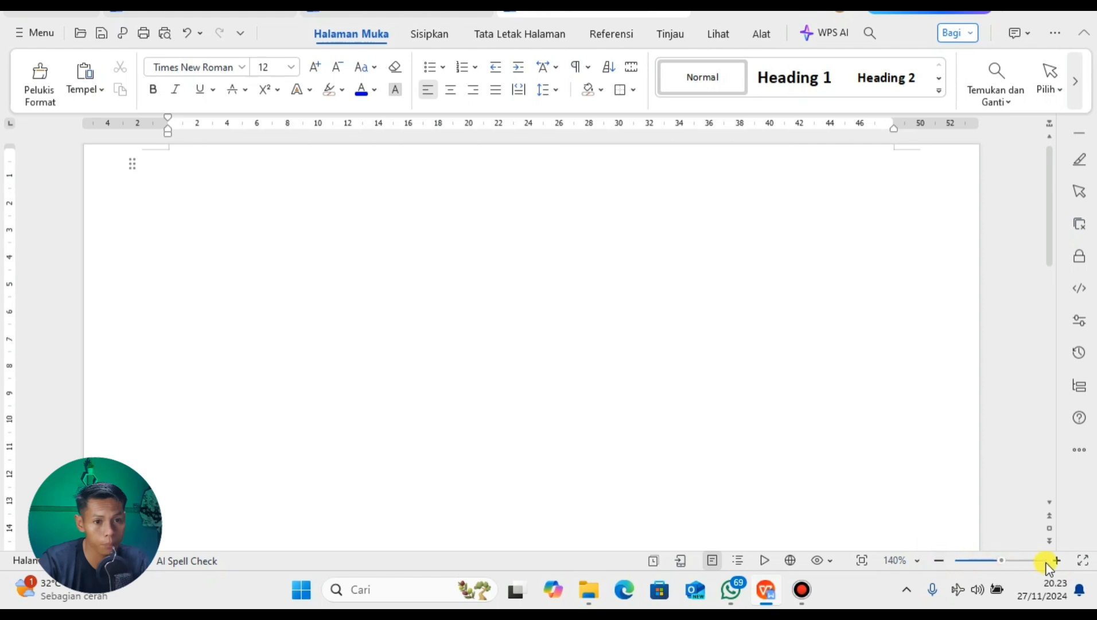
{"action": "left_click", "coordinate": [1055, 561]}
{"action": "left_click", "coordinate": [938, 560]}
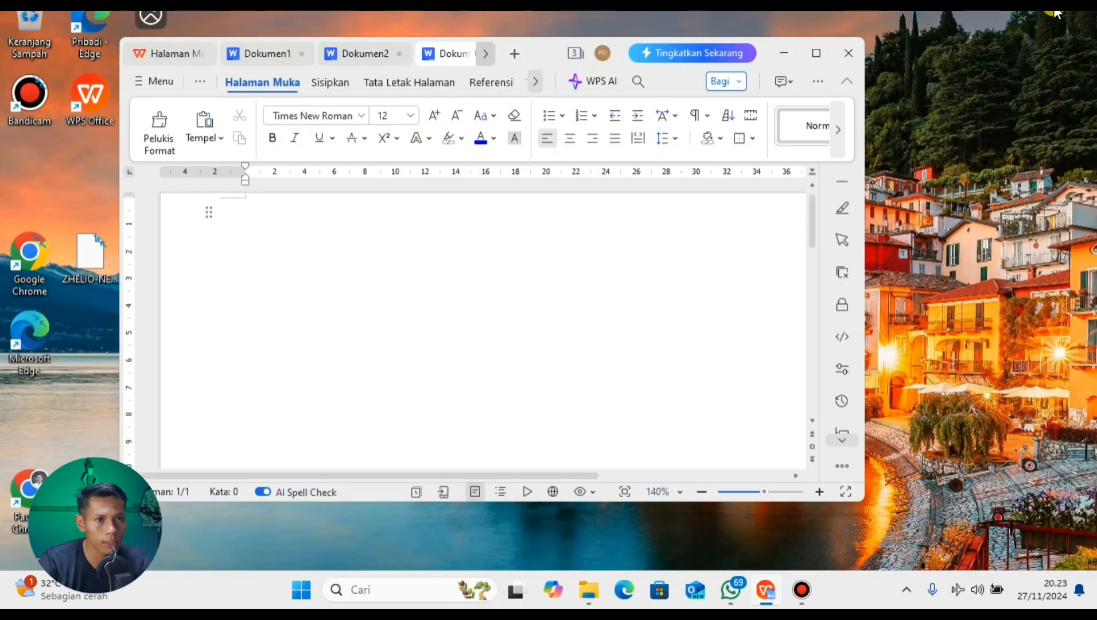
Step: Cycle the Dokumen3.docx window through its restored, maximized and minimized states, and bring it back on screen
{"action": "left_click", "coordinate": [1057, 13]}
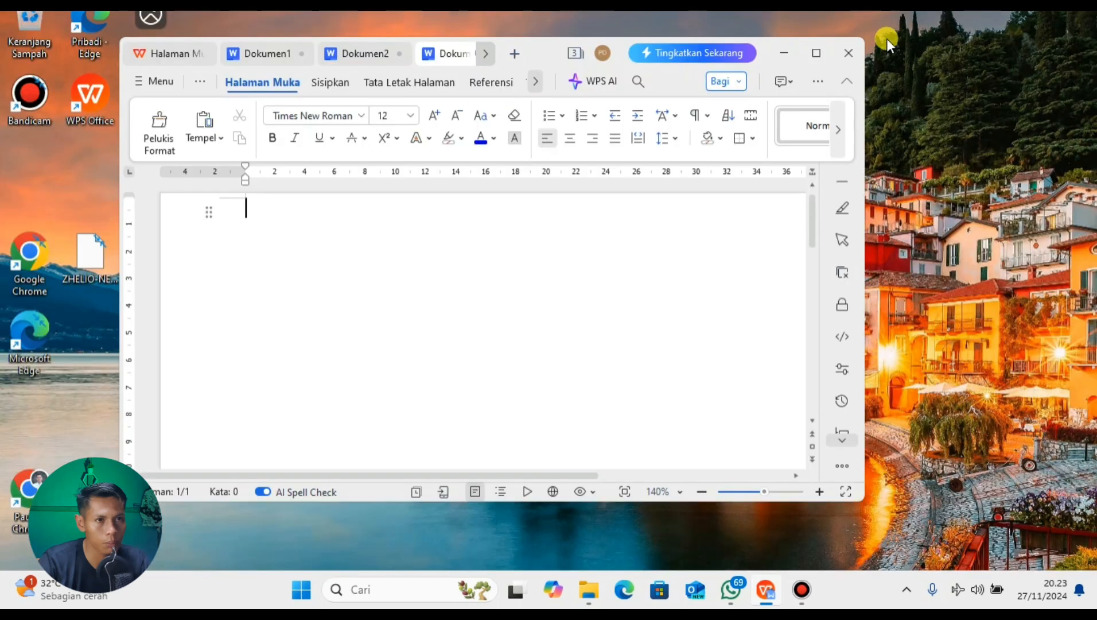
{"action": "left_click", "coordinate": [817, 56]}
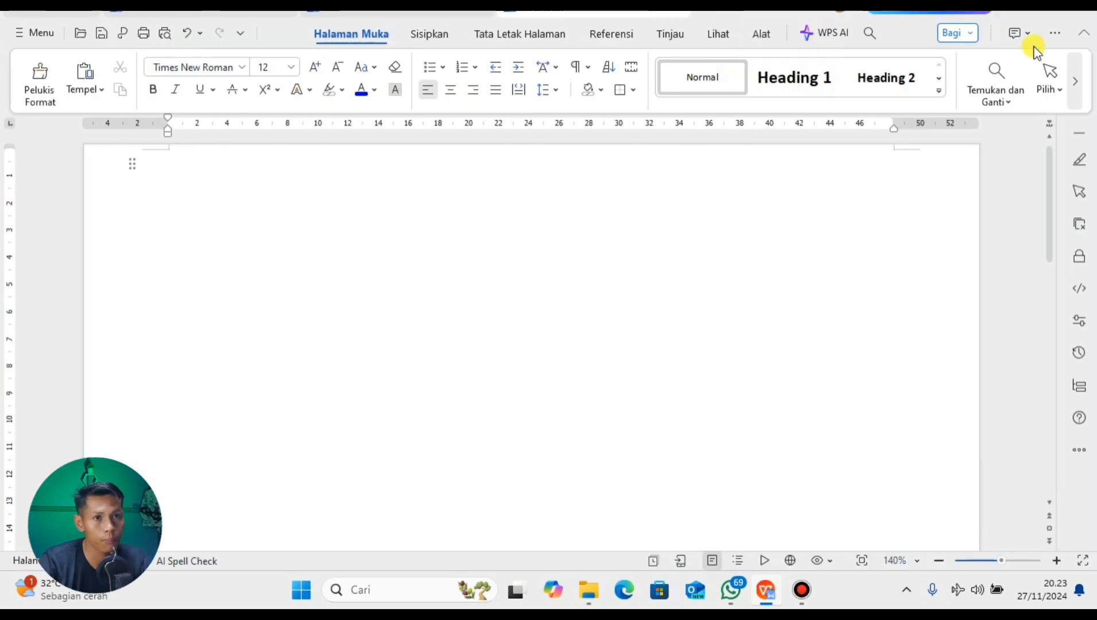
{"action": "left_click", "coordinate": [1024, 14]}
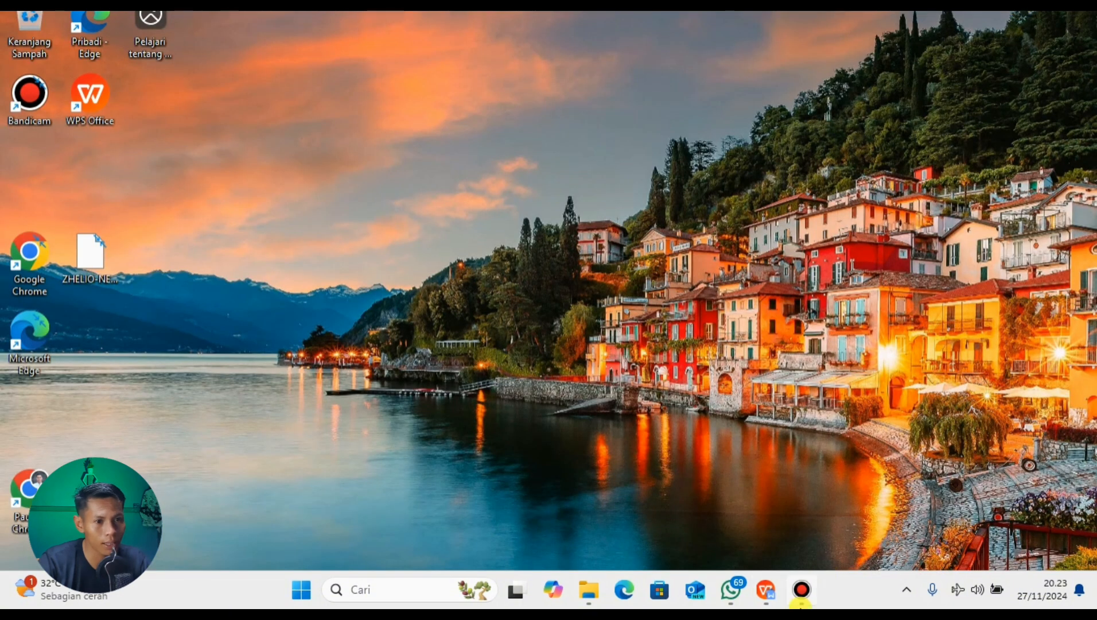
{"action": "mouse_move", "coordinate": [770, 598]}
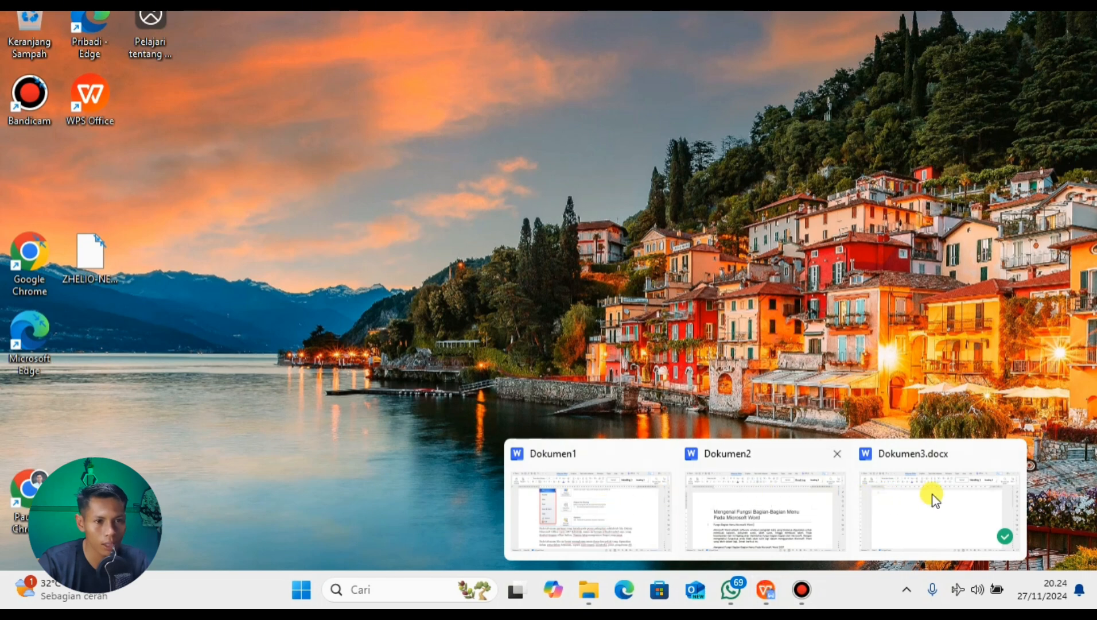
{"action": "left_click", "coordinate": [944, 505]}
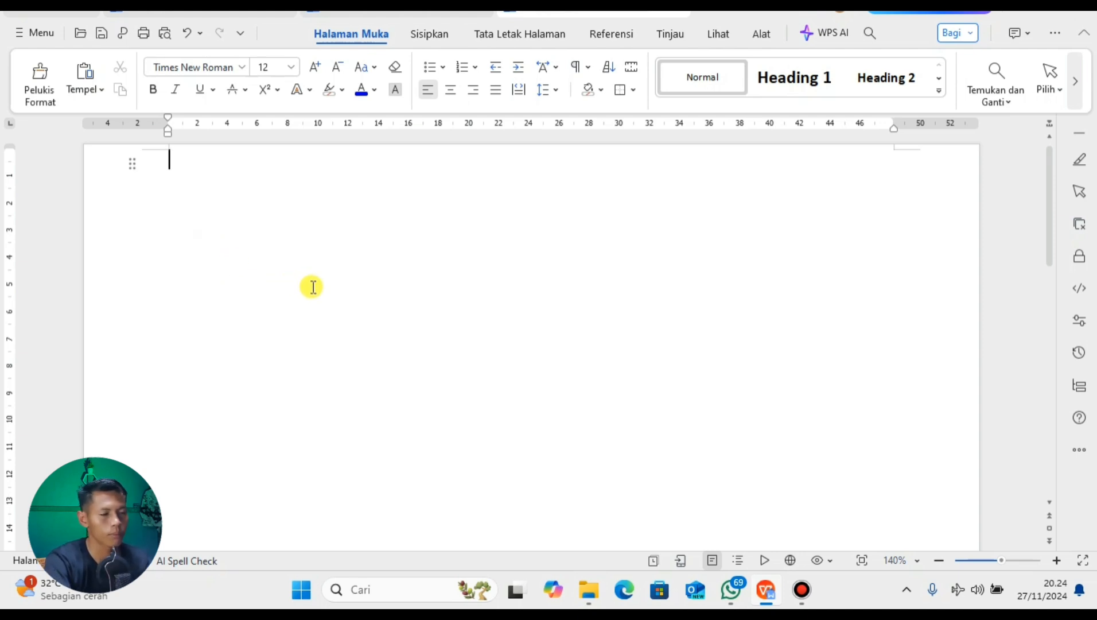
Step: Write the title "Sekolahku Tercinta" on the first line of the blank document
{"action": "type", "text": "S"}
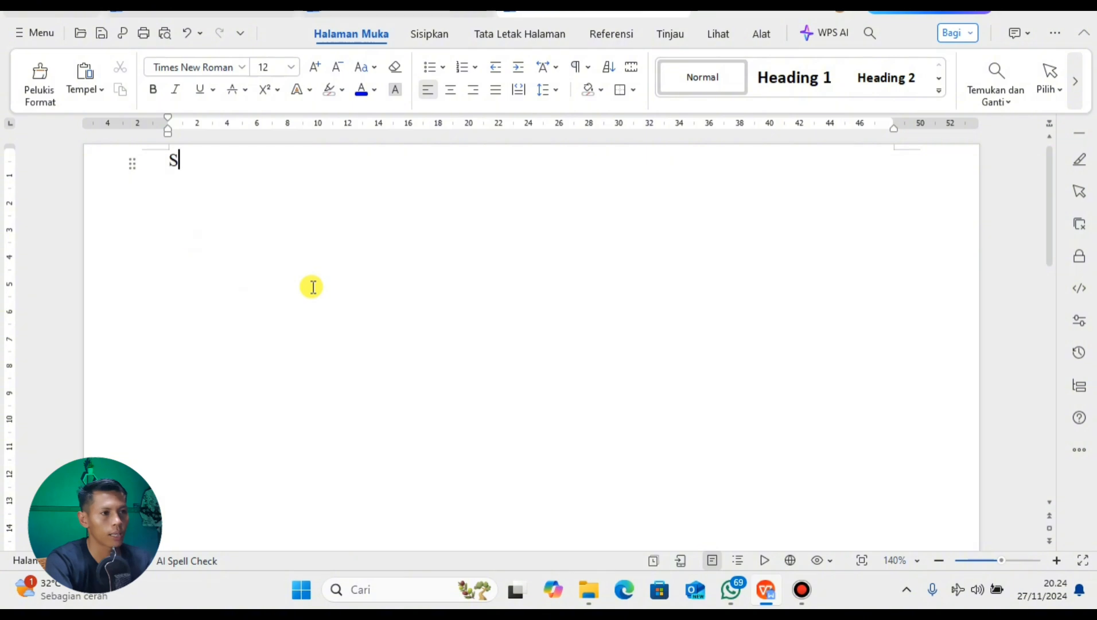
{"action": "type", "text": "eko"}
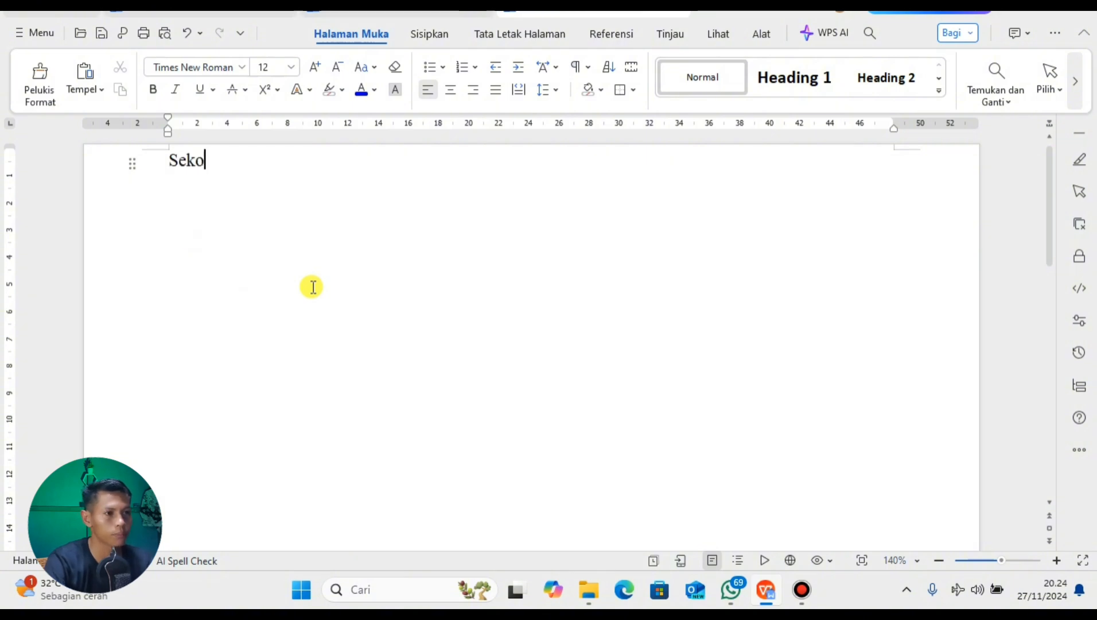
{"action": "type", "text": "lahku "}
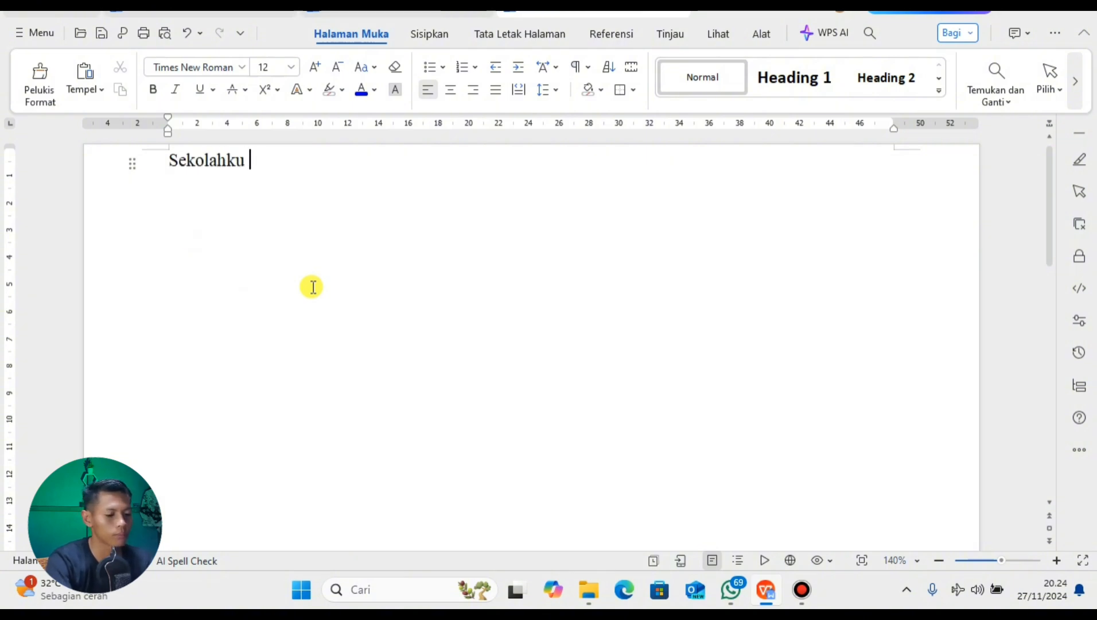
{"action": "type", "text": "Tercinta"}
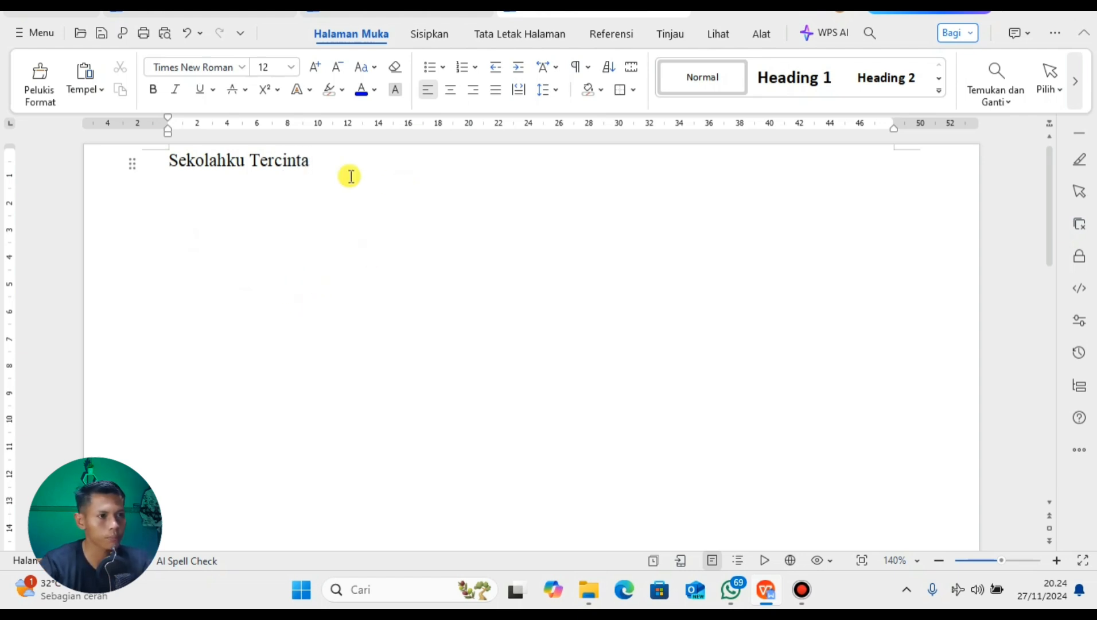
Step: Practise selecting the whole "Sekolahku Tercinta" line and clearing the selection
{"action": "left_click", "coordinate": [332, 164]}
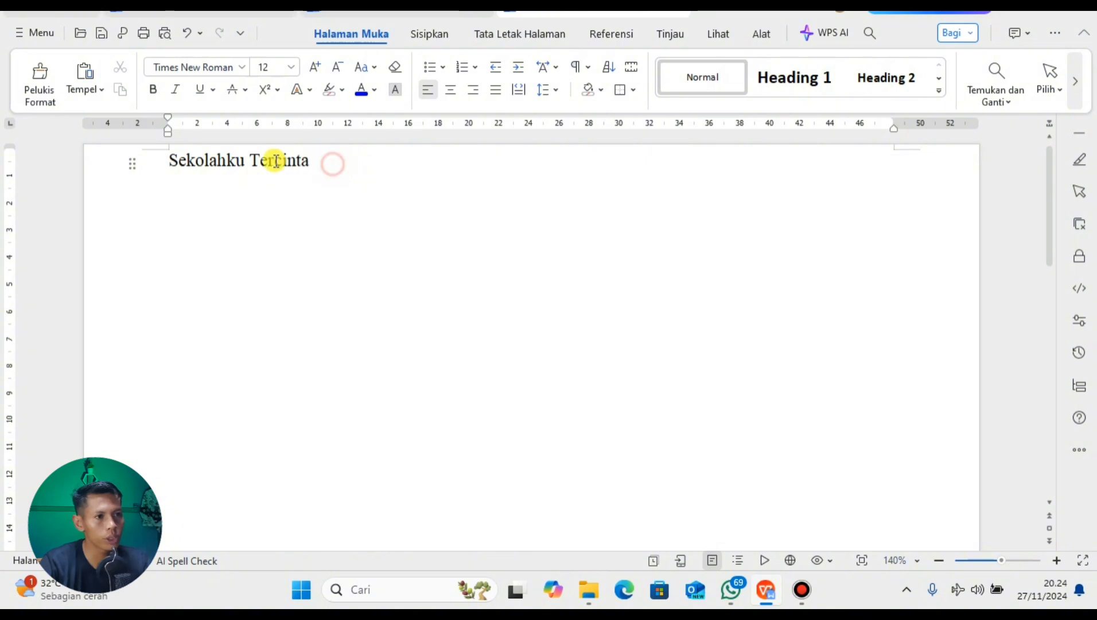
{"action": "left_click_drag", "start_coordinate": [275, 161], "coordinate": [164, 160]}
{"action": "left_click", "coordinate": [347, 165]}
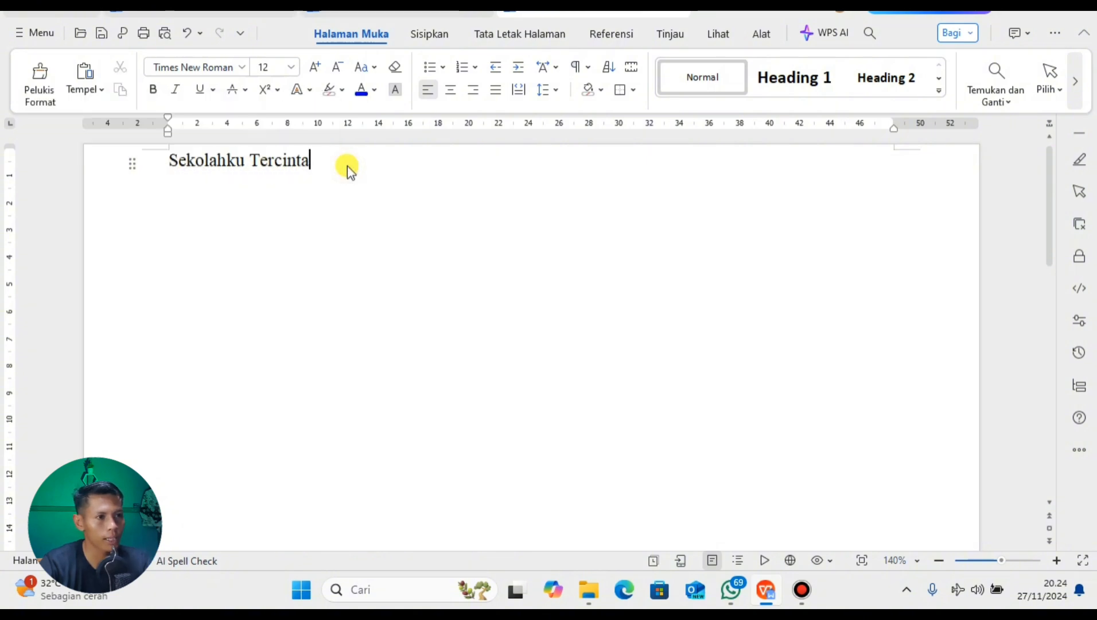
{"action": "left_click_drag", "start_coordinate": [314, 164], "coordinate": [169, 162]}
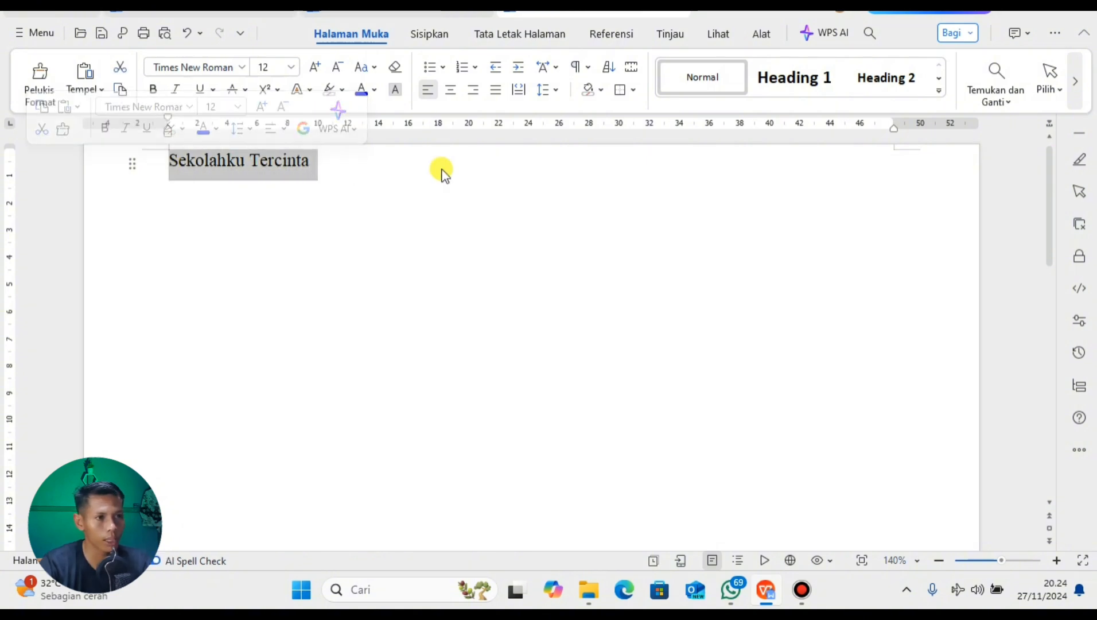
{"action": "left_click", "coordinate": [334, 167]}
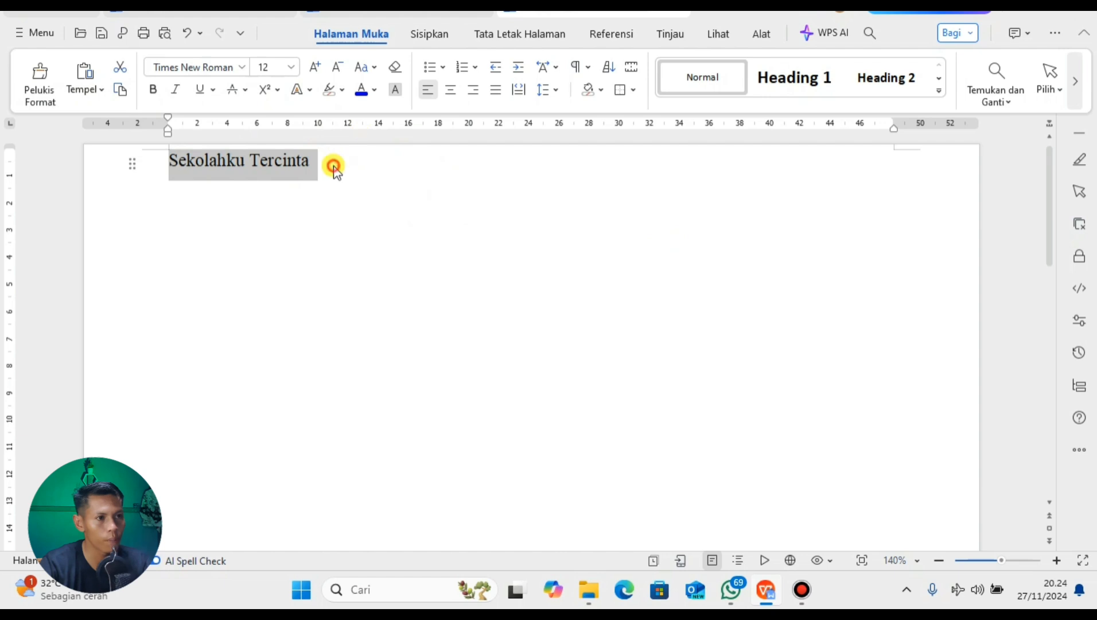
{"action": "left_click_drag", "start_coordinate": [313, 162], "coordinate": [165, 159]}
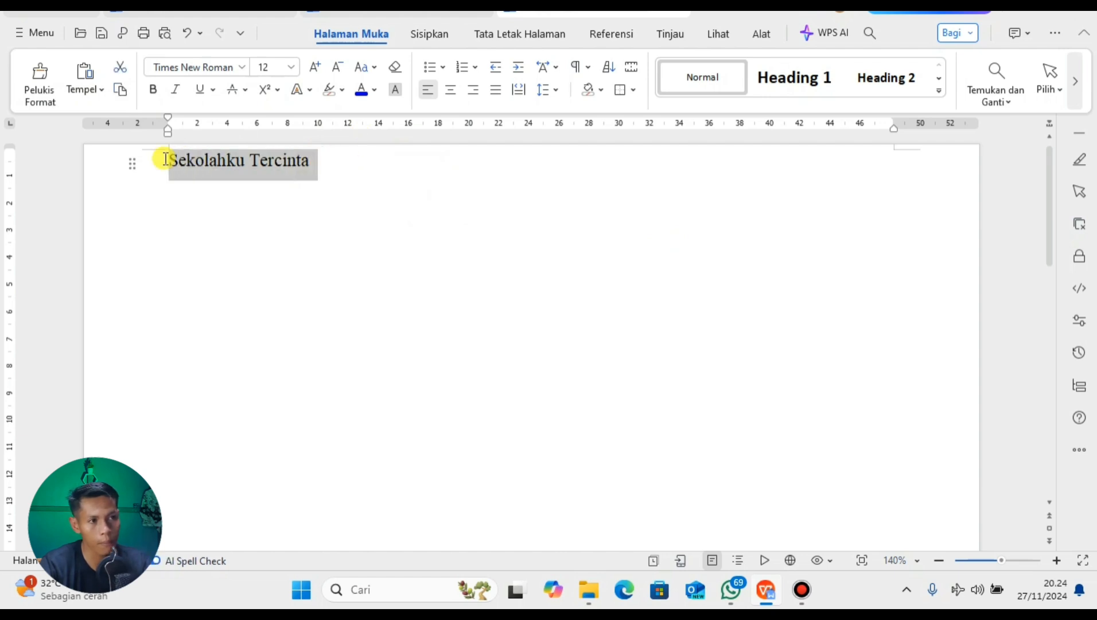
{"action": "left_click", "coordinate": [338, 172]}
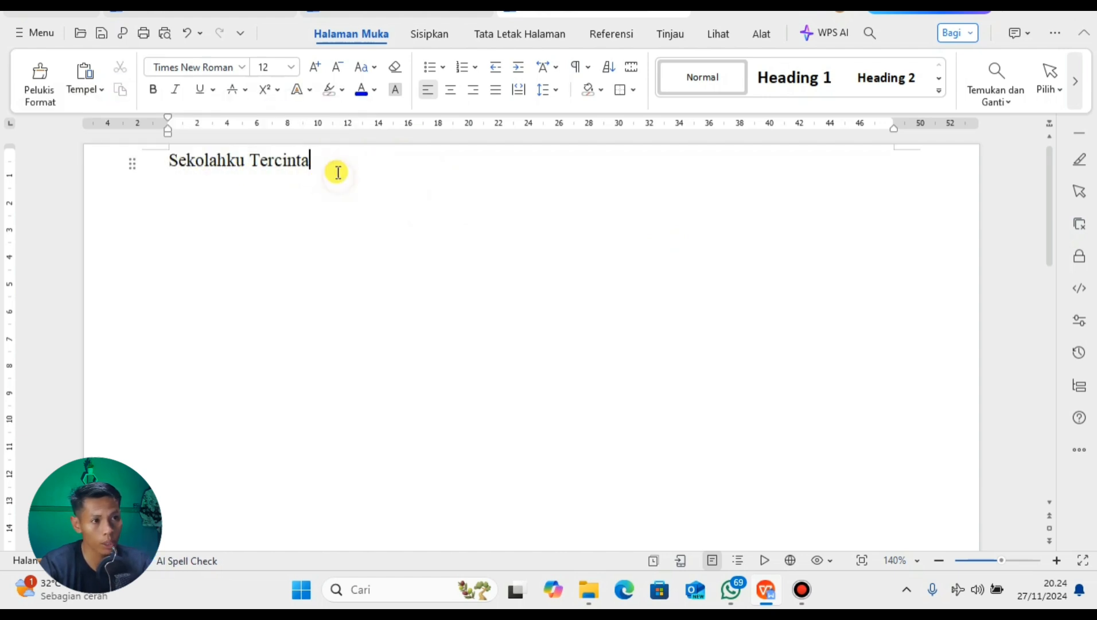
Step: Try the Heading 1 style on the "Sekolahku Tercinta" line and set it back to the Normal style
{"action": "left_click_drag", "start_coordinate": [326, 159], "coordinate": [165, 160]}
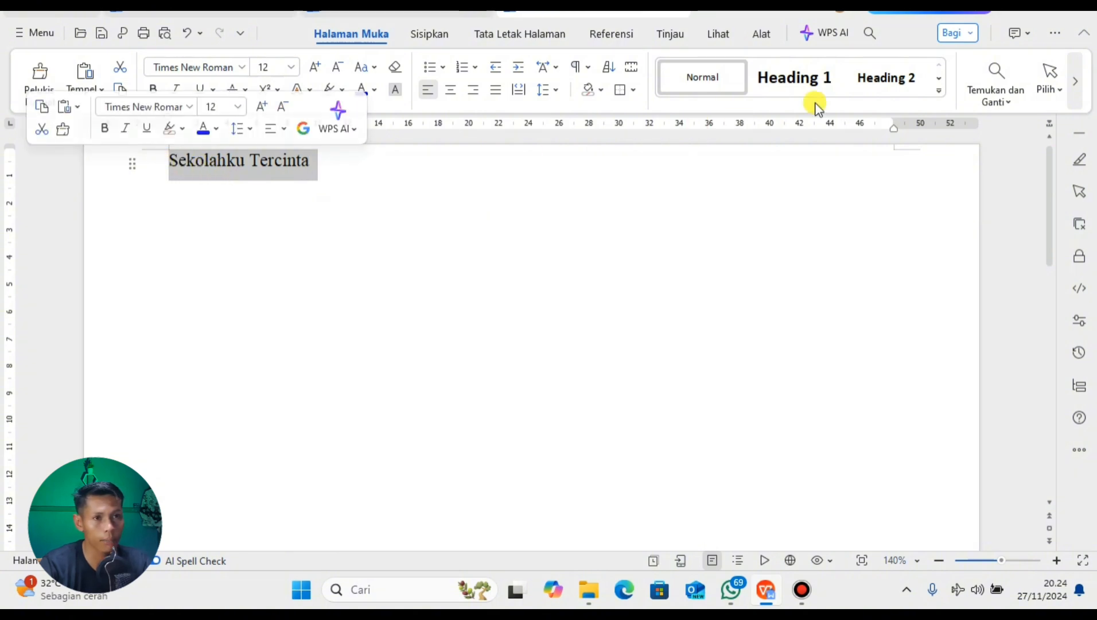
{"action": "left_click", "coordinate": [785, 79]}
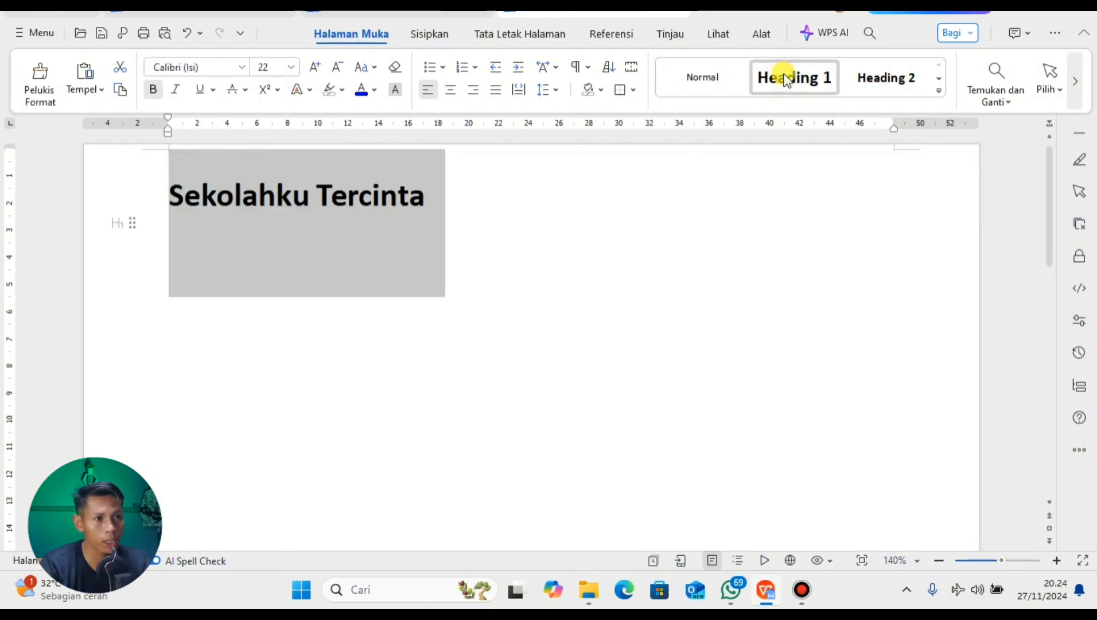
{"action": "left_click", "coordinate": [709, 77]}
{"action": "left_click", "coordinate": [305, 168]}
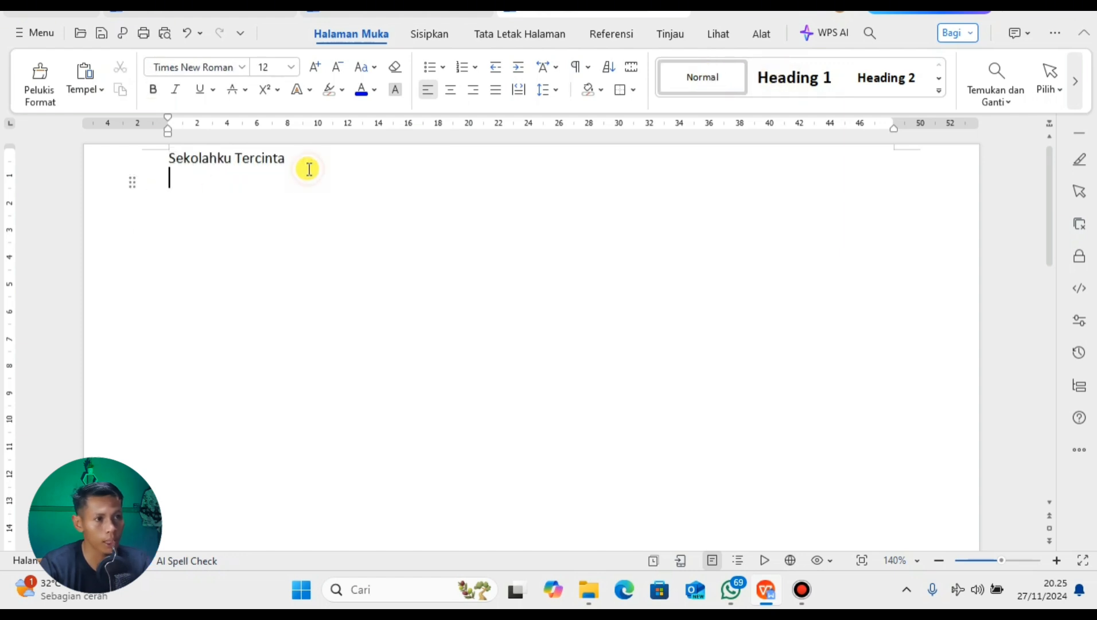
{"action": "left_click", "coordinate": [309, 163]}
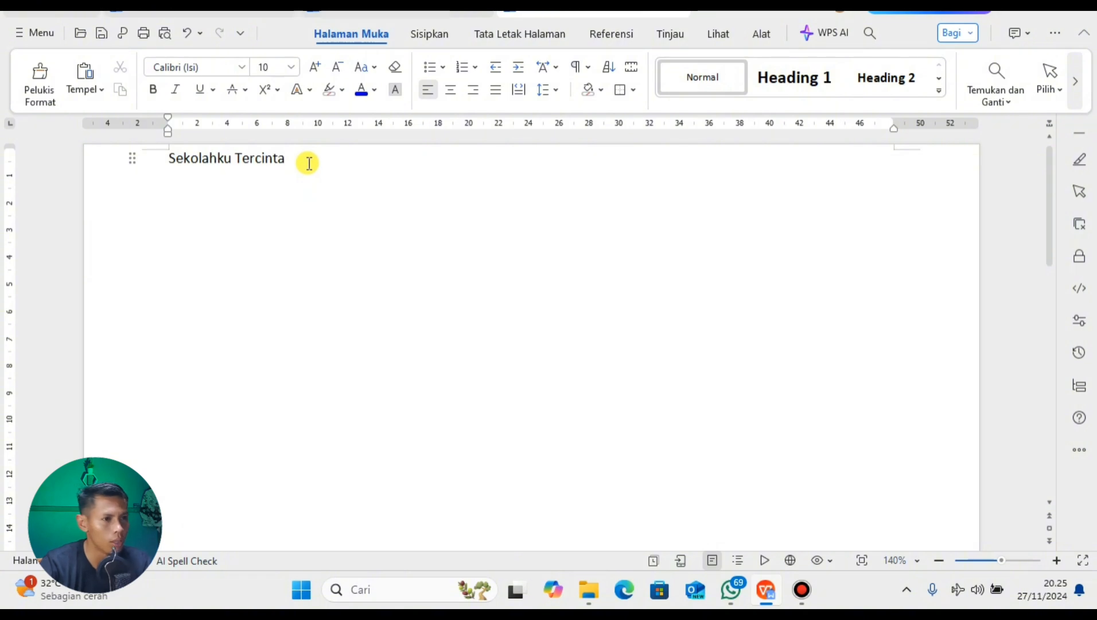
Step: Set the font of the whole "Sekolahku Tercinta" line to Times New Roman
{"action": "left_click_drag", "start_coordinate": [306, 163], "coordinate": [166, 159]}
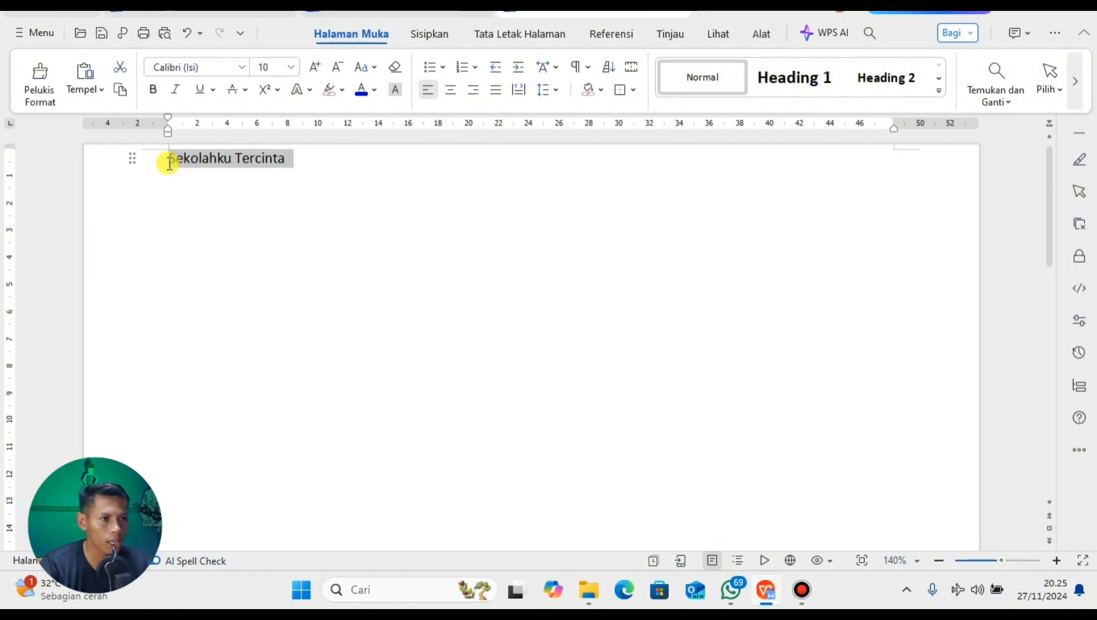
{"action": "left_click", "coordinate": [305, 163]}
{"action": "left_click_drag", "start_coordinate": [305, 163], "coordinate": [157, 161]}
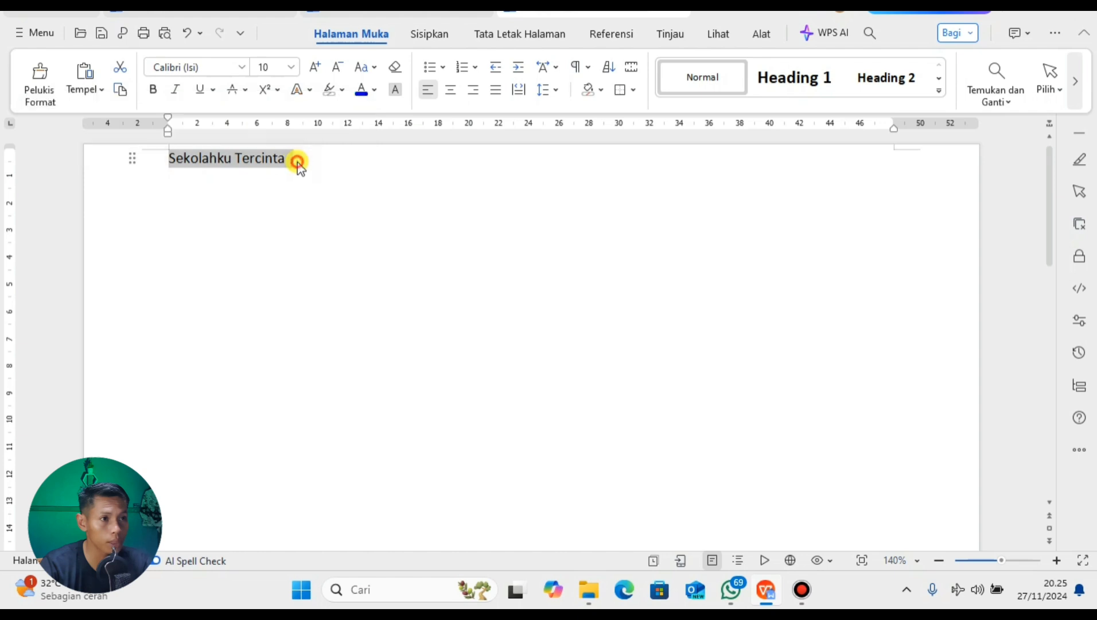
{"action": "left_click_drag", "start_coordinate": [297, 164], "coordinate": [179, 159]}
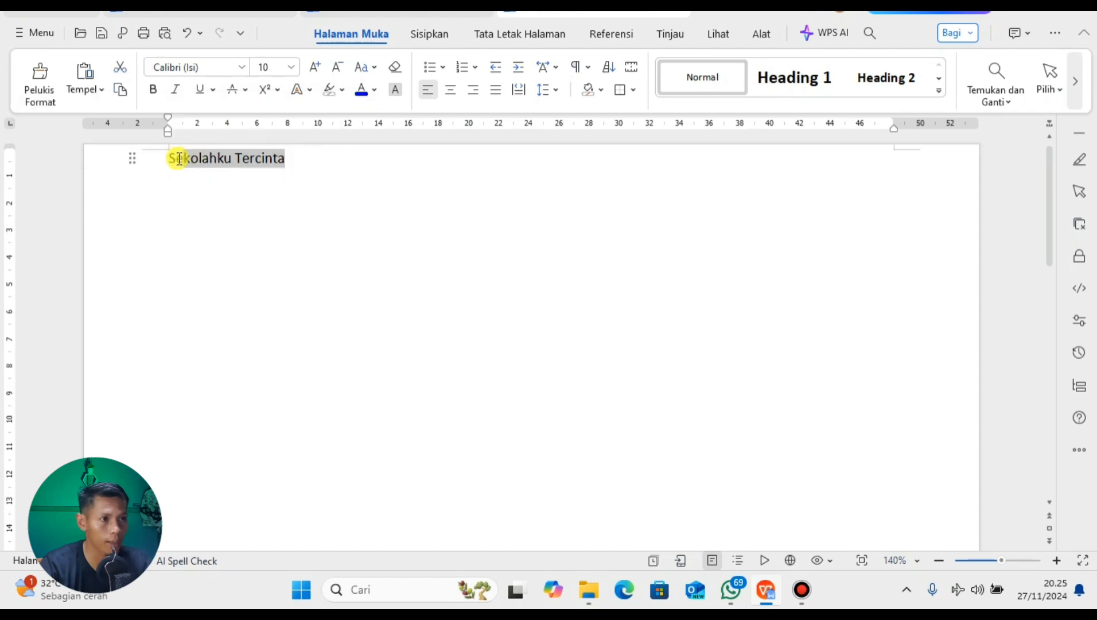
{"action": "left_click", "coordinate": [336, 168]}
{"action": "left_click", "coordinate": [305, 164]}
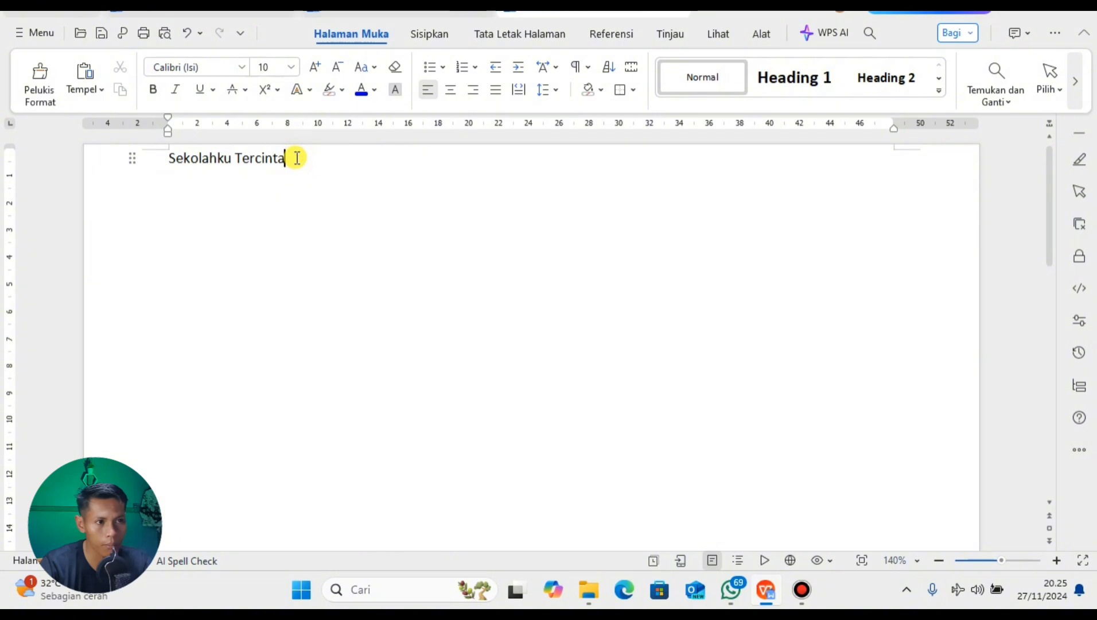
{"action": "left_click_drag", "start_coordinate": [297, 158], "coordinate": [167, 170]}
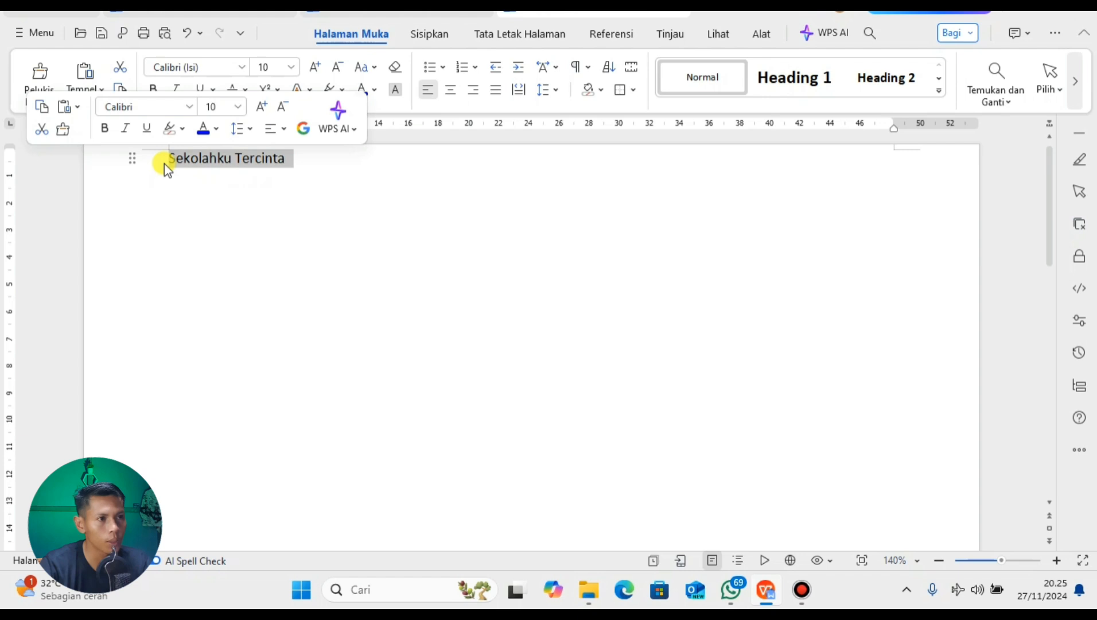
{"action": "left_click", "coordinate": [239, 71]}
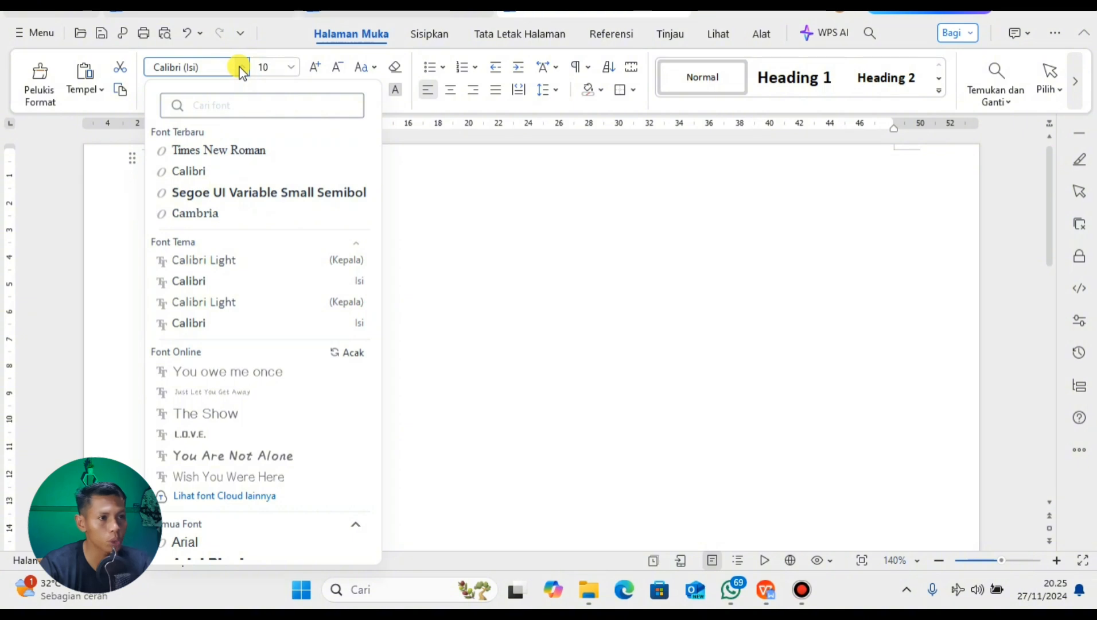
{"action": "left_click", "coordinate": [252, 150]}
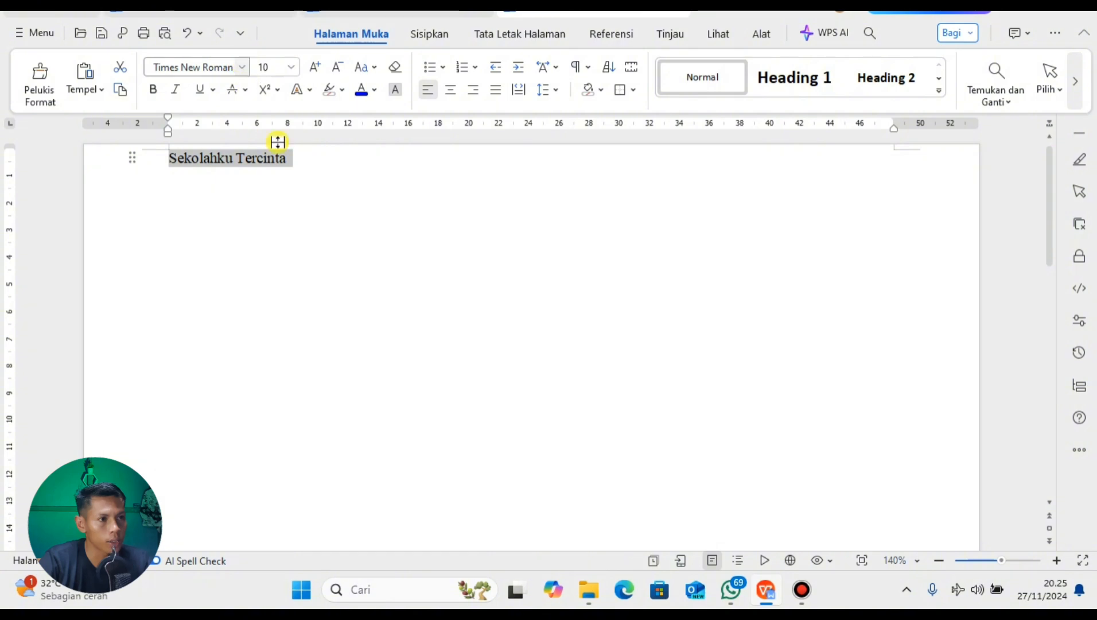
Step: Set the font size of the whole "Sekolahku Tercinta" line to 16
{"action": "left_click_drag", "start_coordinate": [296, 161], "coordinate": [166, 152]}
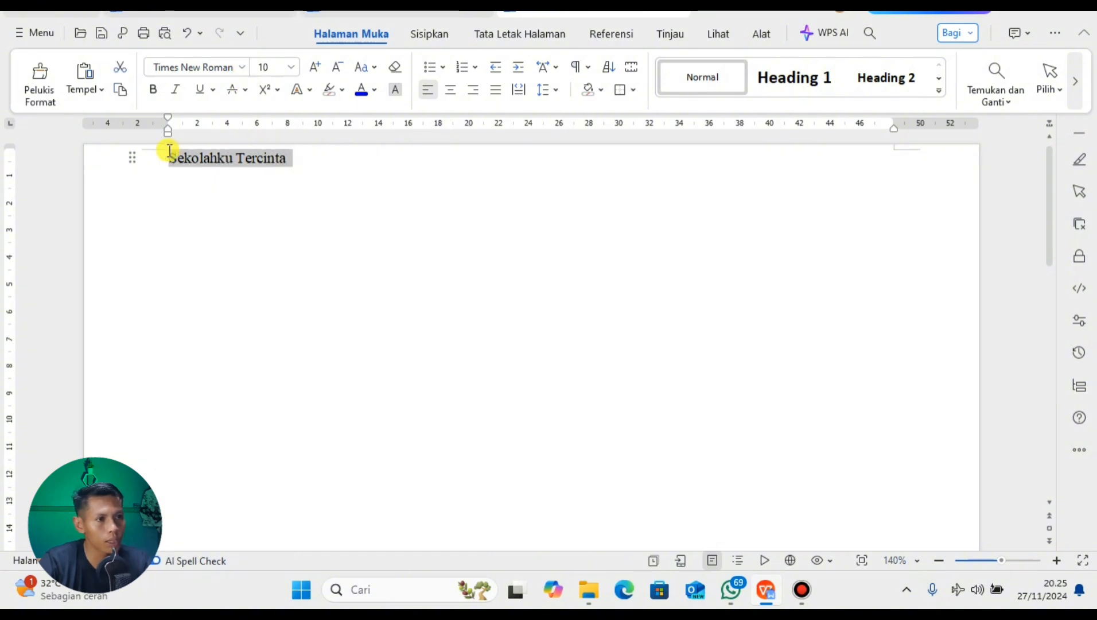
{"action": "left_click_drag", "start_coordinate": [314, 164], "coordinate": [168, 156]}
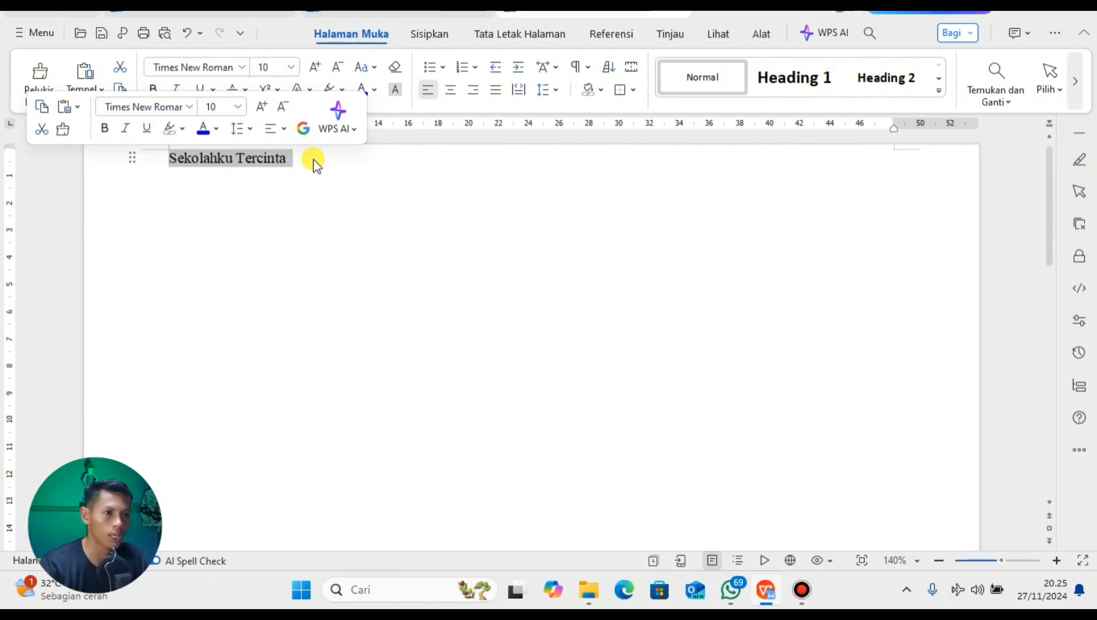
{"action": "left_click", "coordinate": [241, 108]}
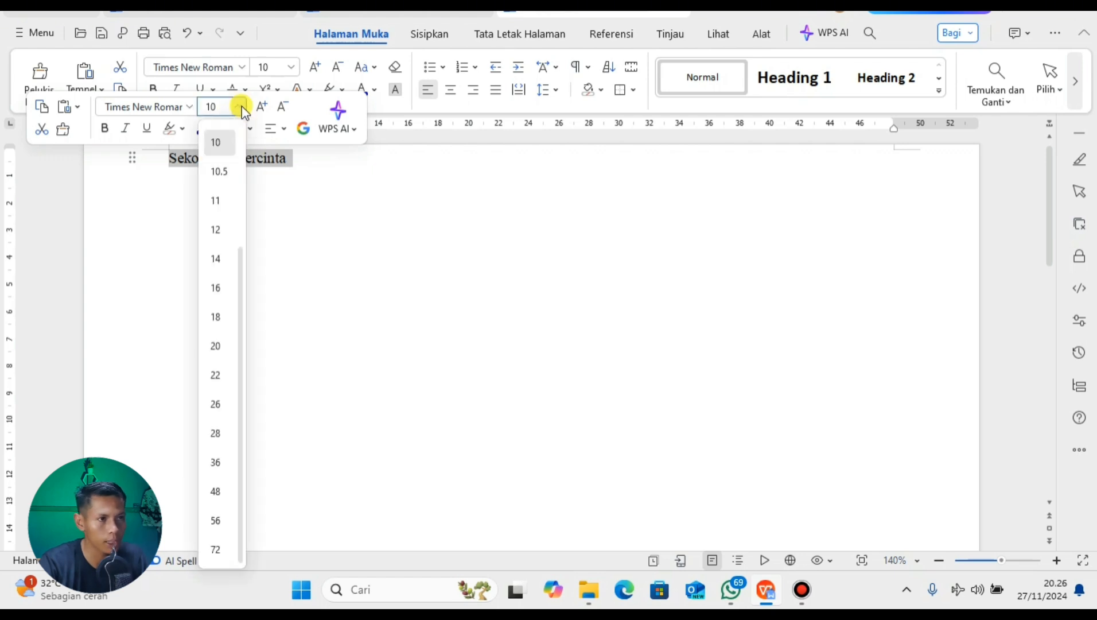
{"action": "left_click", "coordinate": [242, 106]}
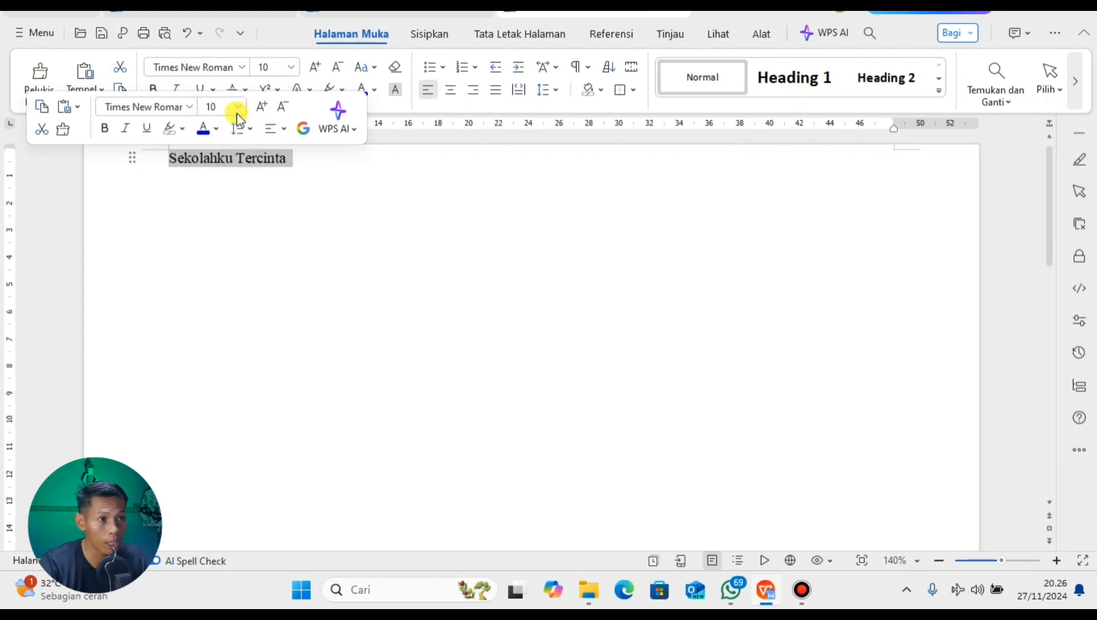
{"action": "left_click", "coordinate": [190, 109]}
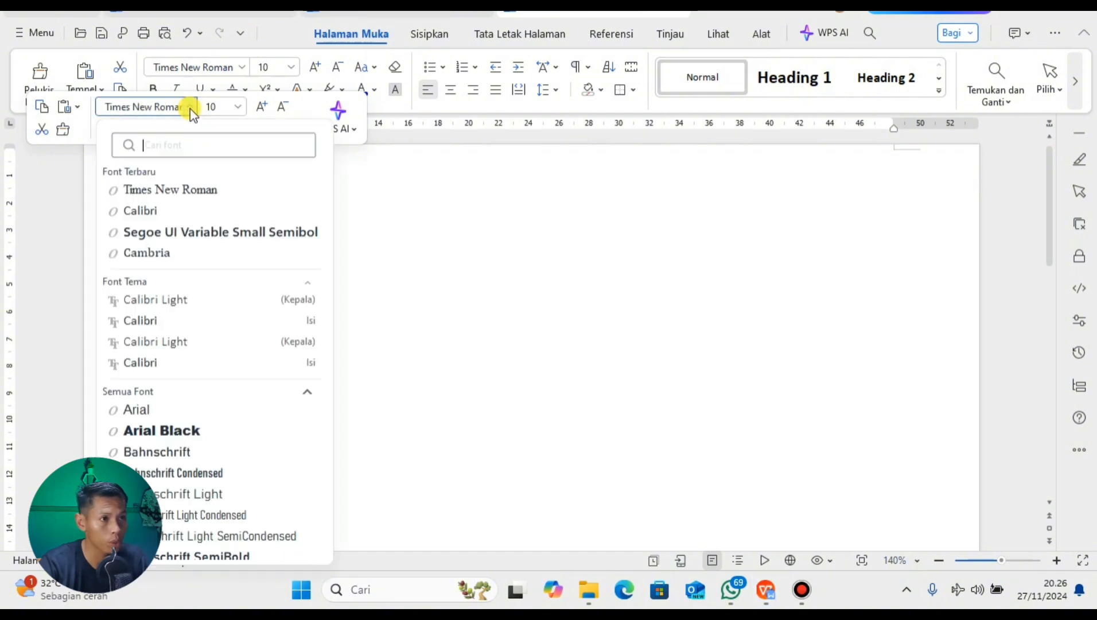
{"action": "left_click", "coordinate": [190, 109]}
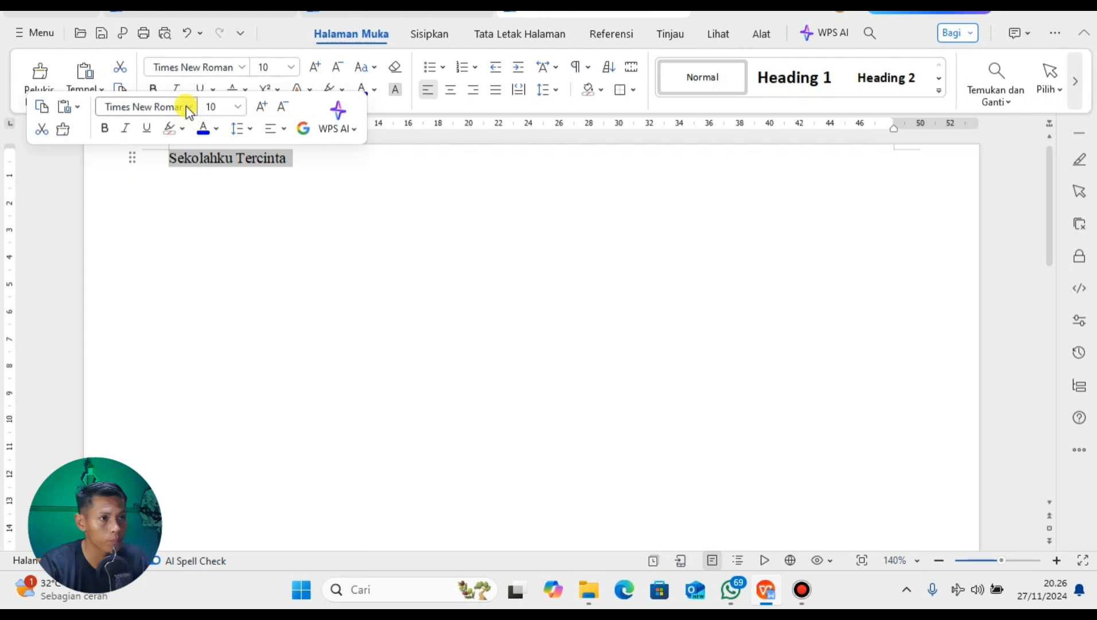
{"action": "left_click", "coordinate": [241, 65]}
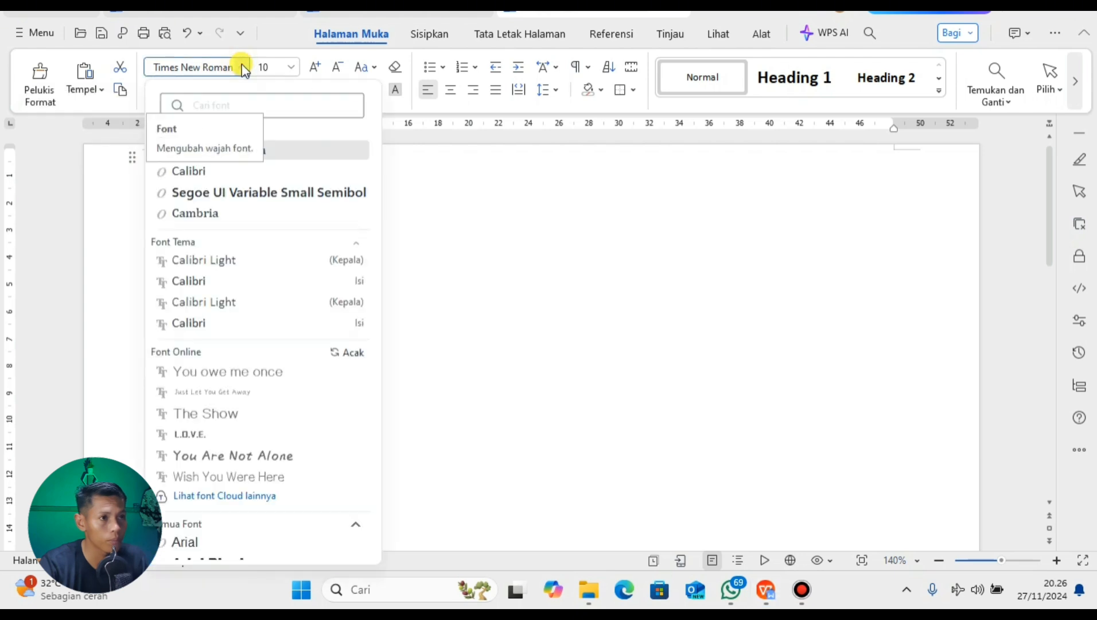
{"action": "left_click", "coordinate": [289, 68]}
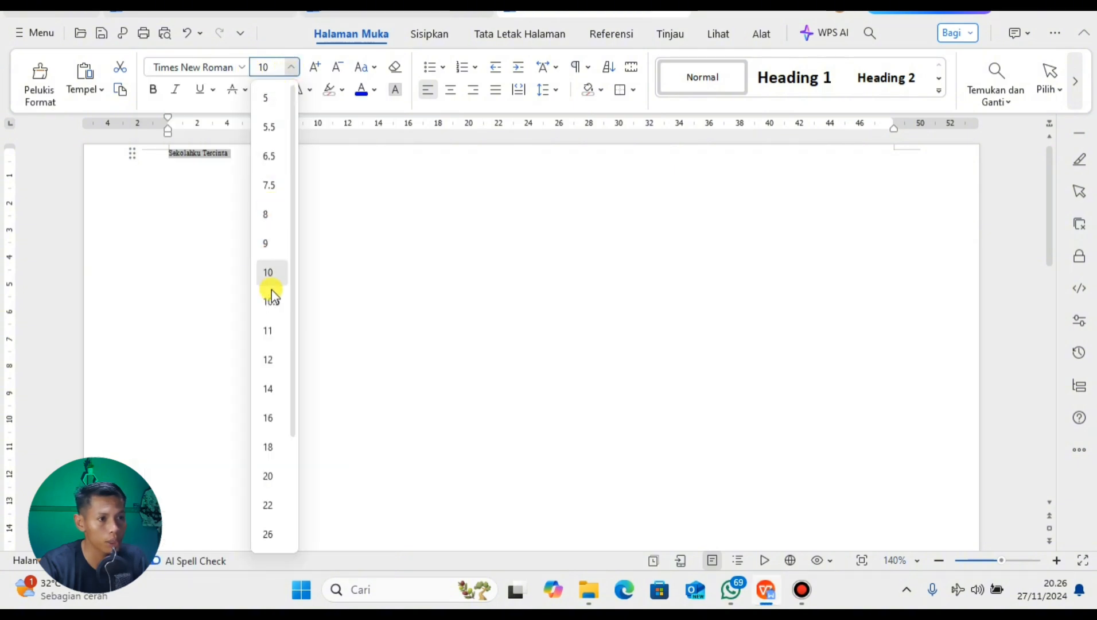
{"action": "left_click", "coordinate": [268, 414]}
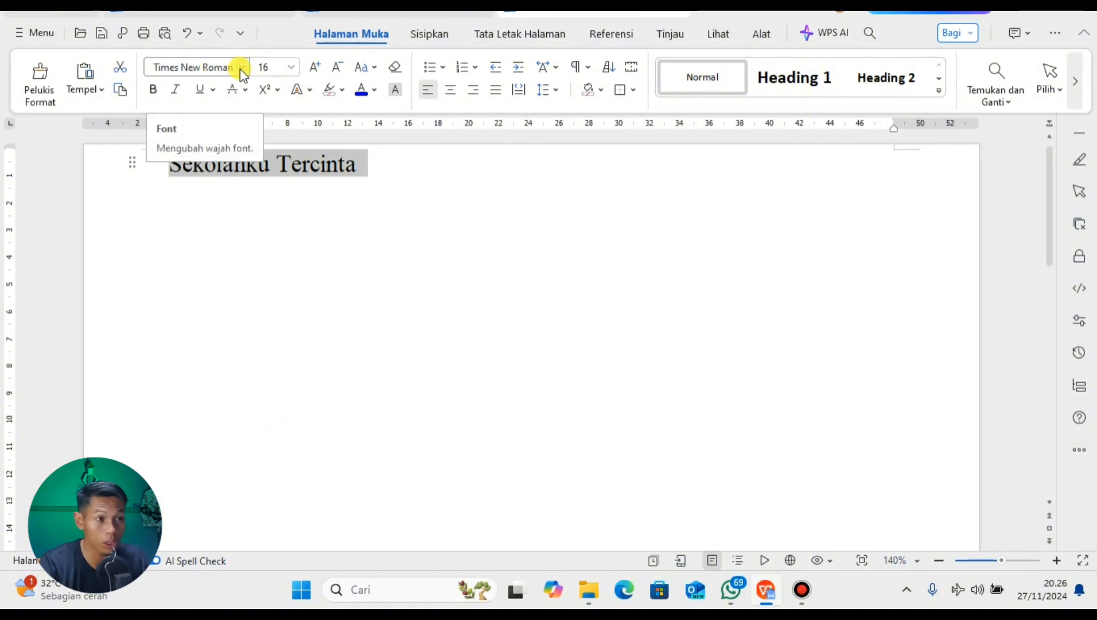
Step: Enlarge the font of the "Sekolahku Tercinta" line by two steps to 20 and shrink it back to 16
{"action": "left_click", "coordinate": [289, 69]}
{"action": "left_click", "coordinate": [288, 70]}
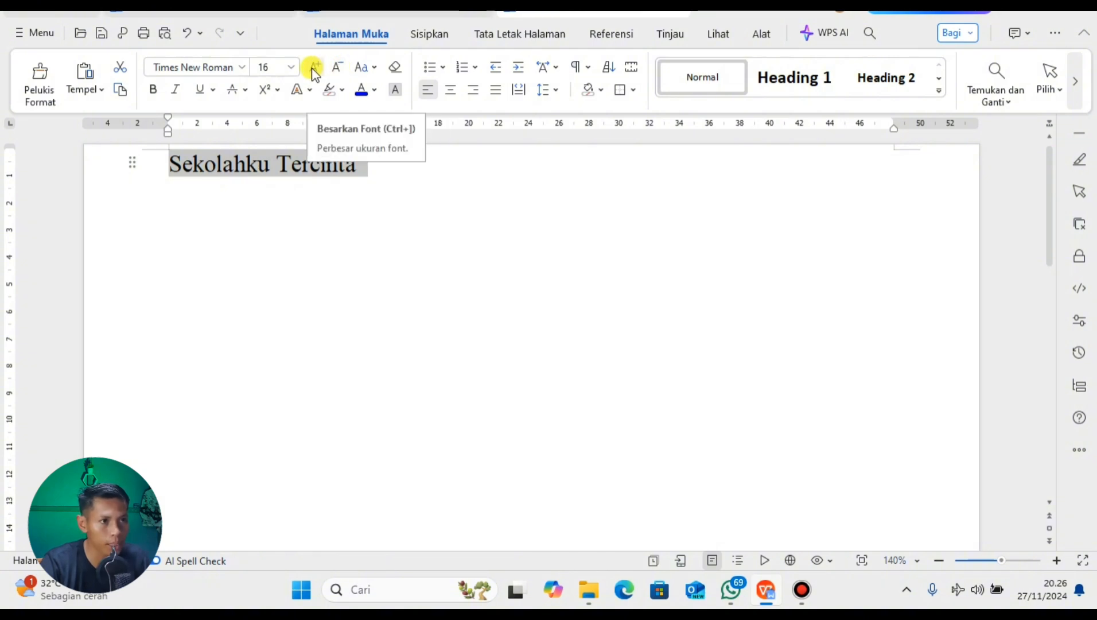
{"action": "left_click", "coordinate": [313, 67]}
{"action": "left_click", "coordinate": [312, 68]}
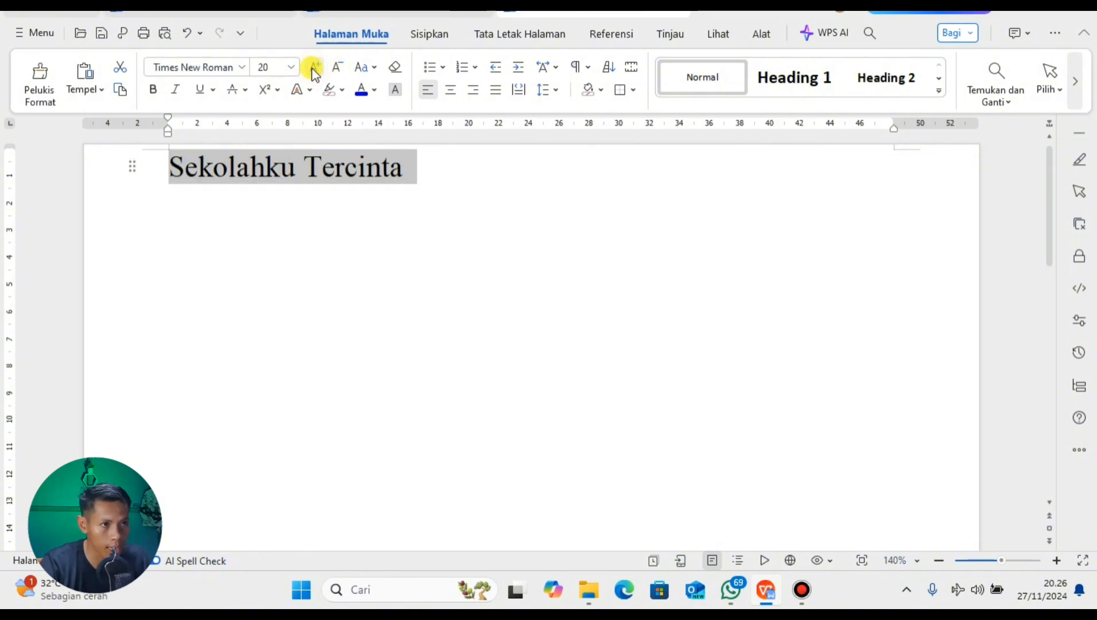
{"action": "left_click", "coordinate": [338, 68]}
{"action": "left_click", "coordinate": [338, 68]}
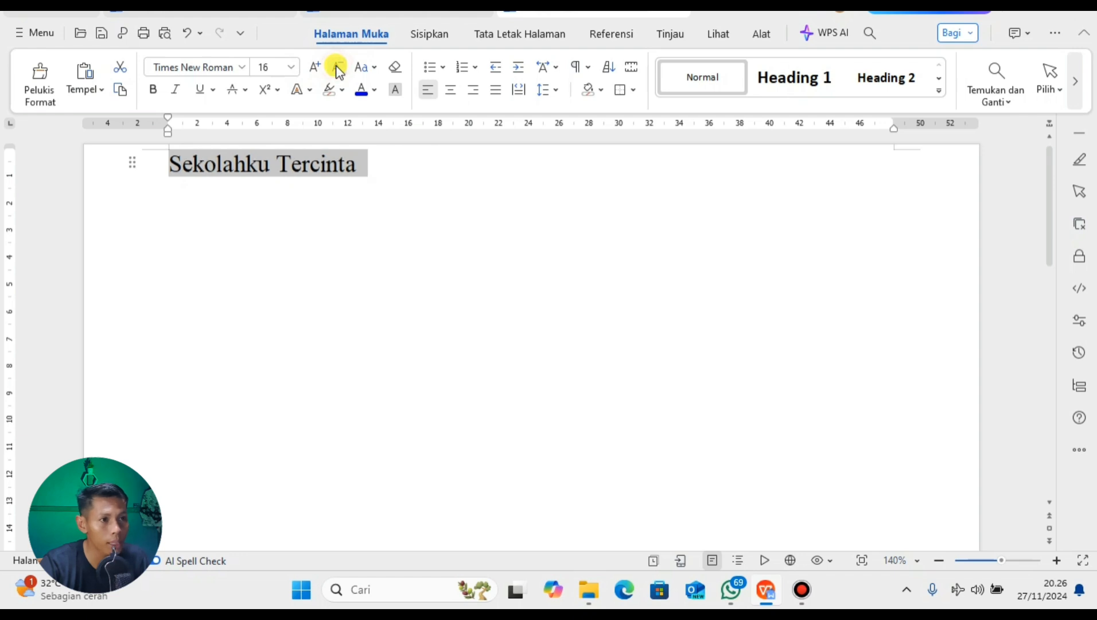
Step: Practise selecting part of the title line backwards from its middle and clear the selection
{"action": "left_click", "coordinate": [368, 167]}
{"action": "key", "text": "Return"}
{"action": "left_click_drag", "start_coordinate": [249, 166], "coordinate": [168, 167]}
{"action": "left_click", "coordinate": [407, 164]}
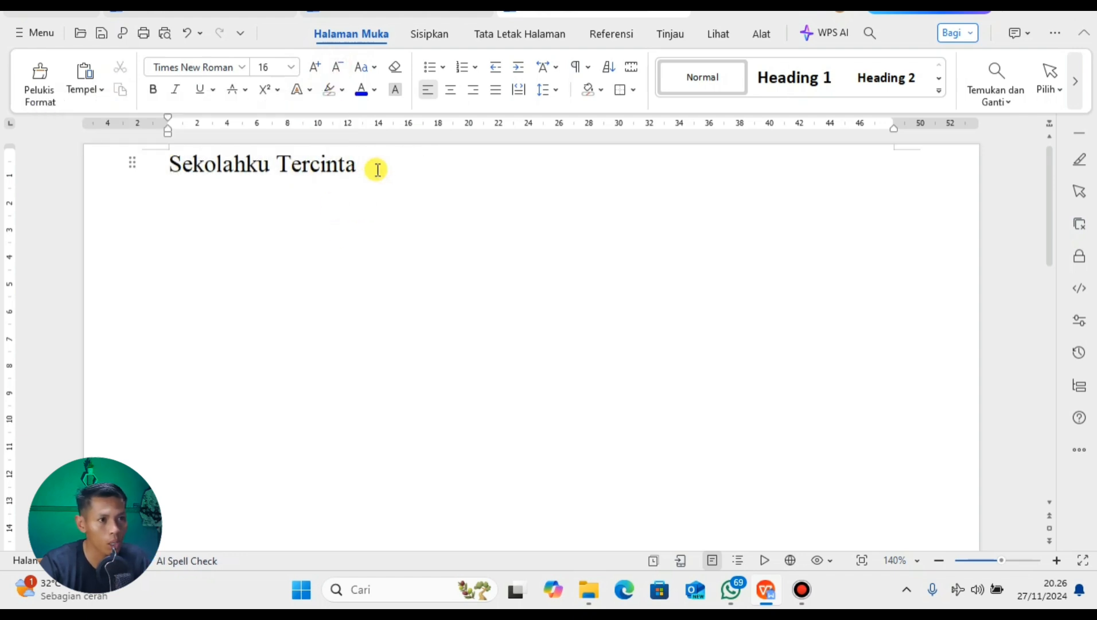
{"action": "left_click", "coordinate": [169, 169]}
{"action": "left_click", "coordinate": [380, 169]}
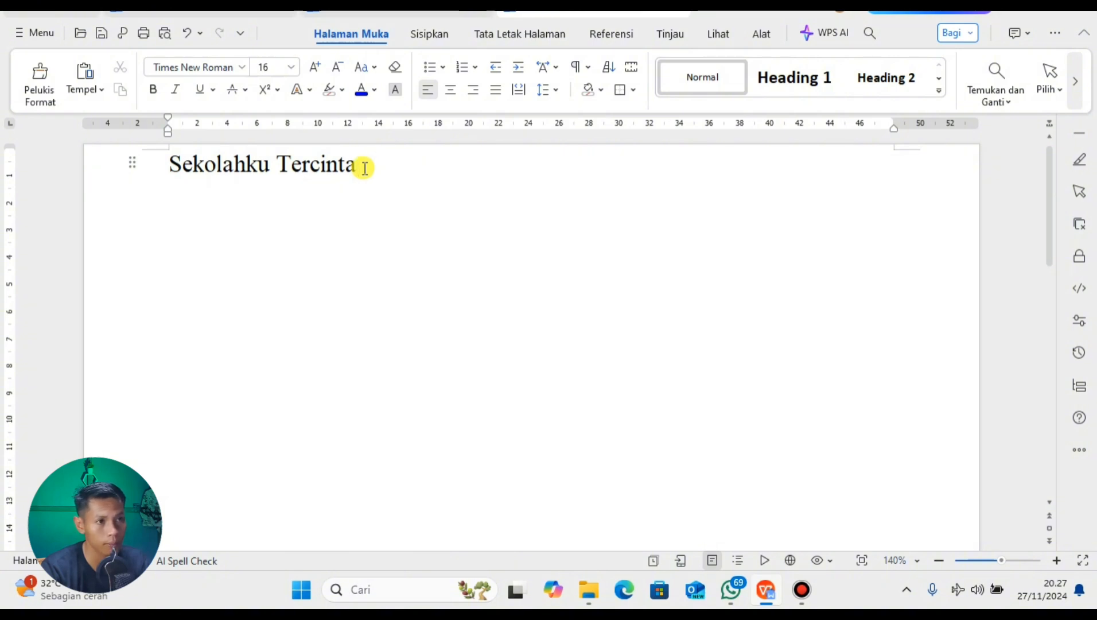
Step: Extend a selection character by character from the end of "Sekolahku Tercinta" to its beginning, and clear it
{"action": "key", "text": "shift+Left"}
{"action": "key", "text": "shift+Left"}
{"action": "key", "text": "shift+Left"}
{"action": "key", "text": "shift+Left"}
{"action": "key", "text": "shift+Left"}
{"action": "key", "text": "shift+Left"}
{"action": "key", "text": "shift+Left"}
{"action": "key", "text": "shift+Left"}
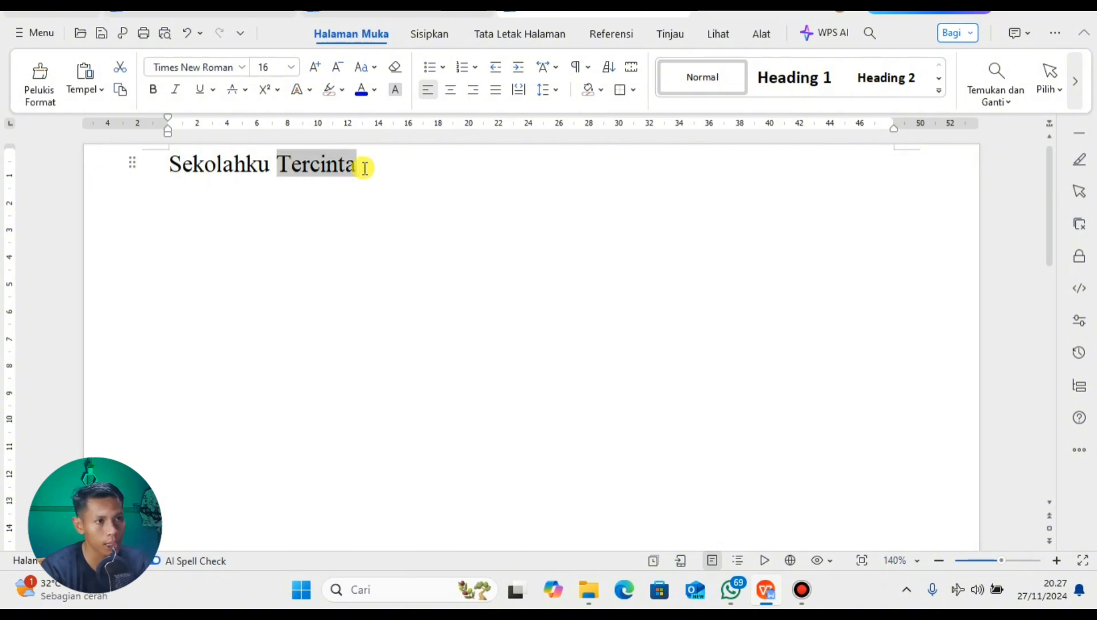
{"action": "key", "text": "shift+Left"}
{"action": "key", "text": "shift+Left"}
{"action": "key", "text": "shift+Left"}
{"action": "key", "text": "shift+Left"}
{"action": "key", "text": "shift+Left"}
{"action": "key", "text": "shift+Left"}
{"action": "key", "text": "shift+Left"}
{"action": "key", "text": "shift+Left"}
{"action": "key", "text": "shift+Left"}
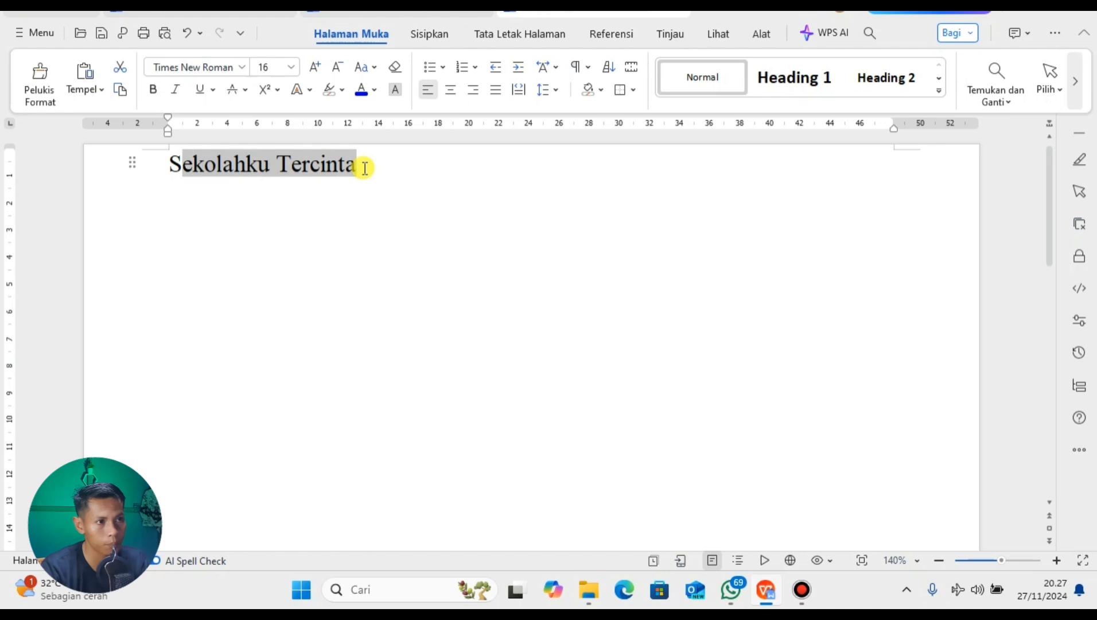
{"action": "key", "text": "shift+Left"}
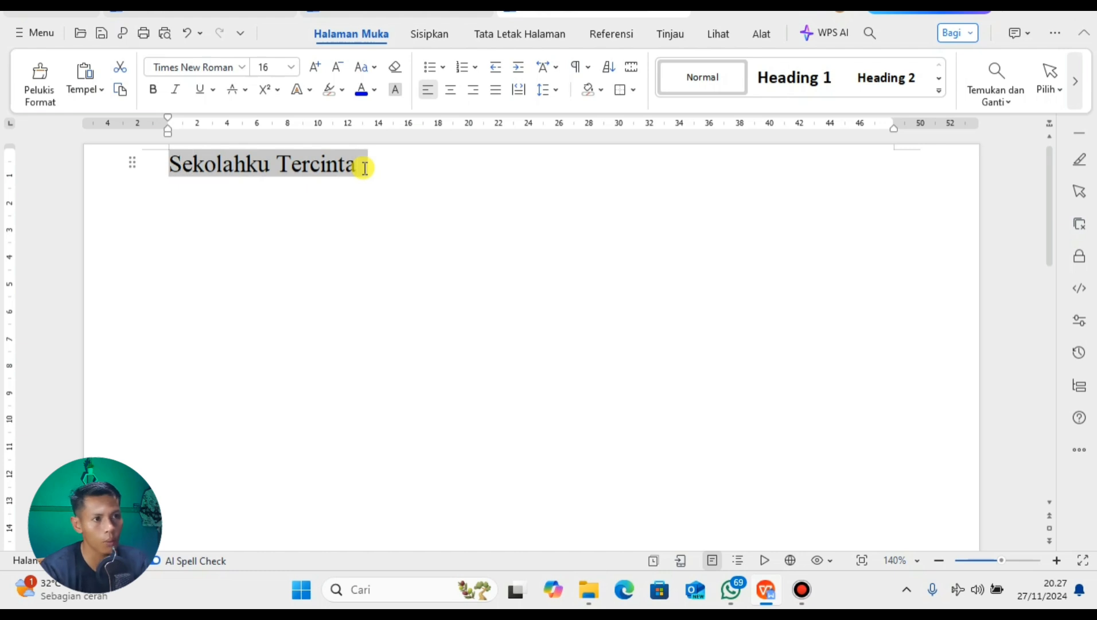
{"action": "left_click", "coordinate": [365, 168]}
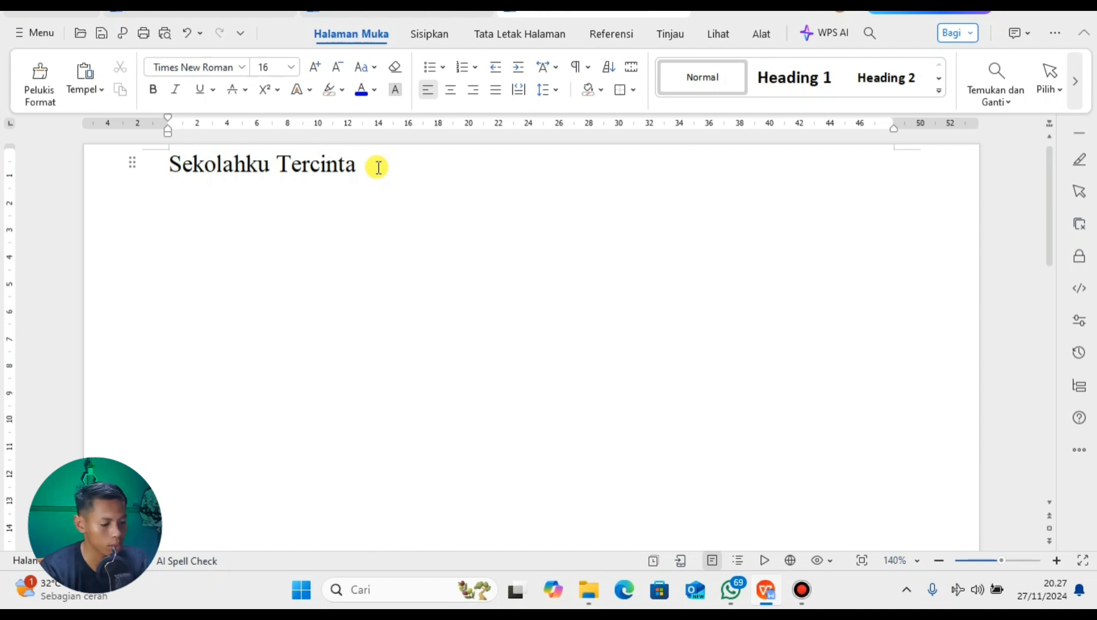
Step: Select the entire document, set its font size to 16, and place the cursor at the end of the title
{"action": "key", "text": "ctrl+a"}
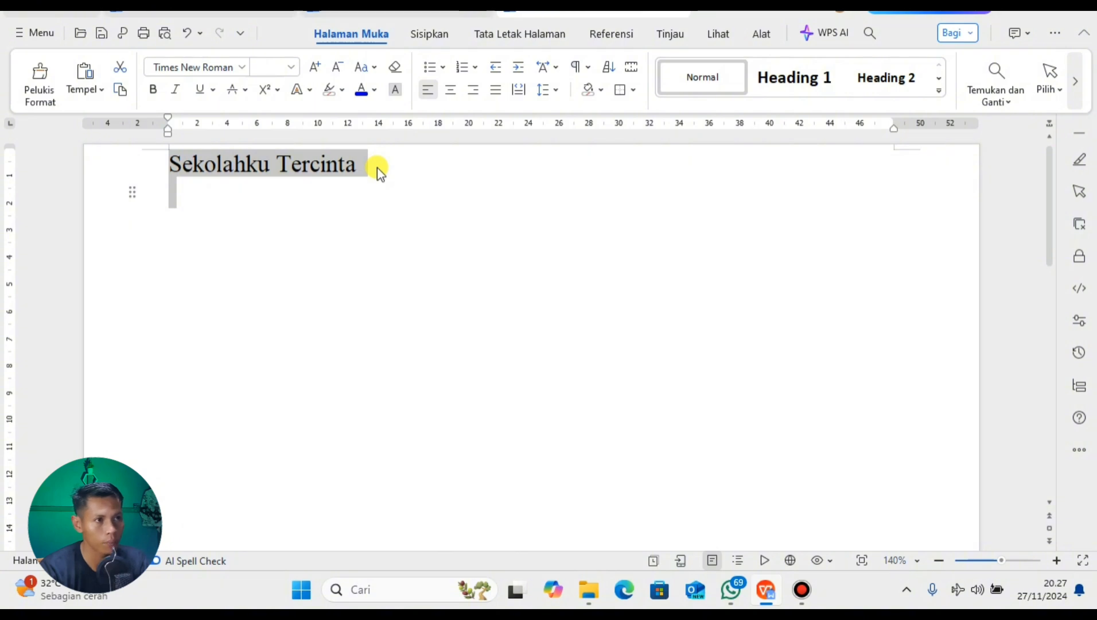
{"action": "left_click", "coordinate": [292, 67]}
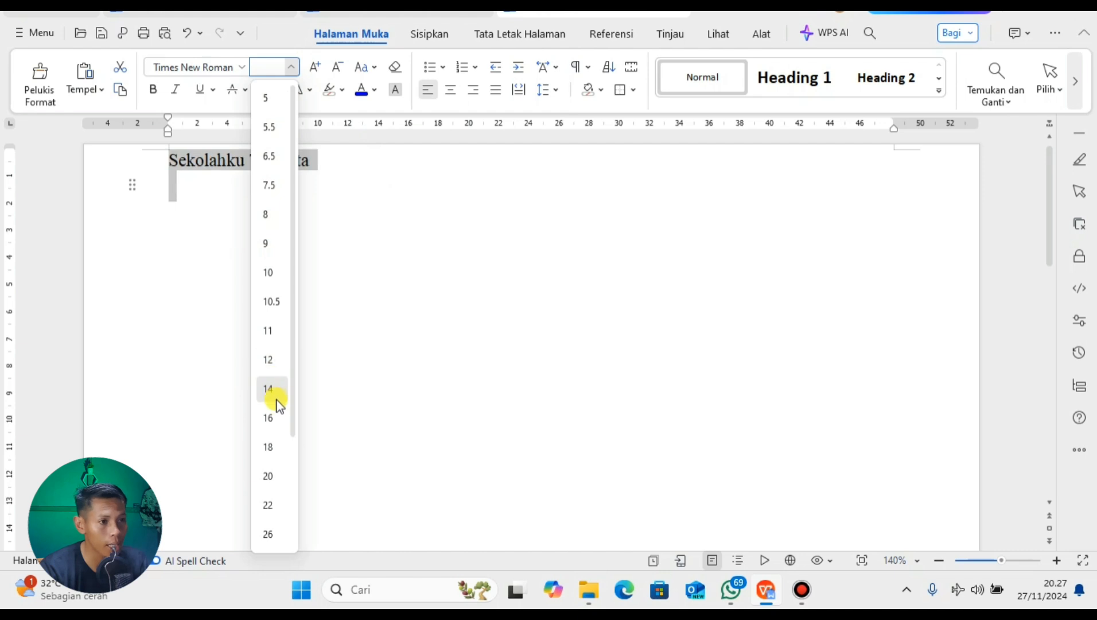
{"action": "left_click", "coordinate": [274, 414]}
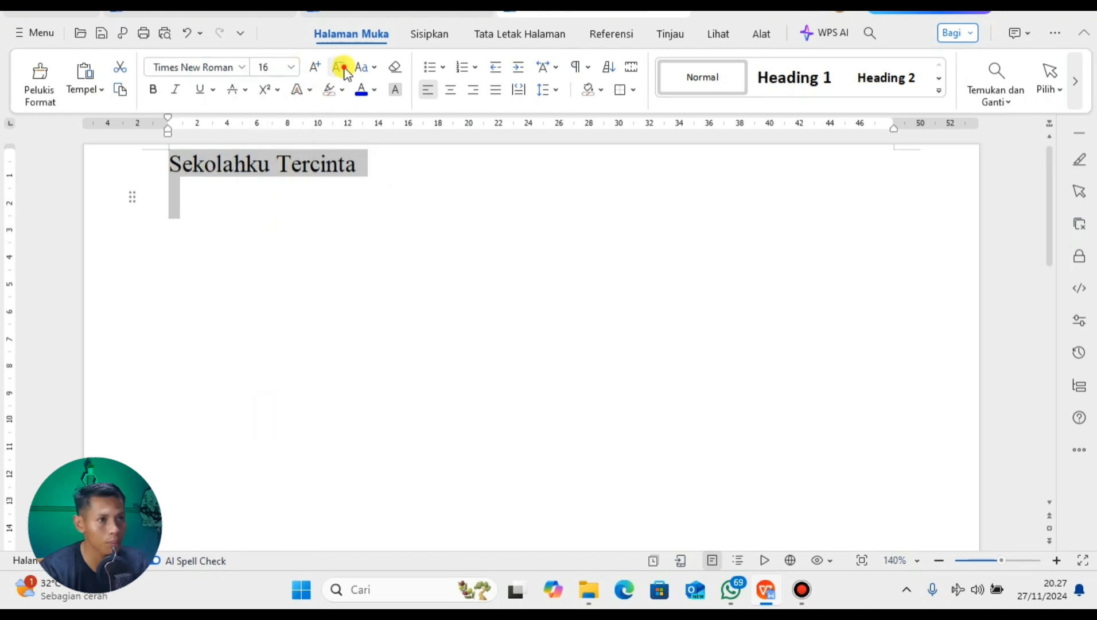
{"action": "left_click", "coordinate": [306, 193]}
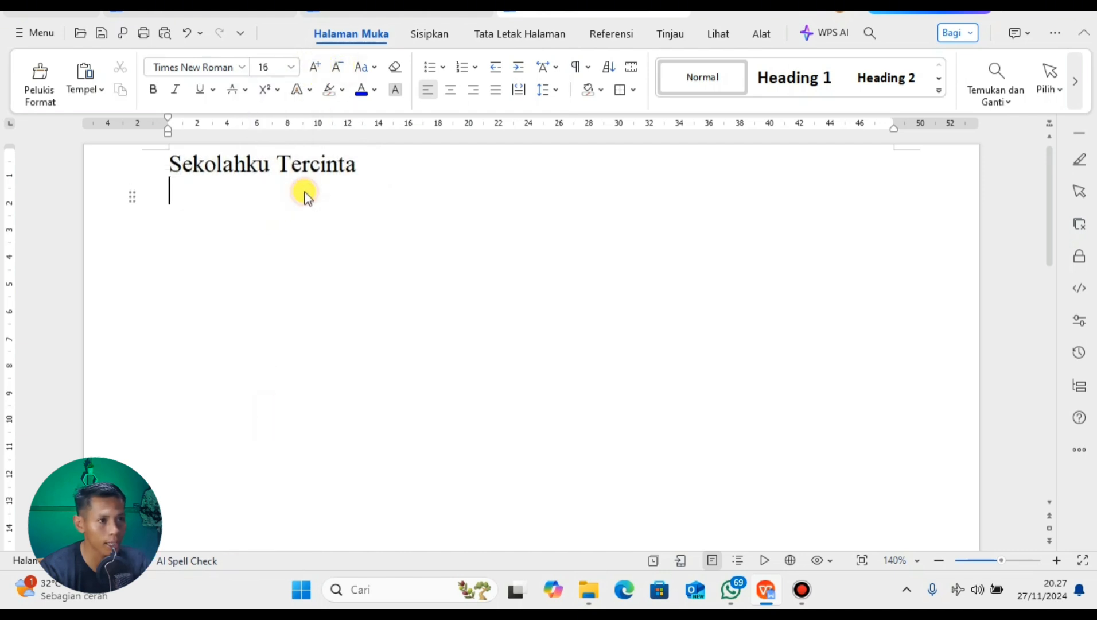
{"action": "left_click", "coordinate": [378, 165]}
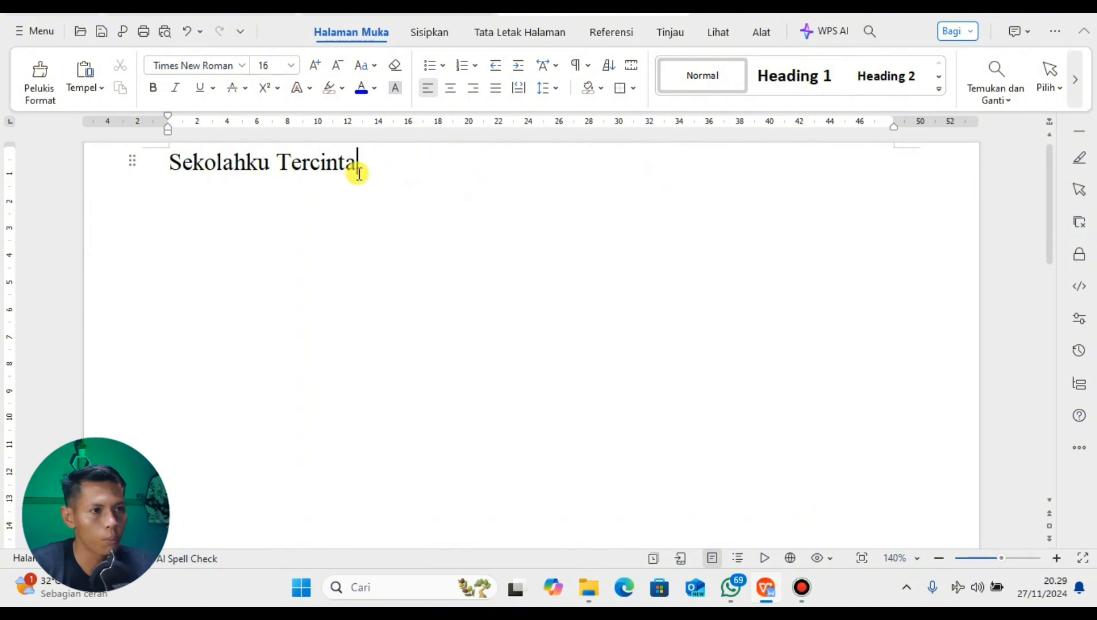
Step: Practise selecting the "Sekolahku Tercinta" line from its end to its beginning and clear the selection
{"action": "left_click_drag", "start_coordinate": [376, 164], "coordinate": [162, 162]}
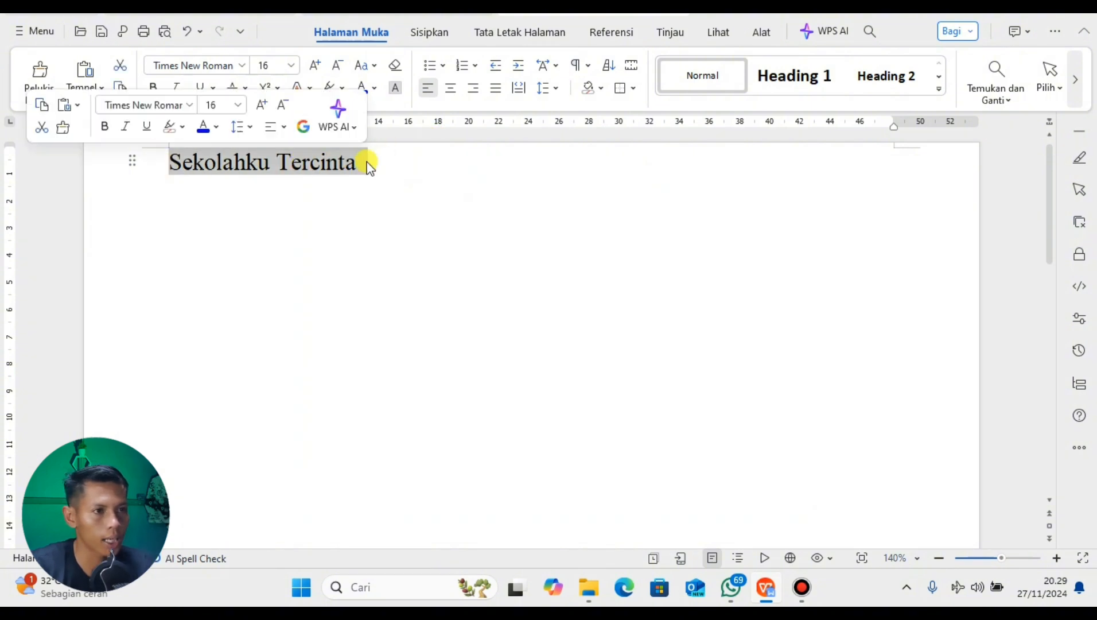
{"action": "left_click_drag", "start_coordinate": [382, 166], "coordinate": [165, 163]}
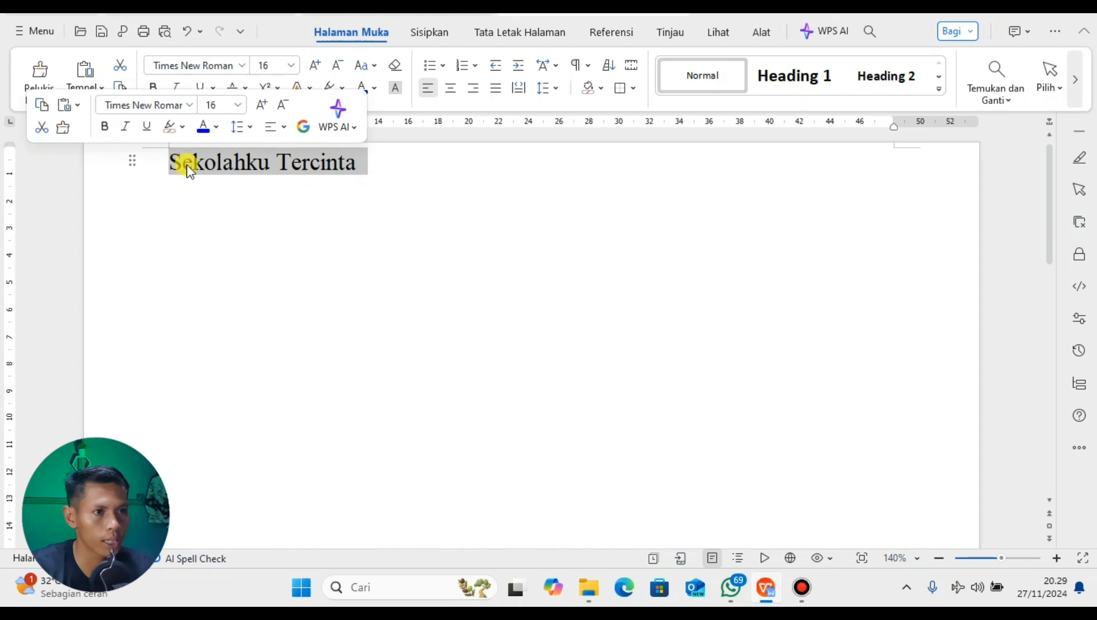
{"action": "left_click", "coordinate": [381, 166]}
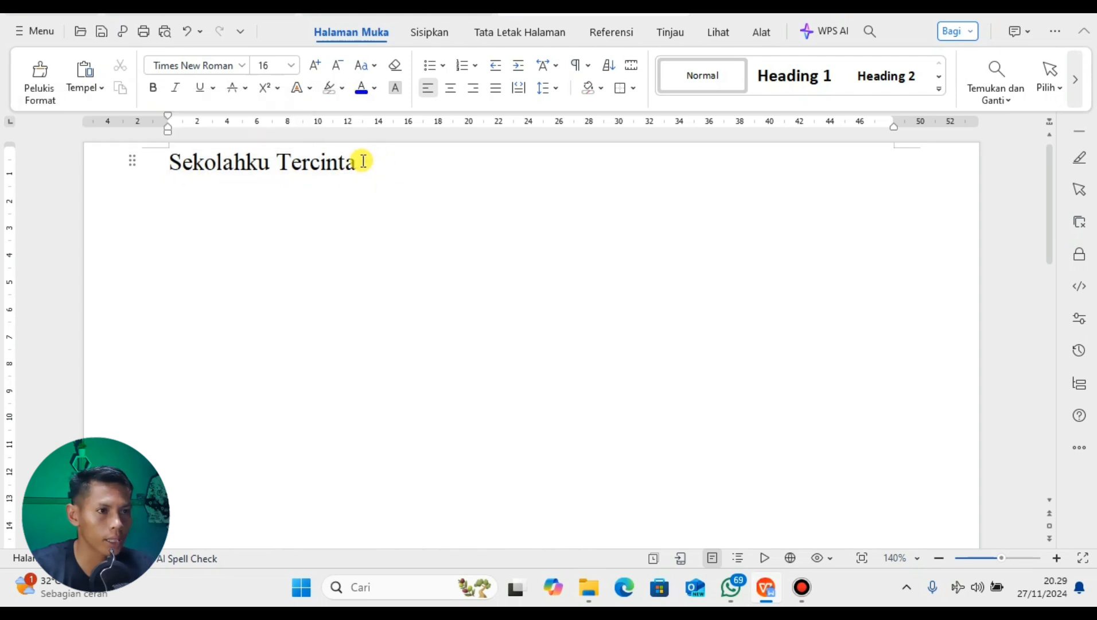
{"action": "left_click", "coordinate": [363, 161]}
Step: Select the "Sekolahku Tercinta" line and increase its indent by four levels
{"action": "left_click_drag", "start_coordinate": [330, 161], "coordinate": [167, 163]}
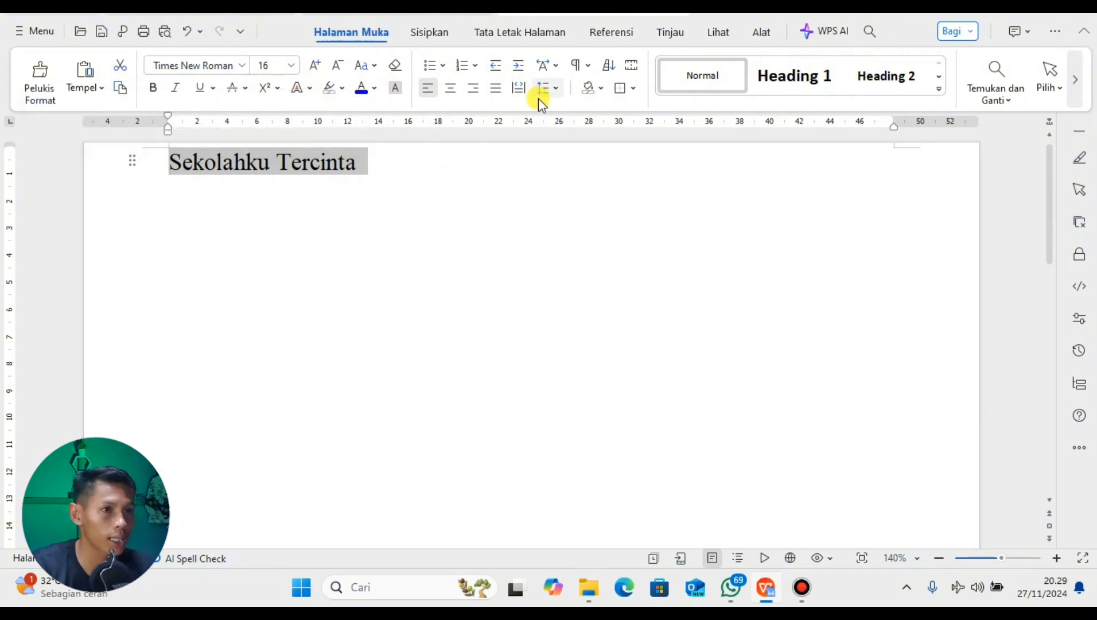
{"action": "left_click", "coordinate": [518, 66]}
{"action": "left_click", "coordinate": [518, 66]}
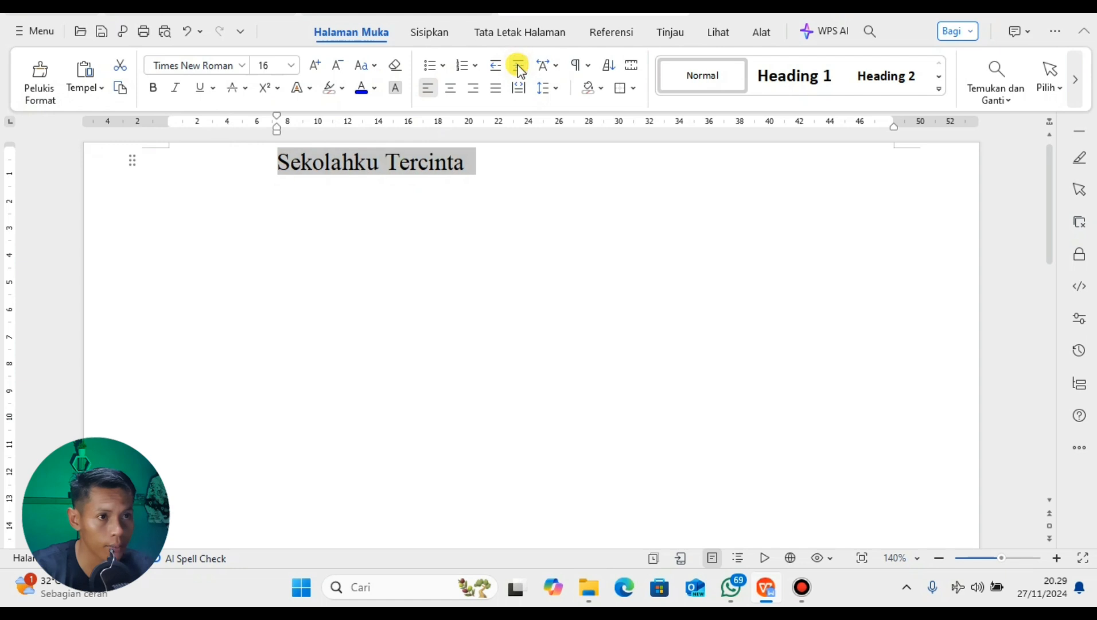
{"action": "left_click", "coordinate": [518, 67]}
{"action": "left_click", "coordinate": [519, 67]}
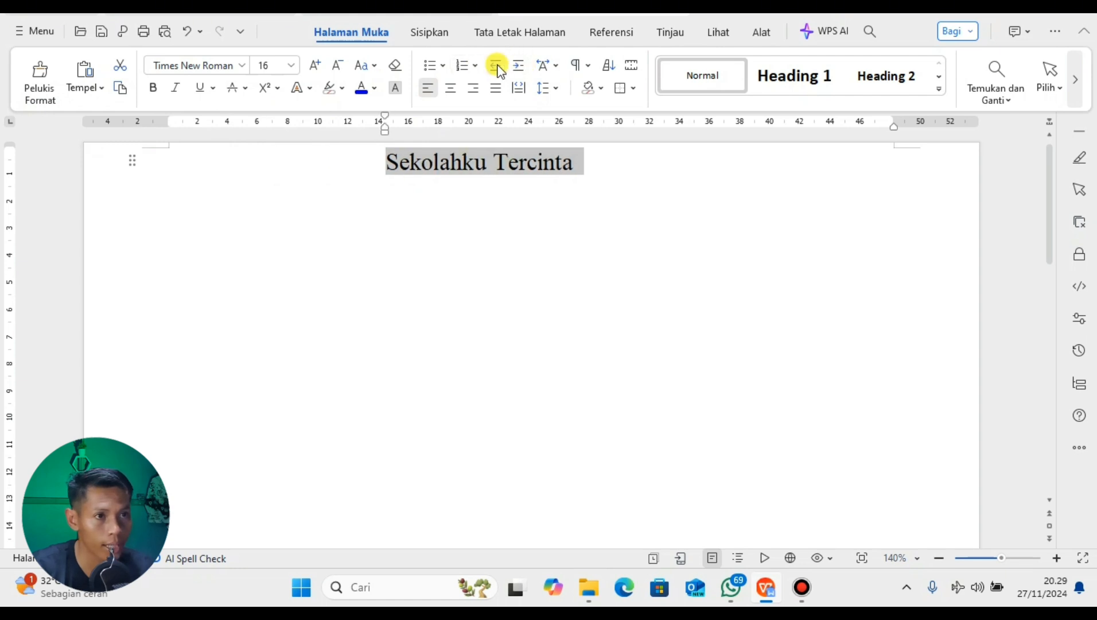
Step: Decrease the indent of the "Sekolahku Tercinta" line by four levels, back to the page margin
{"action": "left_click", "coordinate": [497, 67]}
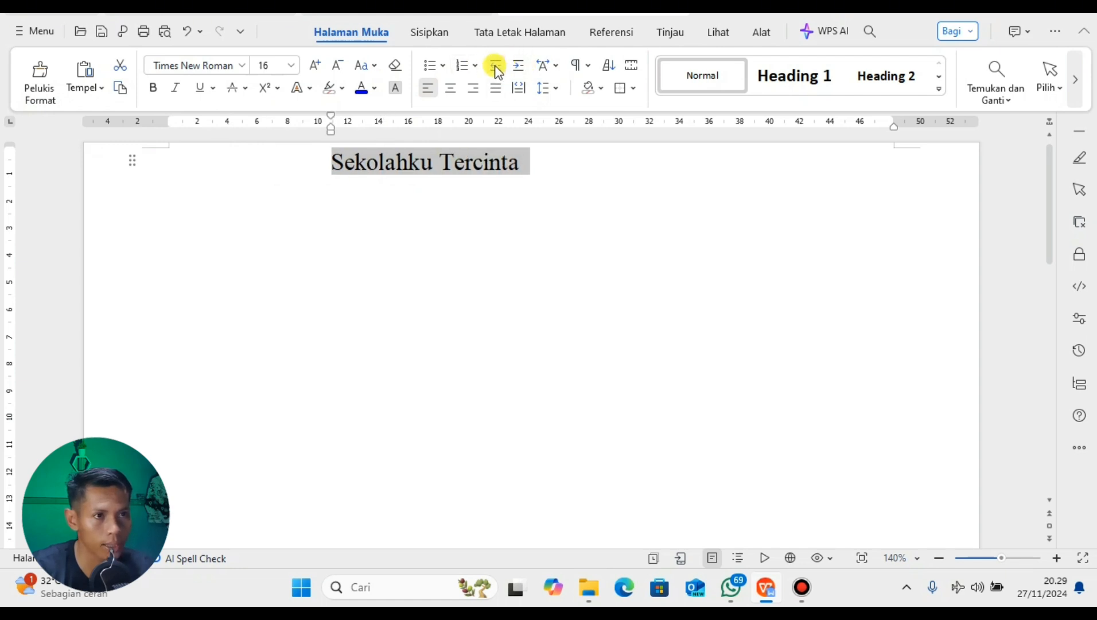
{"action": "left_click", "coordinate": [495, 66]}
{"action": "left_click", "coordinate": [495, 67]}
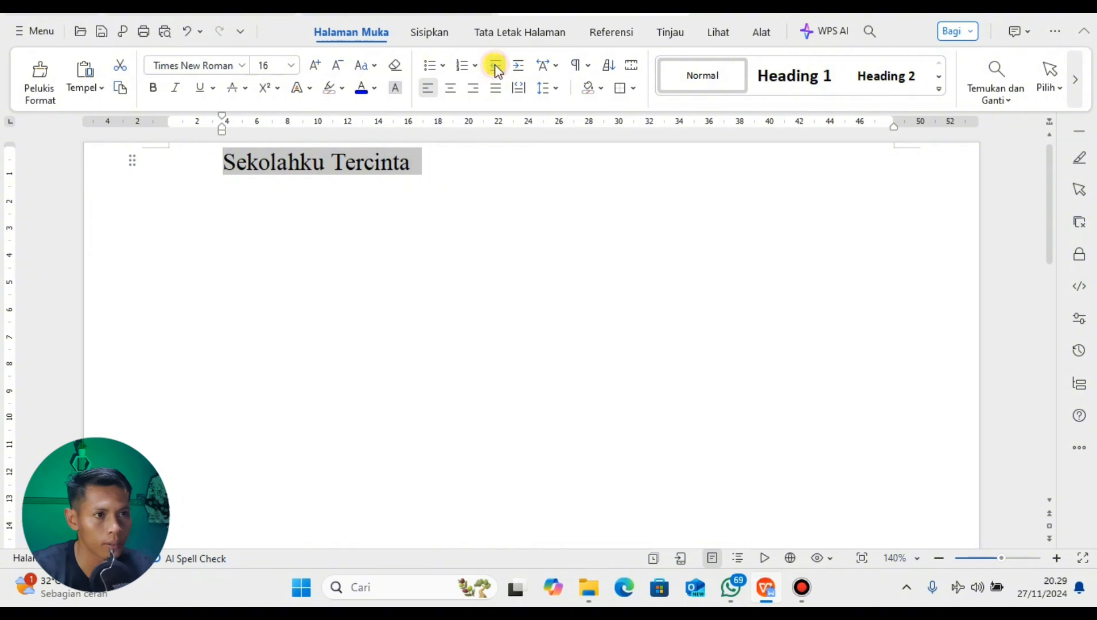
{"action": "left_click", "coordinate": [495, 67]}
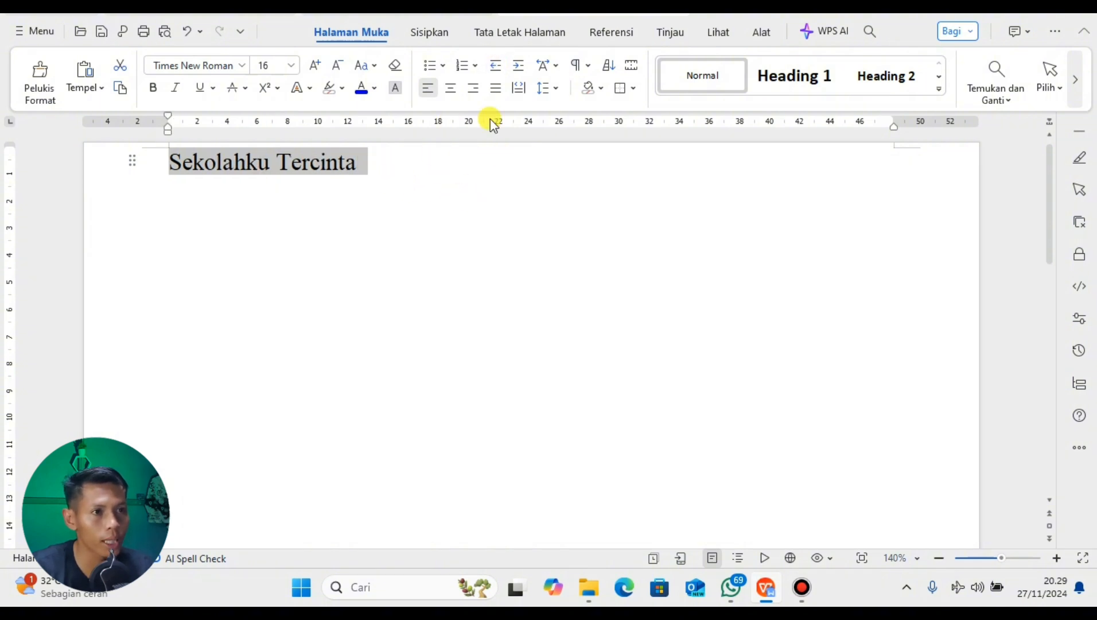
Step: Try left and right alignment on the "Sekolahku Tercinta" line and set it to justified
{"action": "left_click", "coordinate": [430, 91]}
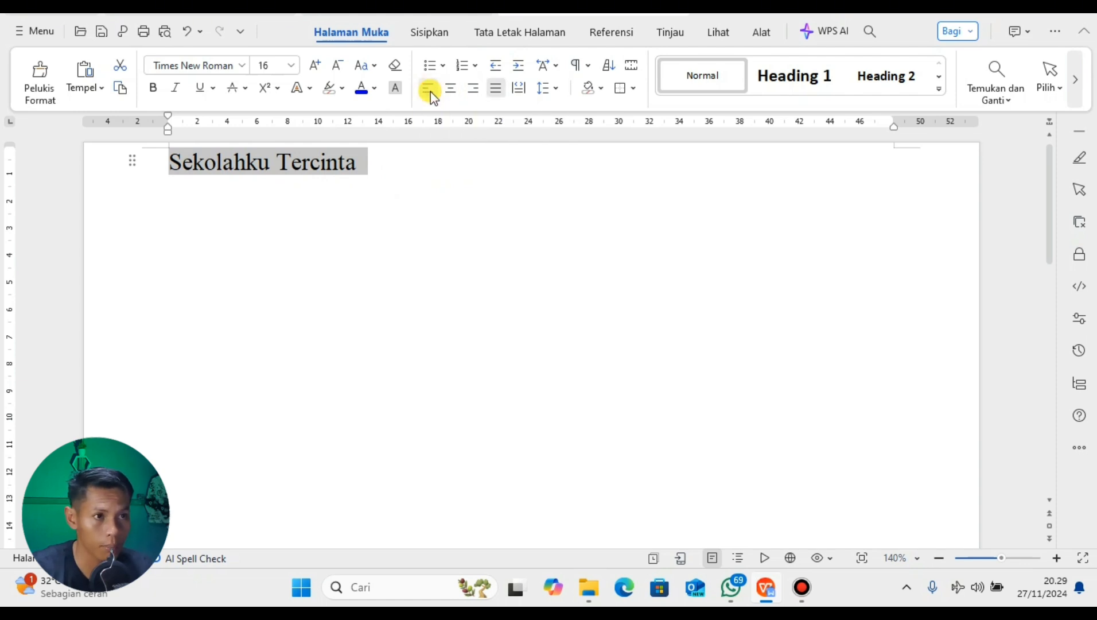
{"action": "left_click", "coordinate": [475, 93]}
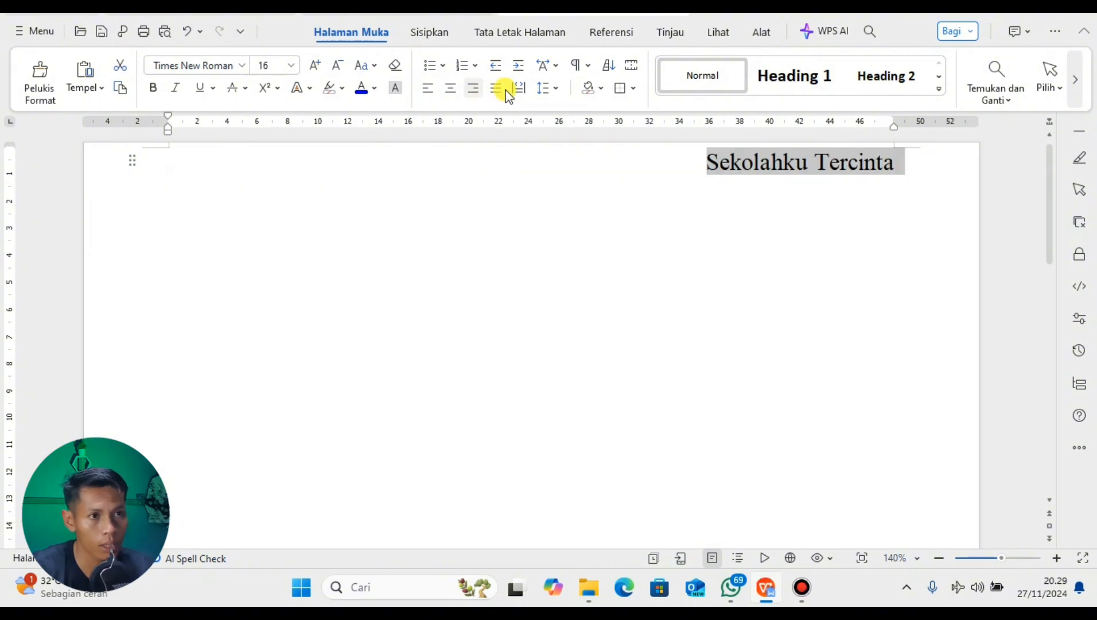
{"action": "left_click", "coordinate": [499, 87]}
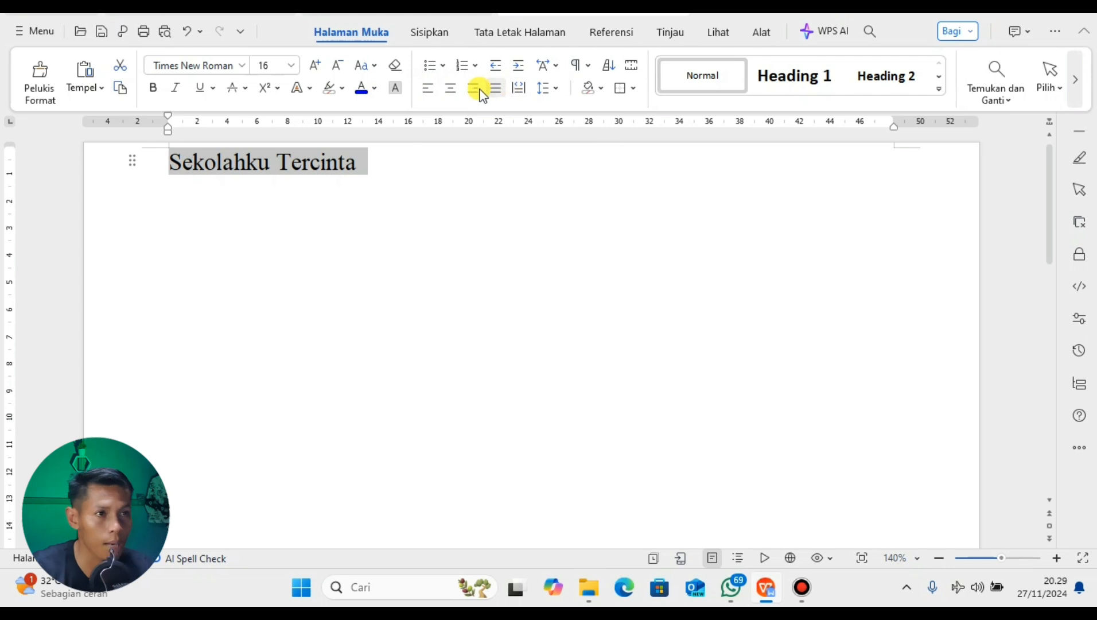
Step: Centre the "Sekolahku Tercinta" line, practise selecting it once more and place the cursor on the line below
{"action": "left_click", "coordinate": [451, 90]}
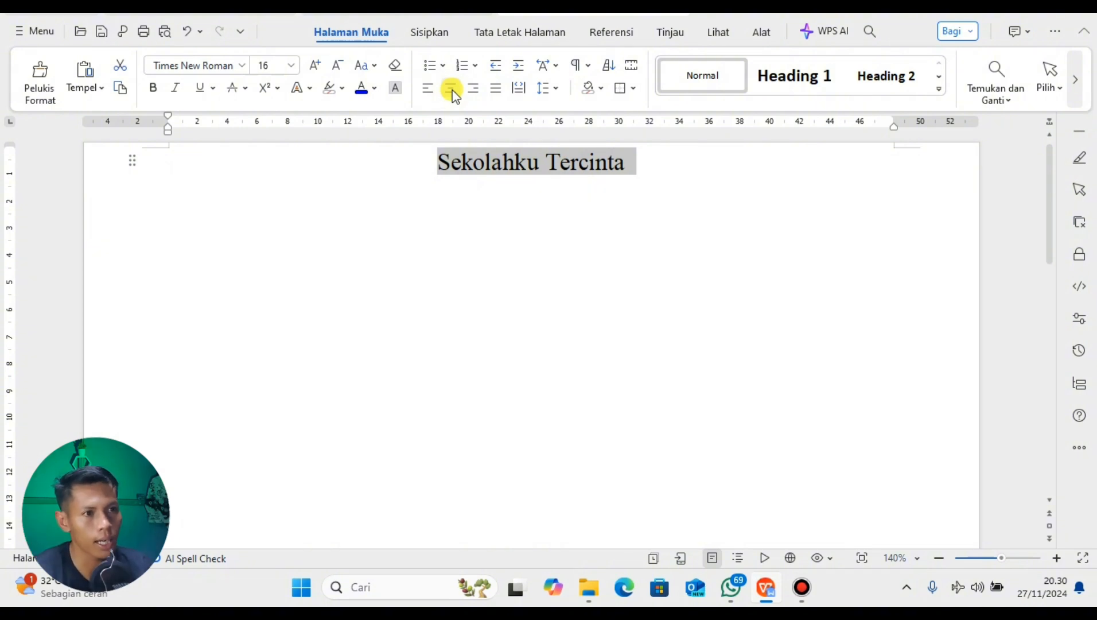
{"action": "left_click", "coordinate": [648, 166]}
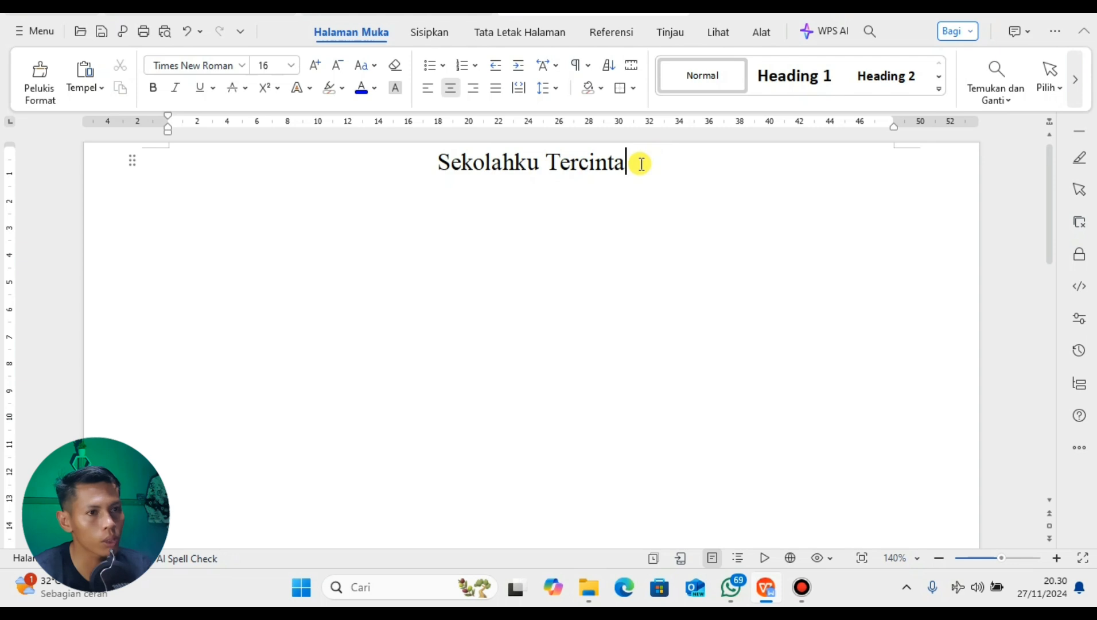
{"action": "left_click_drag", "start_coordinate": [639, 164], "coordinate": [431, 167]}
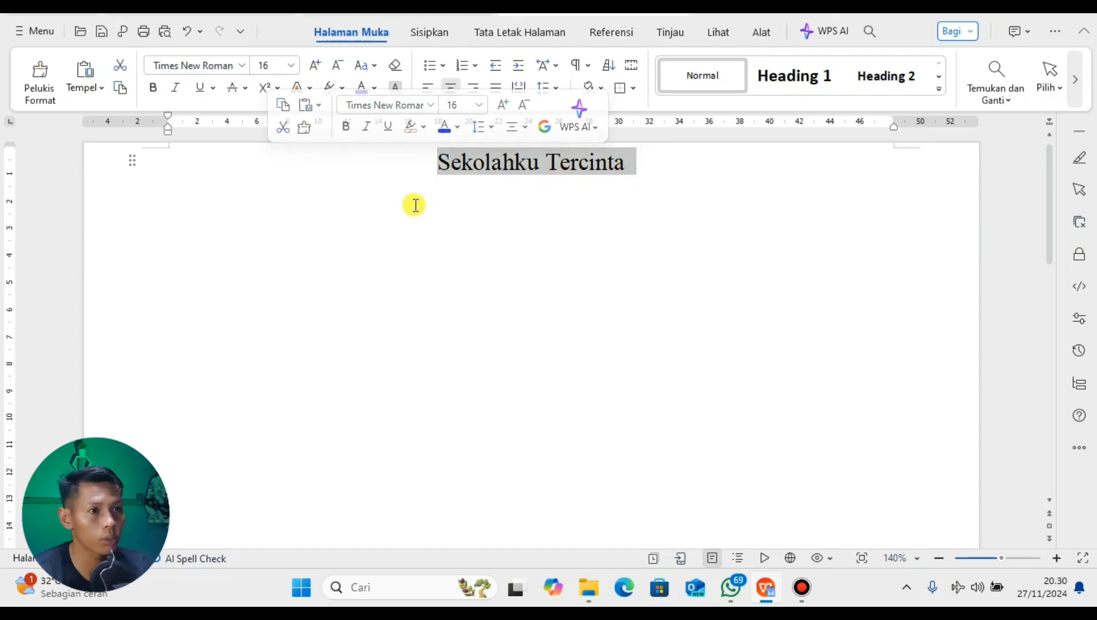
{"action": "left_click", "coordinate": [636, 165]}
{"action": "key", "text": "Return"}
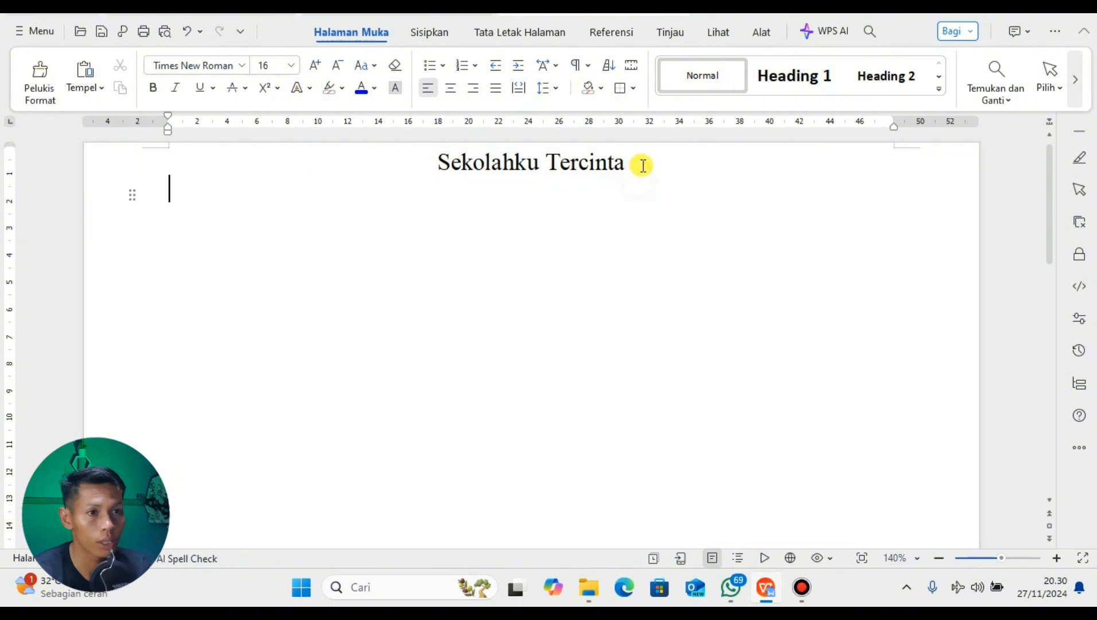
Step: Select the "Sekolahku Tercinta" line, make it bold, and try italic on it before turning italic back off
{"action": "left_click_drag", "start_coordinate": [573, 164], "coordinate": [444, 163]}
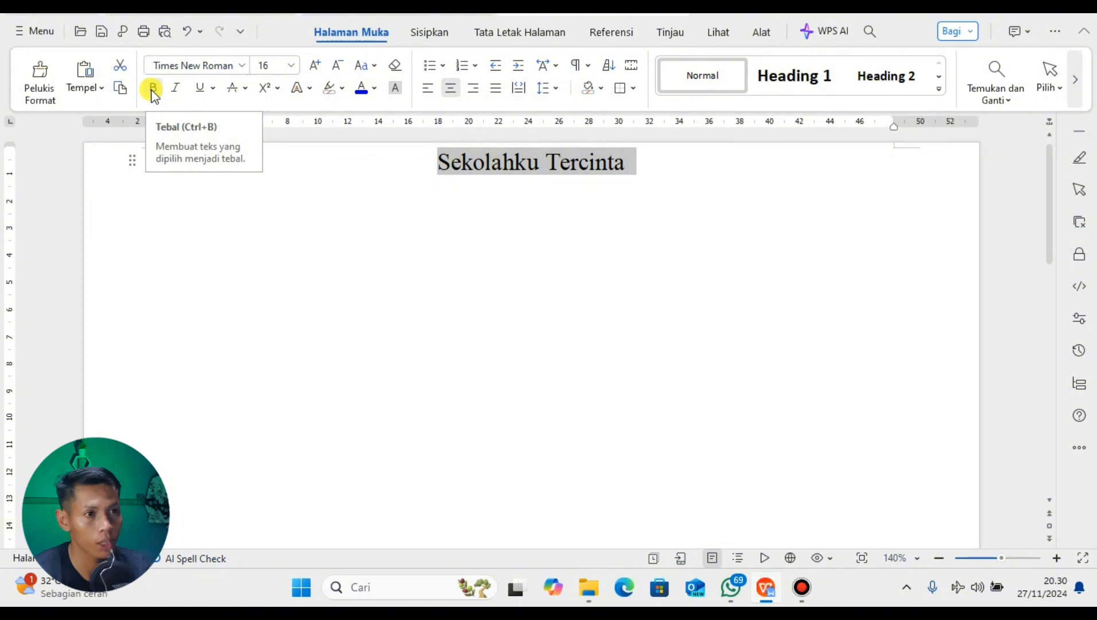
{"action": "left_click", "coordinate": [152, 89]}
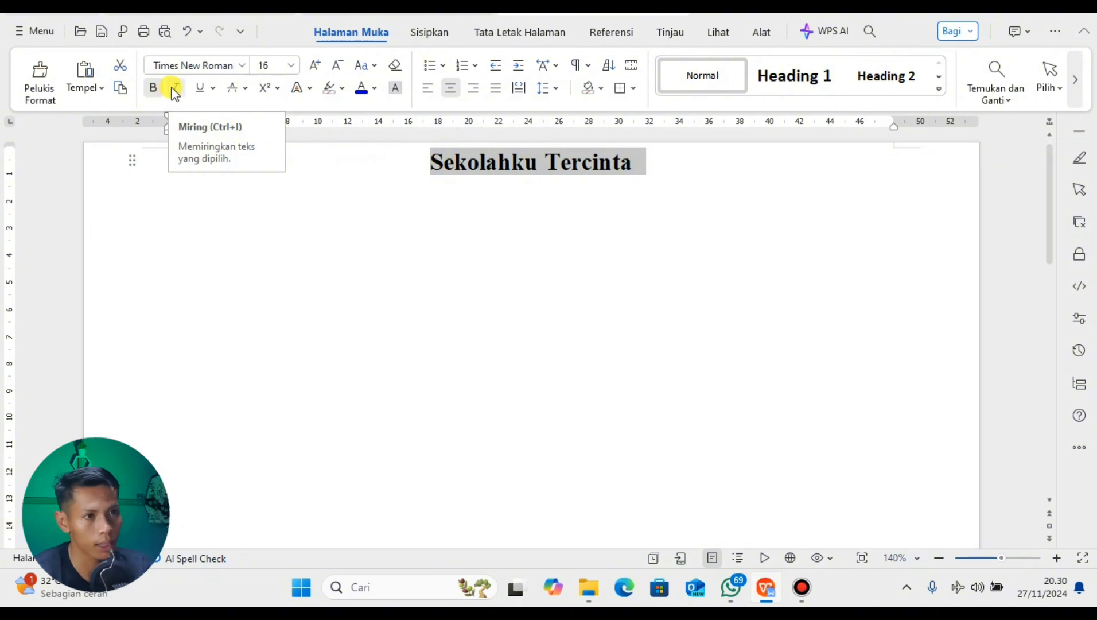
{"action": "left_click", "coordinate": [175, 89]}
{"action": "left_click", "coordinate": [175, 89]}
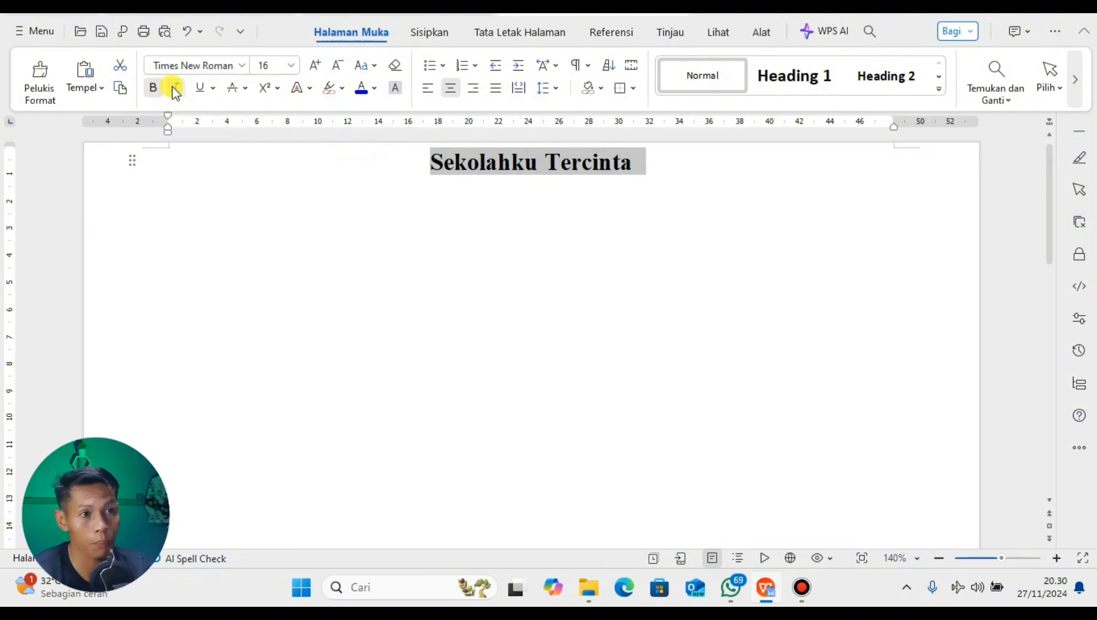
Step: Try a double underline on the "Sekolahku Tercinta" title, then set it to a single underline and clear the selection
{"action": "left_click", "coordinate": [216, 87]}
{"action": "left_click", "coordinate": [217, 88]}
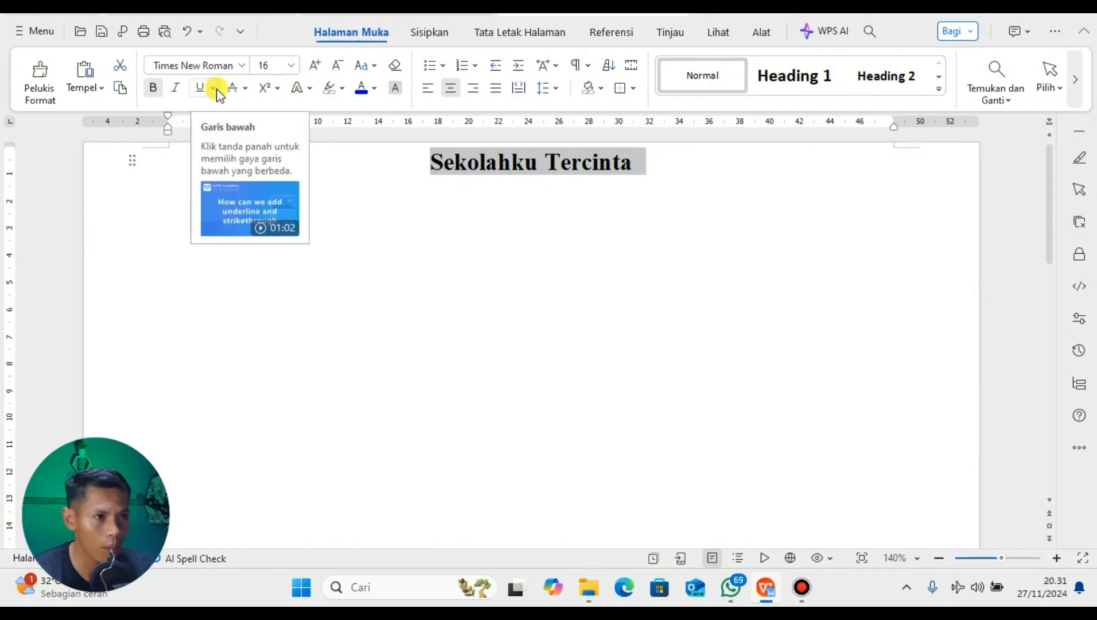
{"action": "left_click", "coordinate": [216, 89]}
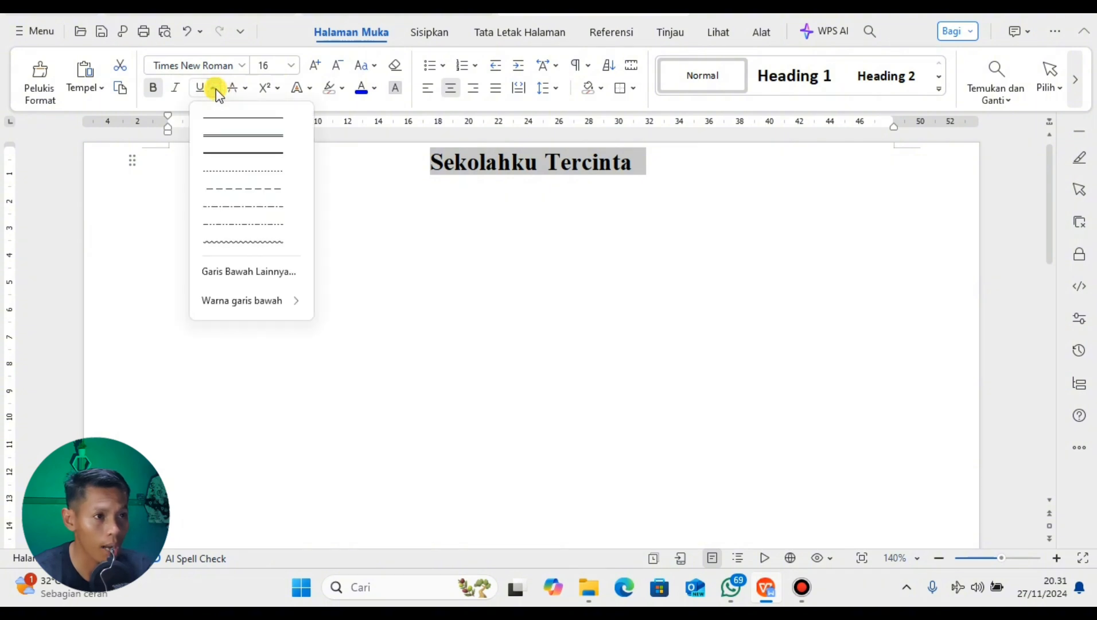
{"action": "left_click", "coordinate": [233, 136]}
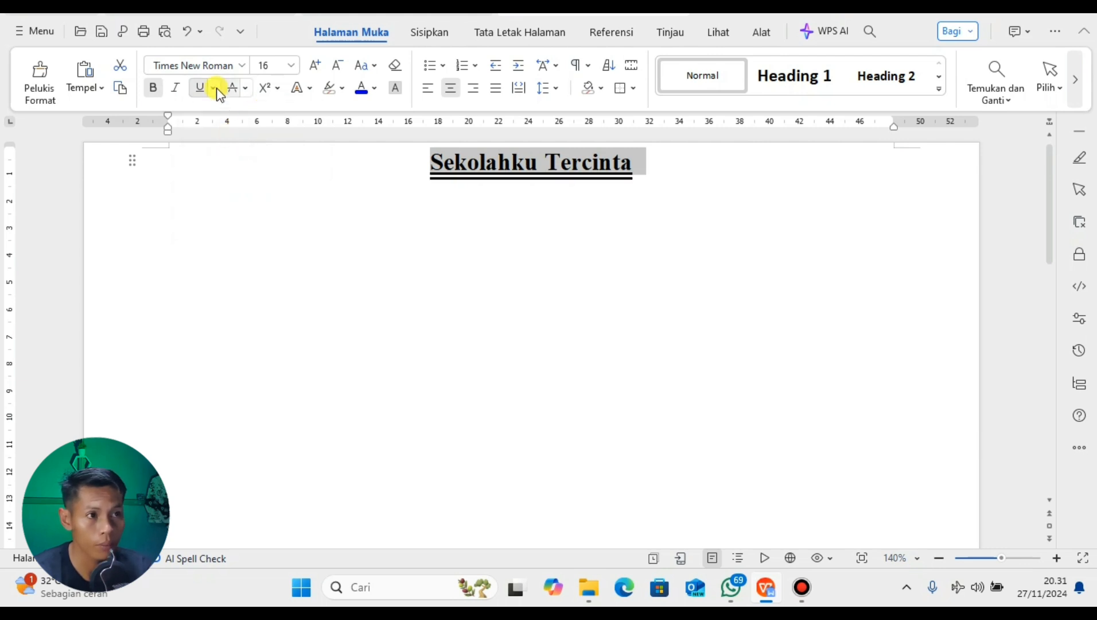
{"action": "left_click", "coordinate": [213, 88]}
{"action": "left_click", "coordinate": [241, 118]}
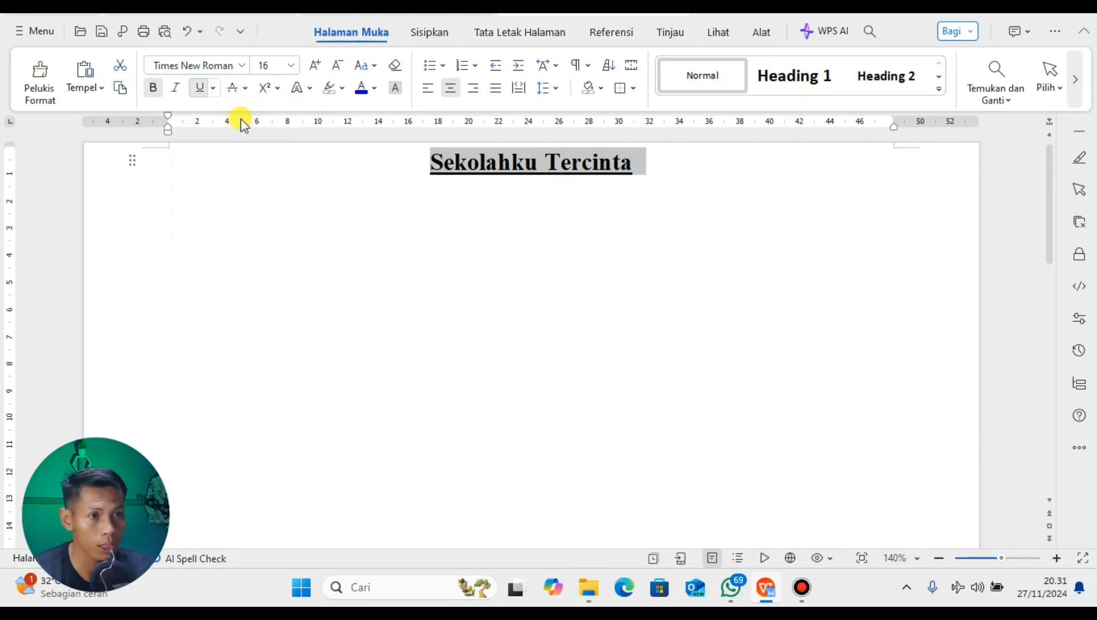
{"action": "left_click", "coordinate": [657, 179]}
{"action": "left_click", "coordinate": [657, 172]}
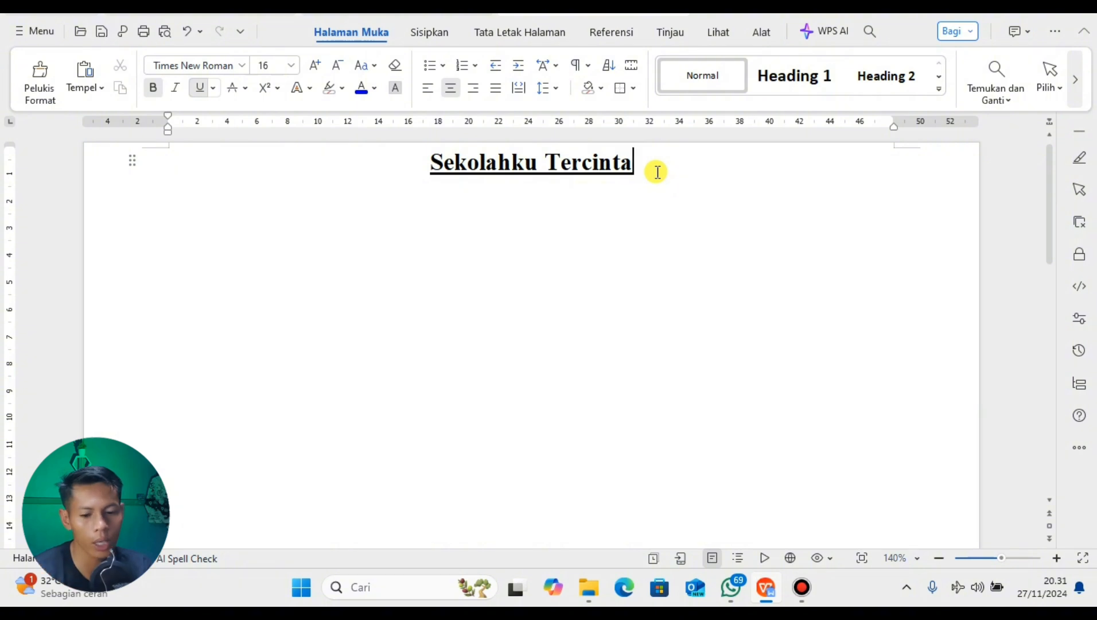
Step: Place the cursor at the end of the "Sekolahku Tercinta" title and start a new line below it
{"action": "left_click", "coordinate": [551, 267]}
{"action": "key", "text": "Return"}
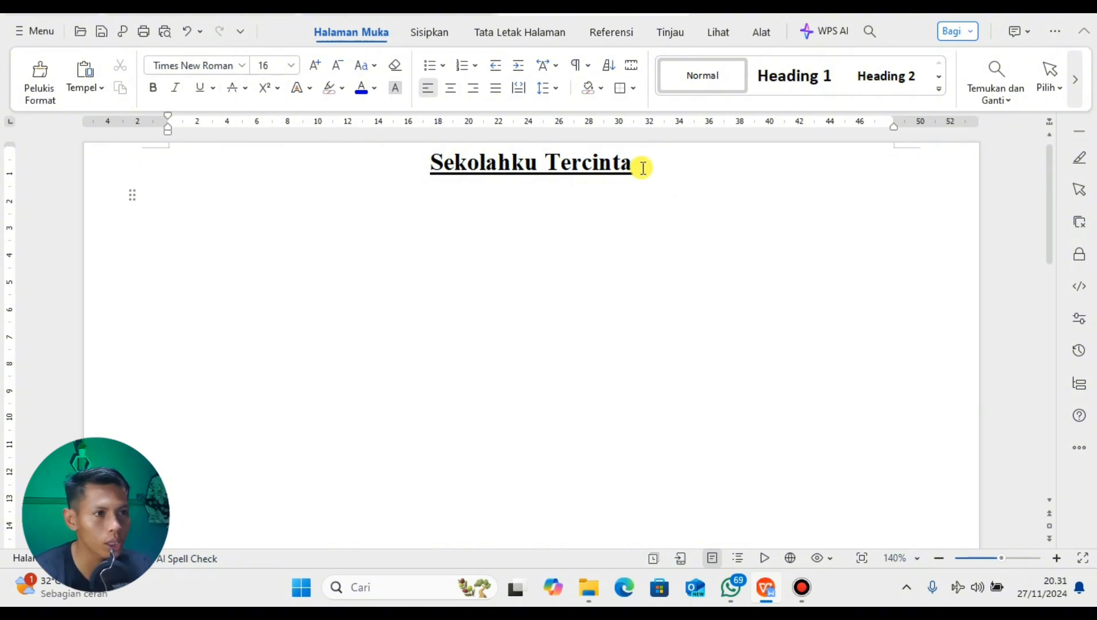
{"action": "left_click", "coordinate": [643, 168]}
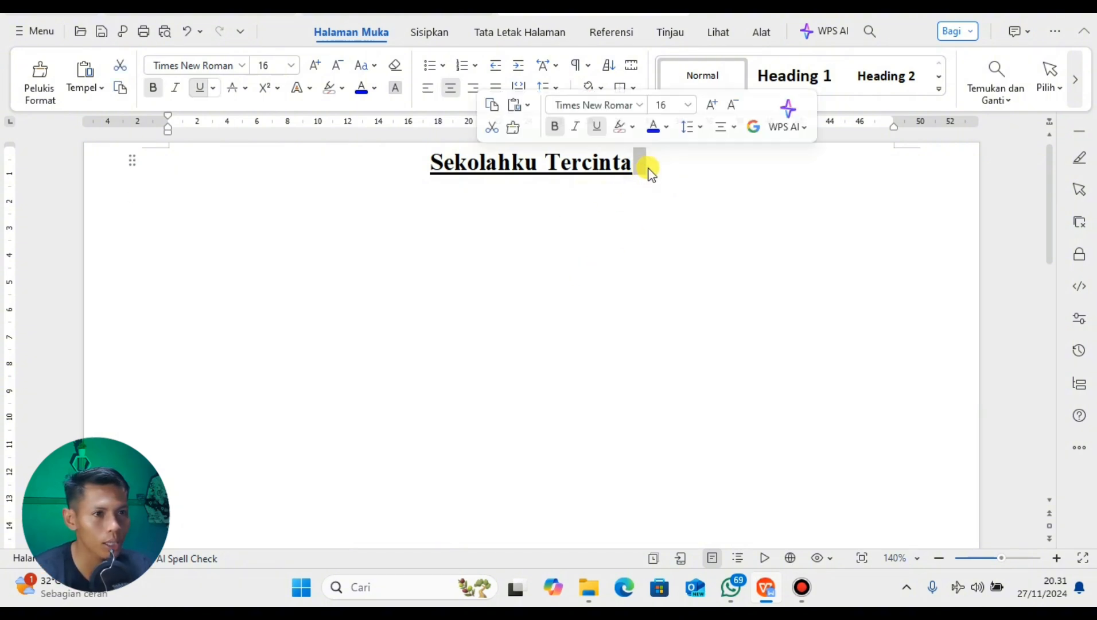
{"action": "left_click", "coordinate": [619, 192]}
{"action": "key", "text": "BackSpace"}
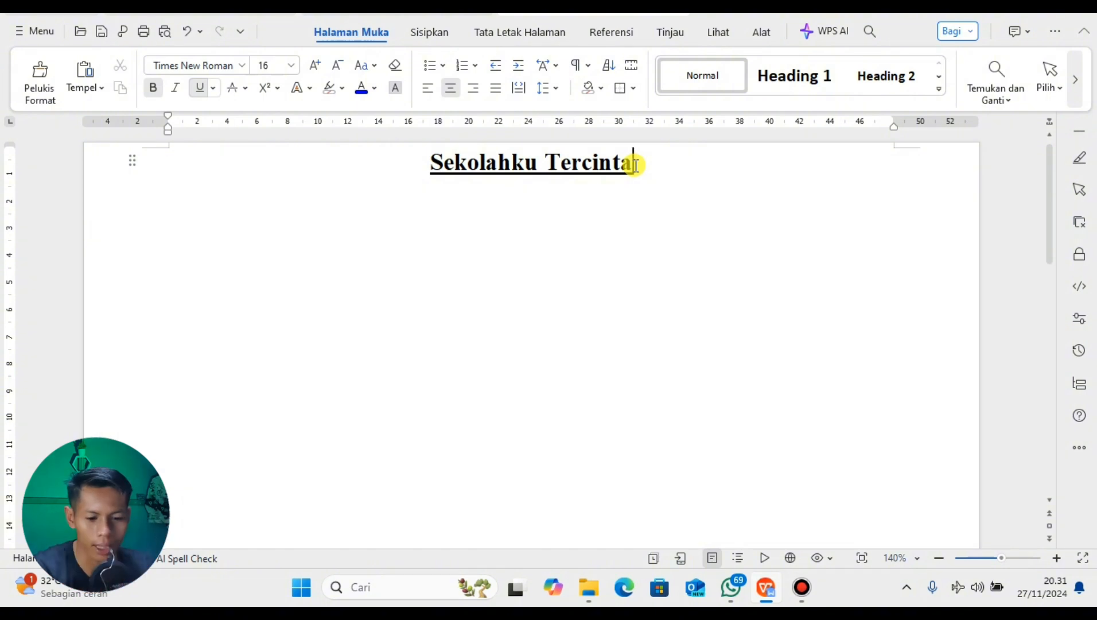
{"action": "key", "text": "Return"}
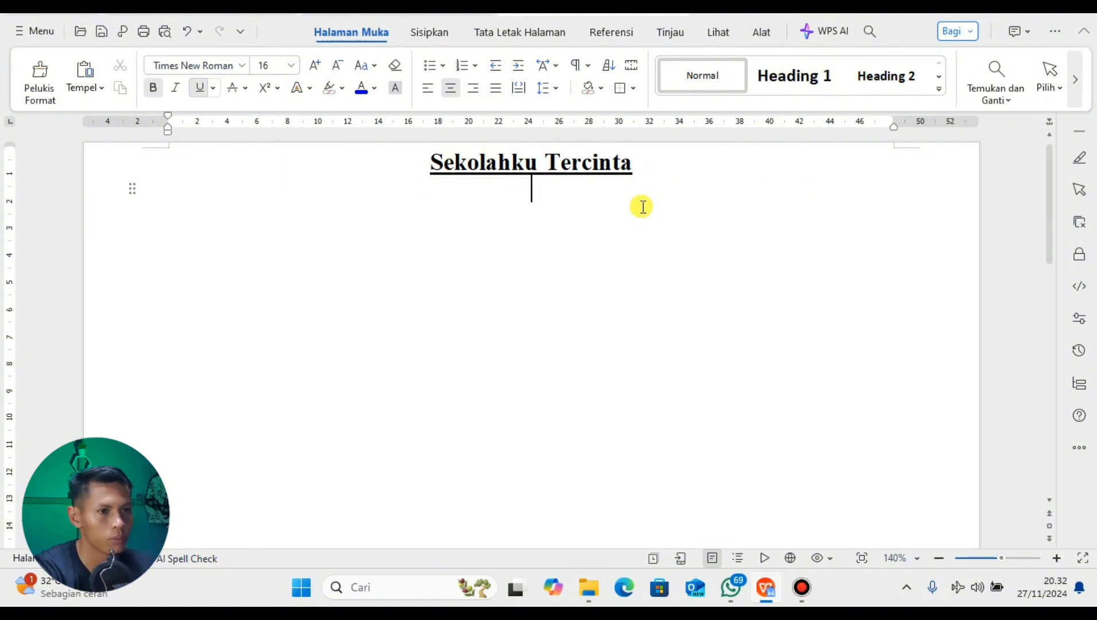
Step: Write "Sekolahku merupakan sekolah yang sangat indah dan nyaman untuk belajar" below the title, correcting the mistyped "yanbg"
{"action": "type", "text": "kolah"}
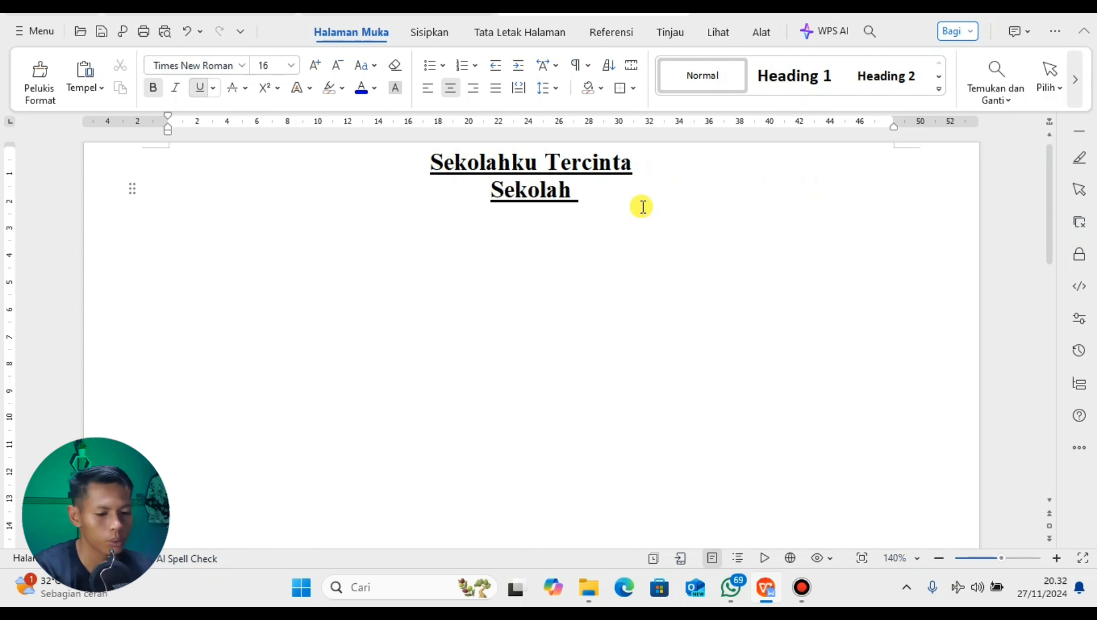
{"action": "key", "text": "BackSpace"}
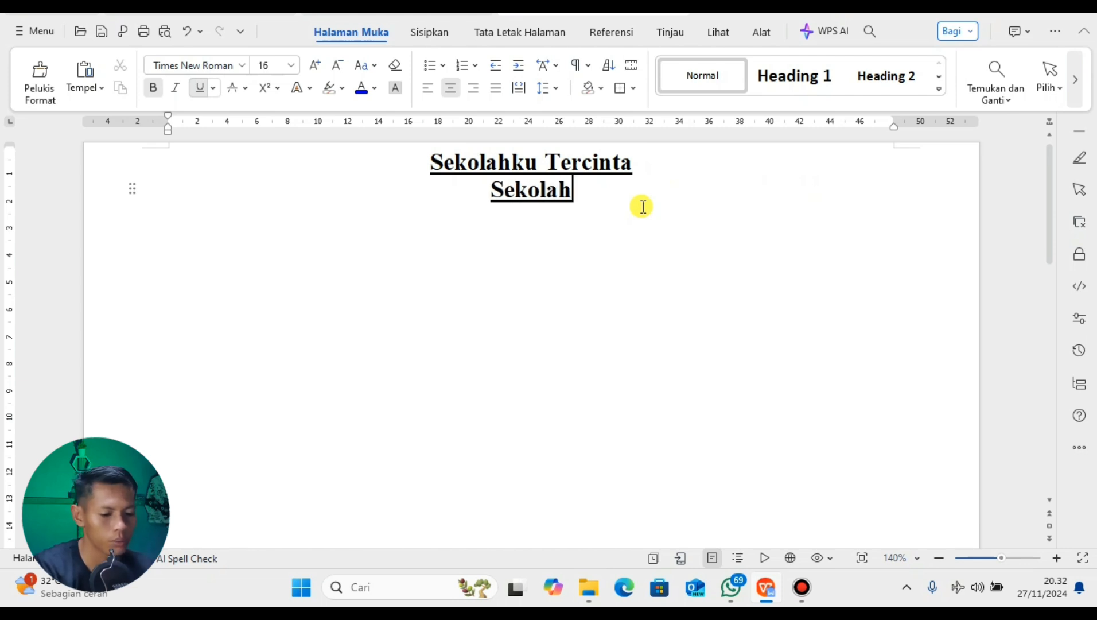
{"action": "type", "text": "ku meru"}
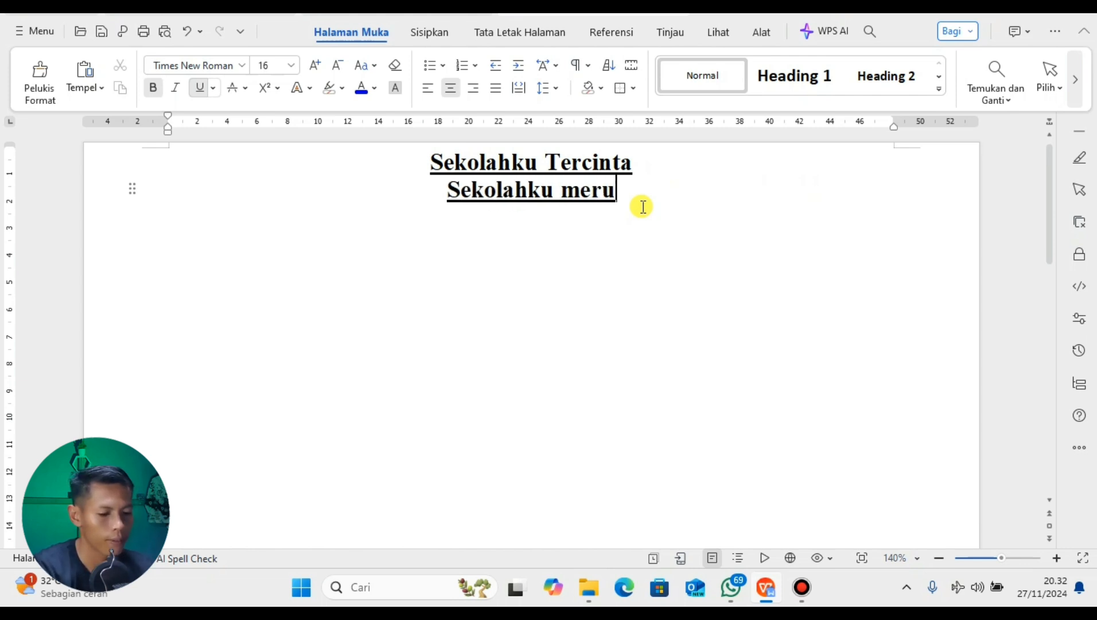
{"action": "type", "text": "pakan sek"}
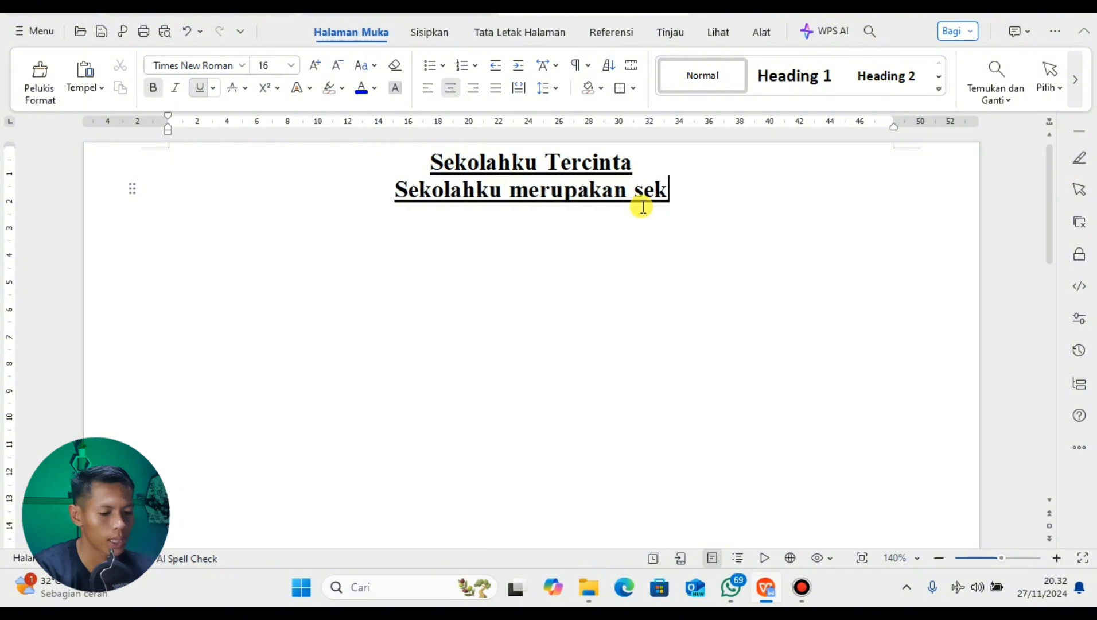
{"action": "type", "text": "olah yanbg sangat"}
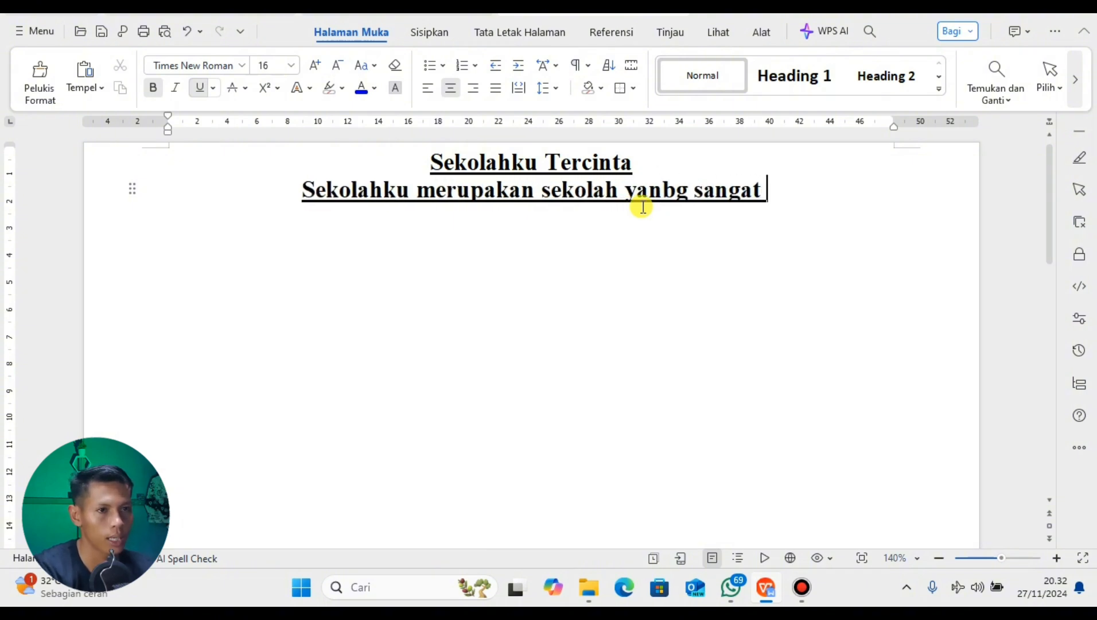
{"action": "key", "text": "BackSpace"}
{"action": "key", "text": "BackSpace"}
{"action": "key", "text": "BackSpace"}
{"action": "key", "text": "BackSpace"}
{"action": "key", "text": "BackSpace"}
{"action": "key", "text": "BackSpace"}
{"action": "key", "text": "BackSpace"}
{"action": "key", "text": "BackSpace"}
{"action": "key", "text": "BackSpace"}
{"action": "key", "text": "BackSpace"}
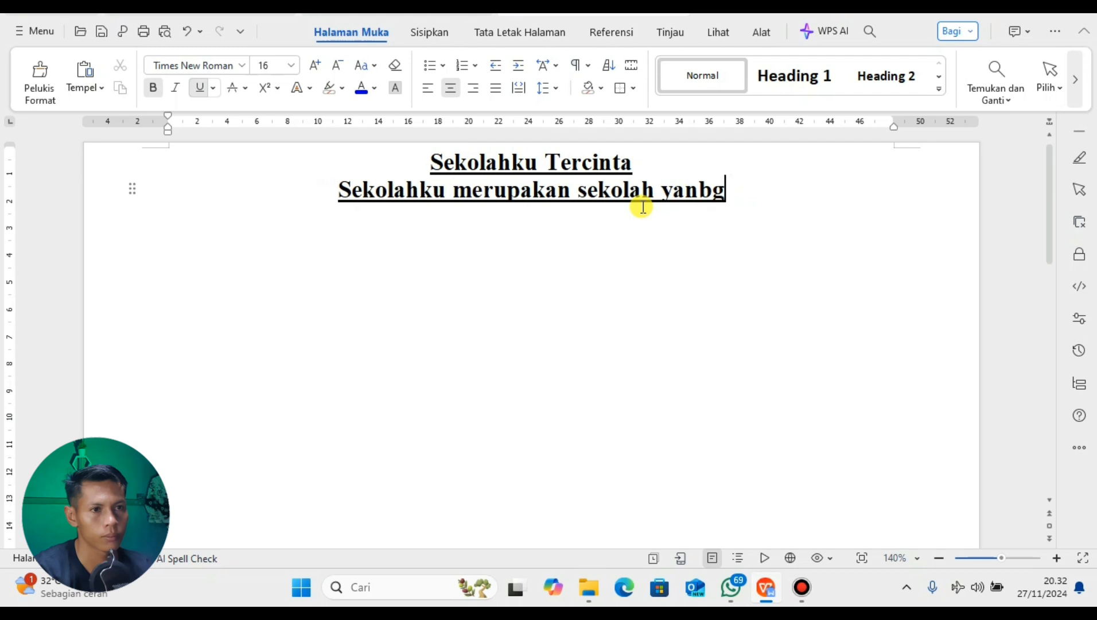
{"action": "type", "text": "g san"}
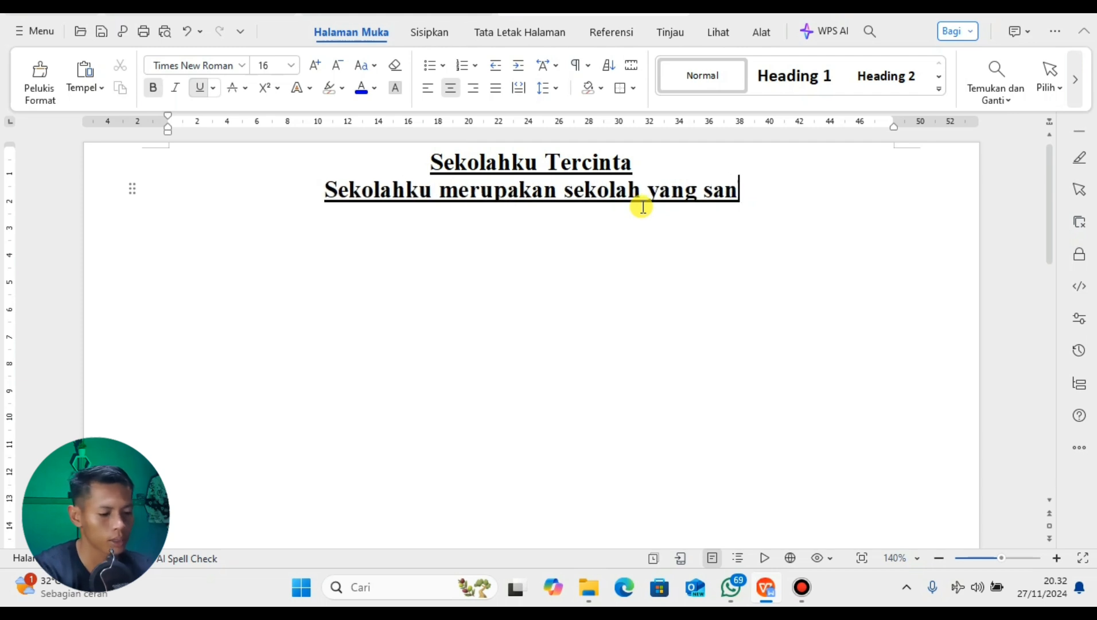
{"action": "type", "text": "gat inda"}
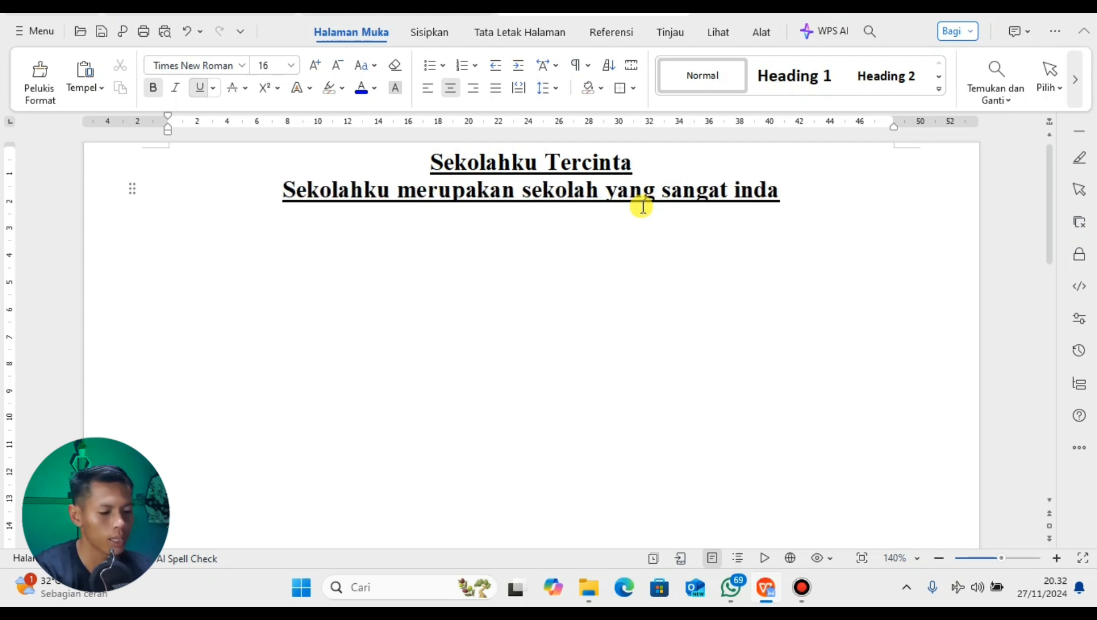
{"action": "type", "text": "h dan nyaman "}
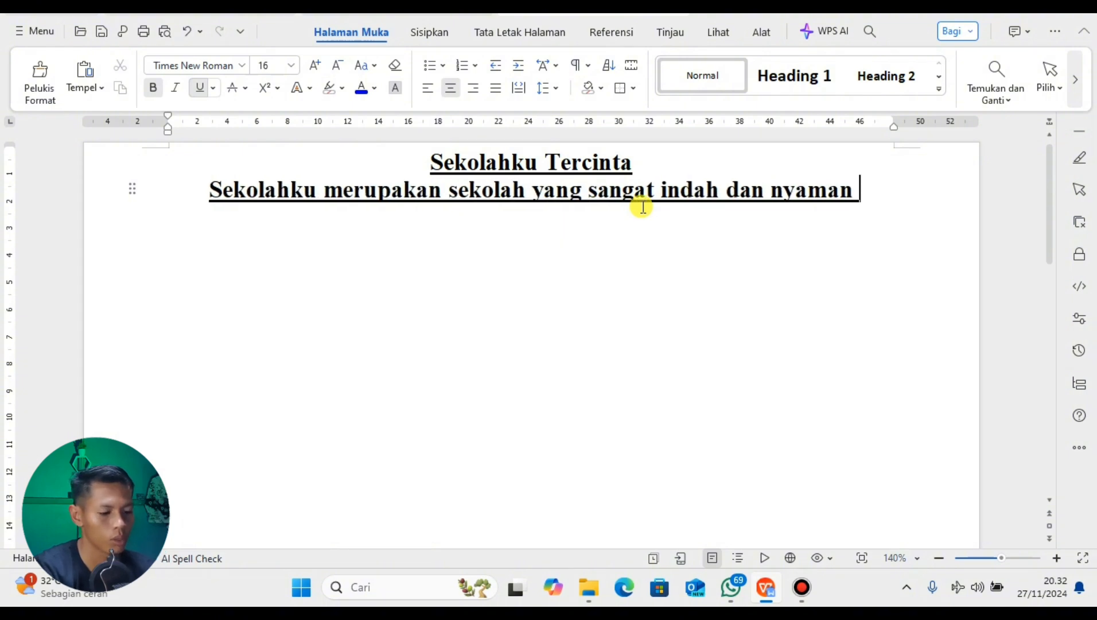
{"action": "type", "text": "untuk "}
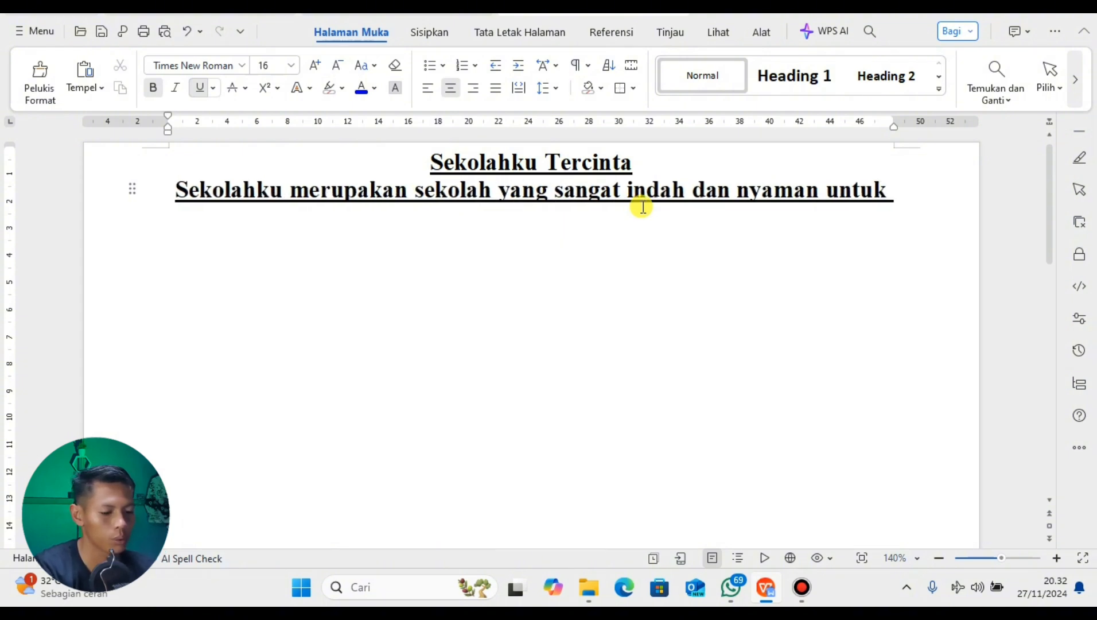
{"action": "type", "text": "belajar"}
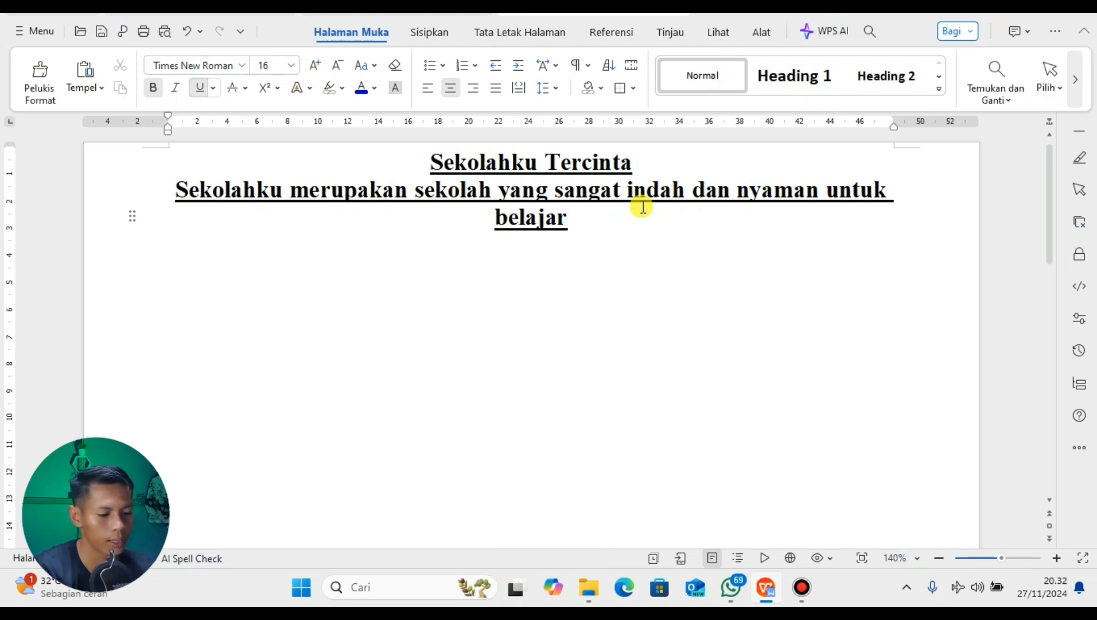
Step: Continue the sentence after "belajar" with "dan sangat layak sevagai tempat menuntut ilmu"
{"action": "type", "text": " dan"}
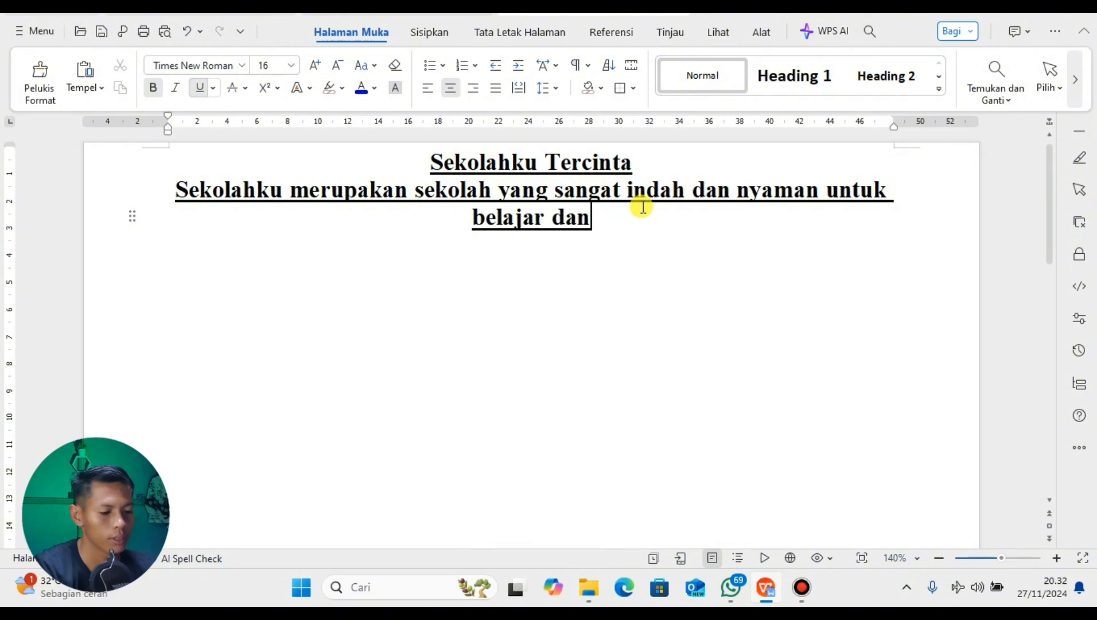
{"action": "type", "text": " sangat "}
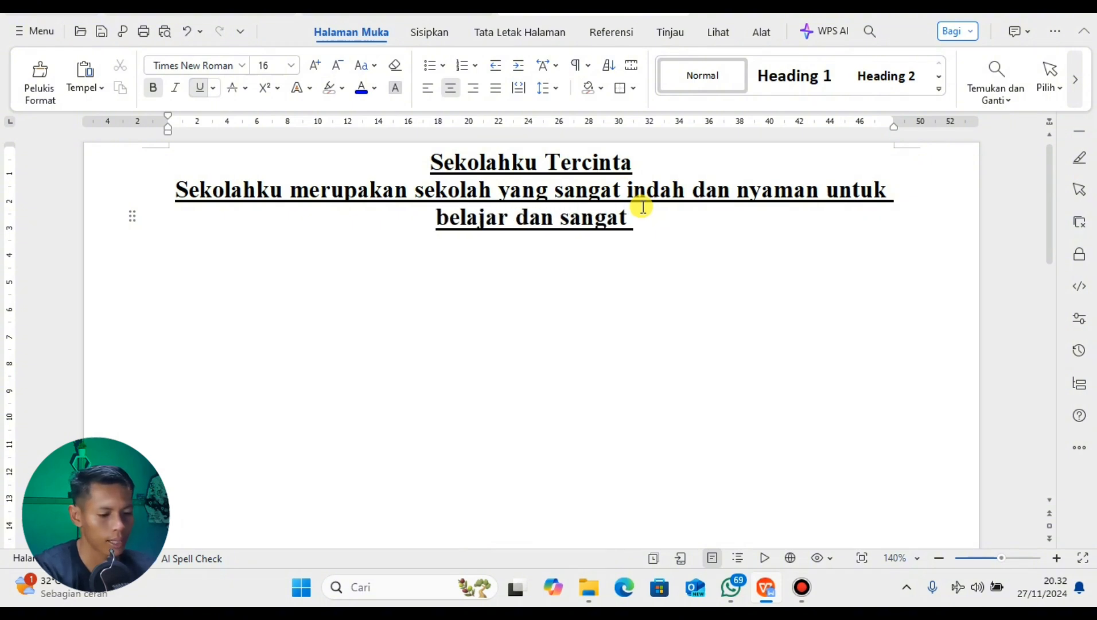
{"action": "type", "text": "layak"}
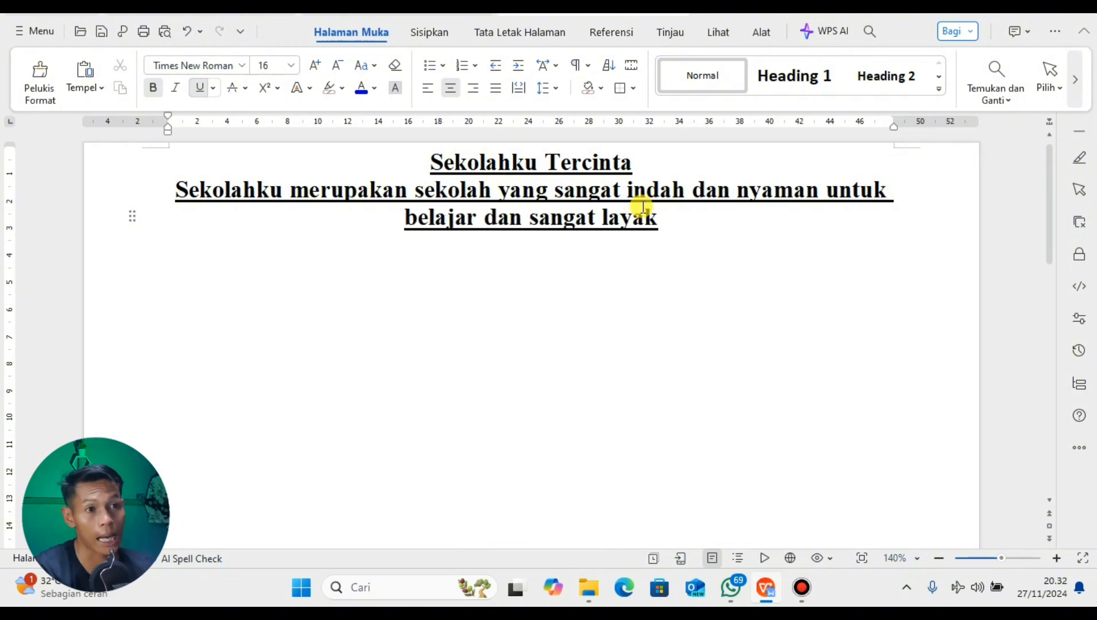
{"action": "type", "text": " sevag"}
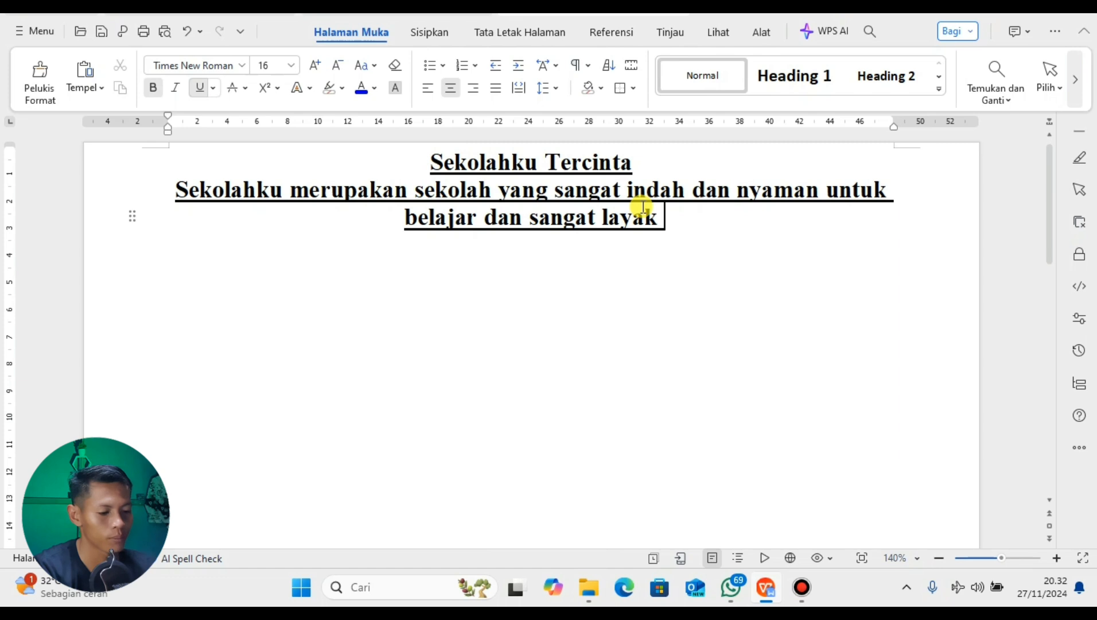
{"action": "type", "text": "ai "}
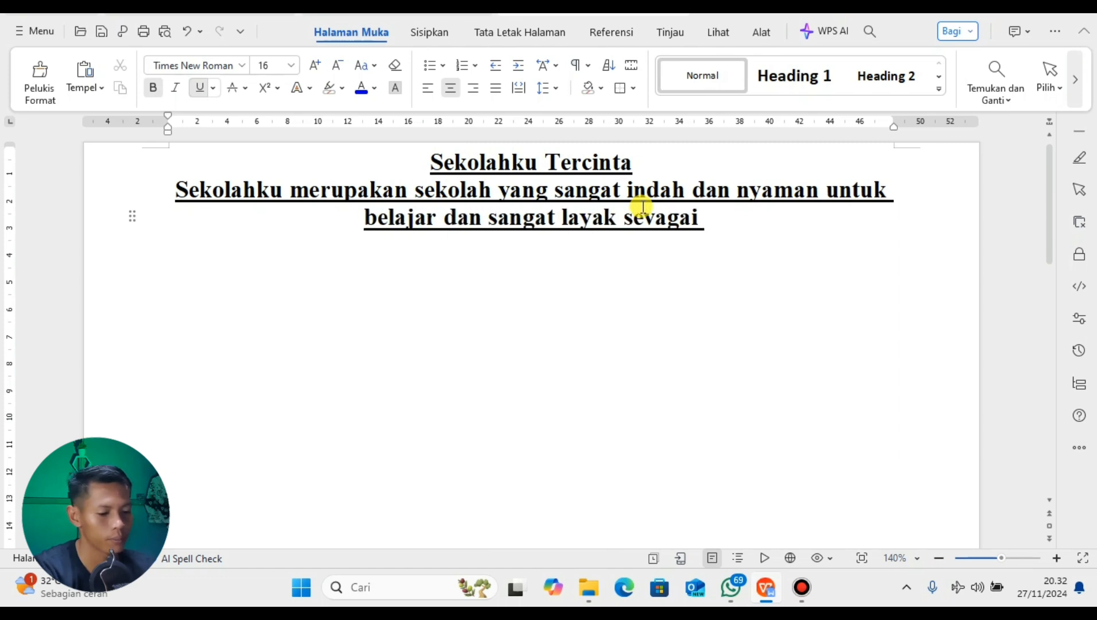
{"action": "type", "text": "tempat m"}
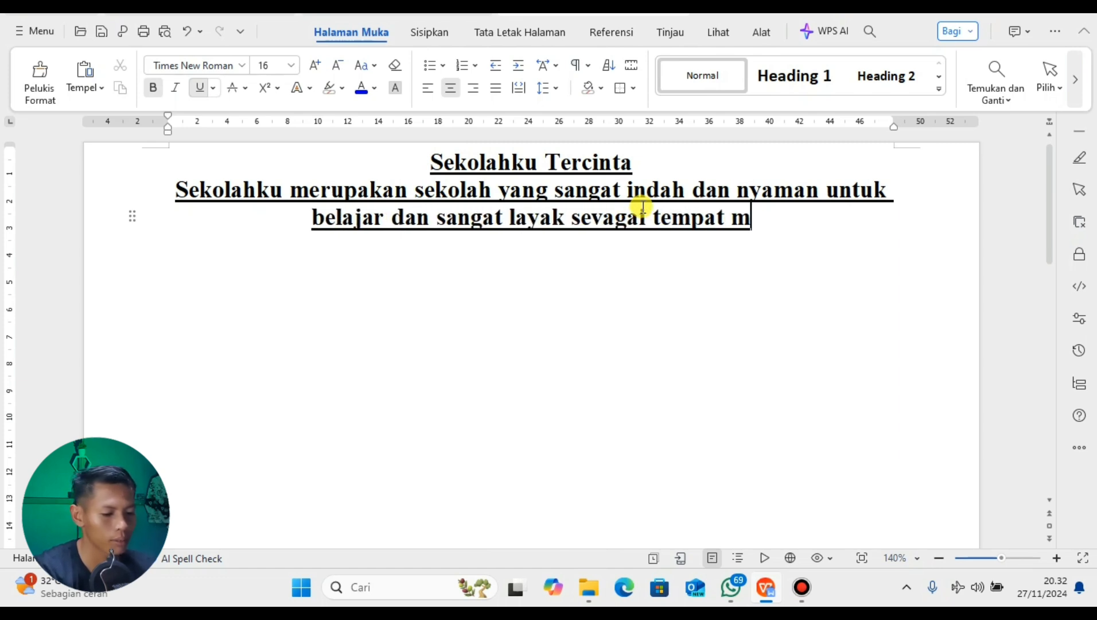
{"action": "type", "text": "enuntut "}
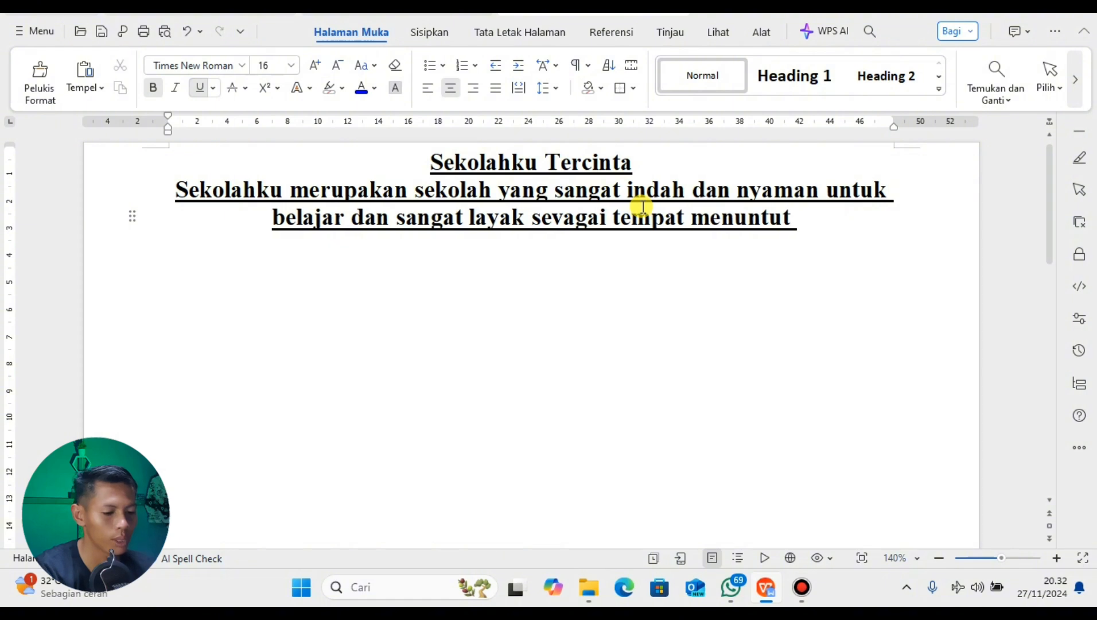
{"action": "type", "text": "ilmu"}
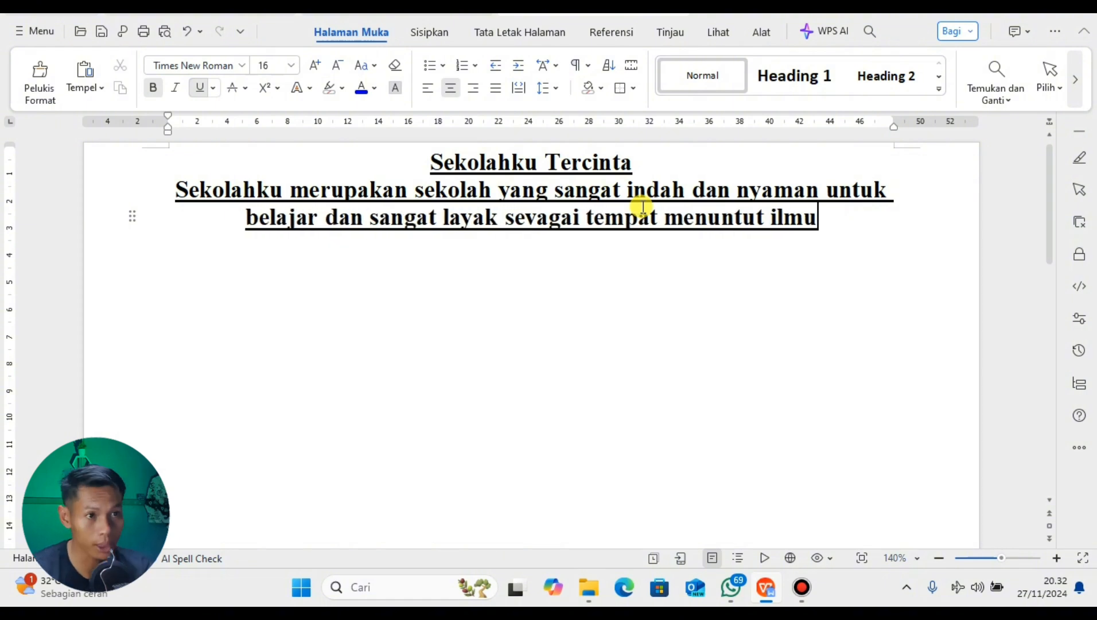
{"action": "left_click_drag", "start_coordinate": [835, 223], "coordinate": [152, 191]}
{"action": "left_click", "coordinate": [830, 236]}
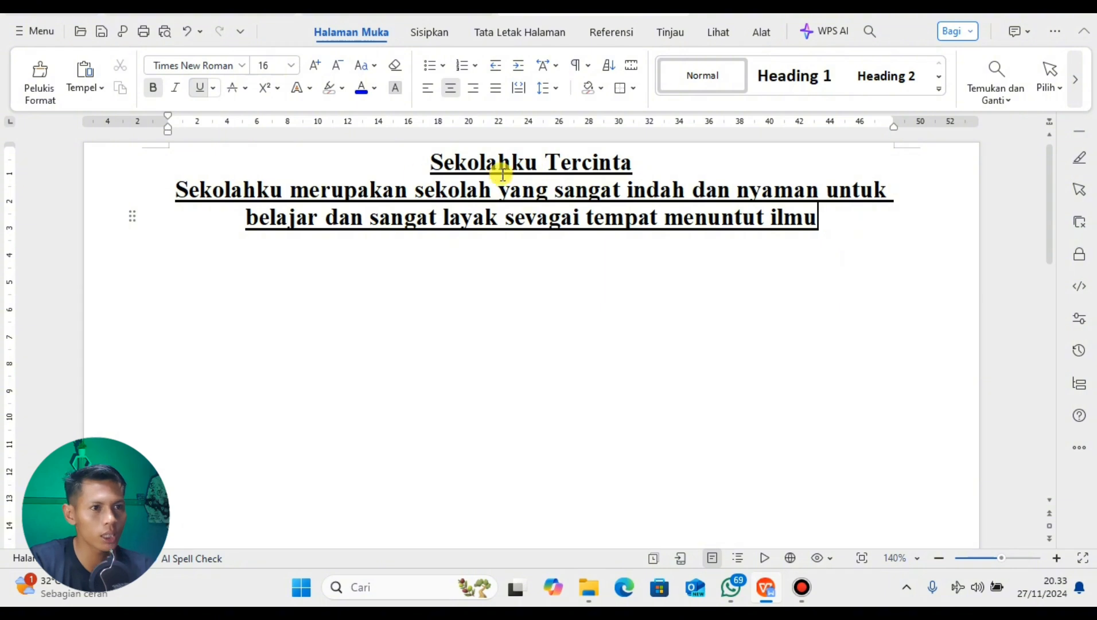
{"action": "left_click", "coordinate": [640, 168]}
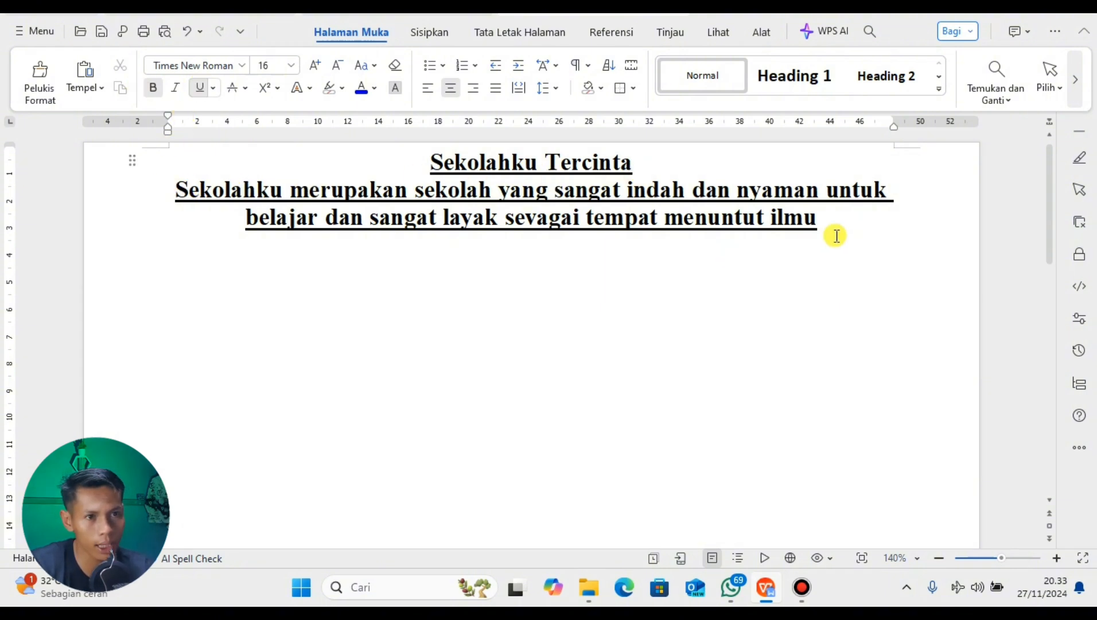
{"action": "left_click", "coordinate": [837, 218]}
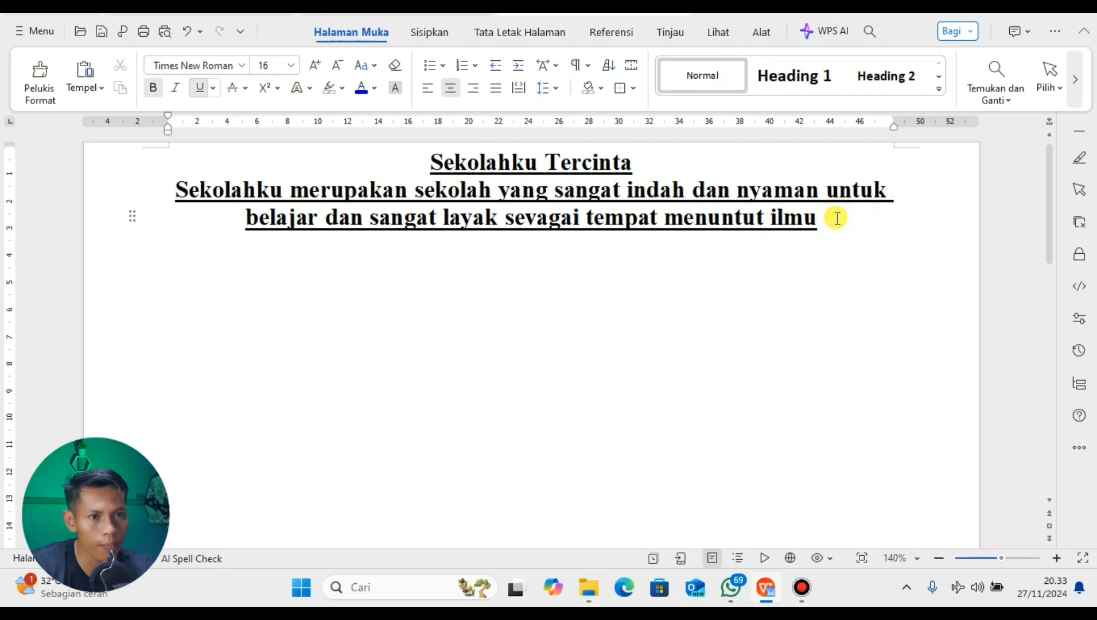
{"action": "left_click", "coordinate": [175, 188]}
Step: Select the whole body text below the "Sekolahku Tercinta" title and remove its bold and underline formatting
{"action": "left_click", "coordinate": [825, 225]}
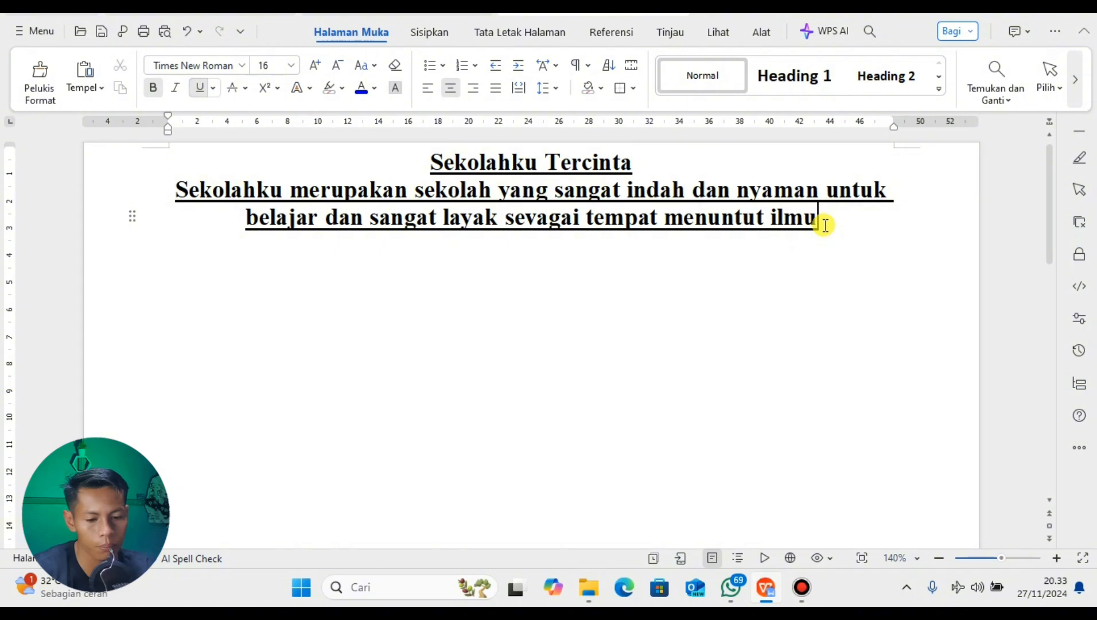
{"action": "key", "text": "shift+Left"}
{"action": "key", "text": "shift+Left"}
{"action": "key", "text": "shift+Left"}
{"action": "key", "text": "shift+Left"}
{"action": "key", "text": "shift+Left"}
{"action": "key", "text": "shift+Left"}
{"action": "key", "text": "shift+Left"}
{"action": "key", "text": "shift+Left"}
{"action": "key", "text": "shift+Left"}
{"action": "key", "text": "shift+Left"}
{"action": "key", "text": "shift+Left"}
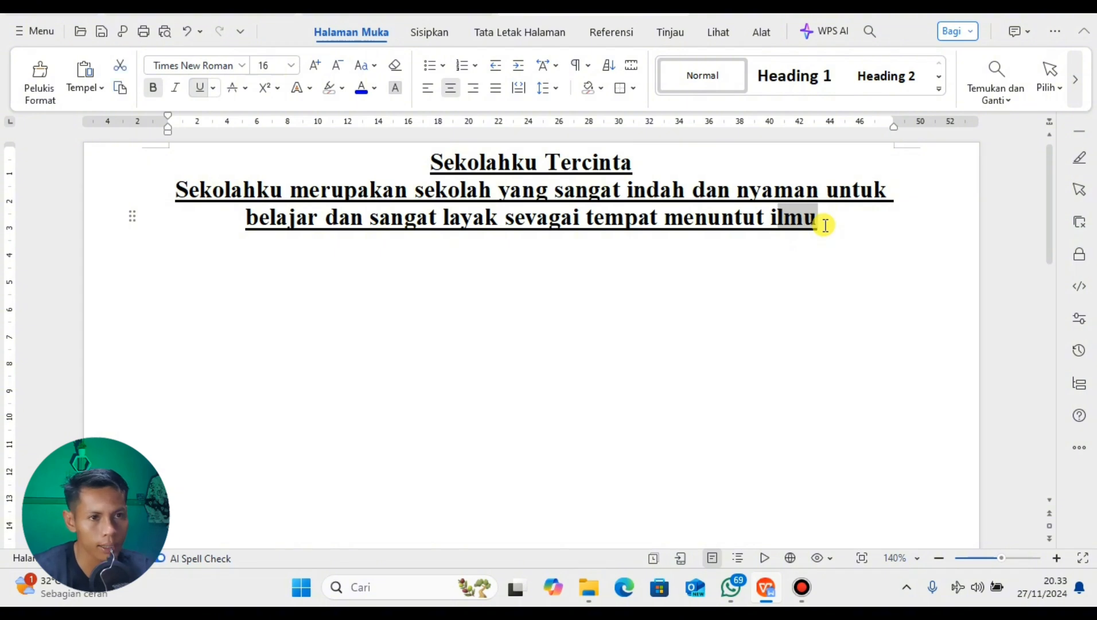
{"action": "key", "text": "shift+Left"}
{"action": "key", "text": "shift+Left"}
{"action": "key", "text": "shift+Left"}
{"action": "key", "text": "shift+Left"}
{"action": "key", "text": "shift+Left"}
{"action": "key", "text": "shift+Left"}
{"action": "key", "text": "shift+Left"}
{"action": "key", "text": "shift+Left"}
{"action": "key", "text": "shift+Left"}
{"action": "key", "text": "shift+Left"}
{"action": "key", "text": "shift+Left"}
{"action": "key", "text": "shift+Left"}
{"action": "key", "text": "shift+Left"}
{"action": "key", "text": "shift+Left"}
{"action": "key", "text": "shift+Left"}
{"action": "key", "text": "shift+Left"}
{"action": "key", "text": "shift+Left"}
{"action": "key", "text": "shift+Left"}
{"action": "key", "text": "shift+Left"}
{"action": "key", "text": "shift+Left"}
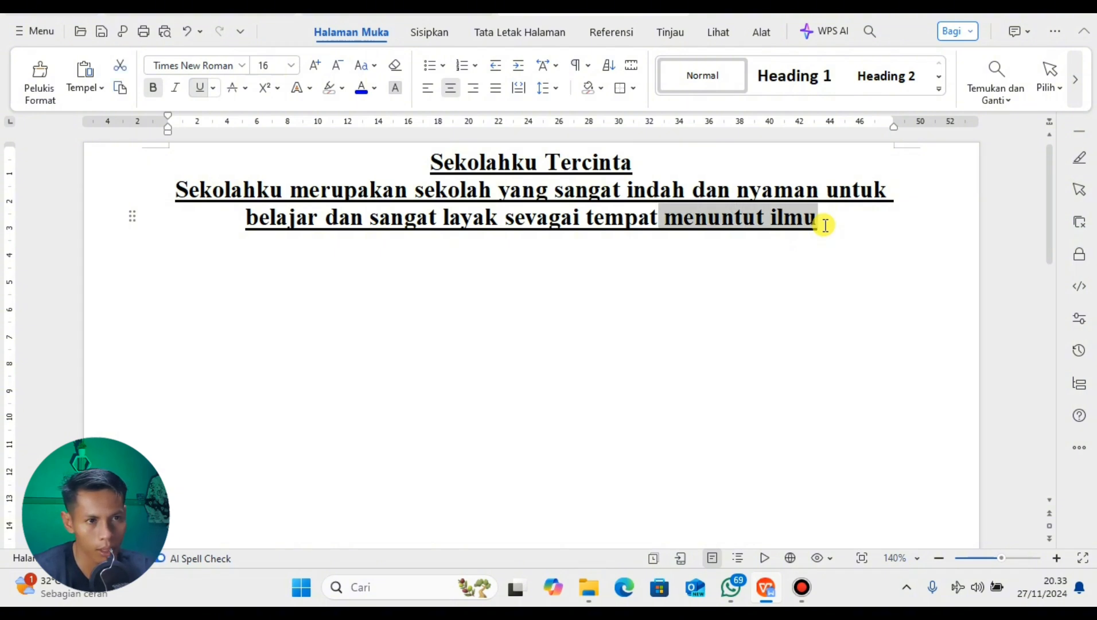
{"action": "key", "text": "shift+Left"}
{"action": "key", "text": "shift+Left"}
{"action": "key", "text": "shift+Left"}
{"action": "key", "text": "shift+Left"}
{"action": "key", "text": "shift+Left"}
{"action": "key", "text": "shift+Left"}
{"action": "key", "text": "shift+Left"}
{"action": "key", "text": "shift+Left"}
{"action": "key", "text": "shift+Left"}
{"action": "key", "text": "shift+Left"}
{"action": "key", "text": "shift+Left"}
{"action": "key", "text": "shift+Left"}
{"action": "key", "text": "shift+Left"}
{"action": "key", "text": "shift+Left"}
{"action": "key", "text": "shift+Left"}
{"action": "key", "text": "shift+Left"}
{"action": "key", "text": "shift+Left"}
{"action": "key", "text": "shift+Left"}
{"action": "key", "text": "shift+Left"}
{"action": "key", "text": "shift+Left"}
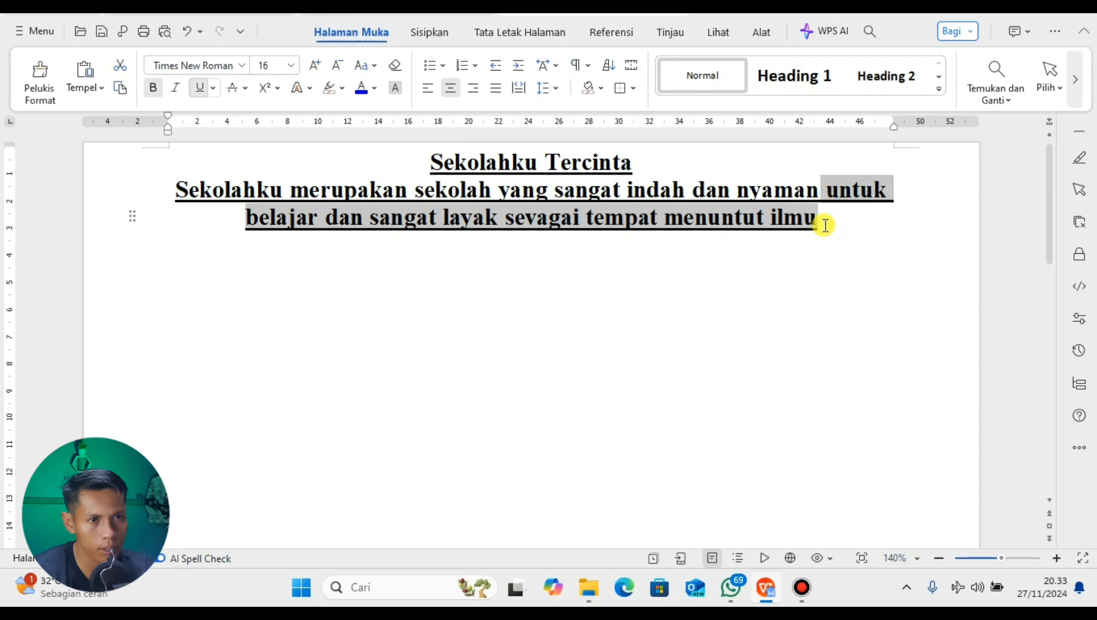
{"action": "key", "text": "shift+Left"}
{"action": "key", "text": "shift+Left"}
{"action": "key", "text": "shift+Left"}
{"action": "key", "text": "shift+Left"}
{"action": "key", "text": "shift+Left"}
{"action": "key", "text": "shift+Left"}
{"action": "key", "text": "shift+Left"}
{"action": "key", "text": "shift+Left"}
{"action": "key", "text": "shift+Left"}
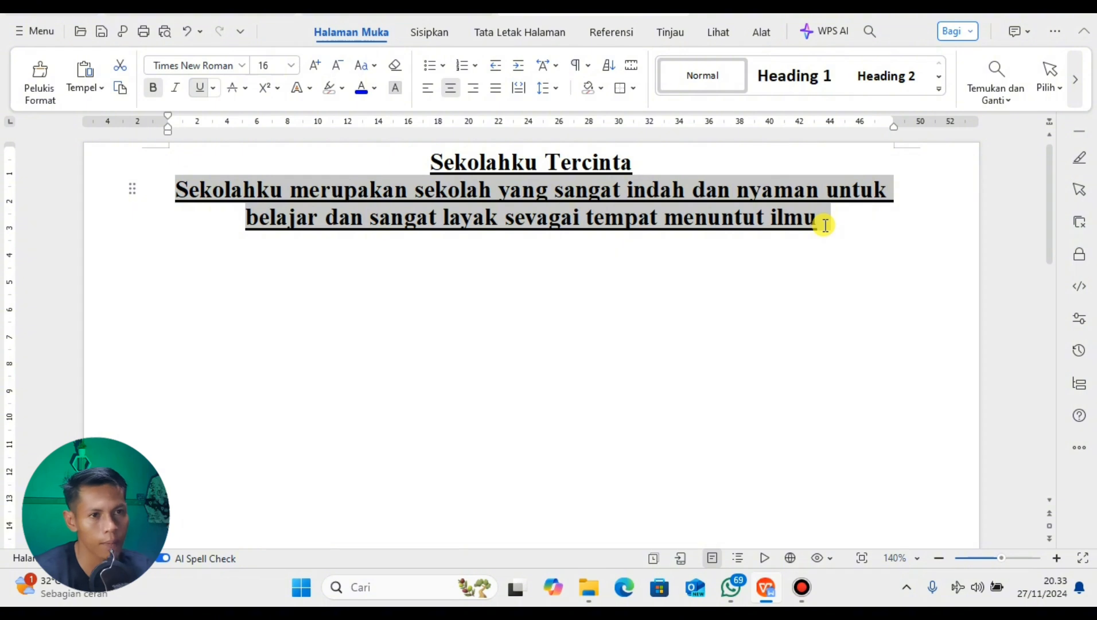
{"action": "left_click_drag", "start_coordinate": [823, 223], "coordinate": [178, 201]}
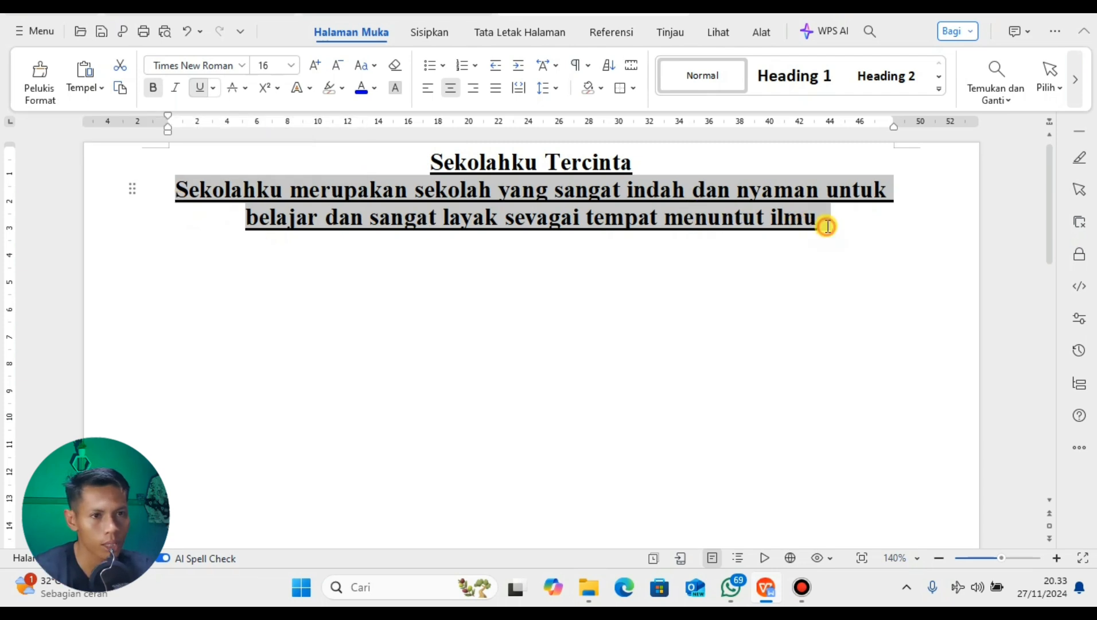
{"action": "left_click_drag", "start_coordinate": [827, 226], "coordinate": [177, 189]}
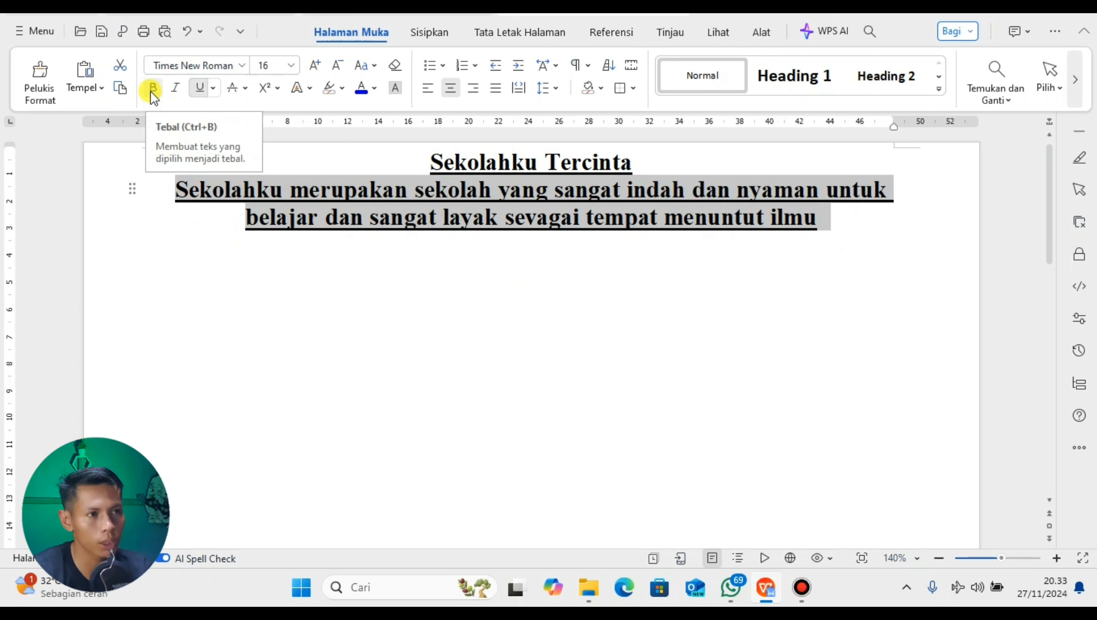
{"action": "left_click", "coordinate": [151, 88]}
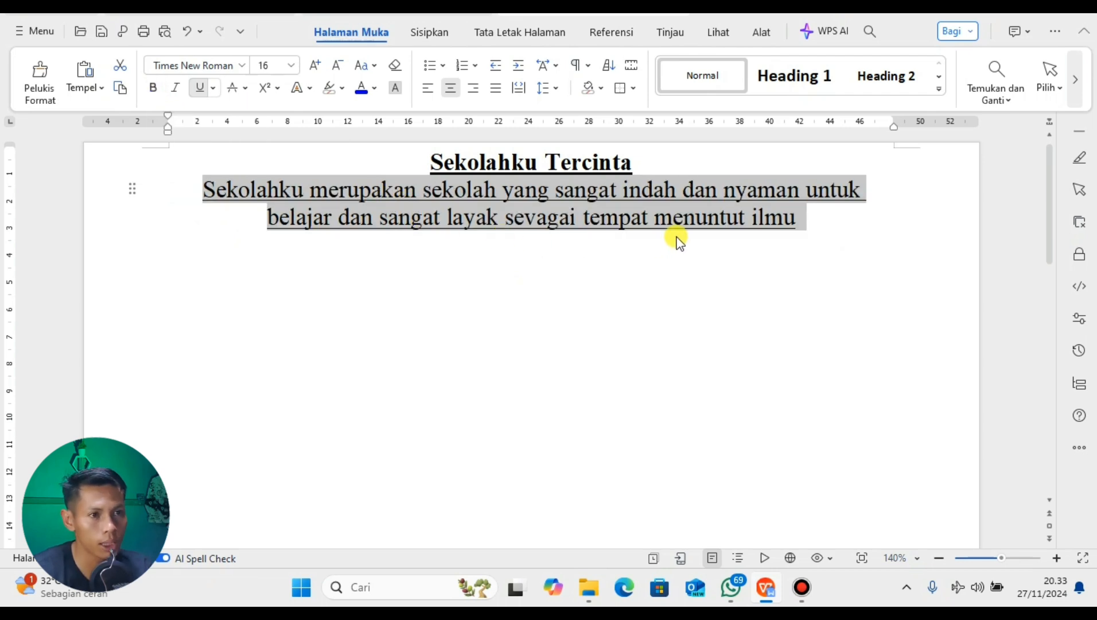
{"action": "left_click", "coordinate": [200, 87]}
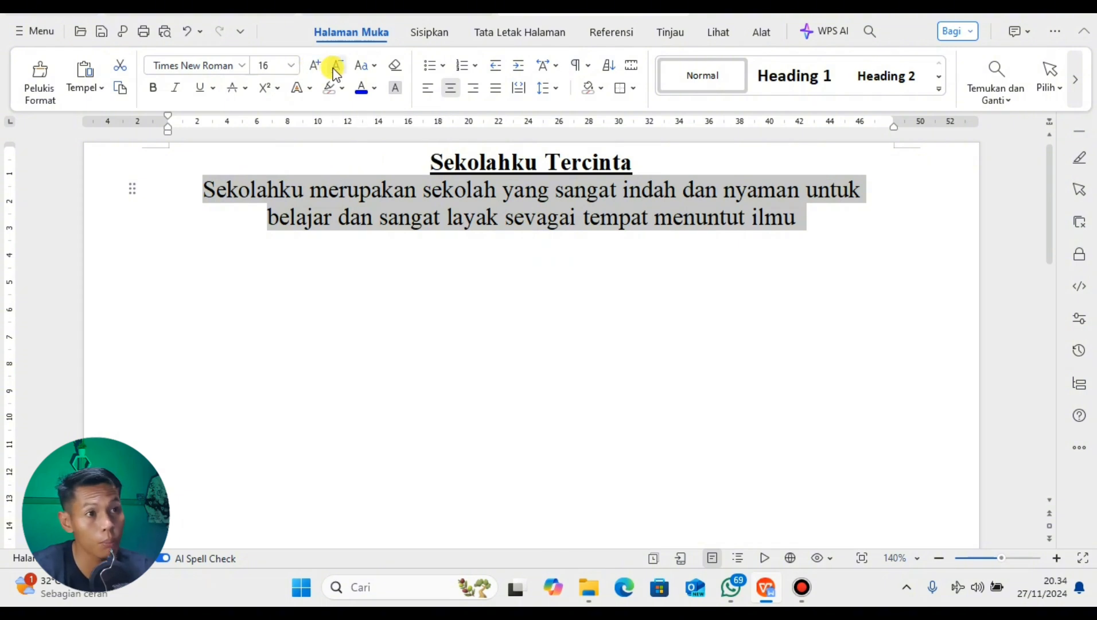
Step: Set the body text's font size to 12 and the "Sekolahku Tercinta" title's font size to 14
{"action": "left_click", "coordinate": [292, 66]}
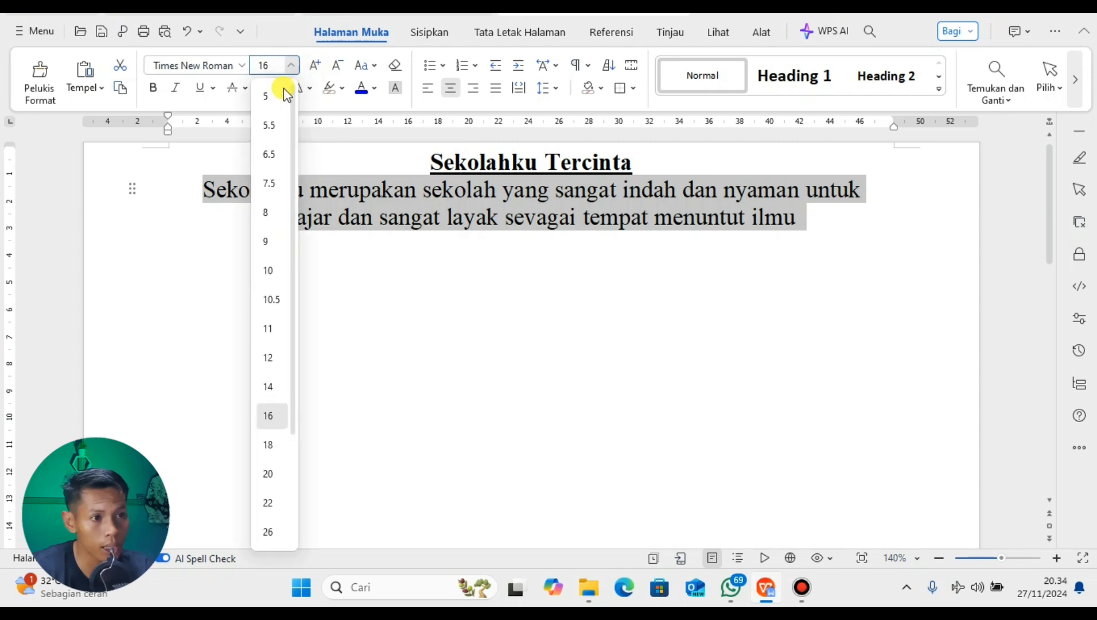
{"action": "left_click", "coordinate": [268, 357]}
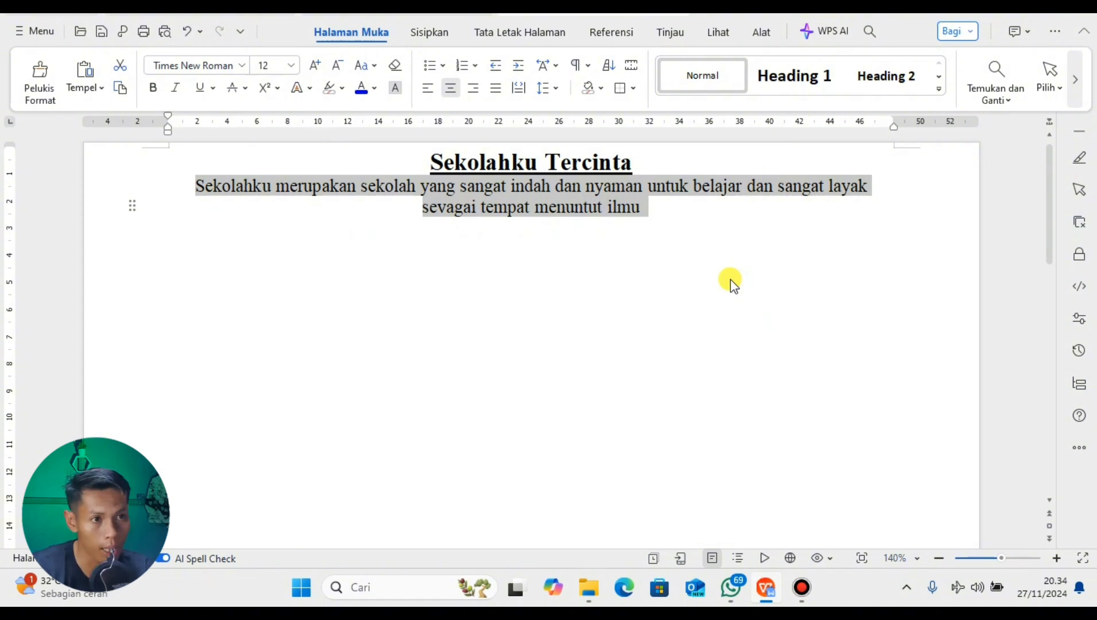
{"action": "left_click", "coordinate": [638, 159]}
{"action": "left_click_drag", "start_coordinate": [497, 161], "coordinate": [419, 161]}
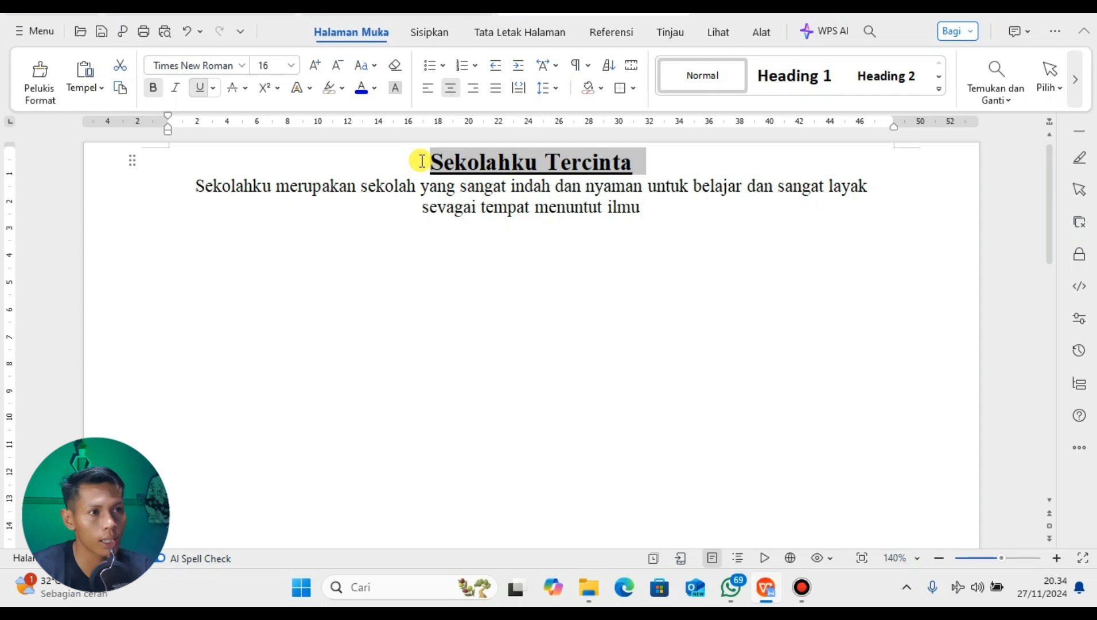
{"action": "left_click", "coordinate": [295, 65]}
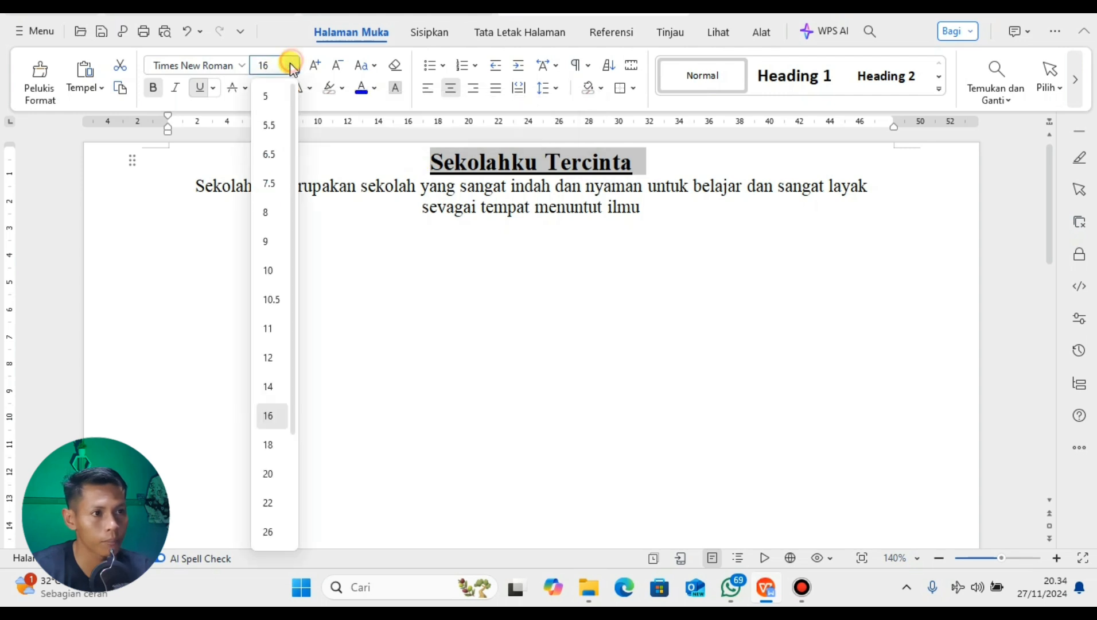
{"action": "left_click", "coordinate": [270, 376]}
{"action": "left_click", "coordinate": [714, 215]}
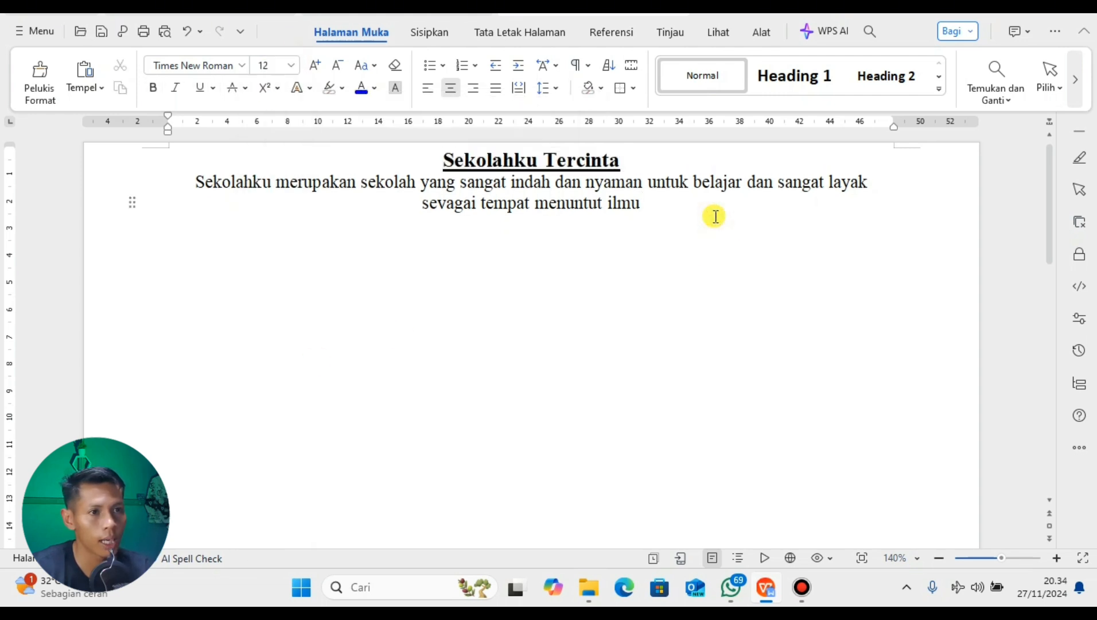
Step: Set the line spacing to 1.5 for the body paragraph and the "Sekolahku Tercinta" title
{"action": "left_click_drag", "start_coordinate": [666, 205], "coordinate": [379, 169]}
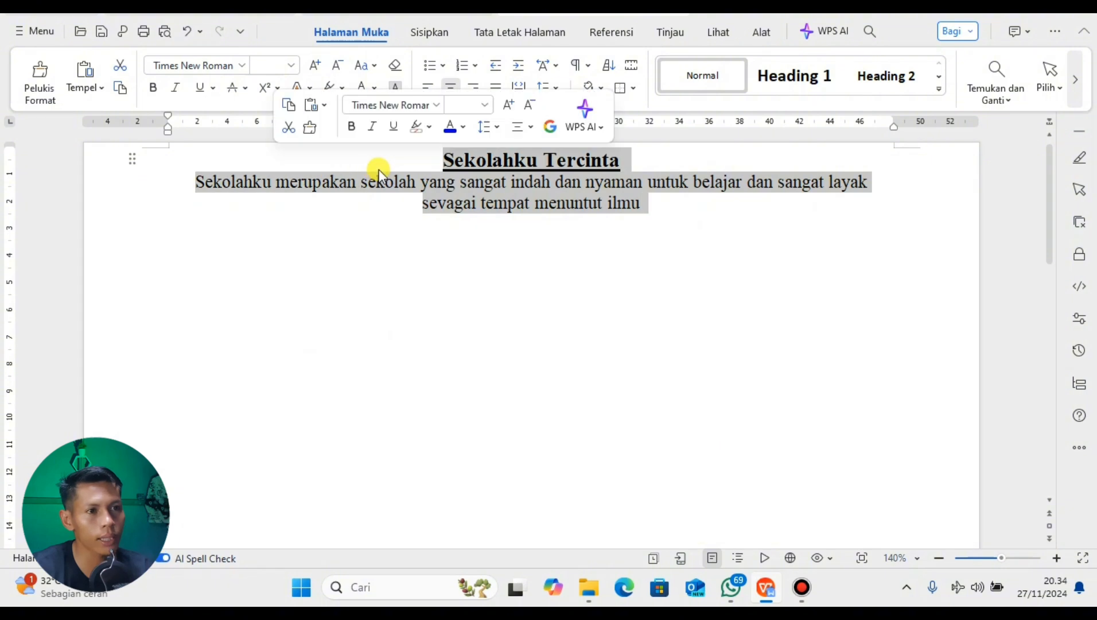
{"action": "left_click", "coordinate": [641, 204]}
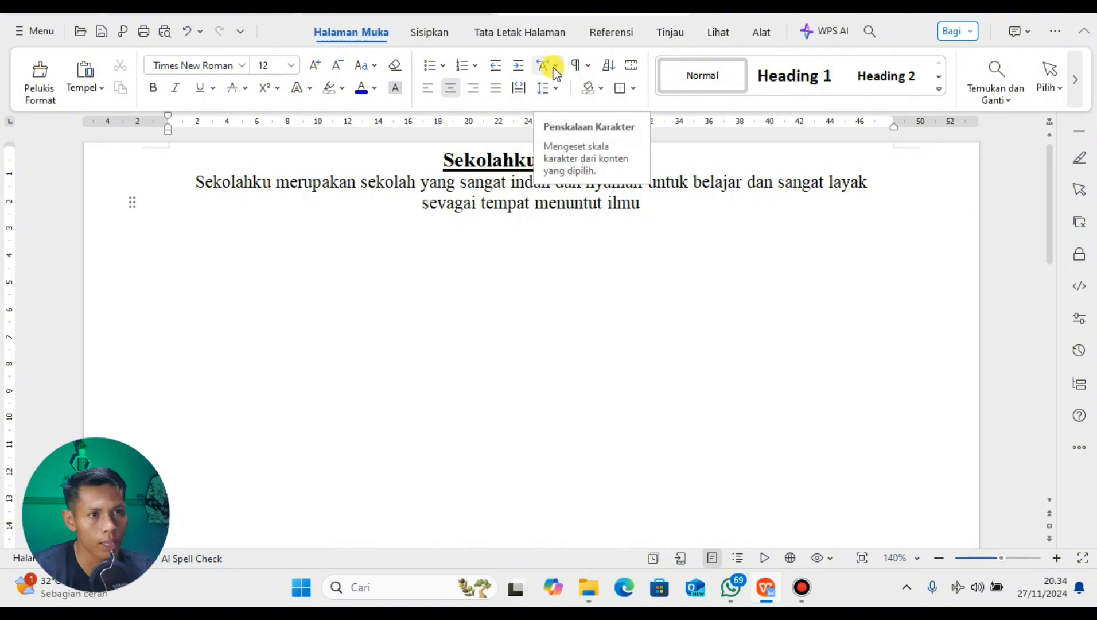
{"action": "left_click", "coordinate": [556, 89]}
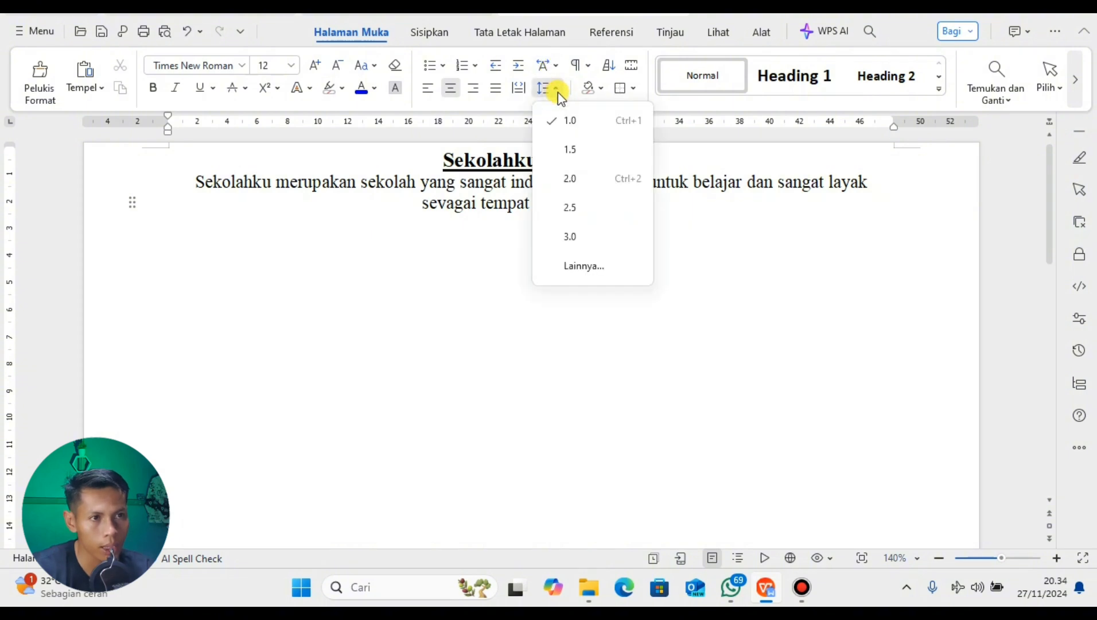
{"action": "left_click", "coordinate": [571, 149]}
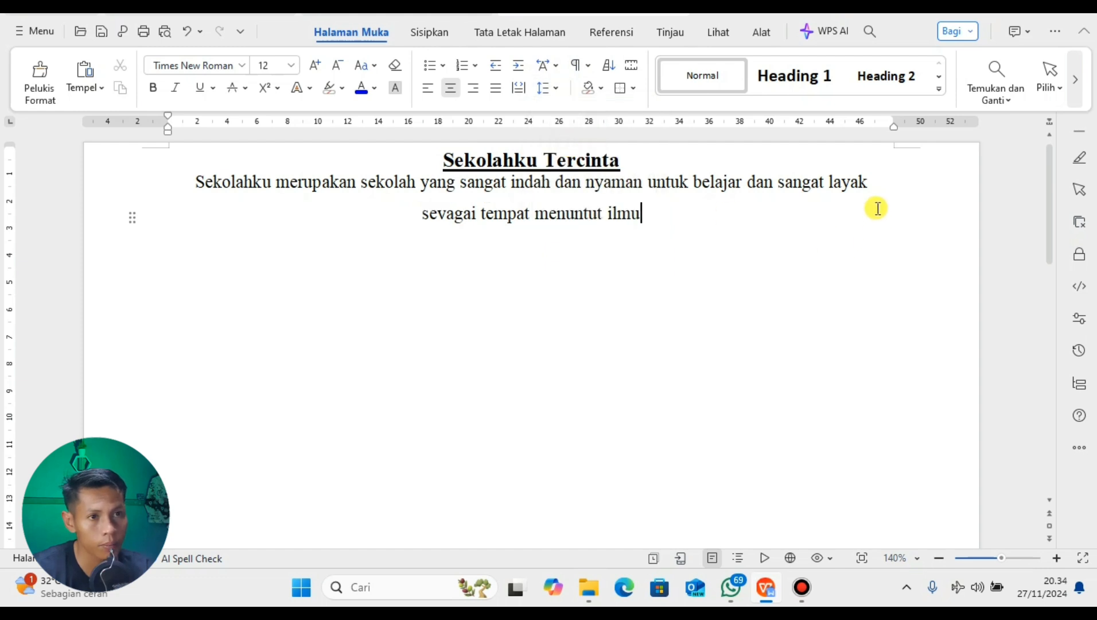
{"action": "left_click_drag", "start_coordinate": [872, 183], "coordinate": [416, 155]}
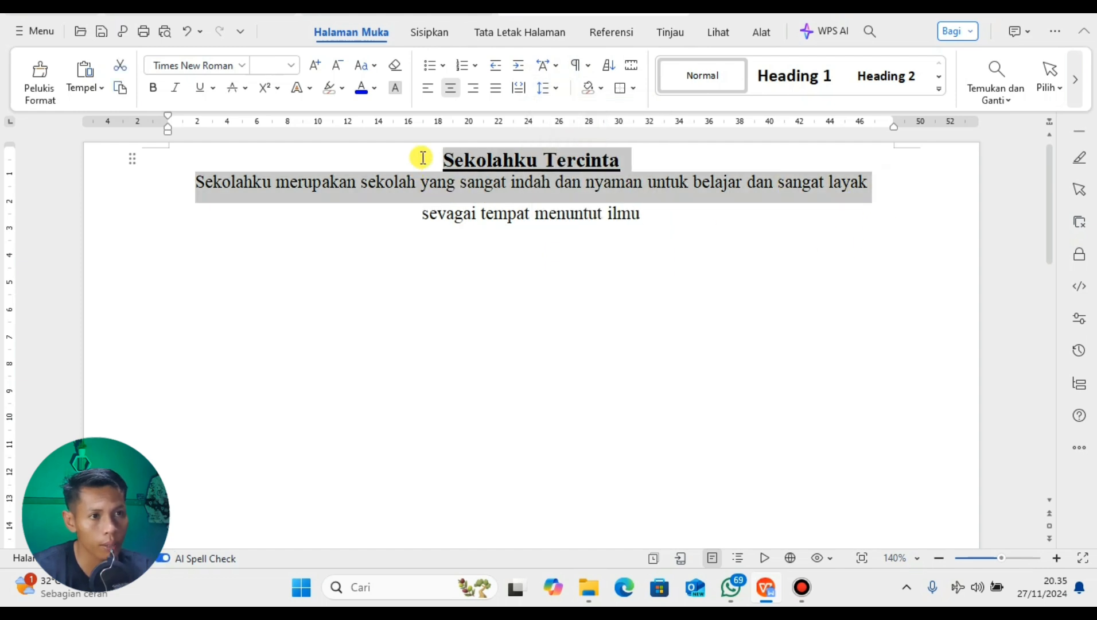
{"action": "left_click", "coordinate": [557, 86]}
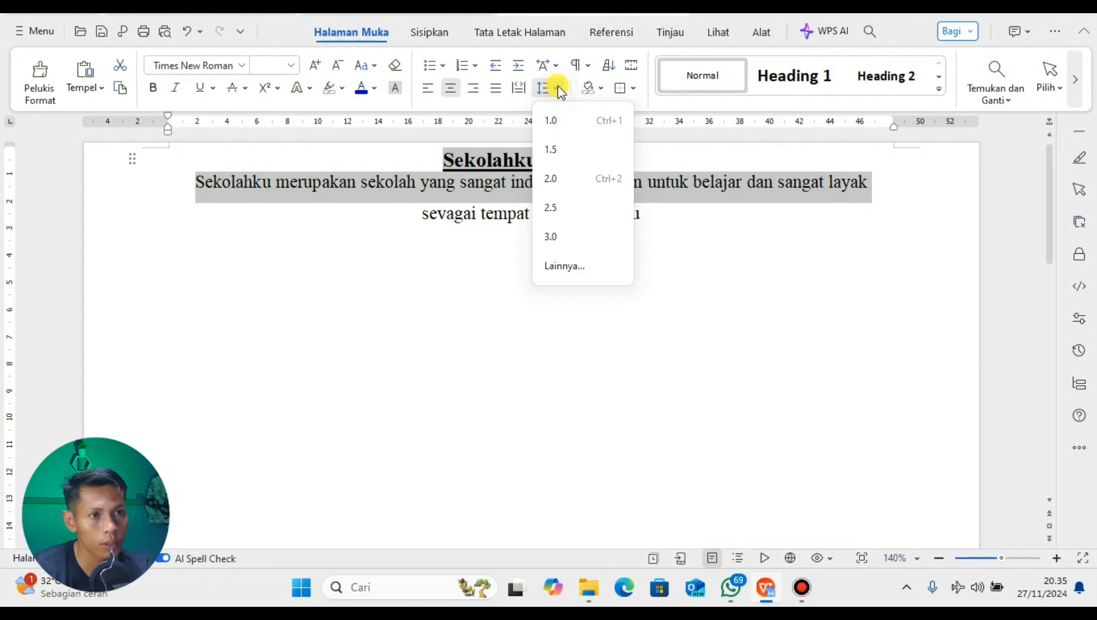
{"action": "left_click", "coordinate": [560, 148]}
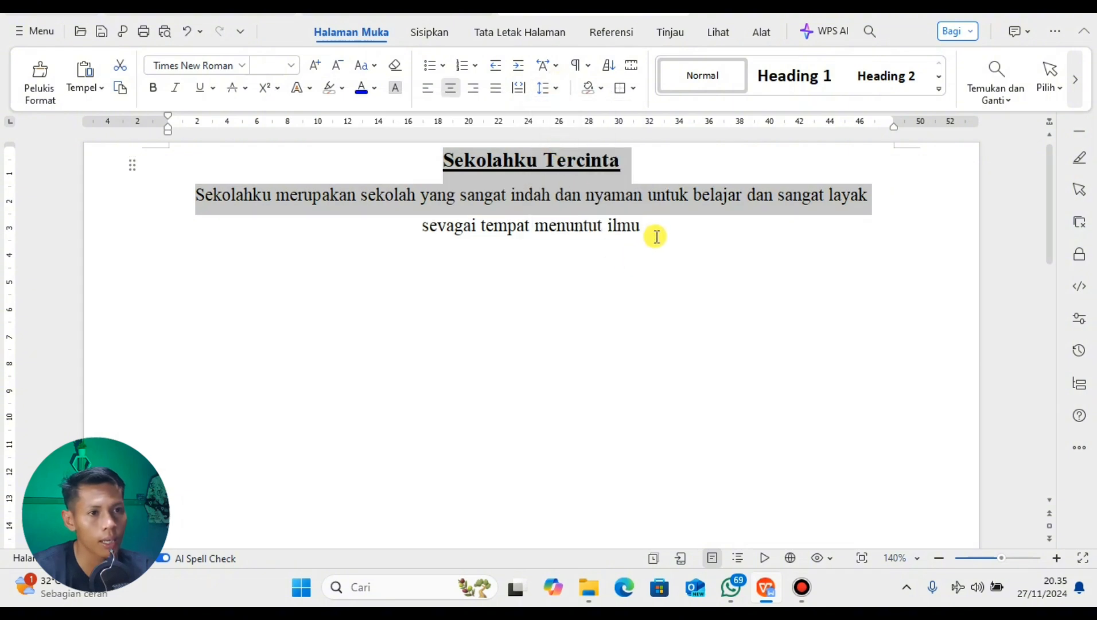
Step: Set the body paragraph's line spacing to 1.0 and clear the selection
{"action": "left_click_drag", "start_coordinate": [654, 236], "coordinate": [195, 196]}
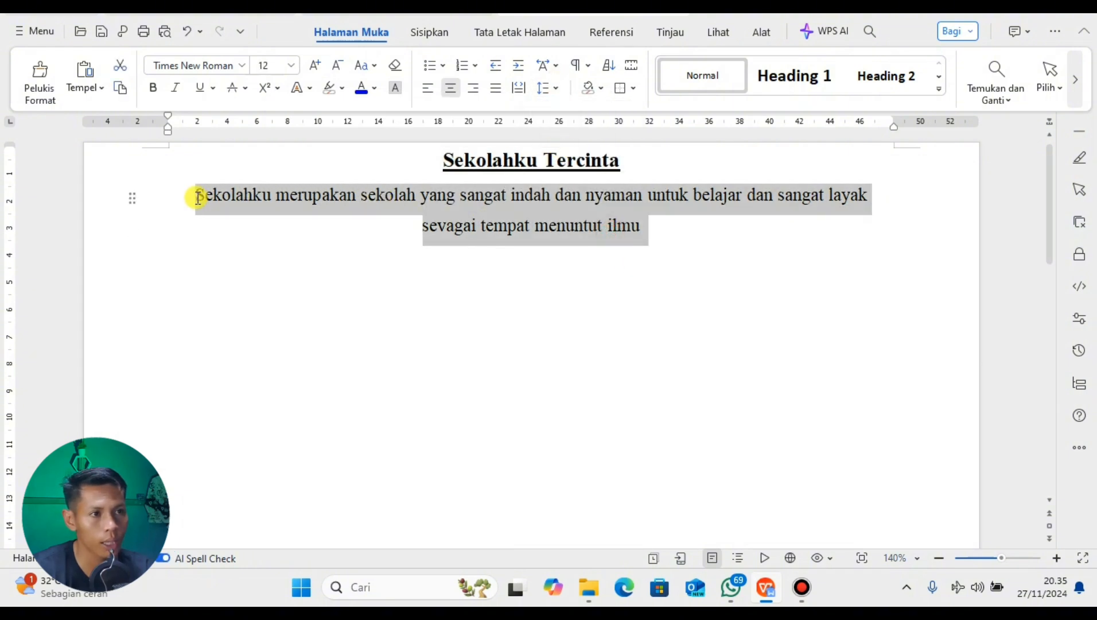
{"action": "left_click", "coordinate": [558, 89]}
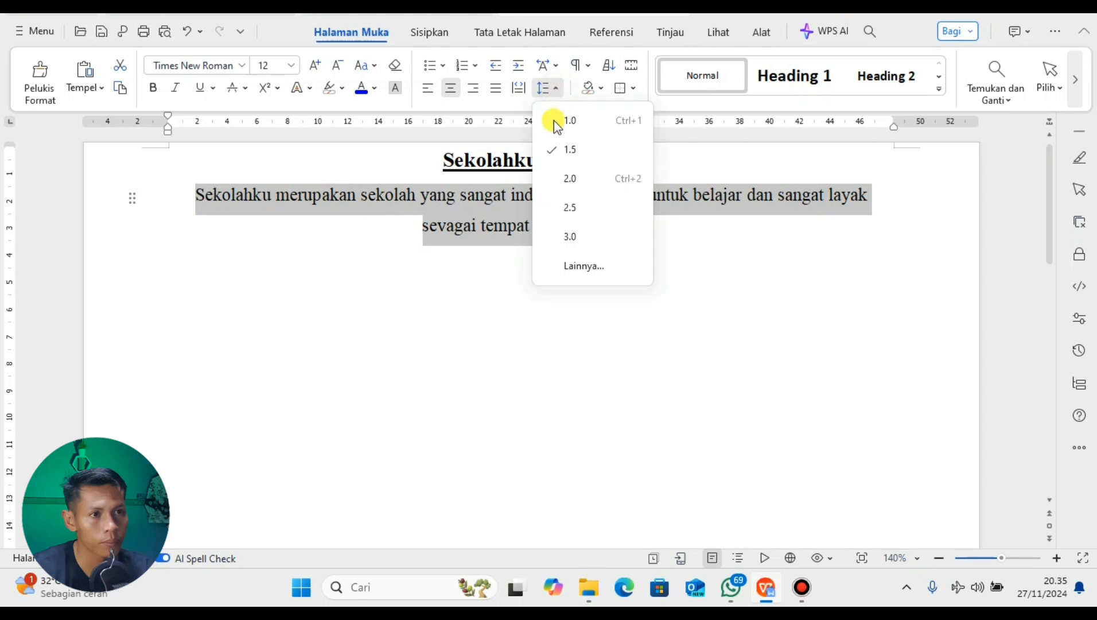
{"action": "left_click", "coordinate": [554, 121]}
{"action": "left_click", "coordinate": [666, 224]}
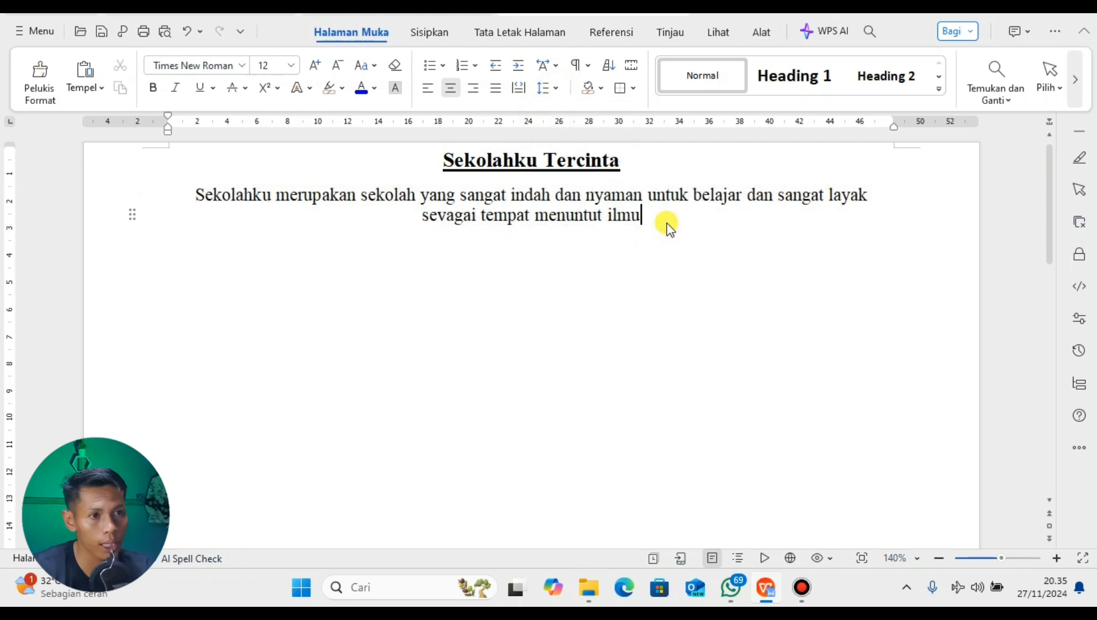
{"action": "left_click", "coordinate": [631, 166]}
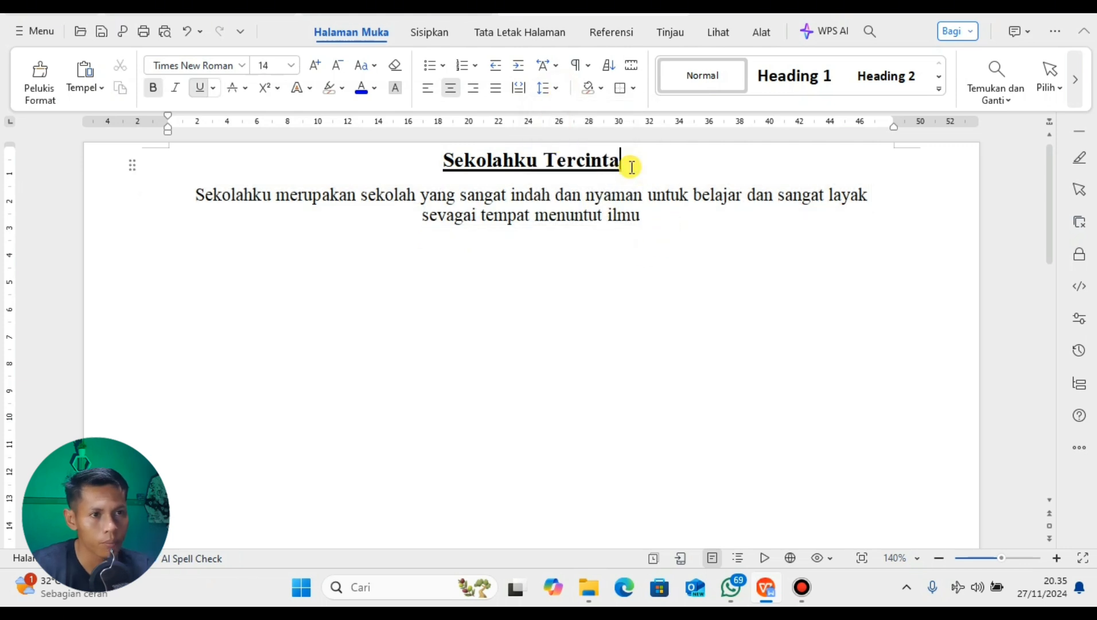
{"action": "left_click", "coordinate": [655, 221]}
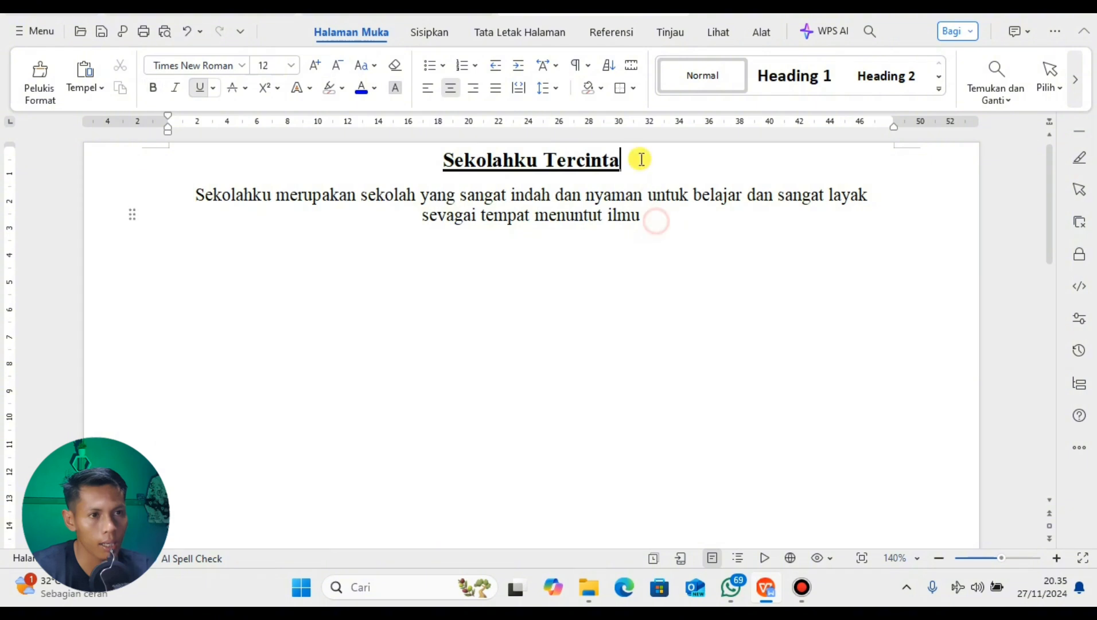
{"action": "left_click", "coordinate": [639, 157]}
{"action": "left_click", "coordinate": [656, 217]}
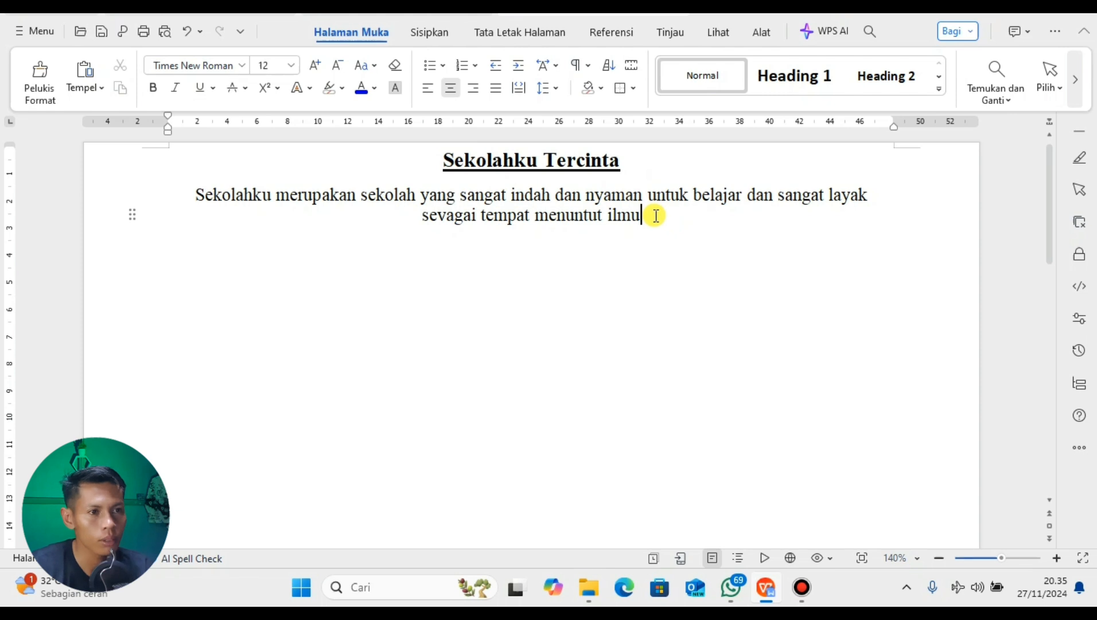
Step: Left-align the body paragraph below the "Sekolahku Tercinta" title
{"action": "left_click_drag", "start_coordinate": [651, 213], "coordinate": [186, 192]}
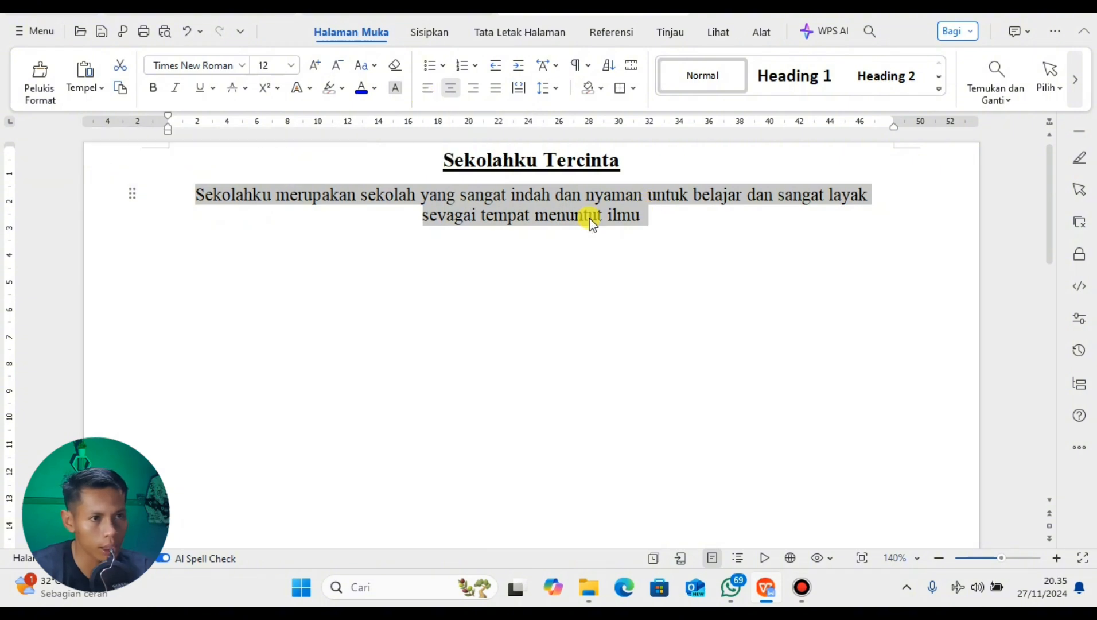
{"action": "left_click", "coordinate": [426, 92]}
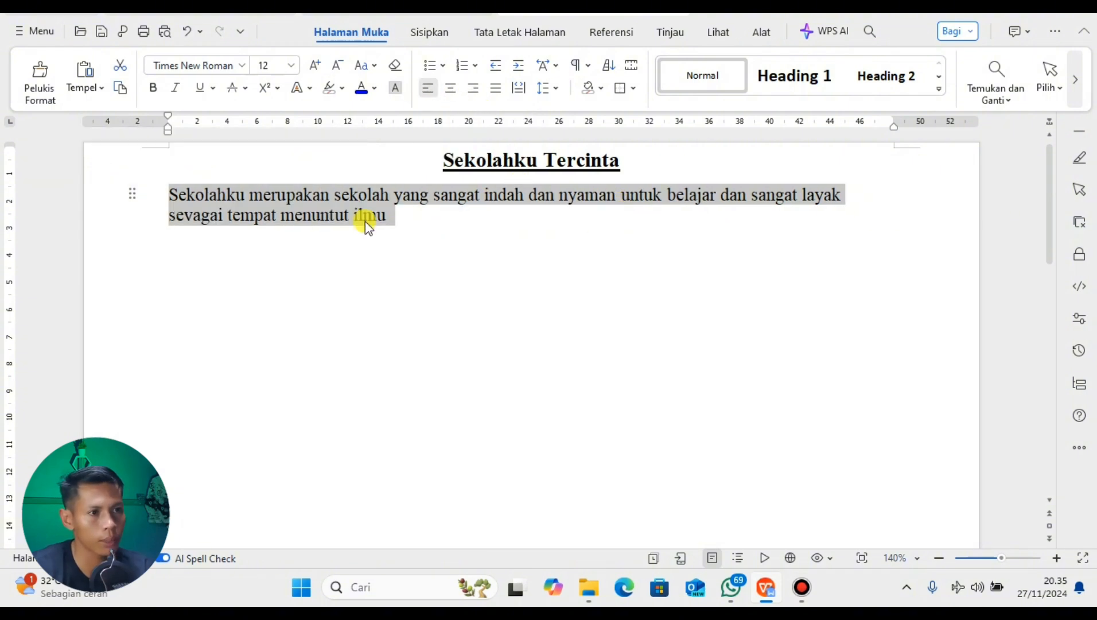
Step: End the body paragraph's first sentence with a period after "ilmu" and continue with "Sekoahku memiliki beberapa"
{"action": "left_click", "coordinate": [429, 224]}
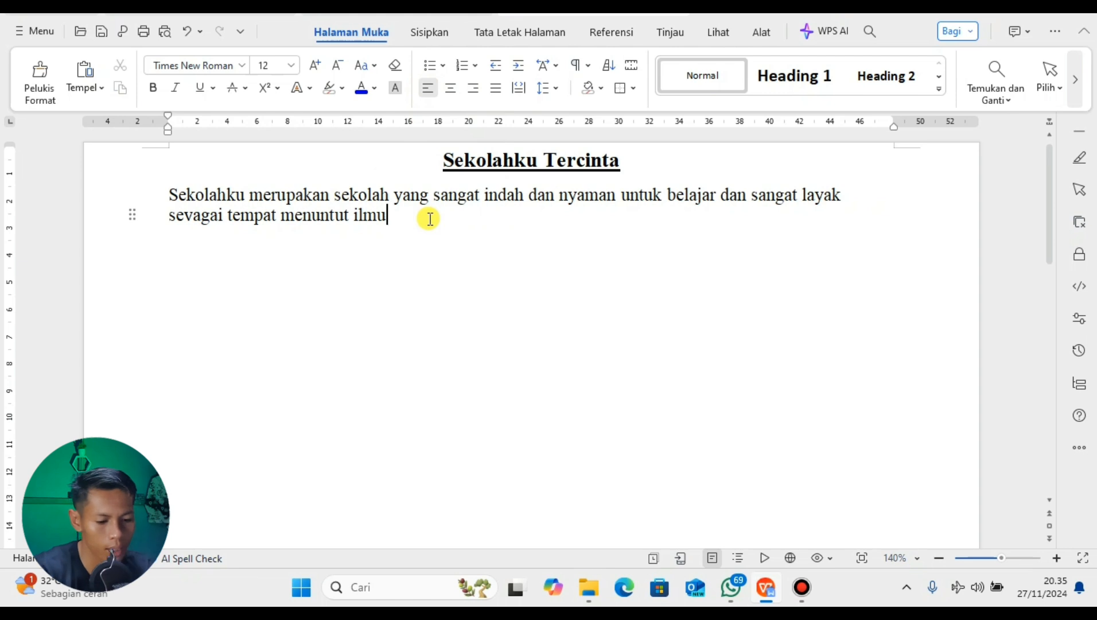
{"action": "type", "text": "."}
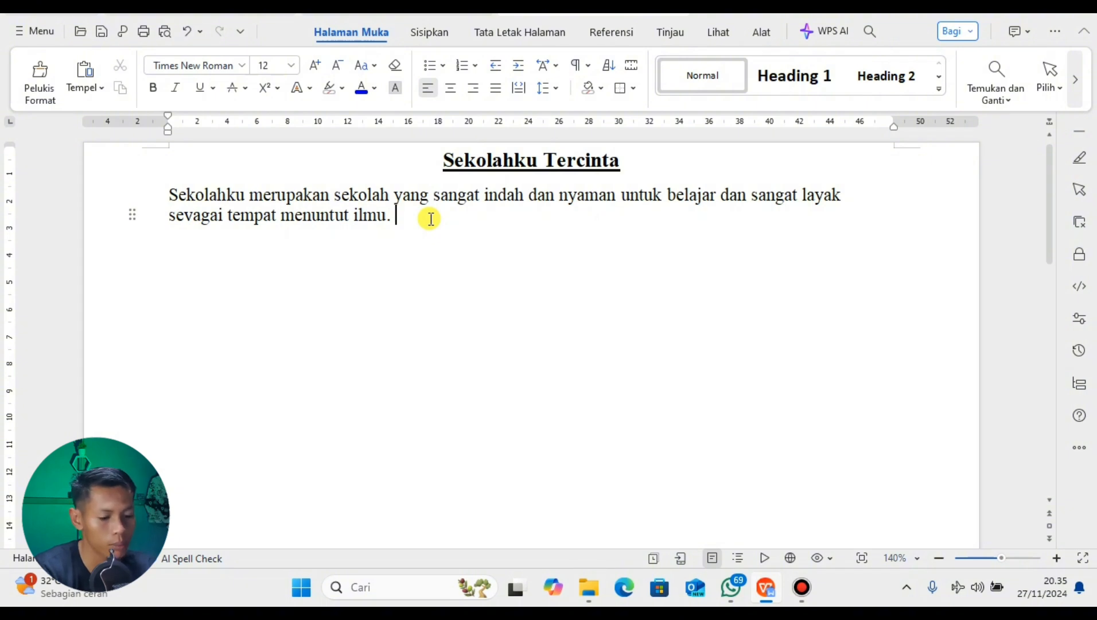
{"action": "type", "text": "Sel"}
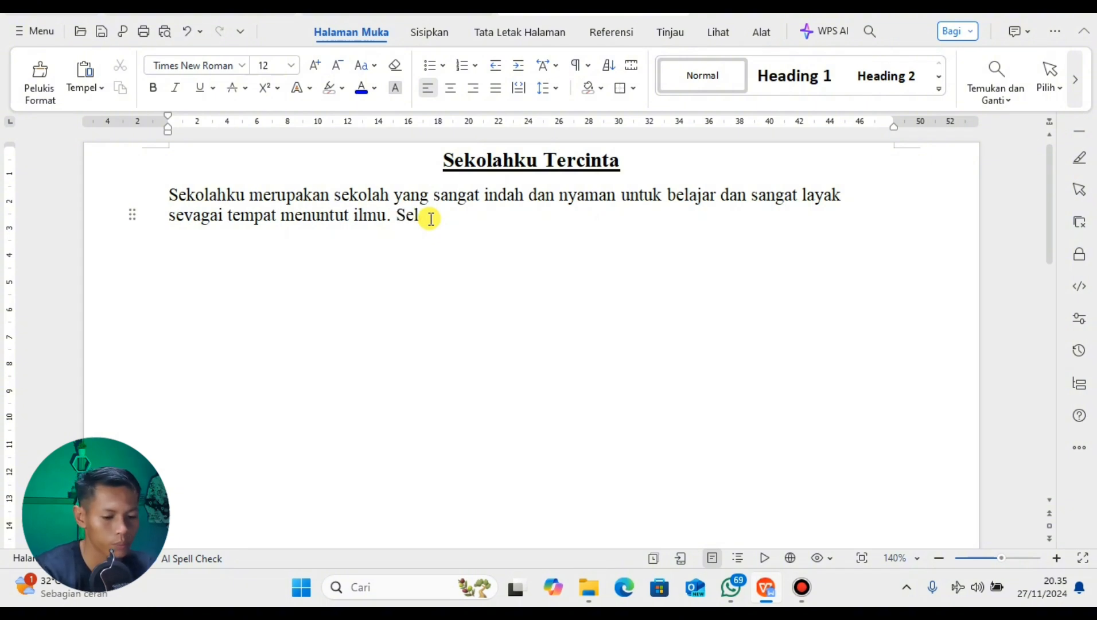
{"action": "key", "text": "BackSpace"}
{"action": "type", "text": "ko"}
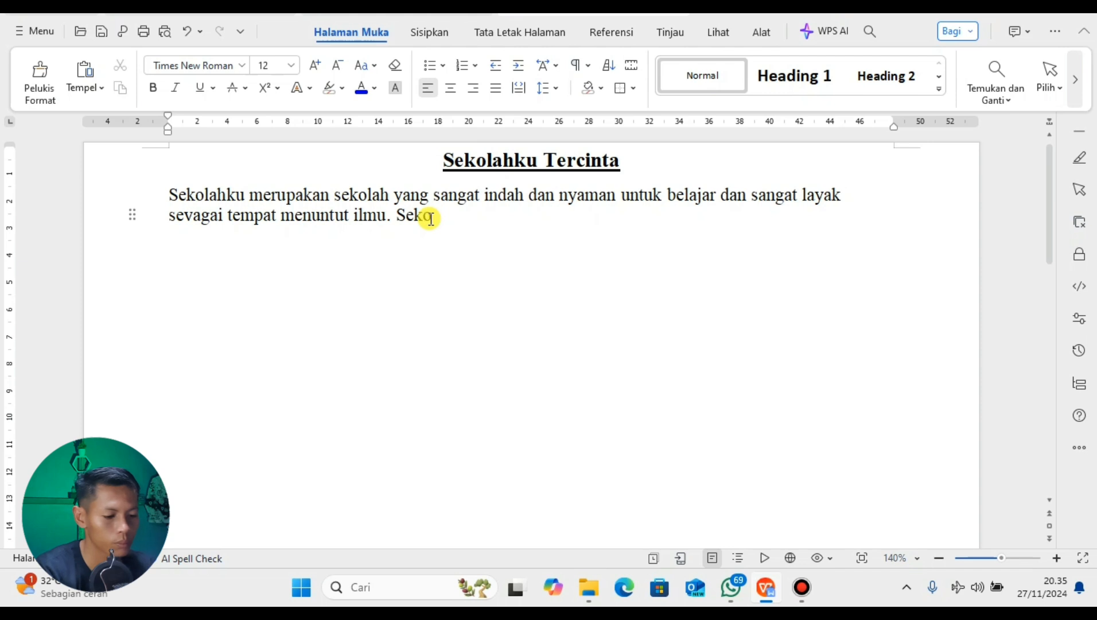
{"action": "type", "text": "lahku mem"}
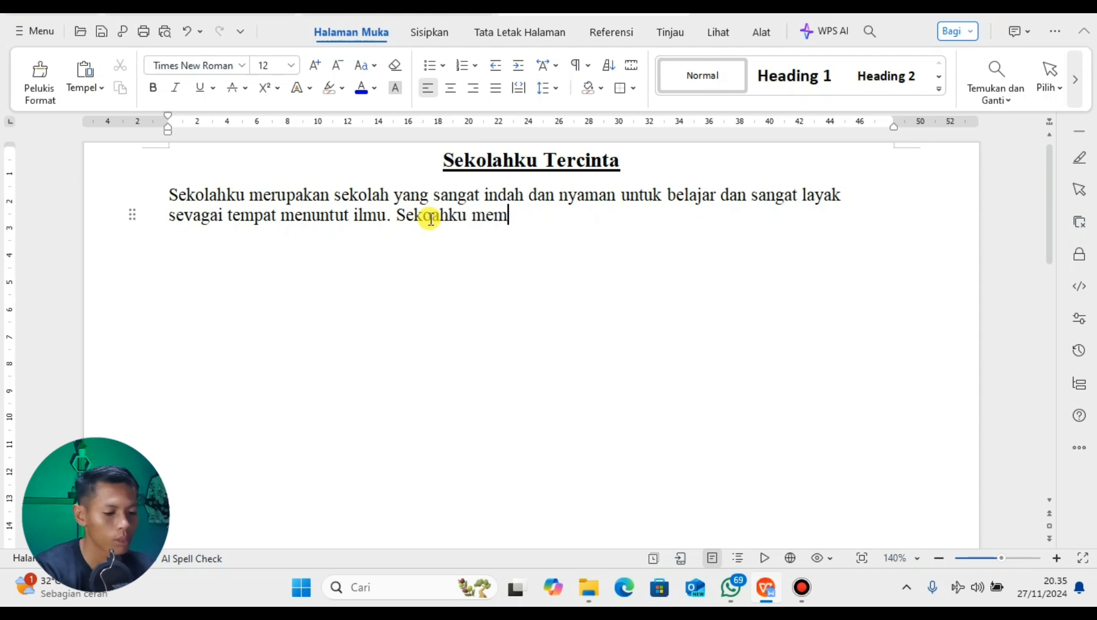
{"action": "type", "text": "iliki b"}
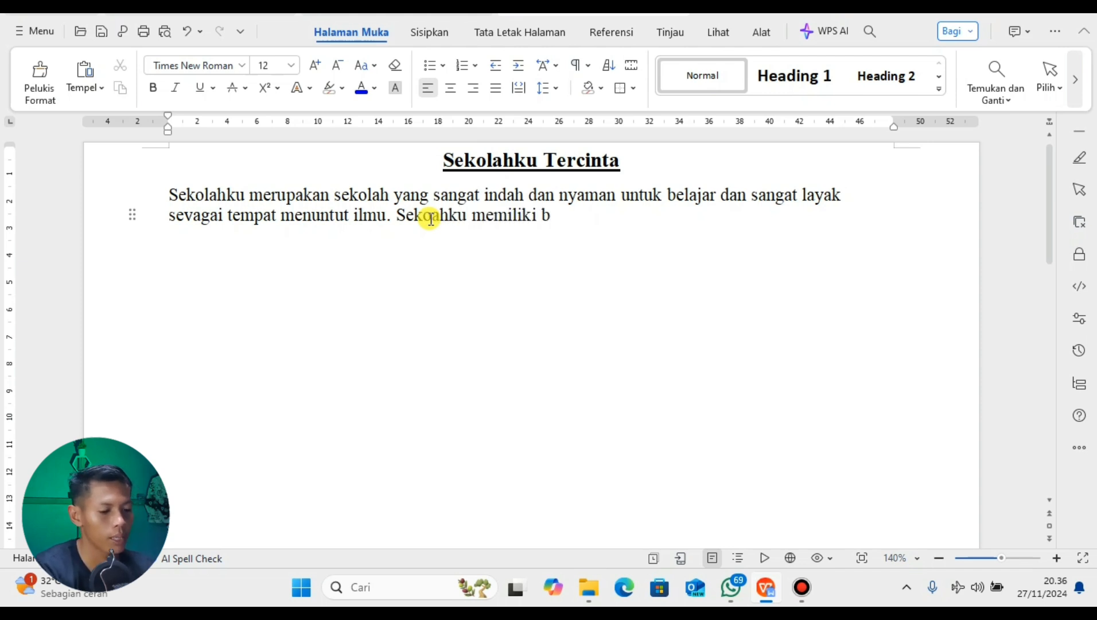
{"action": "type", "text": "eberapa"}
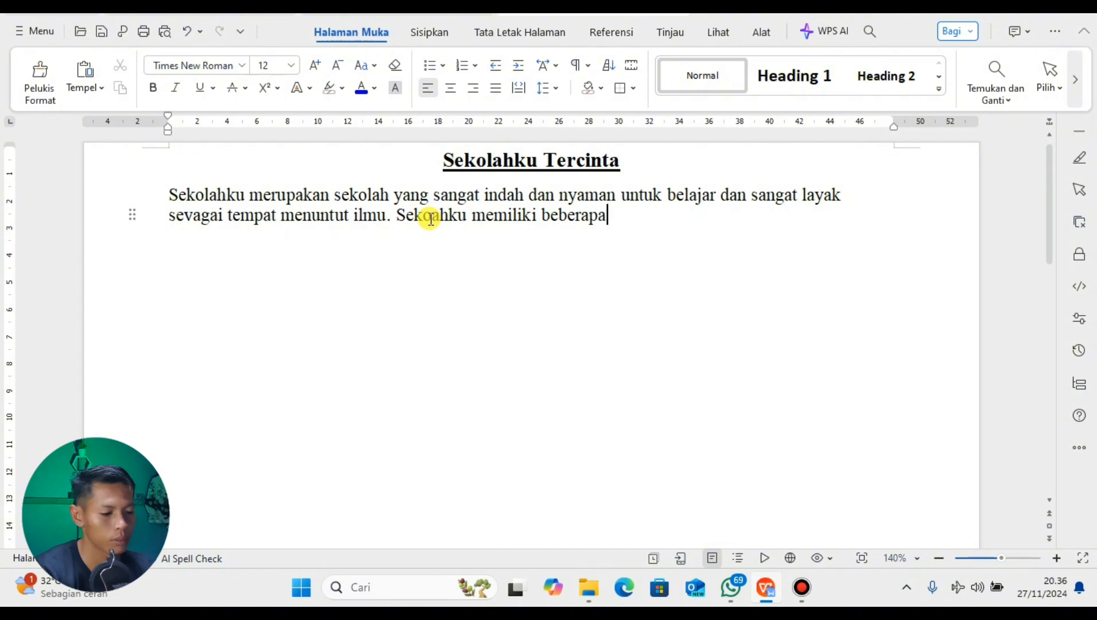
Step: Complete the second sentence of the body paragraph with "fasilitas diantaranya:" and start a new line below it
{"action": "type", "text": " fas"}
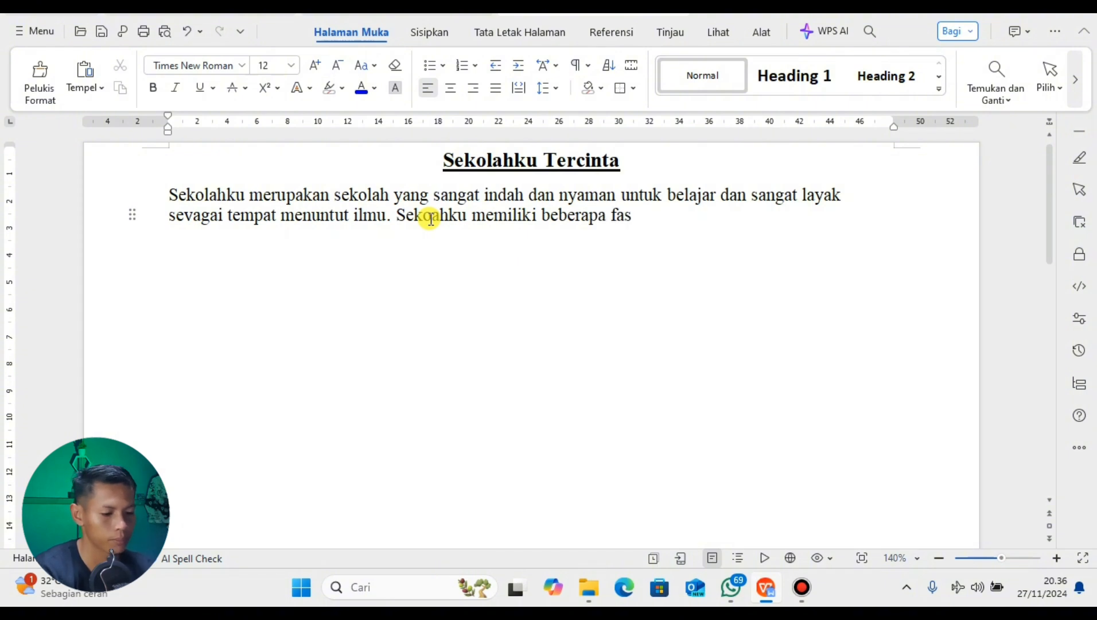
{"action": "type", "text": "ilitASA"}
{"action": "key", "text": "BackSpace"}
{"action": "key", "text": "BackSpace"}
{"action": "key", "text": "BackSpace"}
{"action": "key", "text": "BackSpace"}
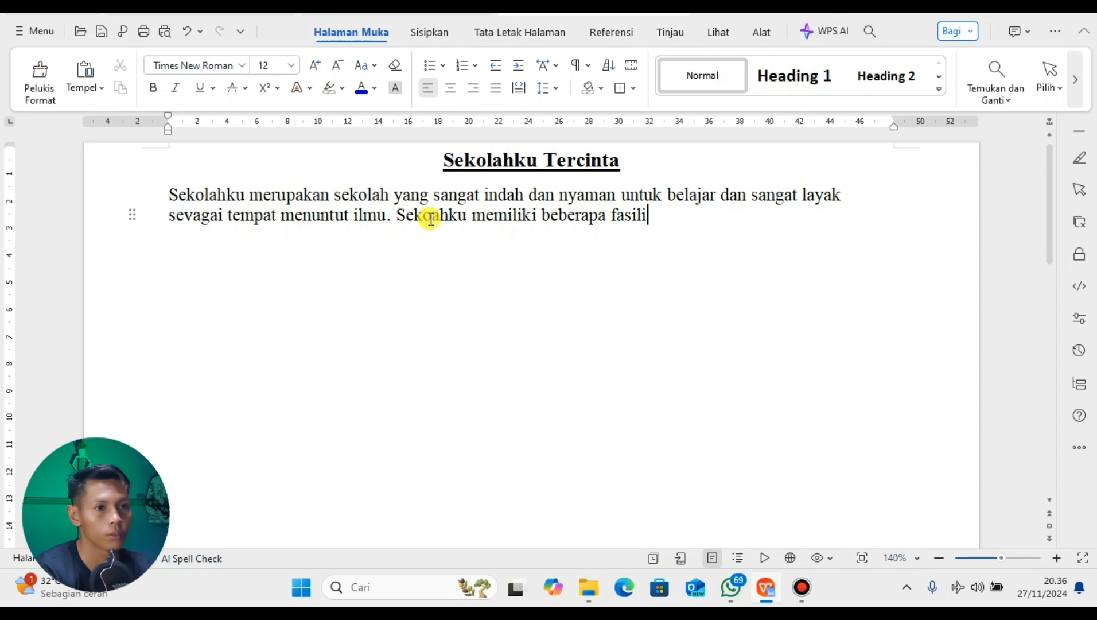
{"action": "type", "text": "ta"}
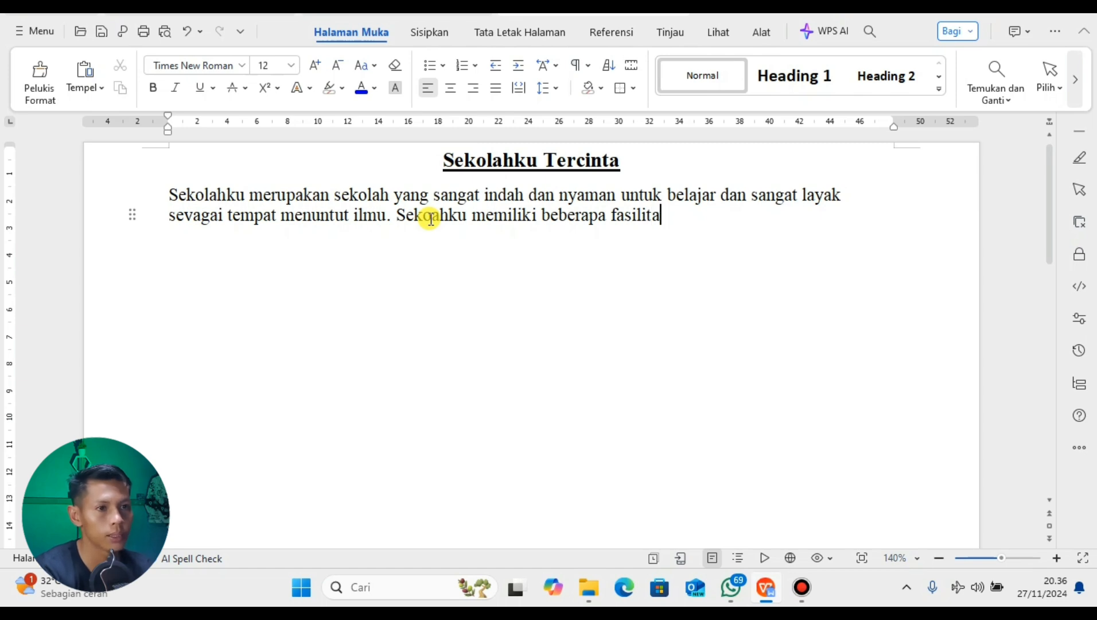
{"action": "type", "text": "s diatn"}
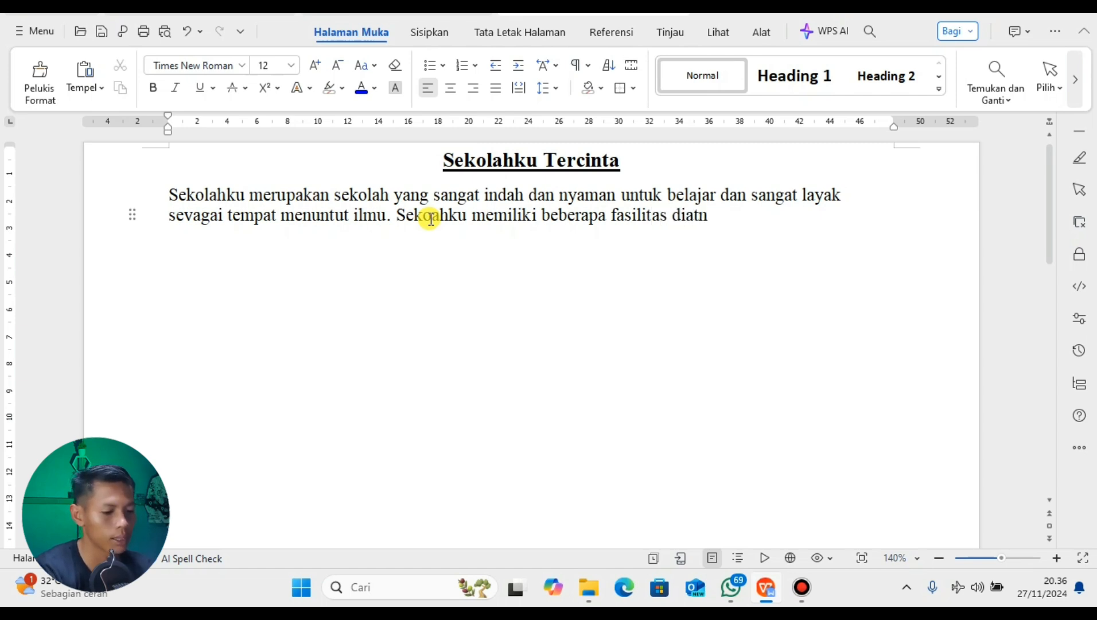
{"action": "type", "text": "ra"}
{"action": "key", "text": "BackSpace"}
{"action": "key", "text": "BackSpace"}
{"action": "key", "text": "BackSpace"}
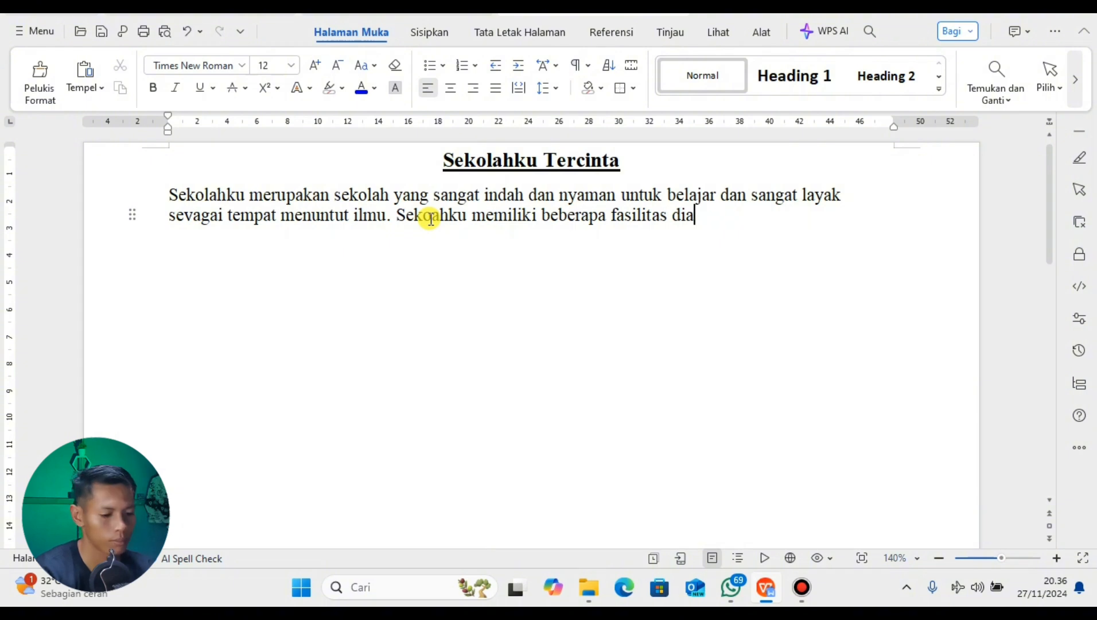
{"action": "type", "text": "ntarany"}
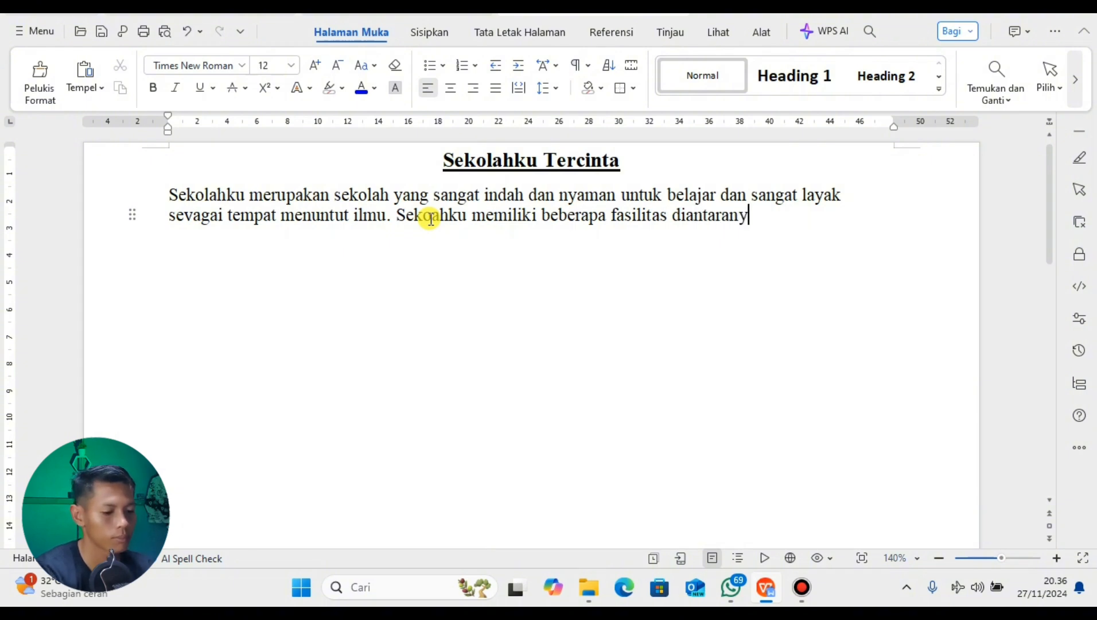
{"action": "type", "text": "a:"}
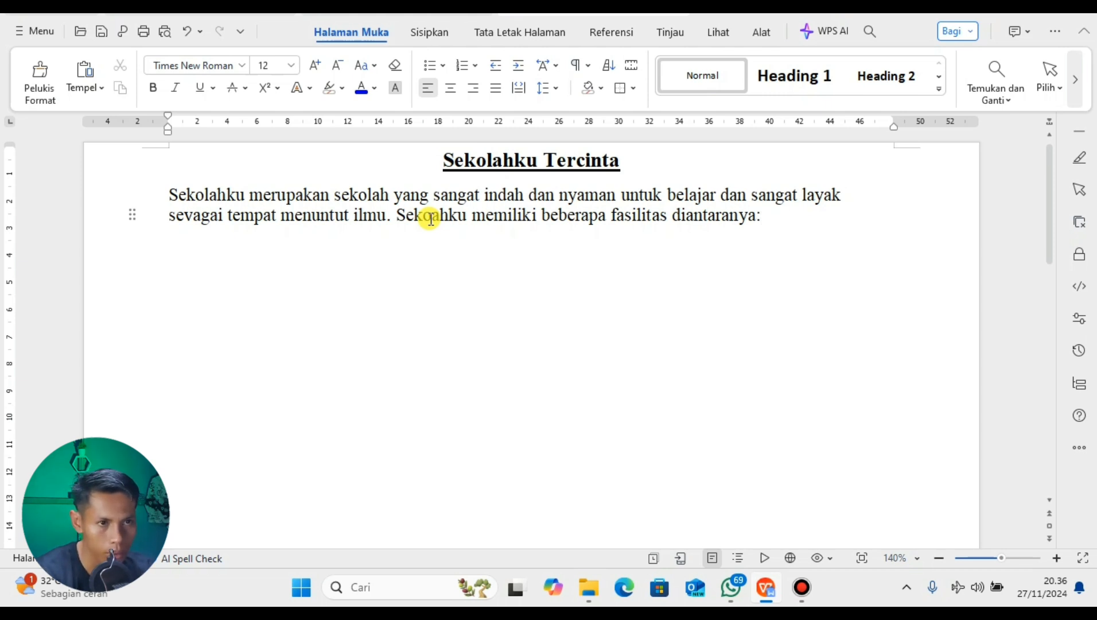
{"action": "key", "text": "Return"}
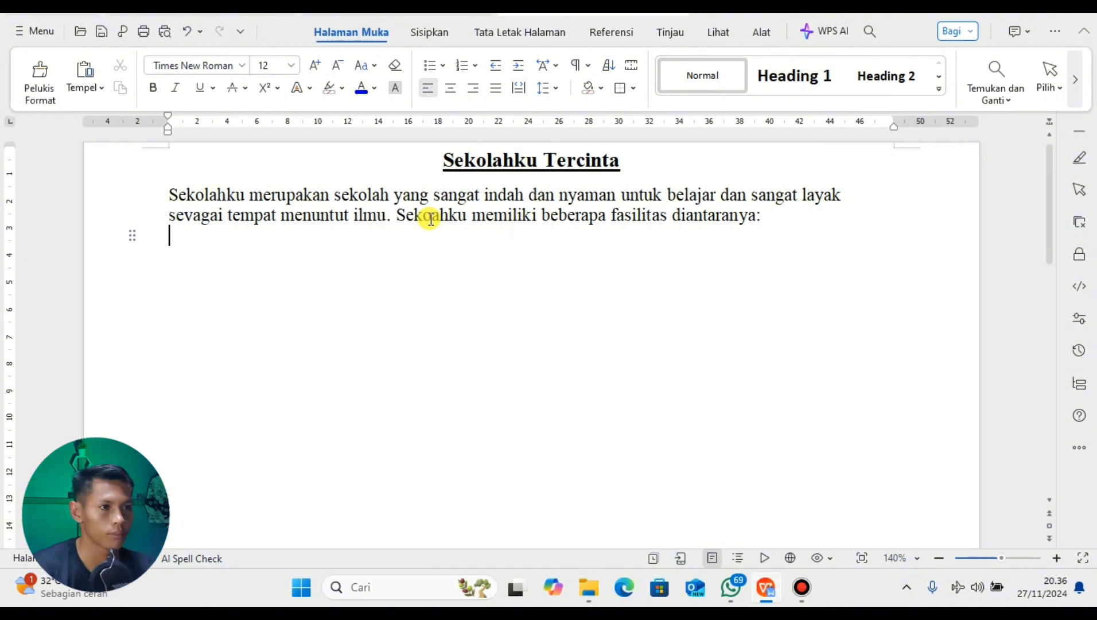
Step: Correct the misspelled word before "tempat menuntut ilmu" to "sebagai"
{"action": "left_click", "coordinate": [190, 224]}
{"action": "key", "text": "BackSpace"}
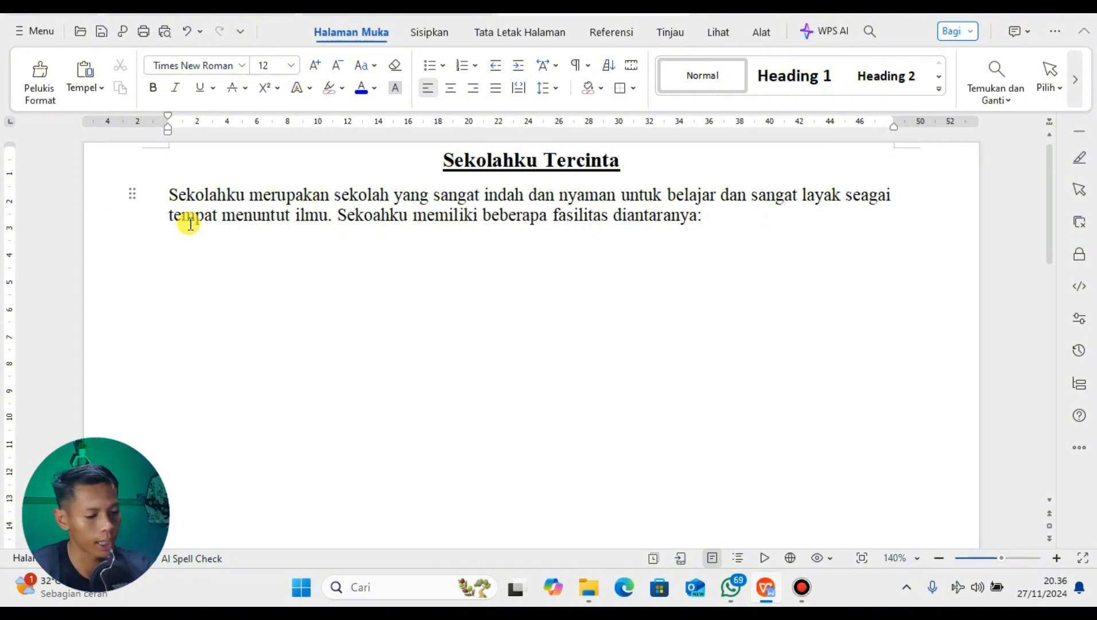
{"action": "type", "text": "b"}
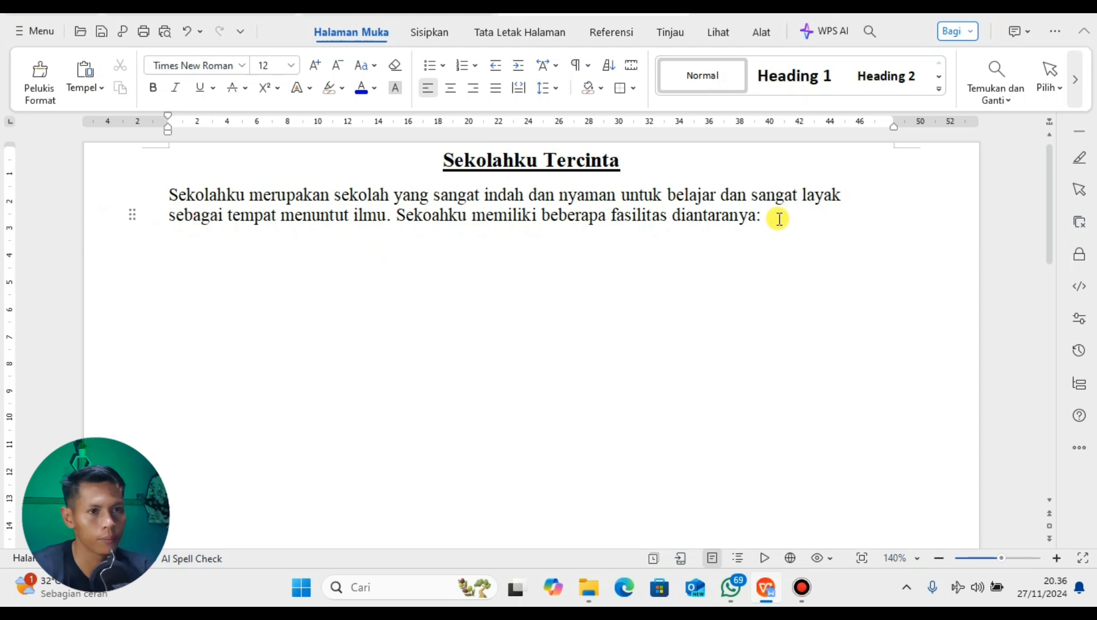
Step: List the facilities "Ruang Lab" and "Perpustakaan" on separate lines below the body paragraph
{"action": "left_click", "coordinate": [779, 219]}
{"action": "key", "text": "Return"}
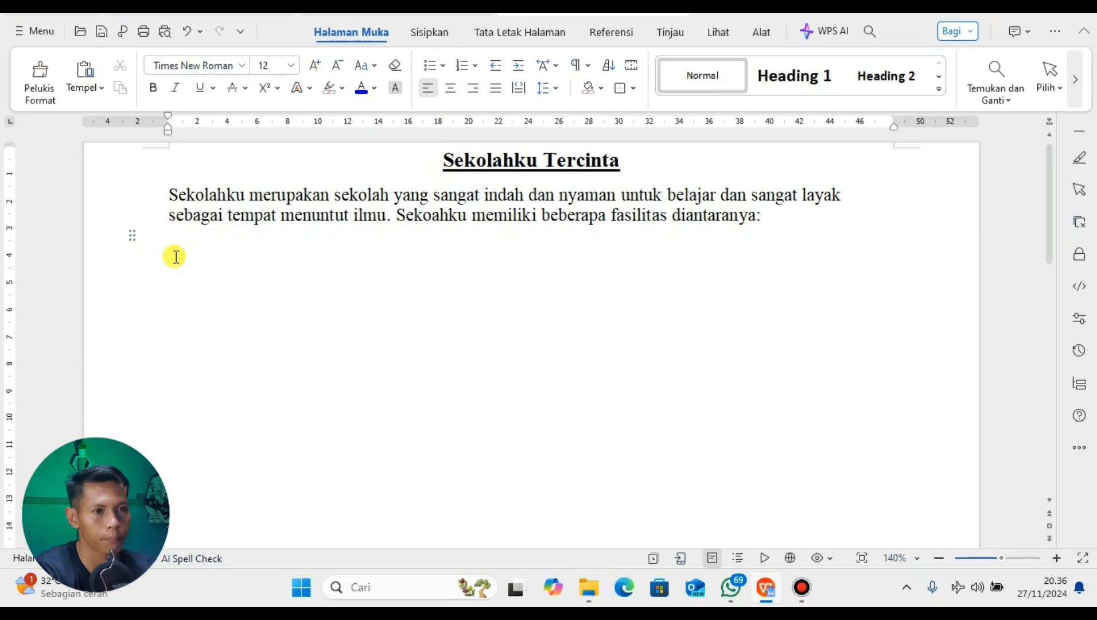
{"action": "type", "text": "Ruang"}
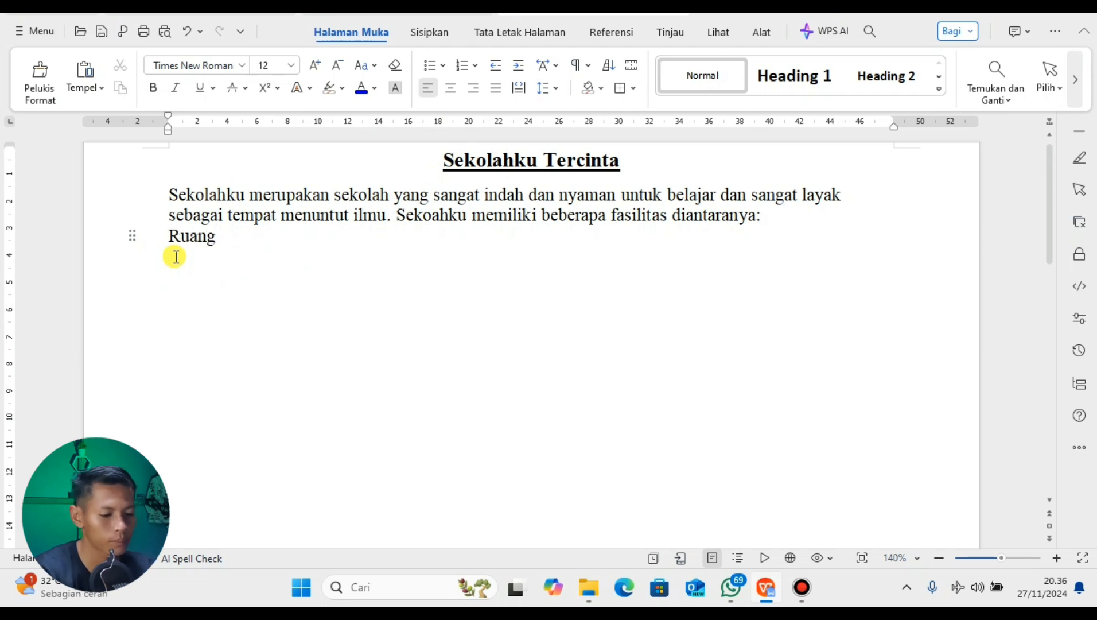
{"action": "type", "text": " Lab"}
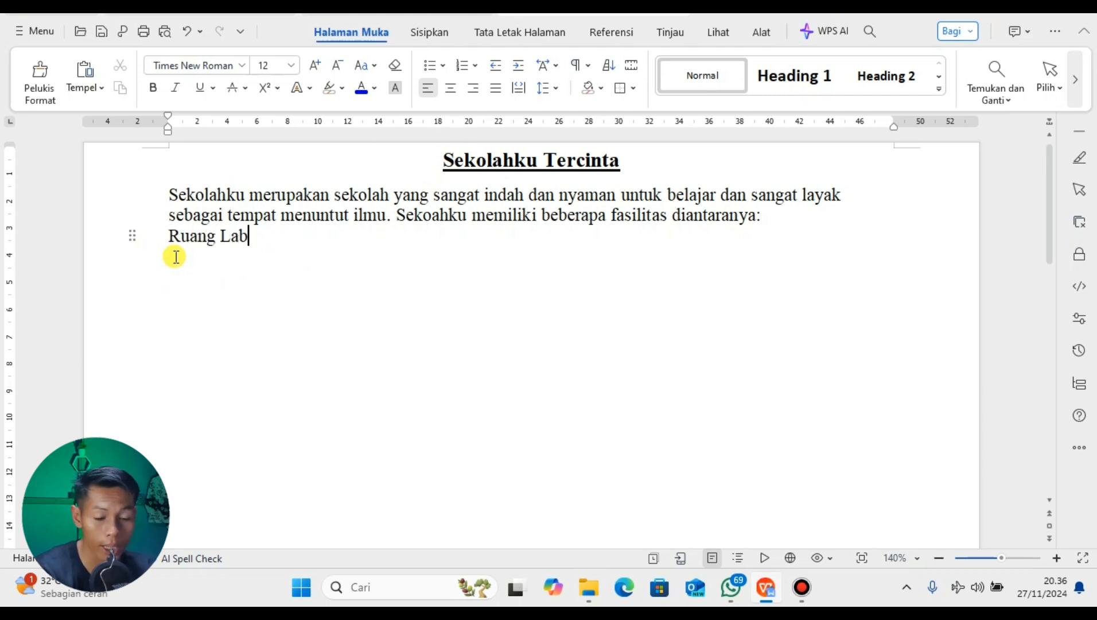
{"action": "key", "text": "Return"}
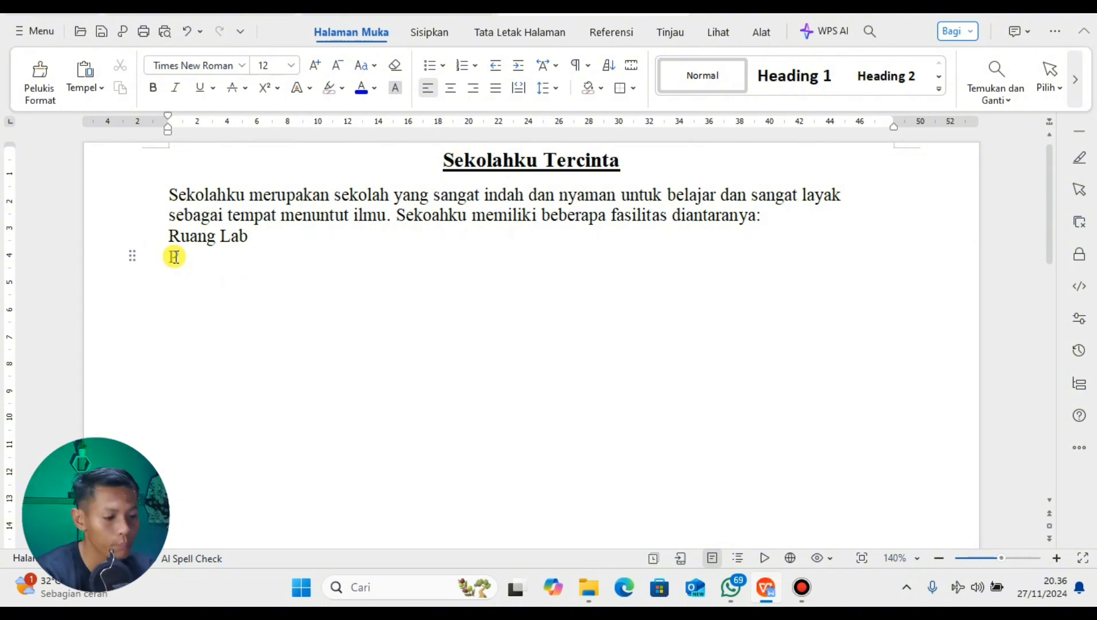
{"action": "type", "text": "Per"}
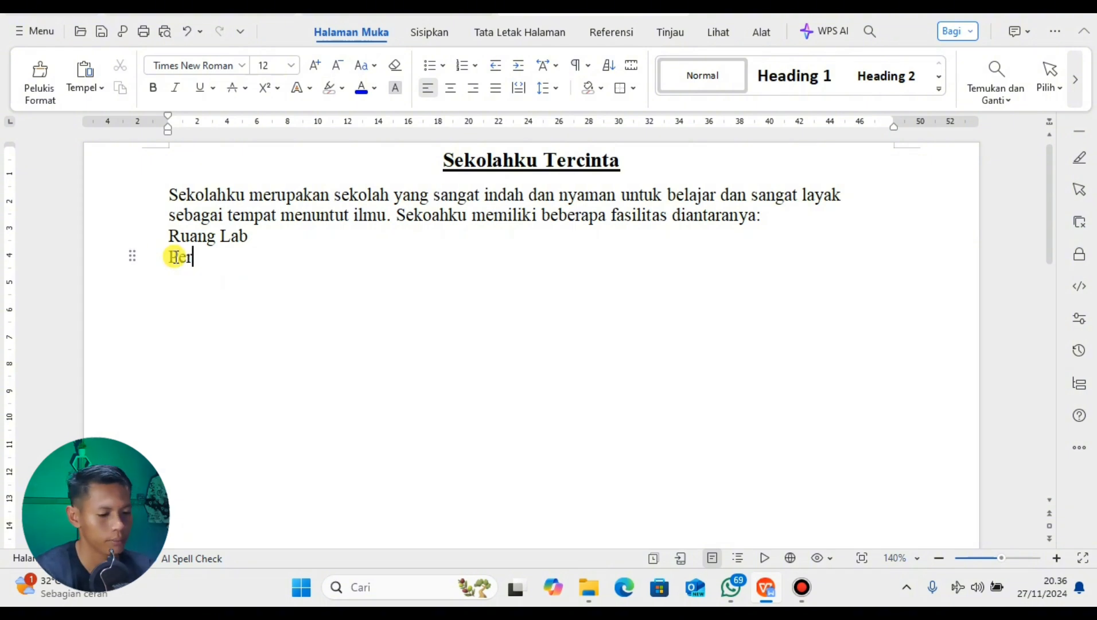
{"action": "type", "text": "pusta"}
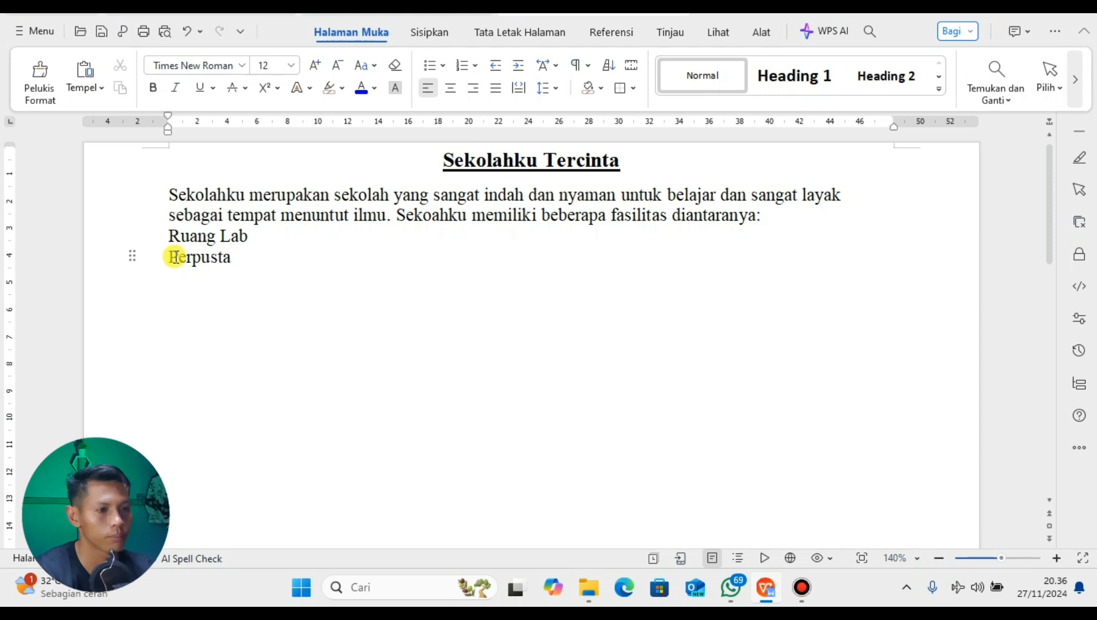
{"action": "type", "text": "kaan"}
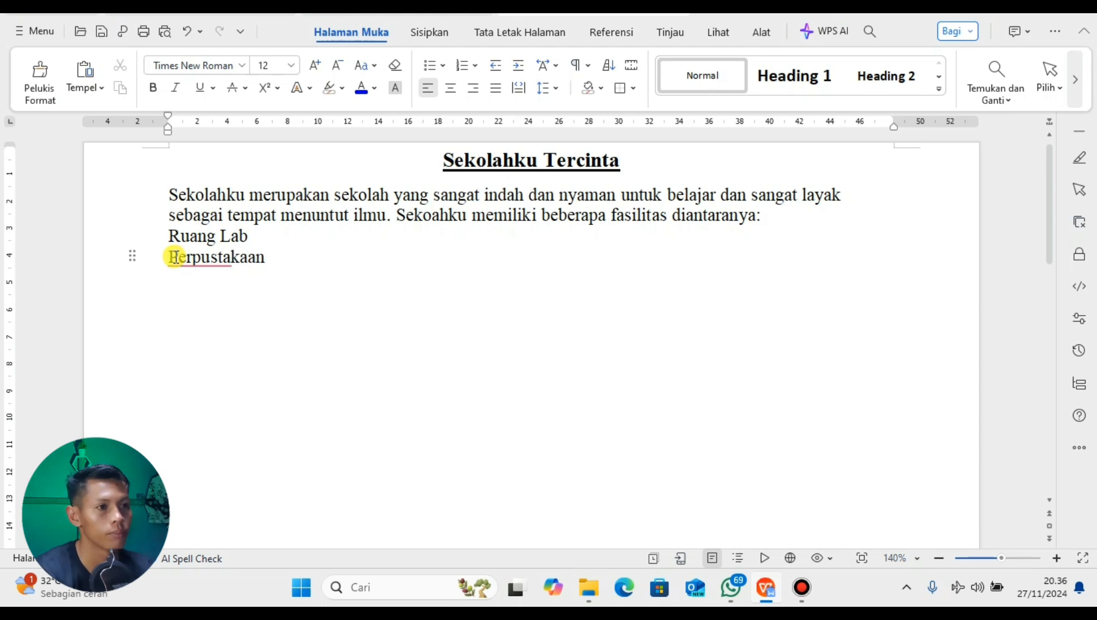
Step: Add "Lapangan Bola Kaki" and "Lapangan Volly" as separate lines below "Perpustakaan"
{"action": "key", "text": "Return"}
{"action": "type", "text": "L"}
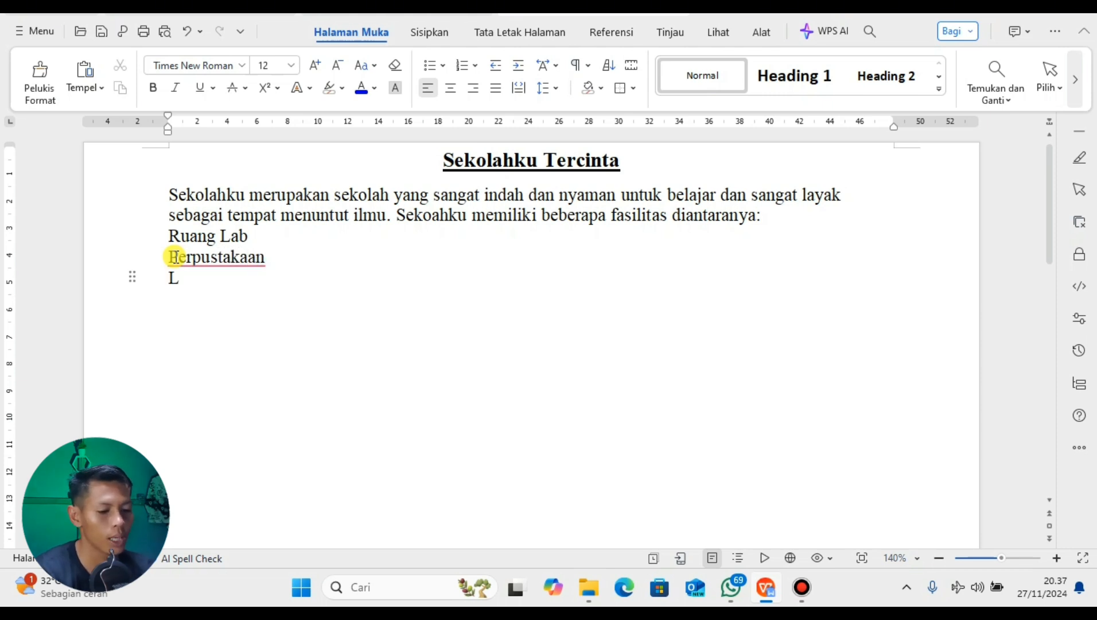
{"action": "type", "text": "apangan"}
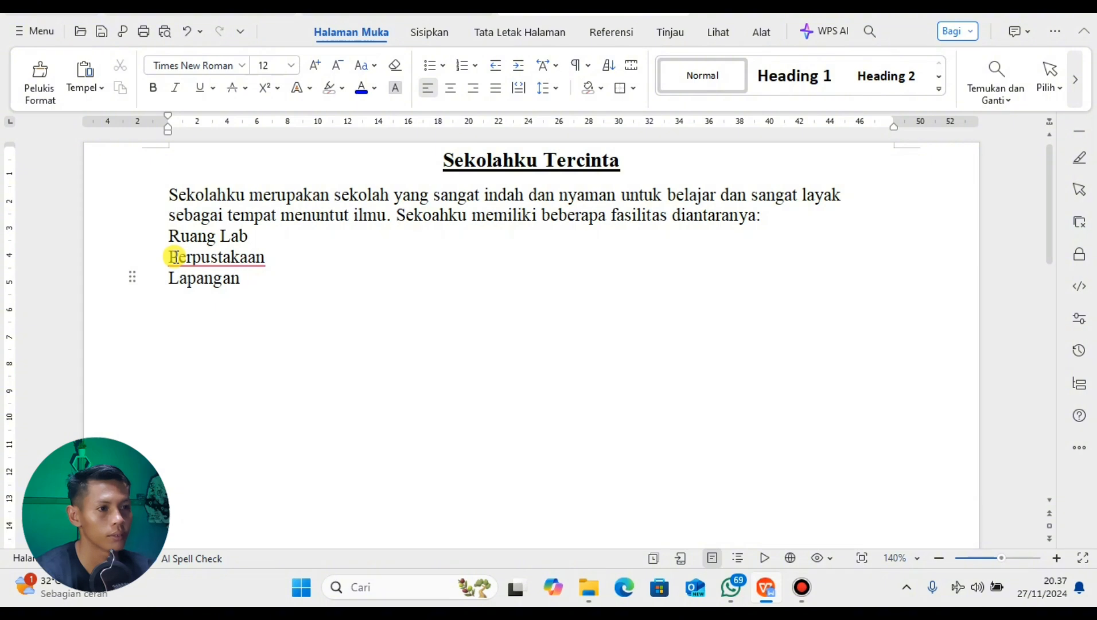
{"action": "type", "text": " Bola"}
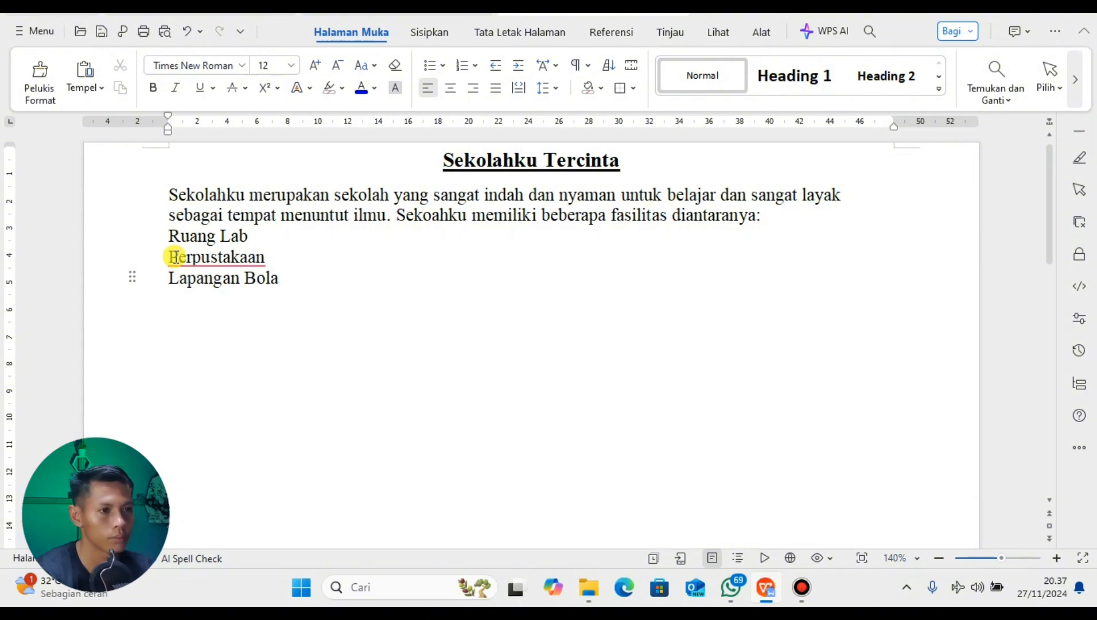
{"action": "type", "text": " Kaki "}
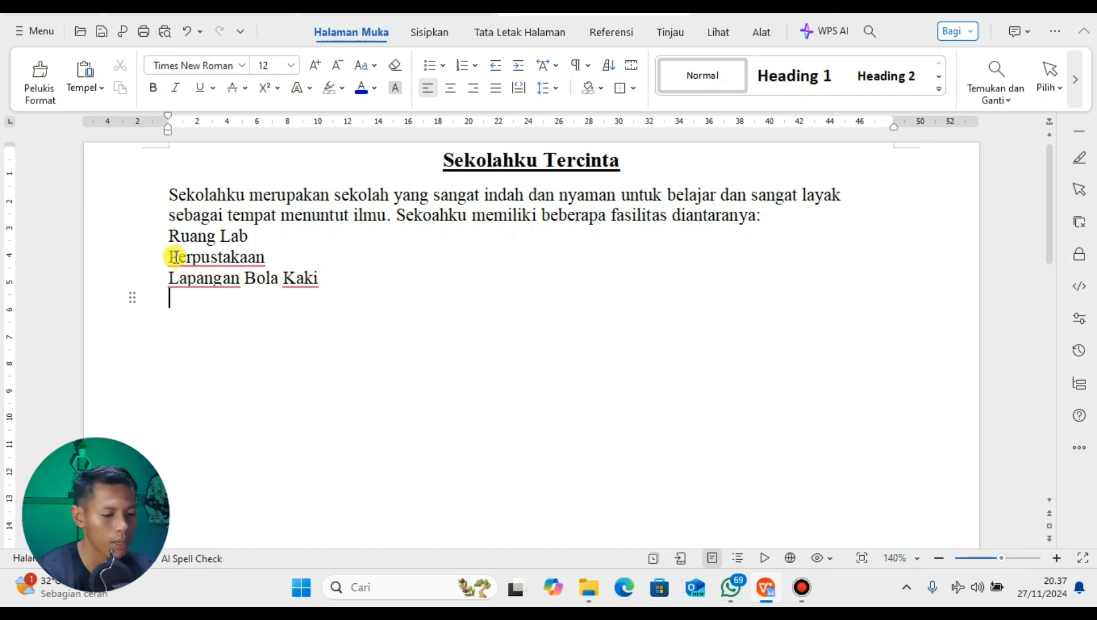
{"action": "type", "text": "Lapanga"}
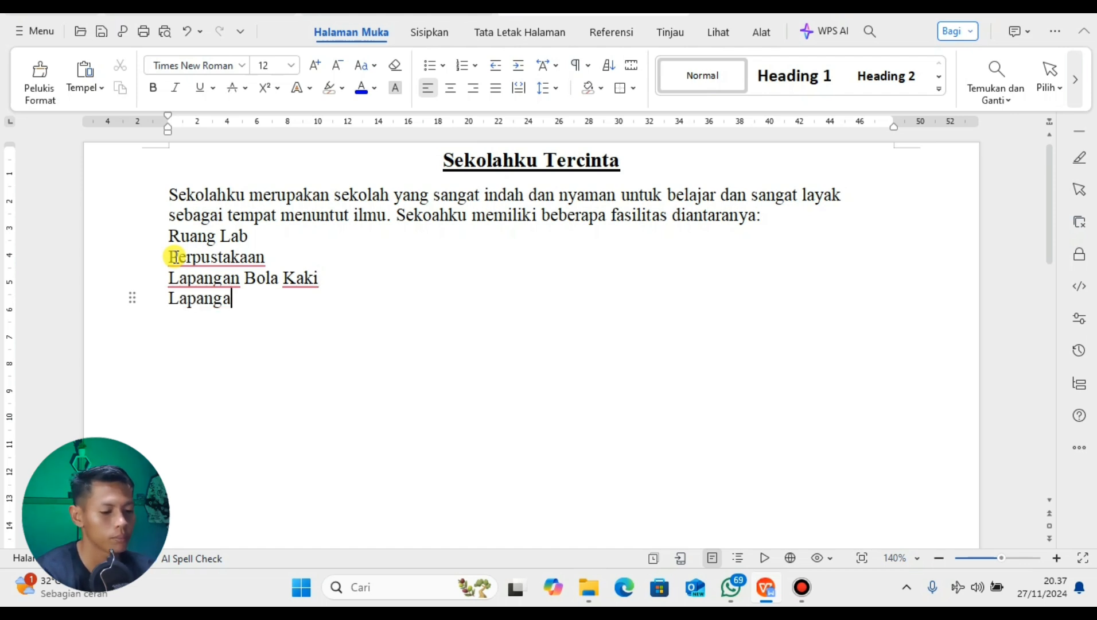
{"action": "type", "text": "n Voll"}
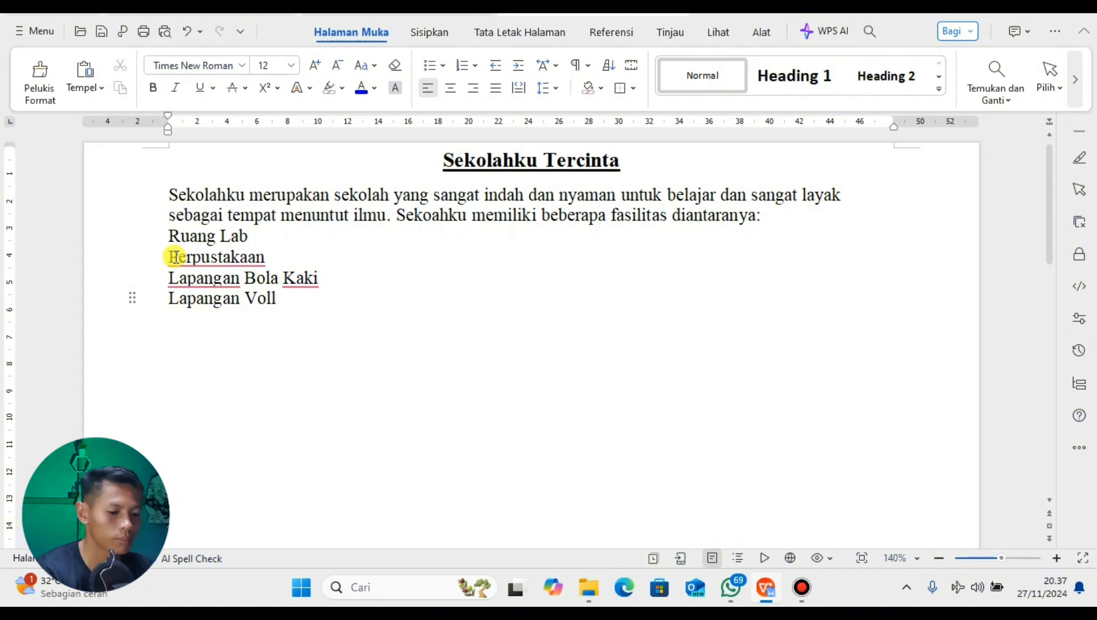
{"action": "type", "text": "y"}
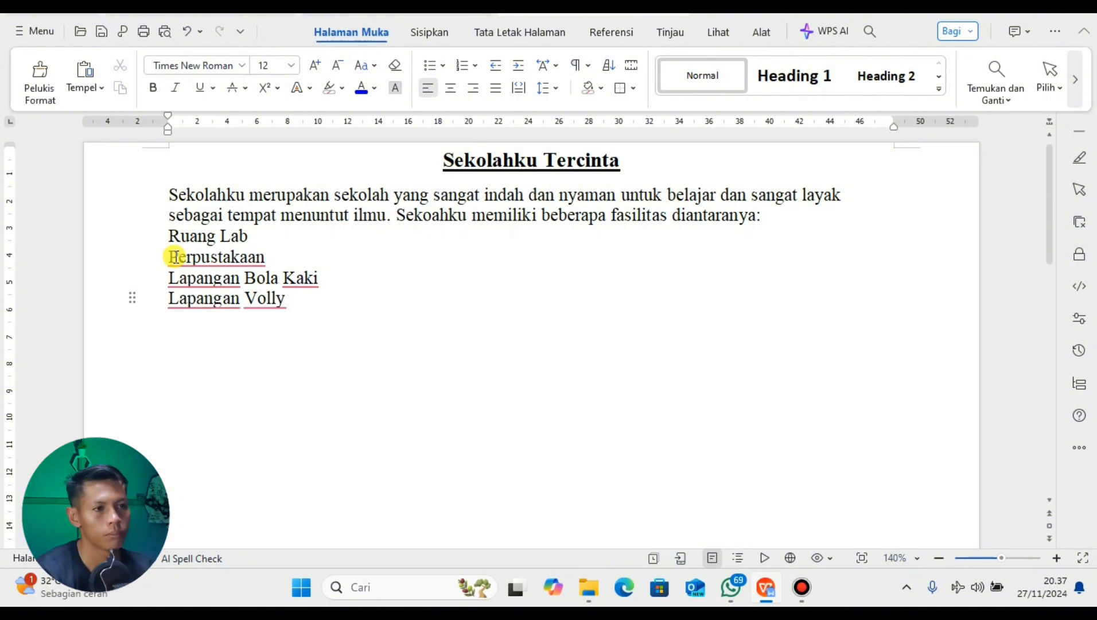
Step: Add "Taman Baca" as a new line below "Lapangan Volly" in the facilities list
{"action": "key", "text": "Return"}
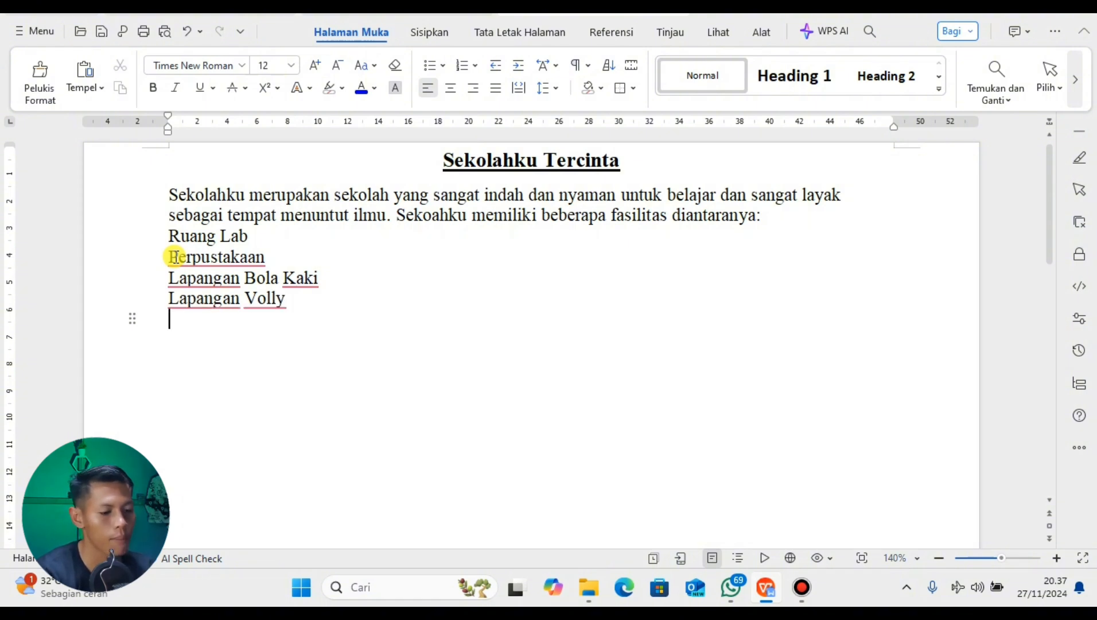
{"action": "type", "text": "Taman "}
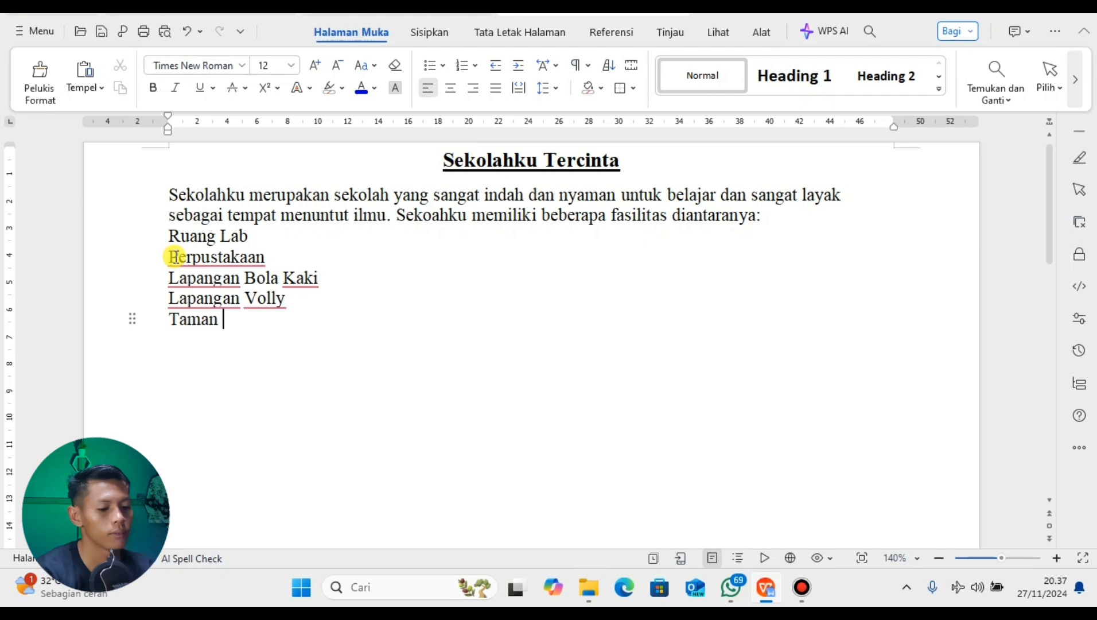
{"action": "type", "text": "Bacar"}
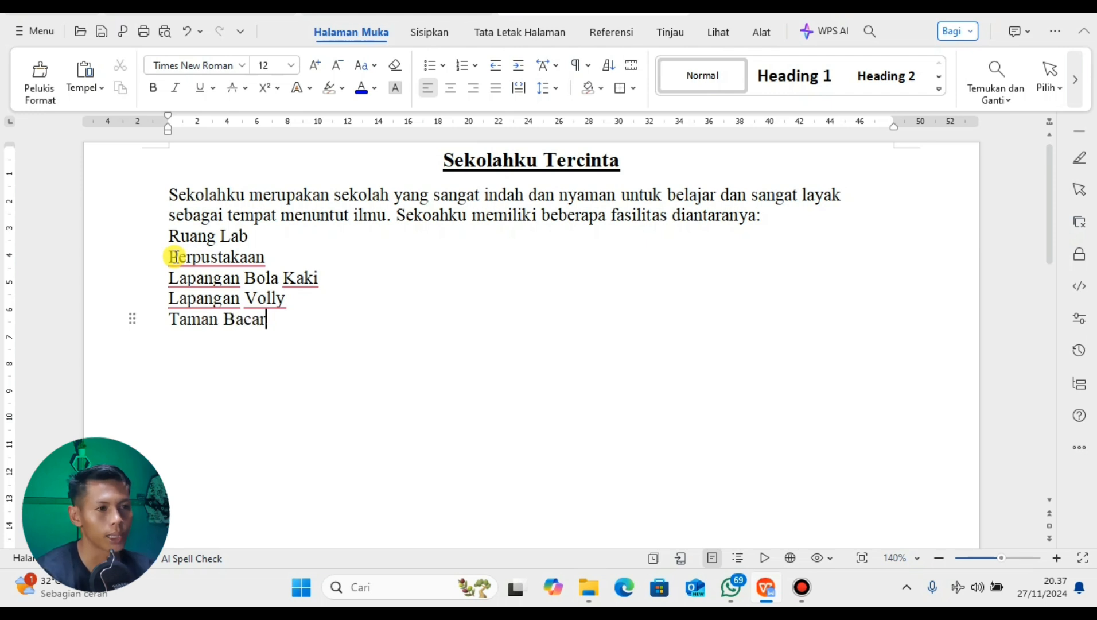
{"action": "key", "text": "BackSpace"}
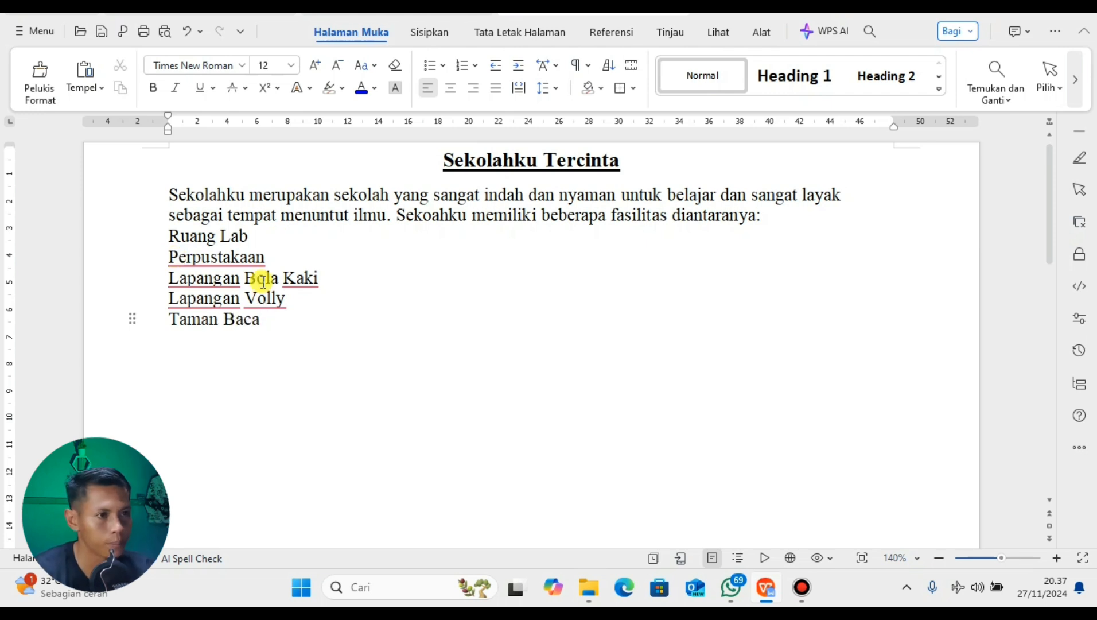
{"action": "left_click", "coordinate": [290, 256]}
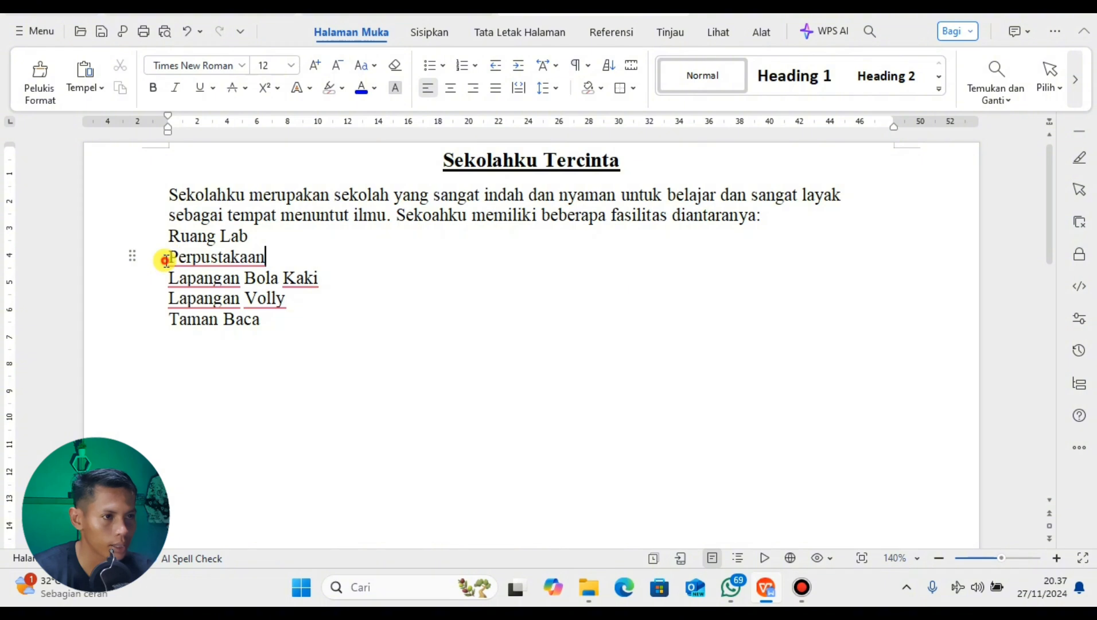
{"action": "left_click", "coordinate": [166, 258]}
{"action": "left_click", "coordinate": [167, 236]}
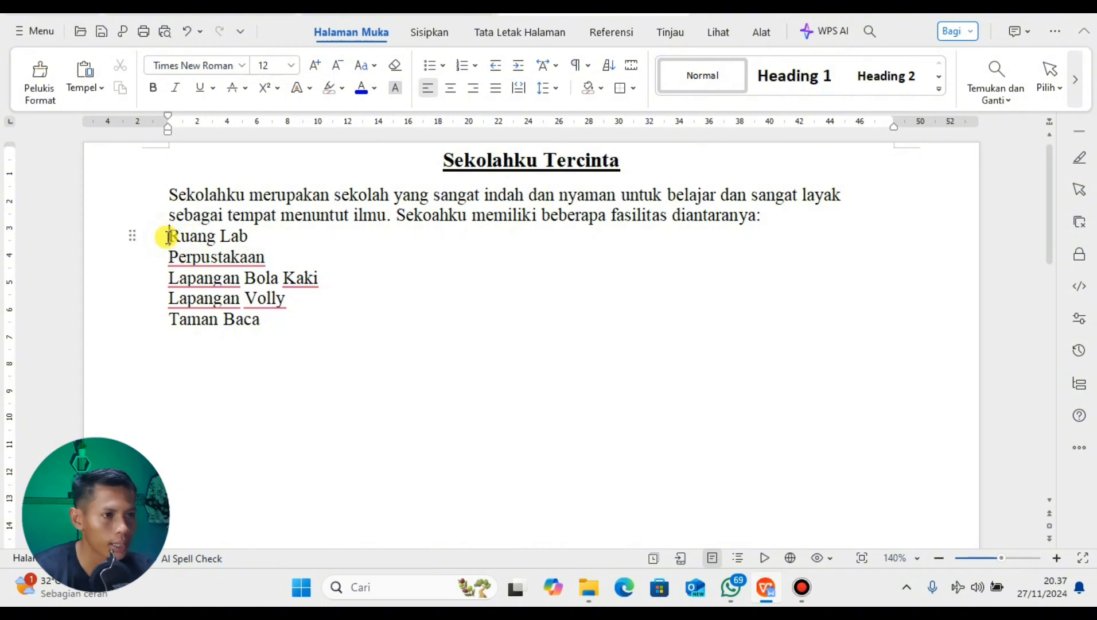
{"action": "left_click", "coordinate": [168, 256]}
{"action": "left_click", "coordinate": [168, 278]}
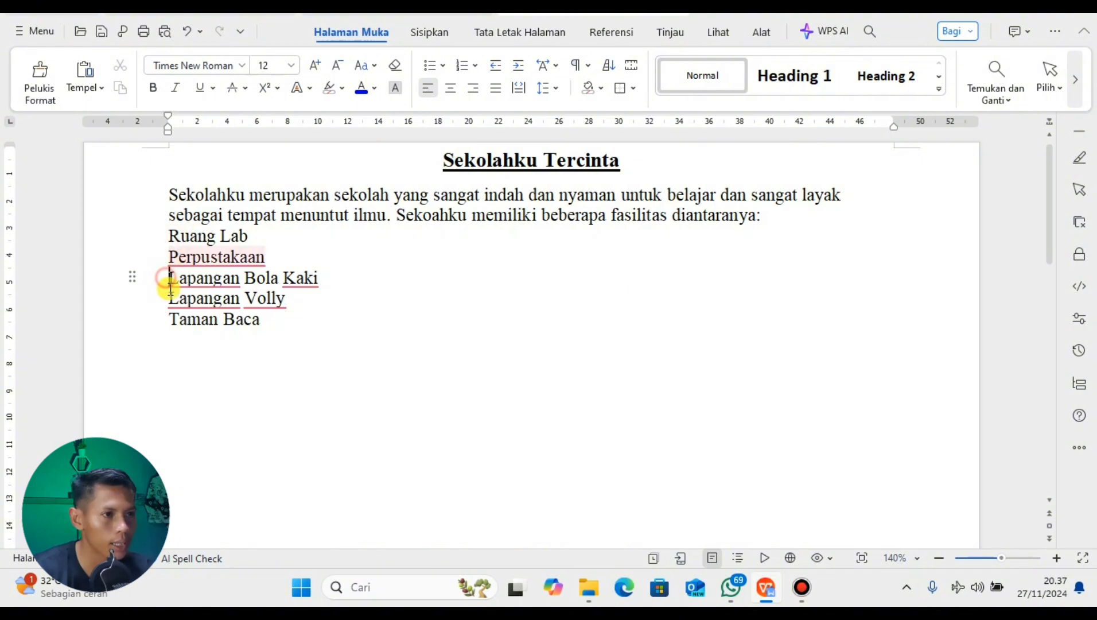
{"action": "left_click", "coordinate": [167, 299]}
{"action": "left_click", "coordinate": [172, 319]}
{"action": "left_click", "coordinate": [299, 323]}
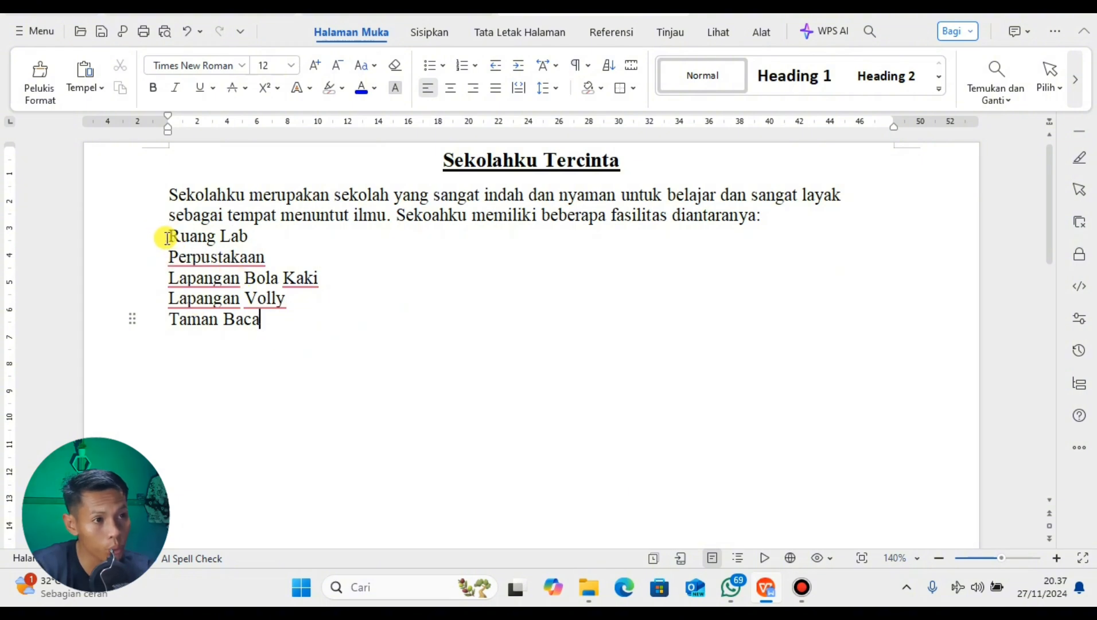
Step: Format the five facility lines from "Ruang Lab" to "Taman Baca" with round bullets, and switch the bullets to check marks
{"action": "left_click_drag", "start_coordinate": [166, 237], "coordinate": [280, 326]}
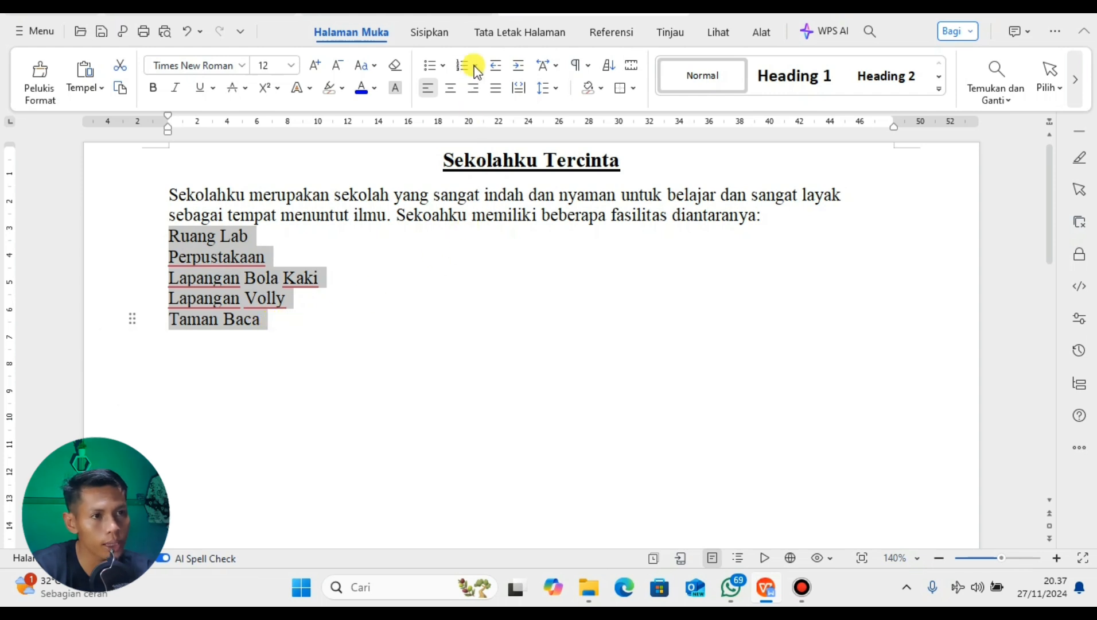
{"action": "left_click", "coordinate": [445, 72]}
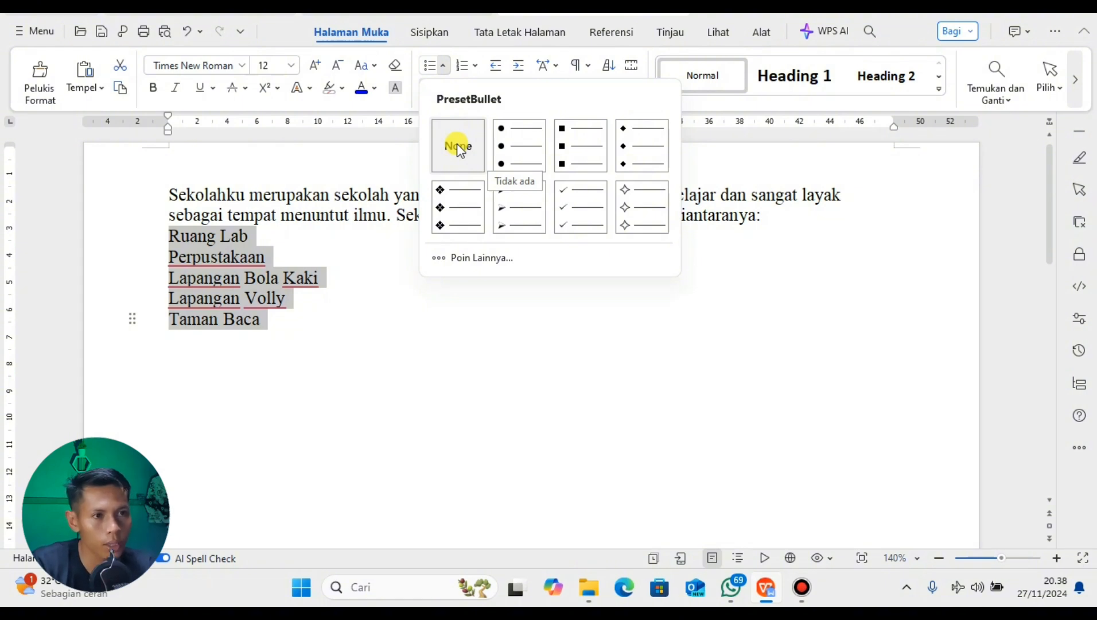
{"action": "left_click", "coordinate": [526, 157]}
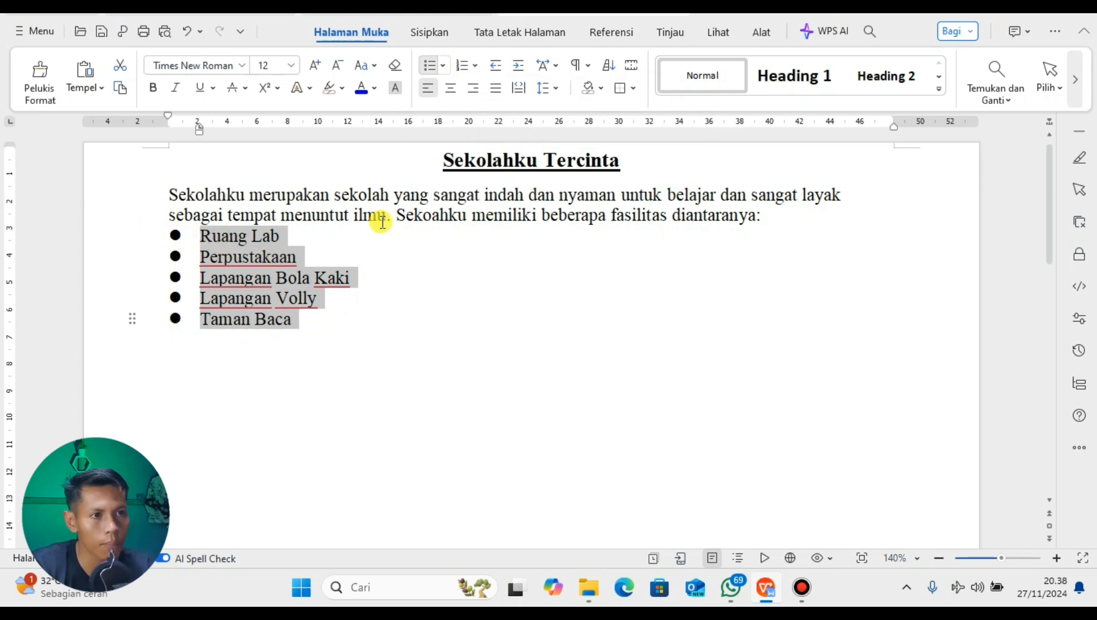
{"action": "left_click", "coordinate": [442, 66]}
{"action": "left_click", "coordinate": [556, 212]}
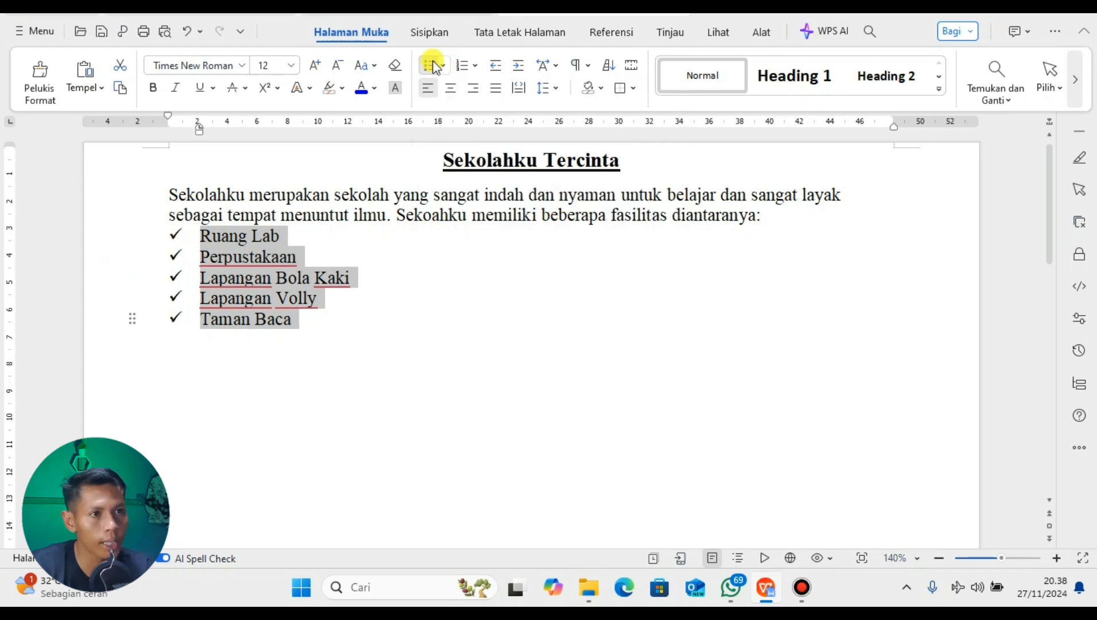
Step: Convert the facilities list to numbering, trying the 1) and a) styles before settling on the 1. 2. 3. style
{"action": "left_click", "coordinate": [476, 66]}
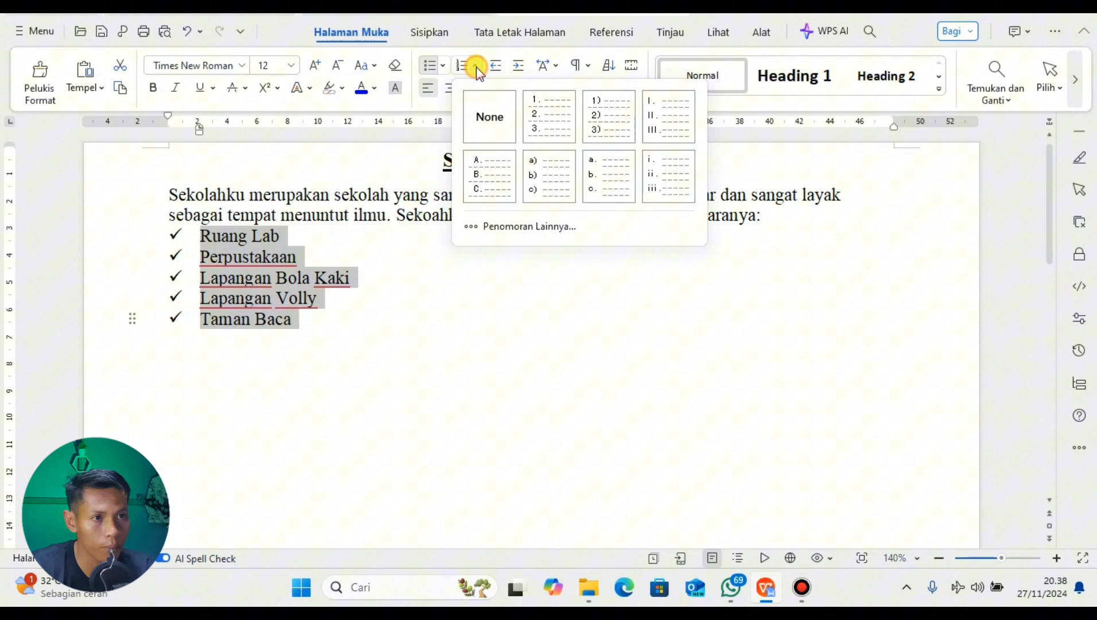
{"action": "left_click", "coordinate": [536, 123]}
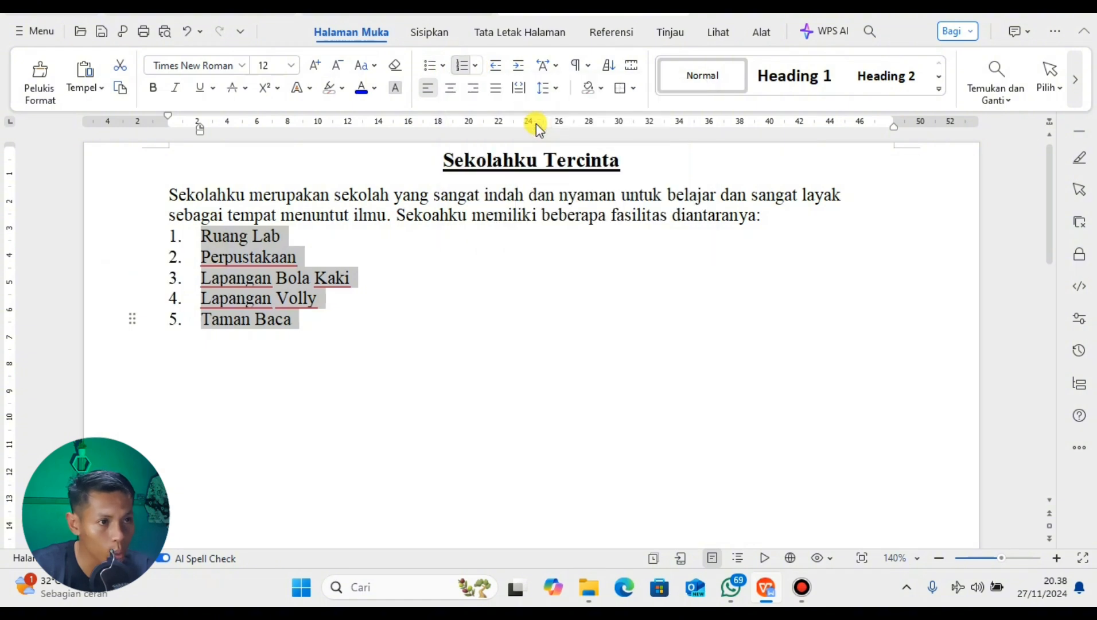
{"action": "left_click", "coordinate": [476, 65]}
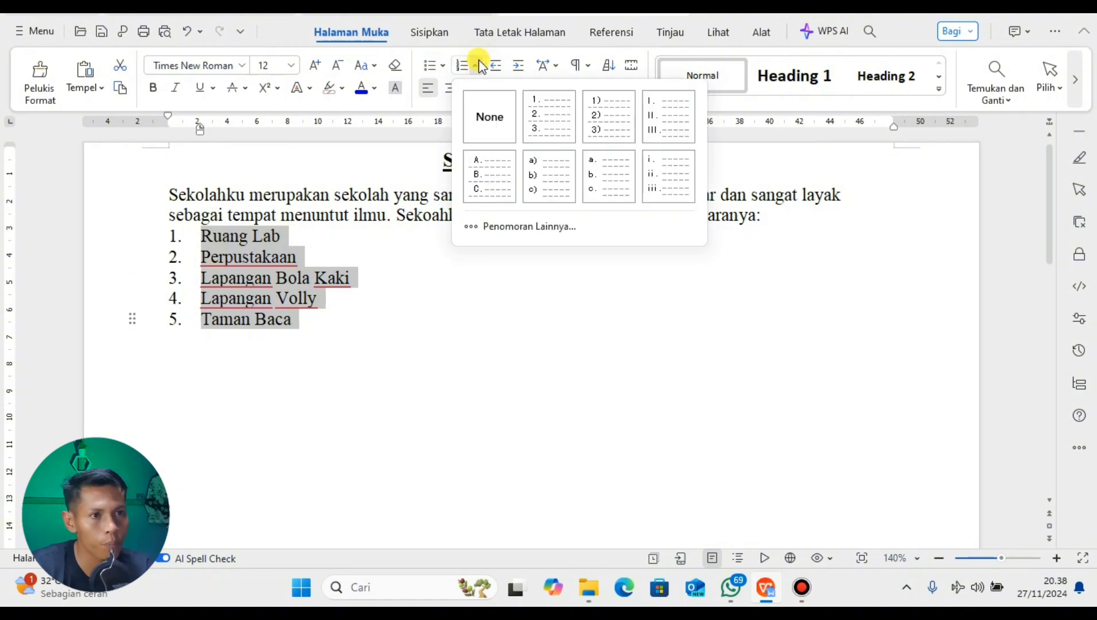
{"action": "left_click", "coordinate": [603, 121]}
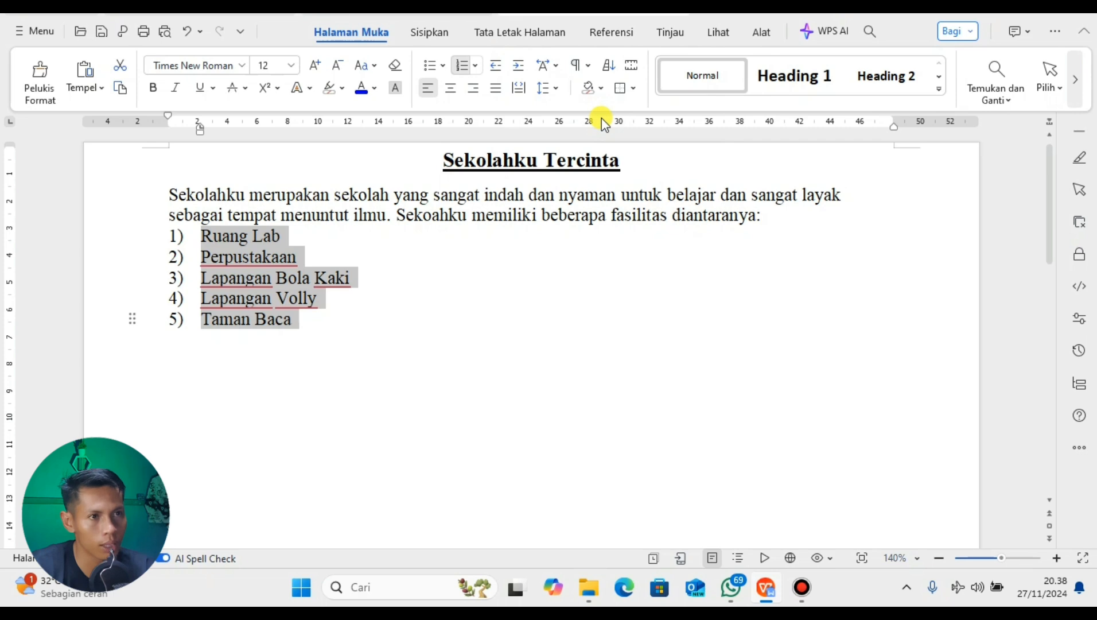
{"action": "left_click", "coordinate": [475, 65]}
{"action": "left_click", "coordinate": [545, 172]}
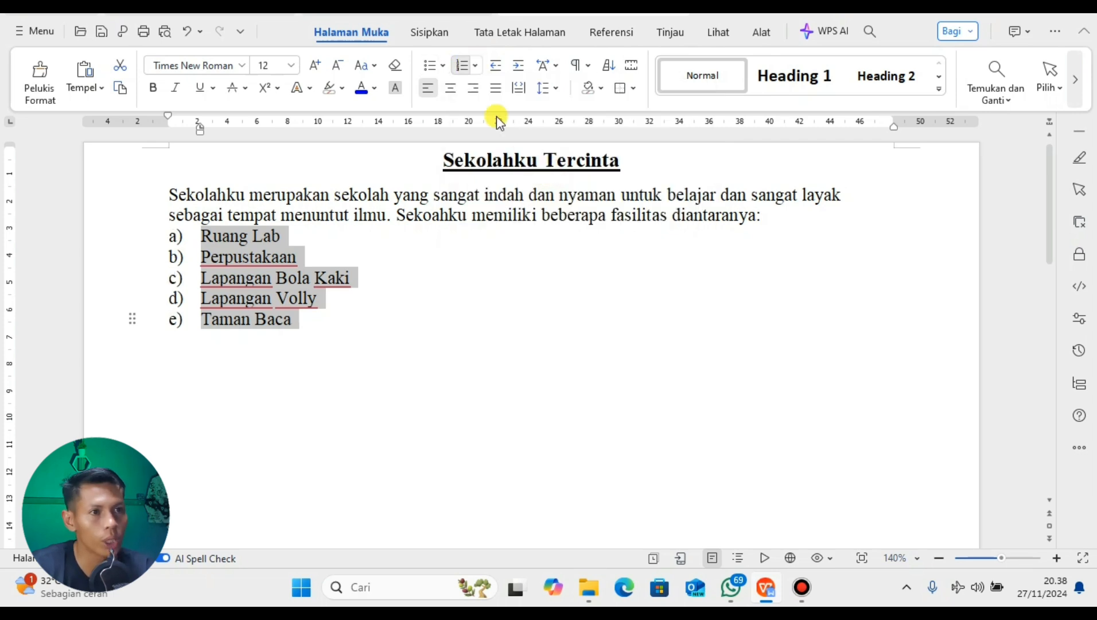
{"action": "left_click", "coordinate": [475, 66]}
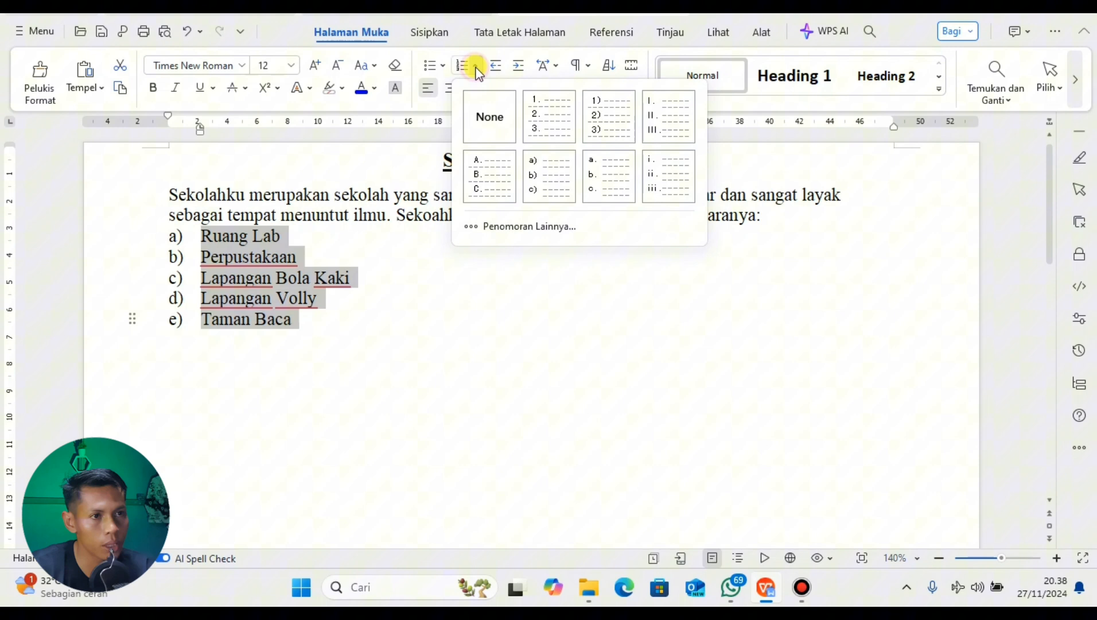
{"action": "left_click", "coordinate": [549, 115]}
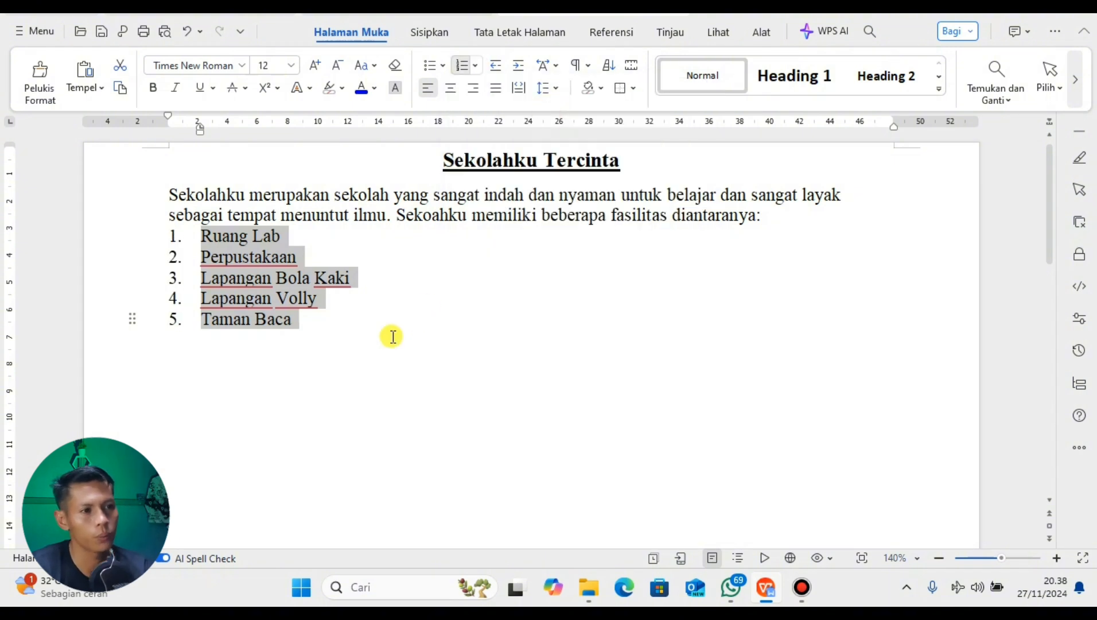
Step: End the numbered list after "Taman Baca" and leave one blank line below it
{"action": "left_click", "coordinate": [299, 334]}
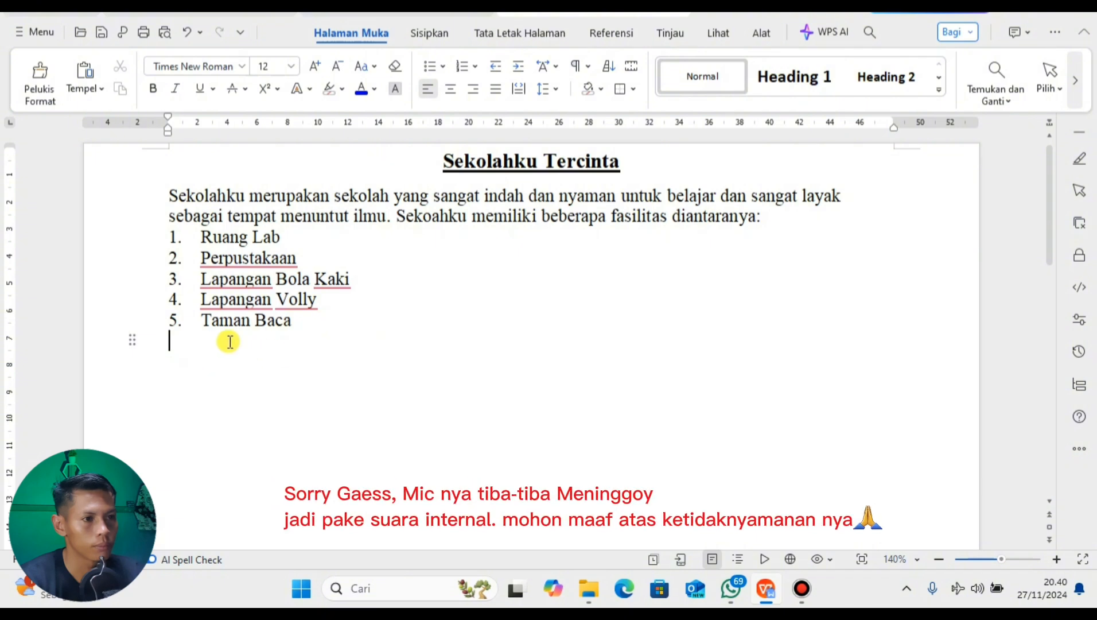
{"action": "key", "text": "BackSpace"}
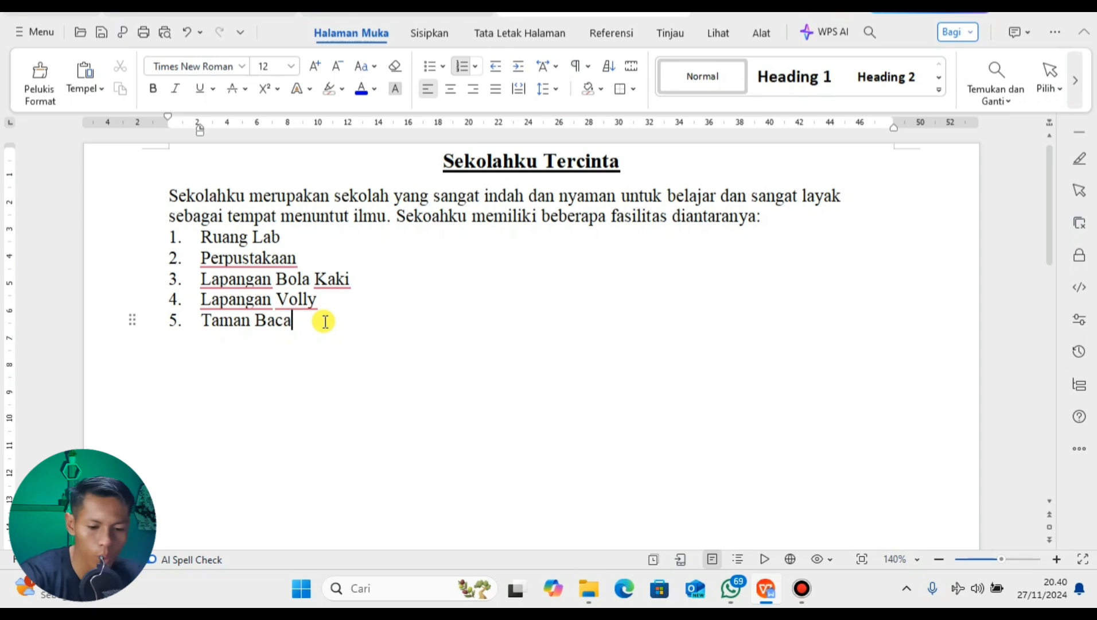
{"action": "key", "text": "Return"}
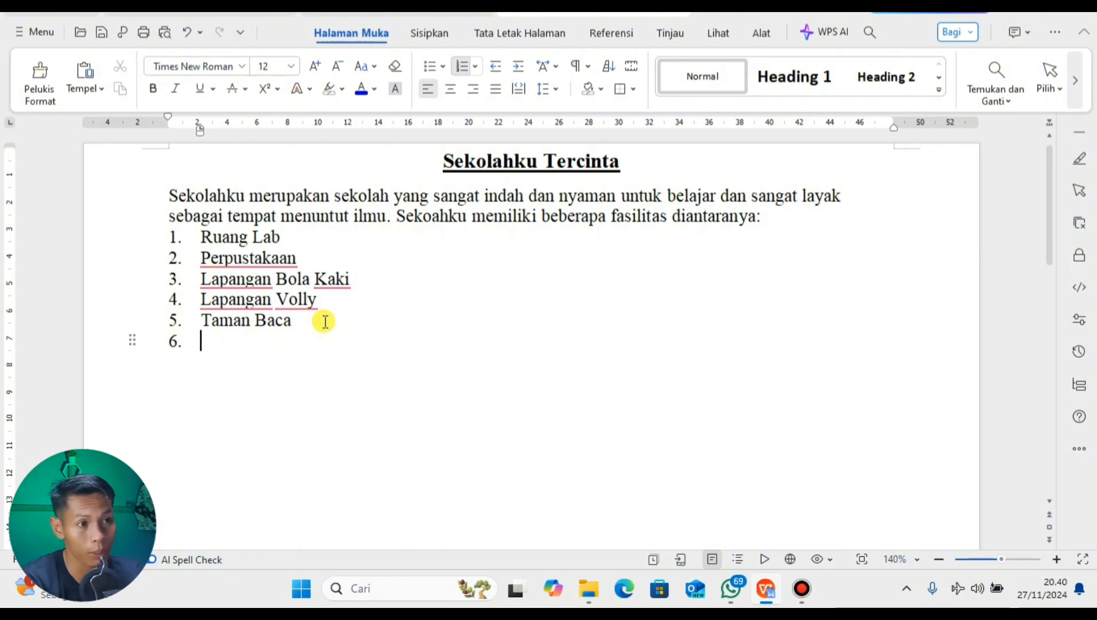
{"action": "key", "text": "Return"}
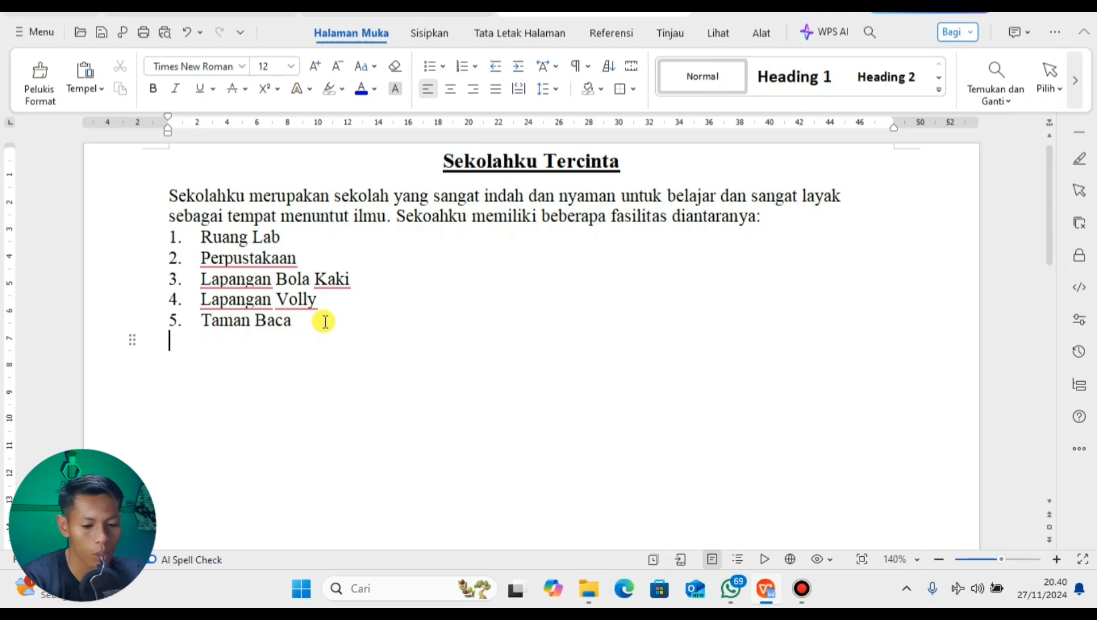
{"action": "key", "text": "Return"}
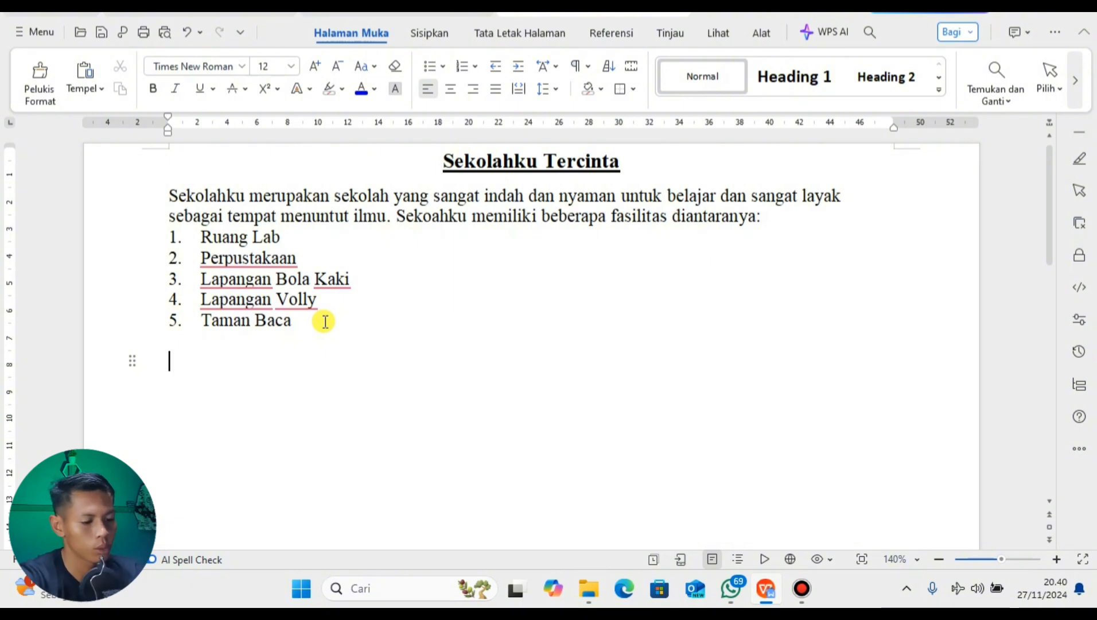
Step: Write the line "Guru di sekolahku ada 10 orang" below the facilities list
{"action": "type", "text": "G"}
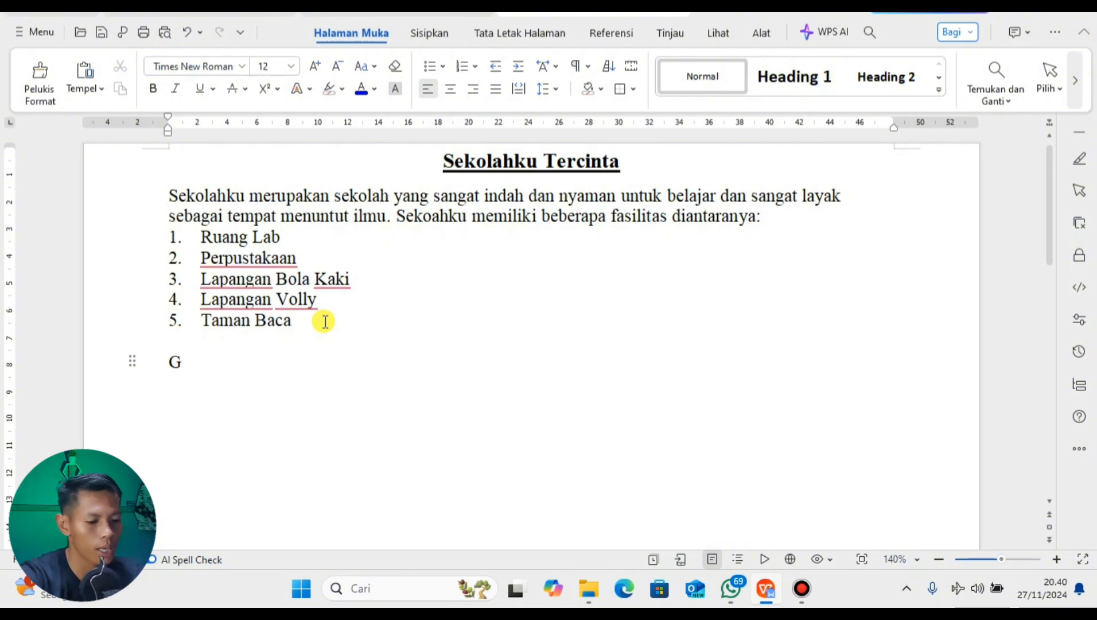
{"action": "type", "text": "ura"}
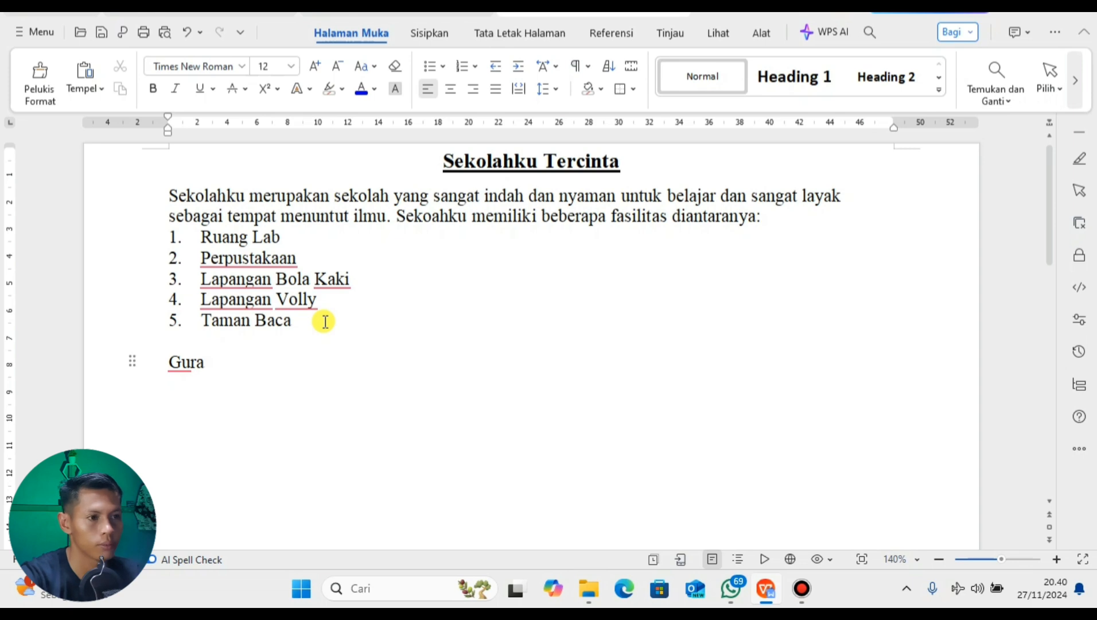
{"action": "key", "text": "BackSpace"}
{"action": "type", "text": "u "}
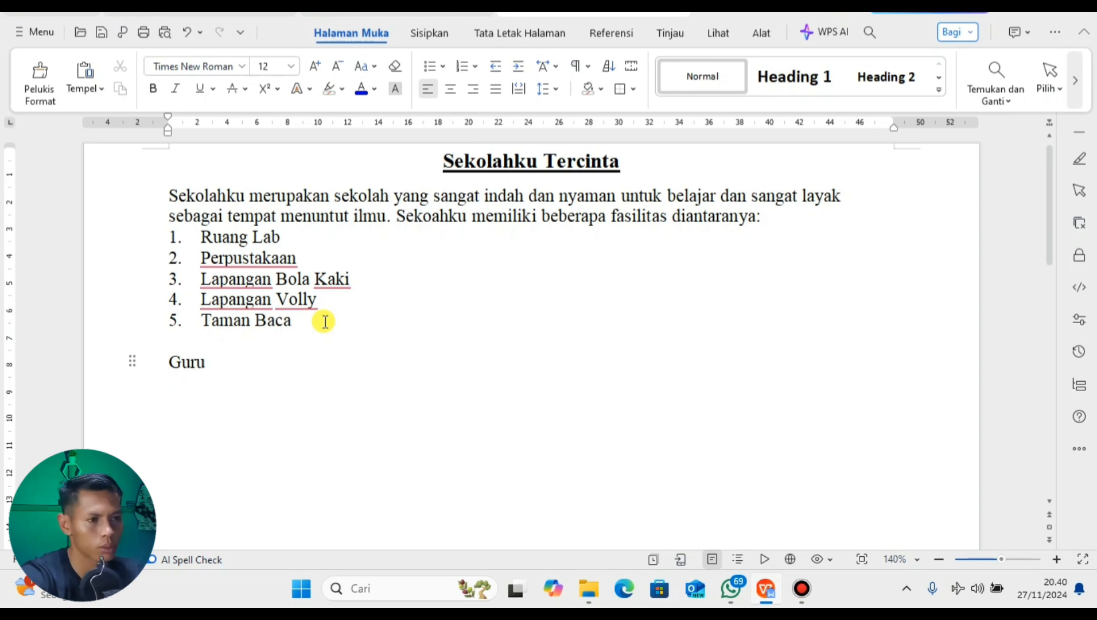
{"action": "type", "text": "di s"}
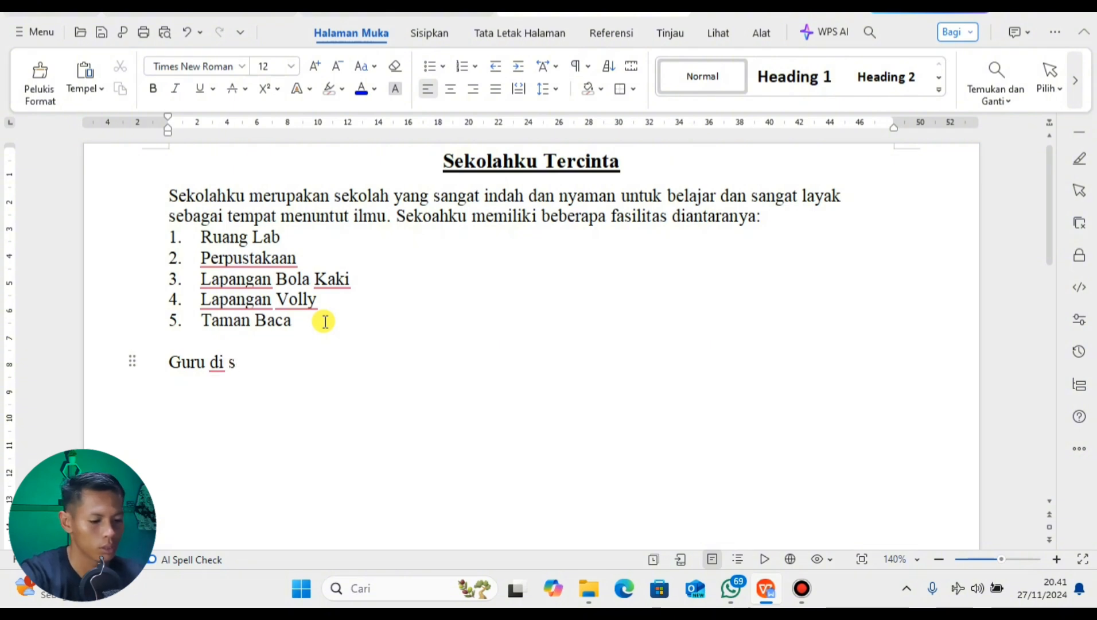
{"action": "type", "text": "ekolahku ada 10 orang"}
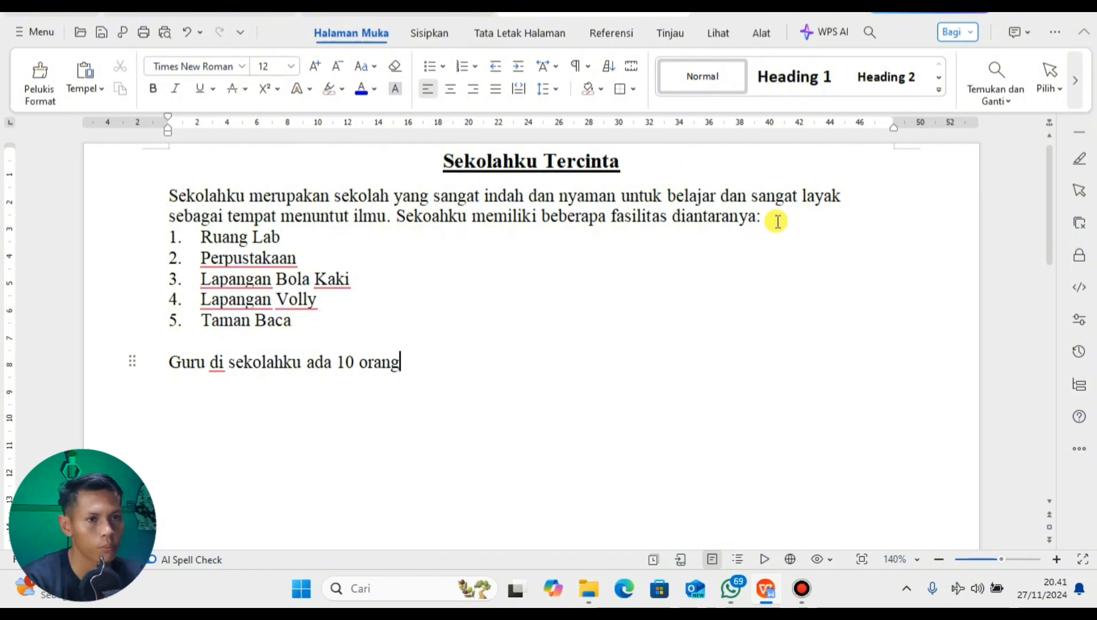
Step: Insert the sentence "Sekolahku bernama SMP PGRI 13 Sandai." before the facilities sentence in the body paragraph, and start the facilities sentence on a new line
{"action": "left_click", "coordinate": [396, 219]}
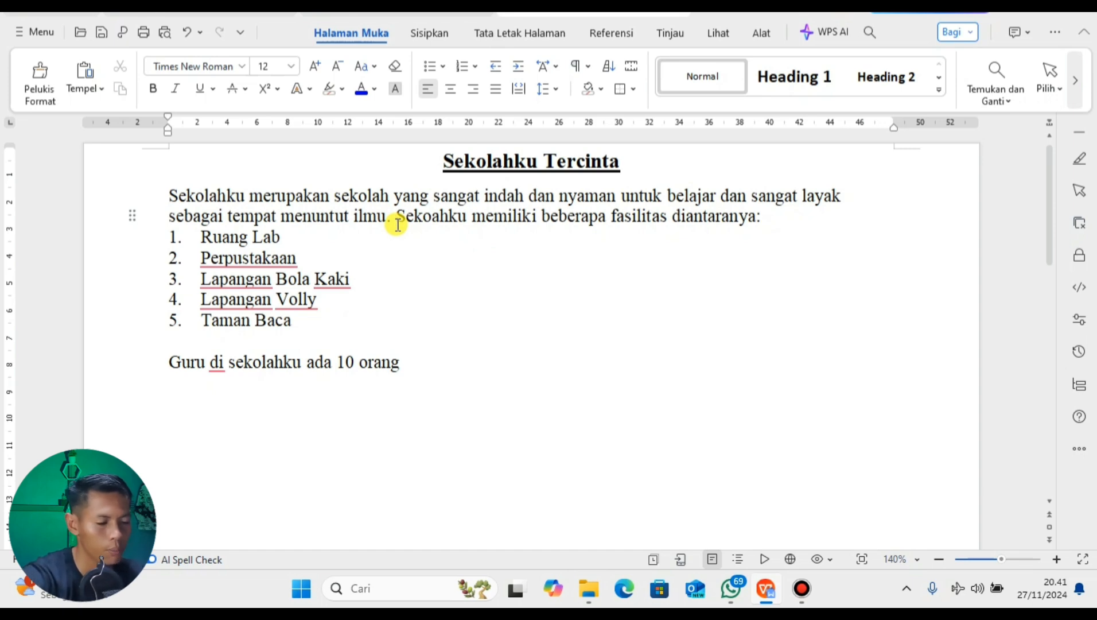
{"action": "type", "text": "Se"}
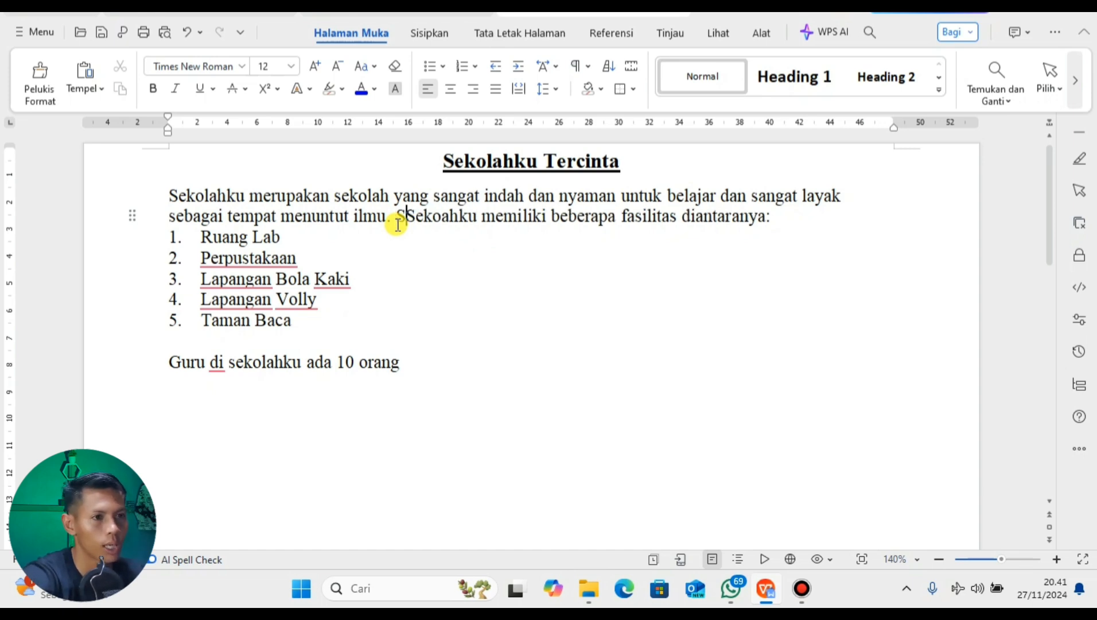
{"action": "type", "text": "kolahku b"}
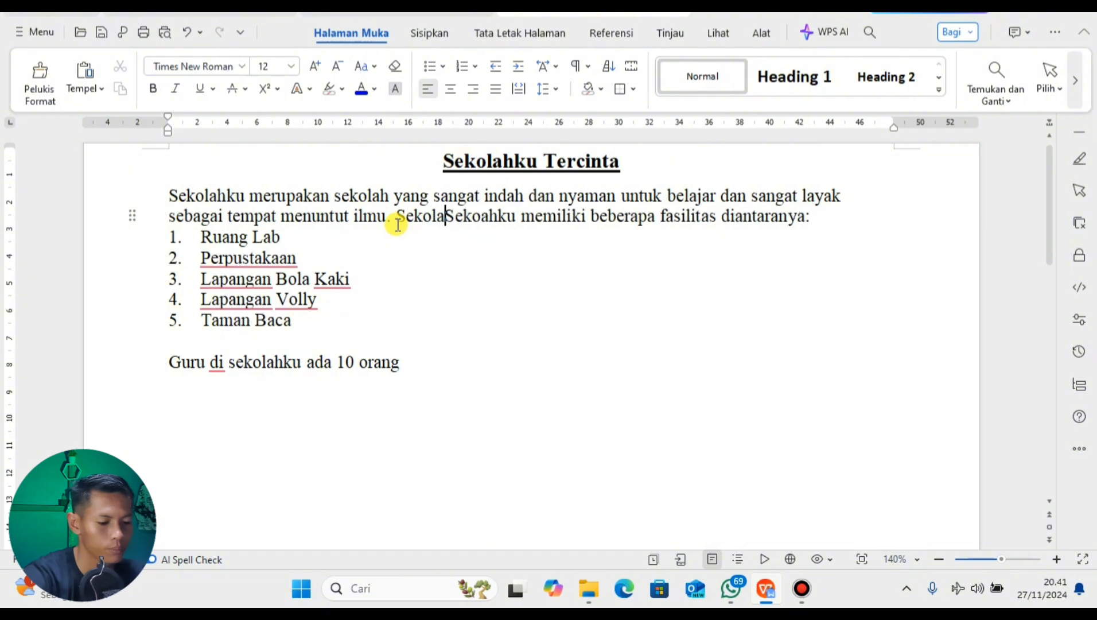
{"action": "type", "text": "ernama S"}
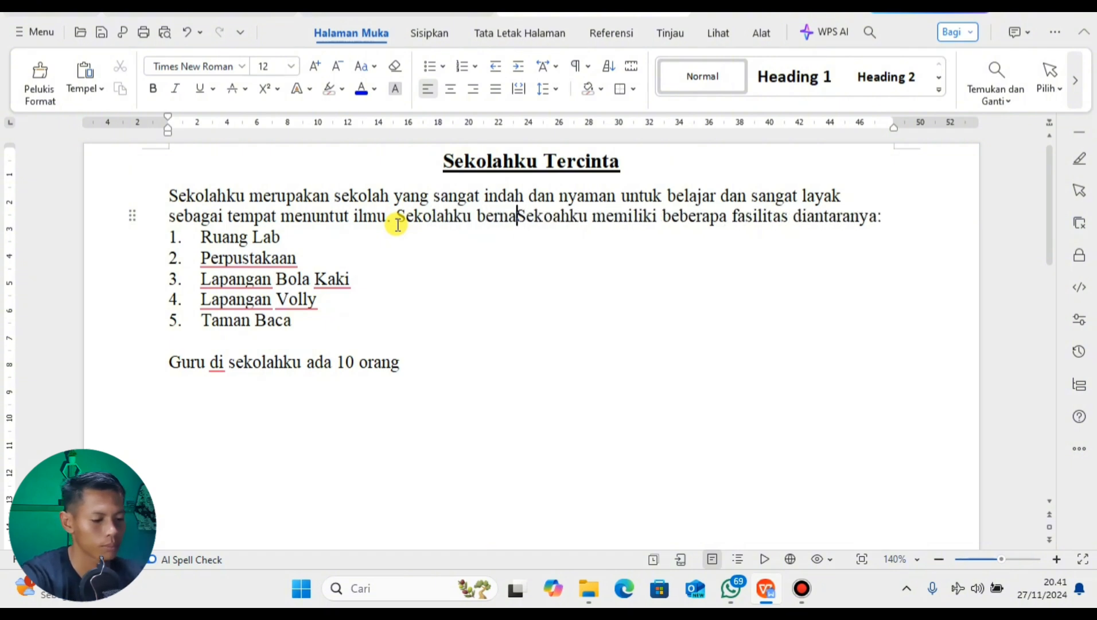
{"action": "type", "text": "MP"}
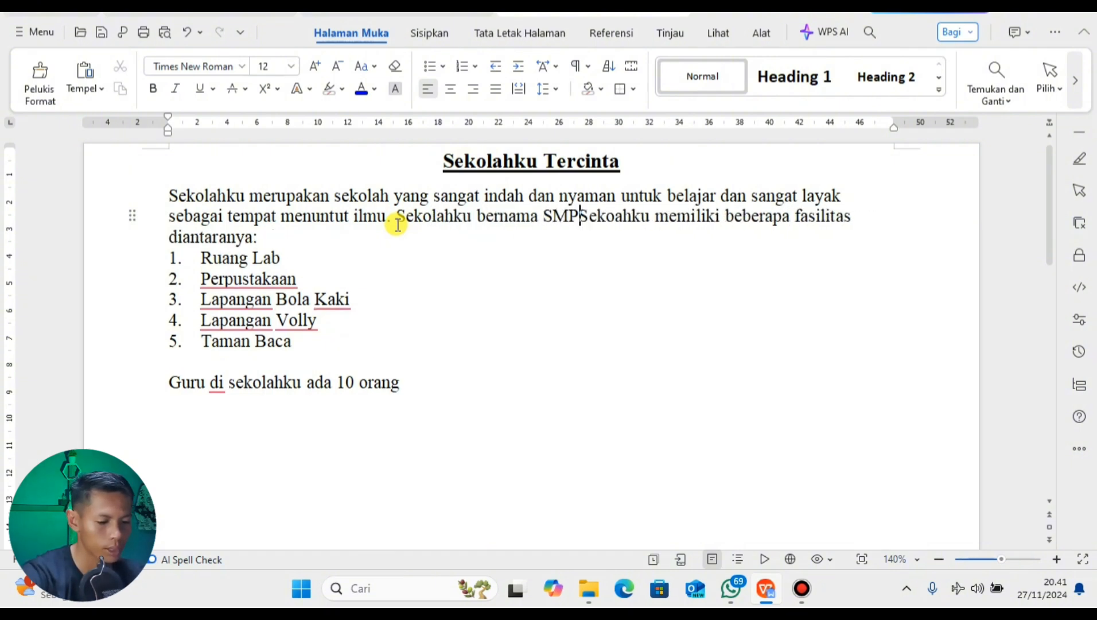
{"action": "type", "text": "P"}
{"action": "key", "text": "BackSpace"}
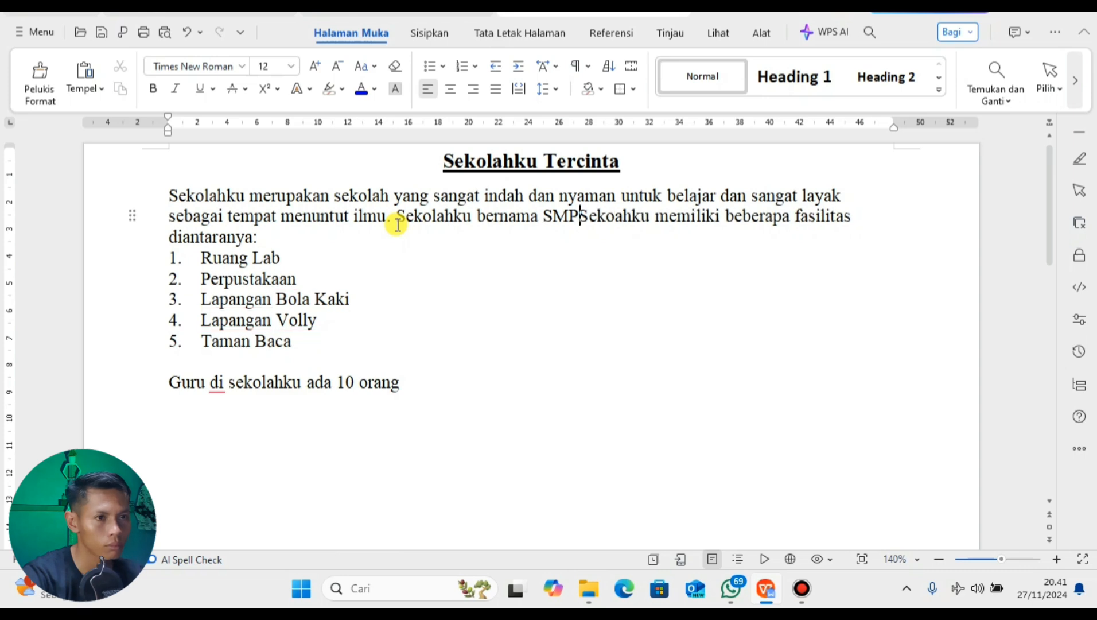
{"action": "type", "text": "PGR"}
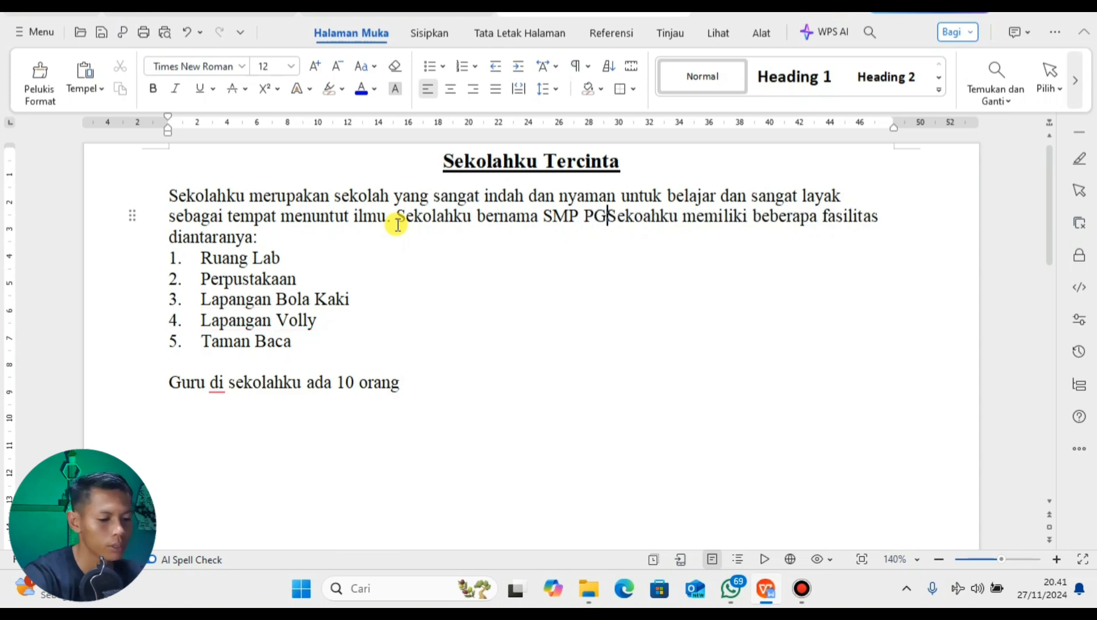
{"action": "type", "text": "I 13 S"}
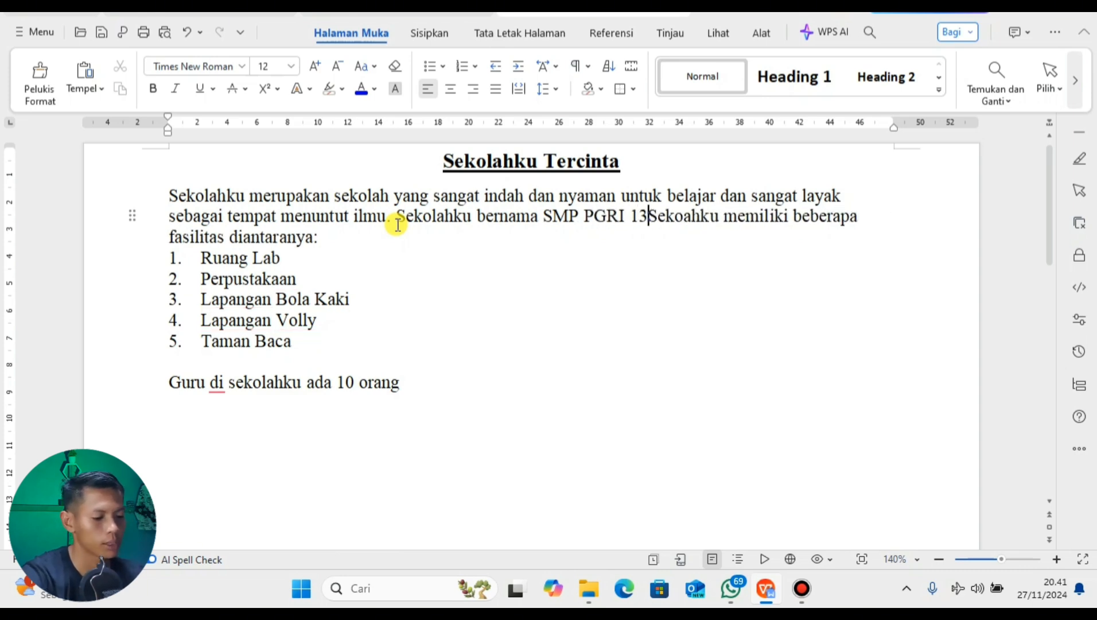
{"action": "type", "text": "andai"}
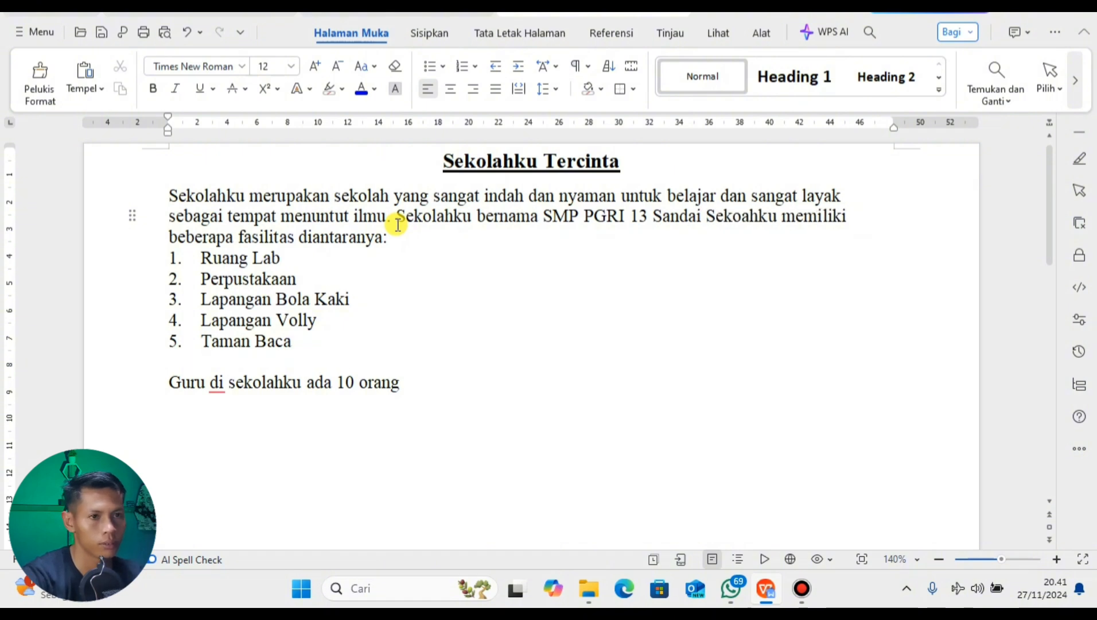
{"action": "key", "text": "BackSpace"}
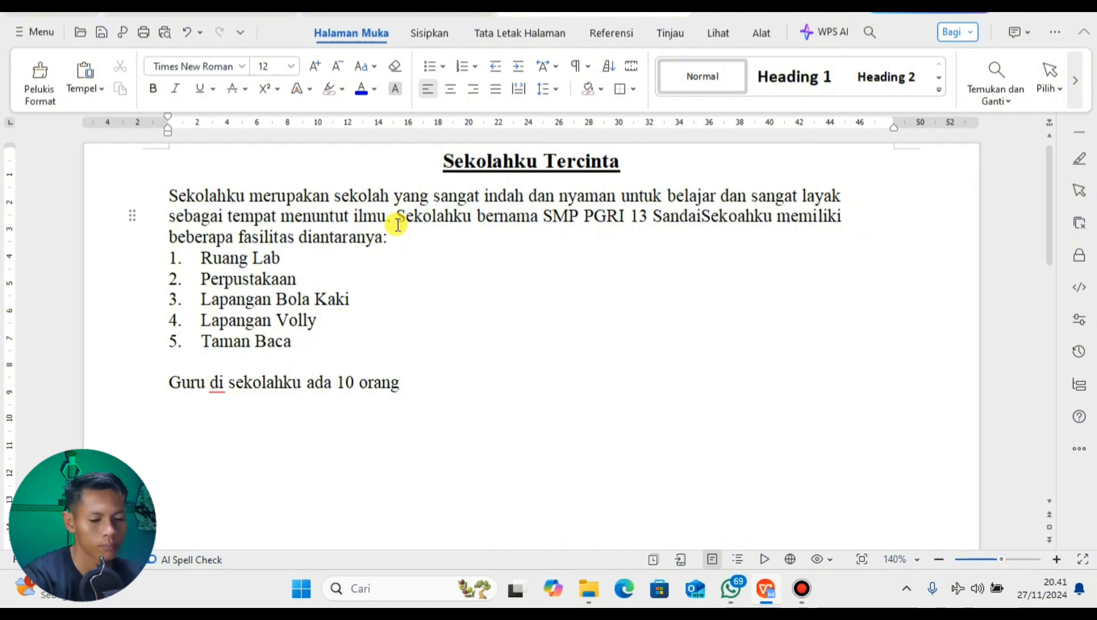
{"action": "type", "text": "."}
{"action": "key", "text": "Return"}
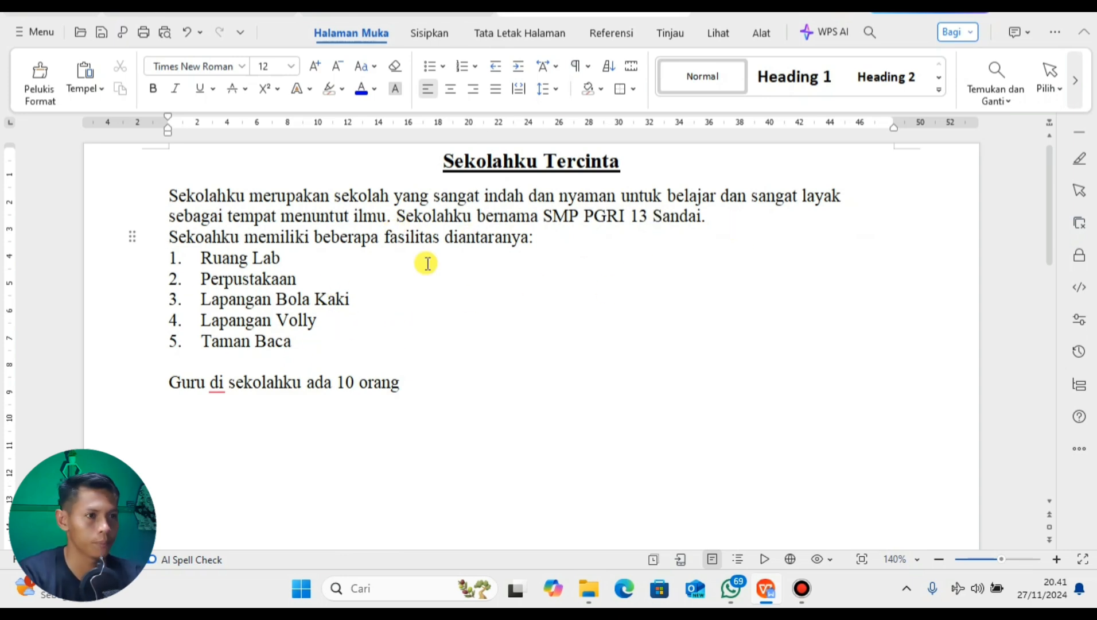
Step: End the line "Guru di sekolahku ada 10 orang" with a period
{"action": "left_click", "coordinate": [424, 392]}
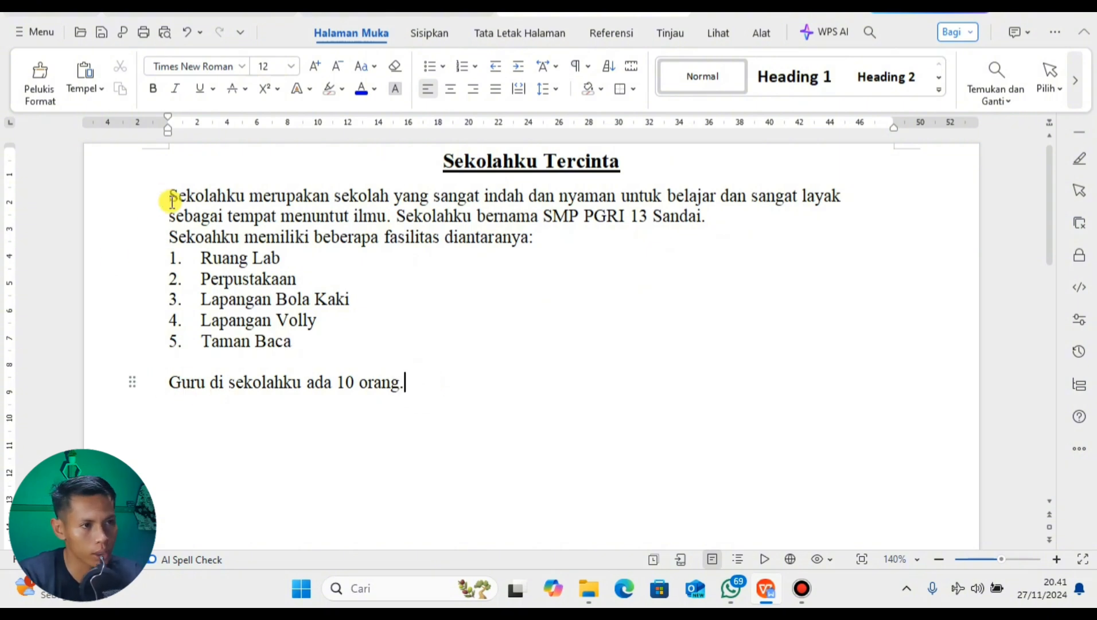
{"action": "left_click_drag", "start_coordinate": [170, 198], "coordinate": [429, 382]}
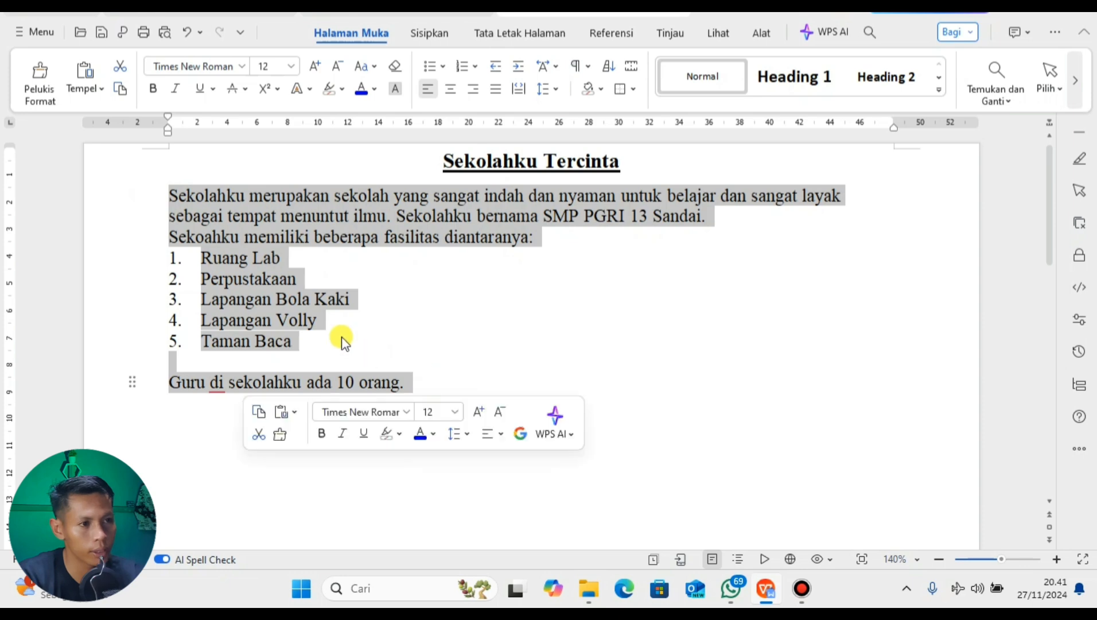
{"action": "left_click", "coordinate": [429, 341]}
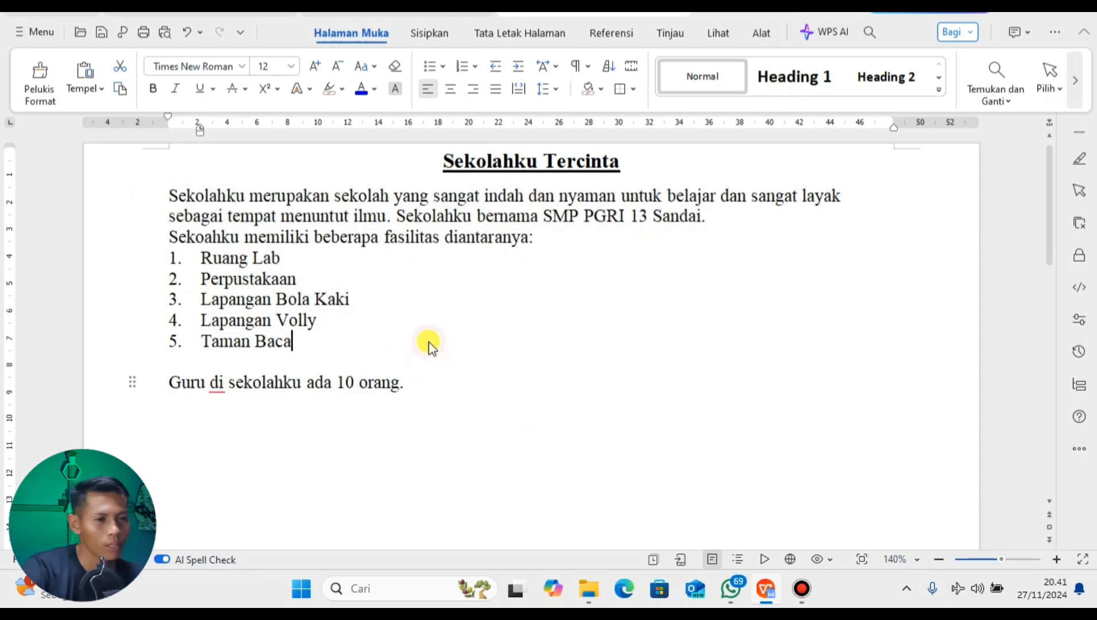
{"action": "left_click", "coordinate": [432, 383]}
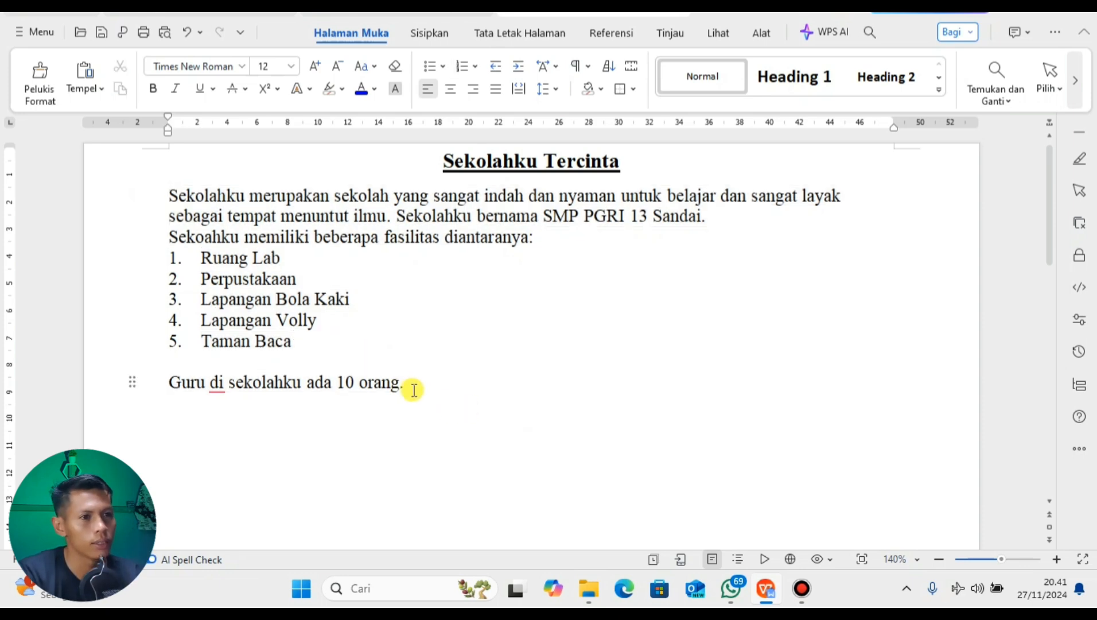
{"action": "left_click", "coordinate": [443, 161]}
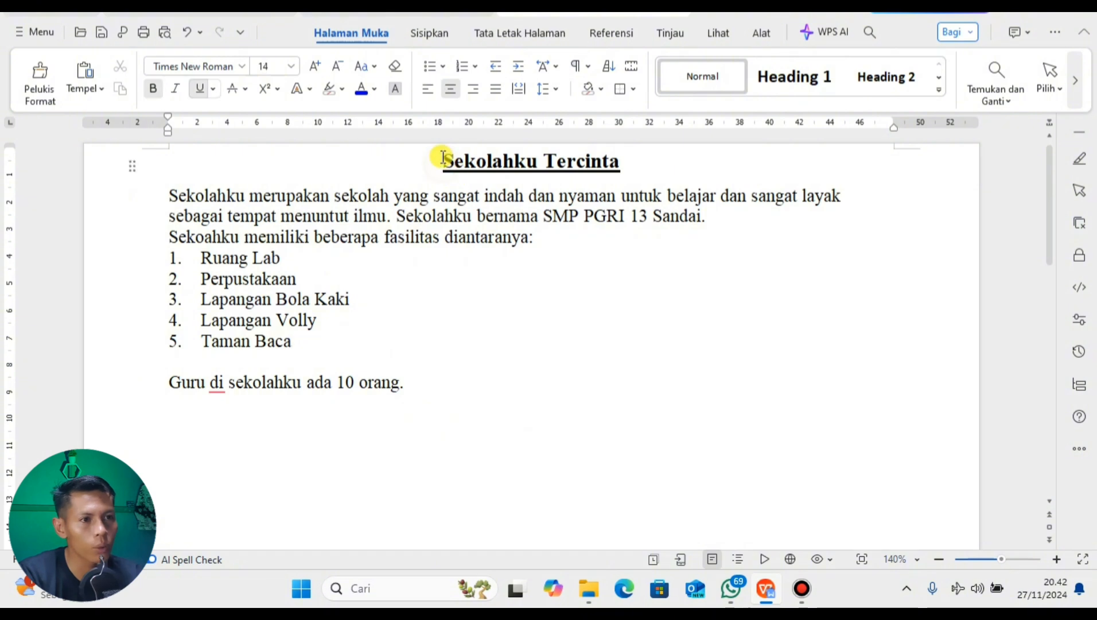
{"action": "left_click", "coordinate": [662, 160]}
{"action": "left_click", "coordinate": [433, 172]}
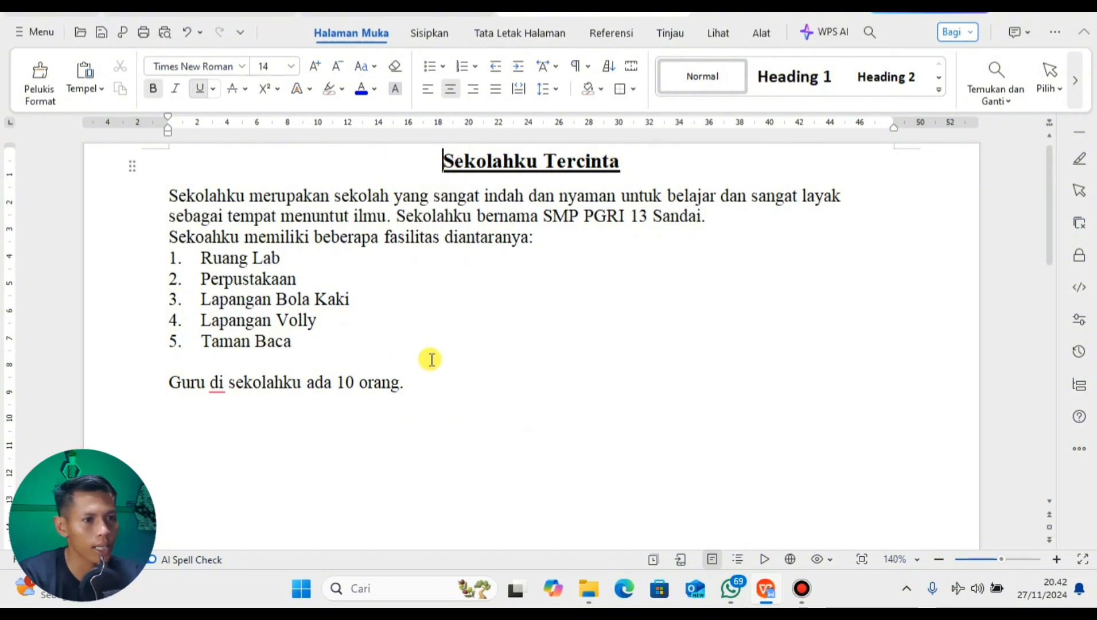
{"action": "left_click", "coordinate": [418, 386]}
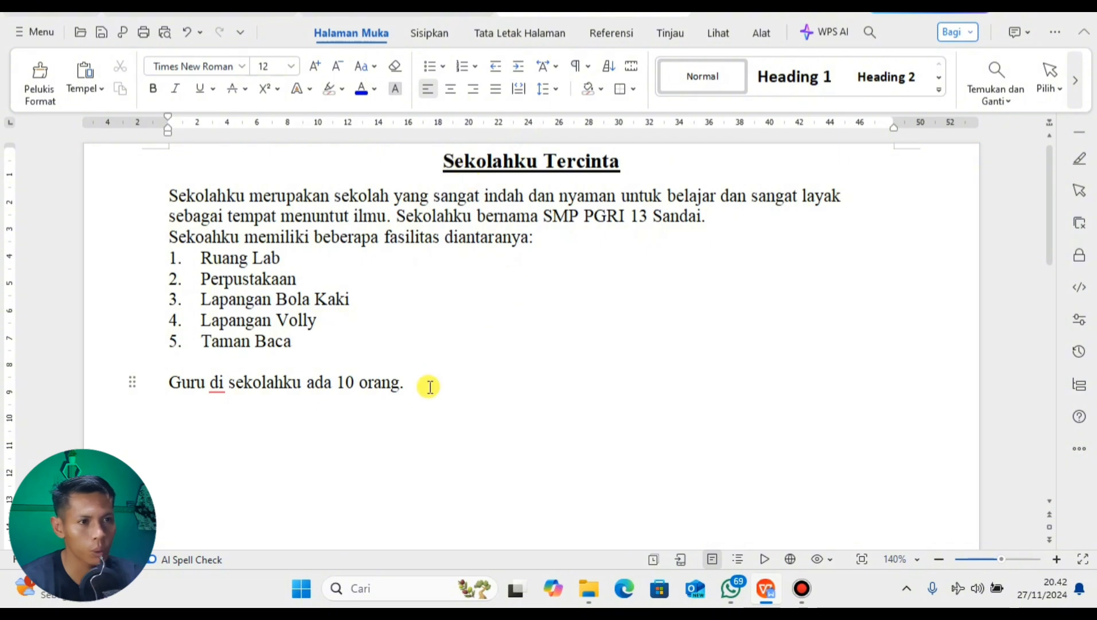
{"action": "left_click", "coordinate": [440, 165]}
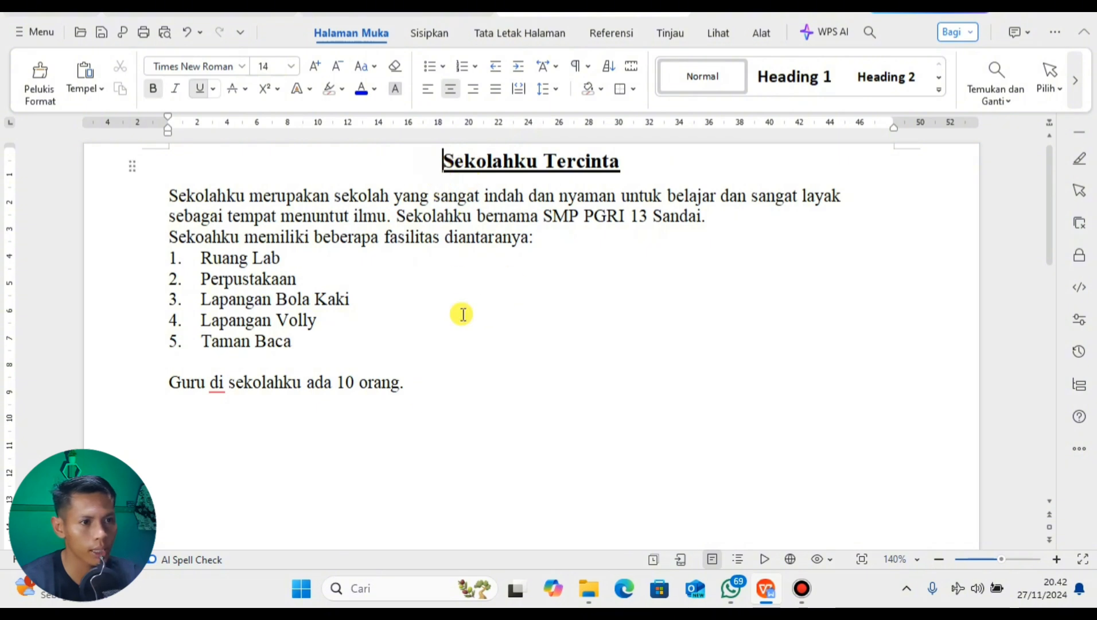
{"action": "left_click", "coordinate": [454, 382]}
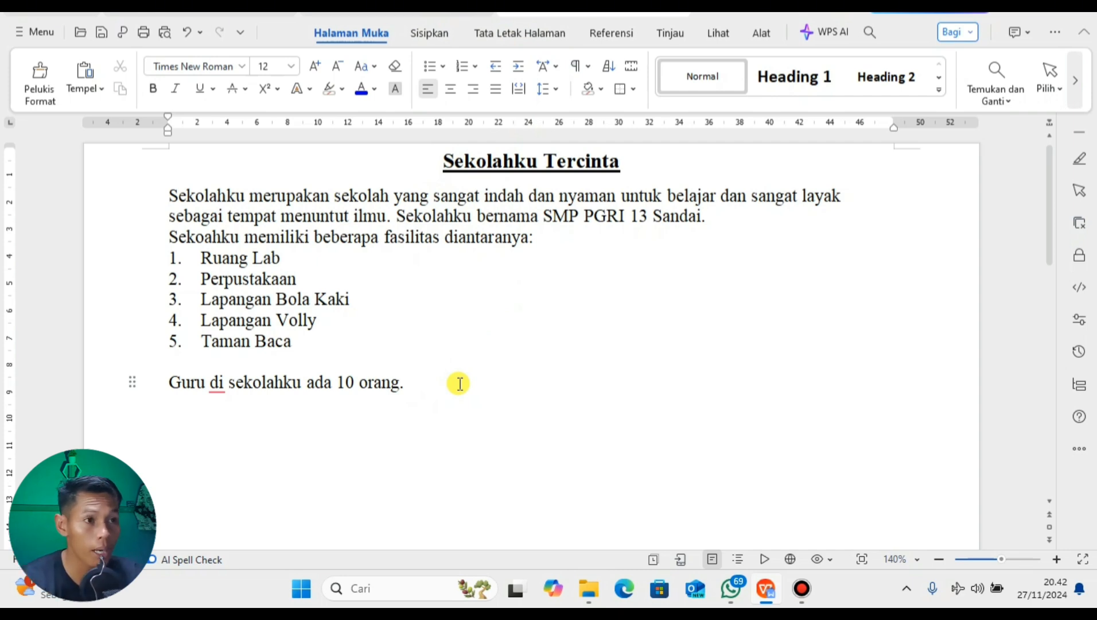
Step: Apply the Normal margin preset to the document, with 2,54 cm top and bottom and 3,18 cm left and right
{"action": "left_click", "coordinate": [520, 38]}
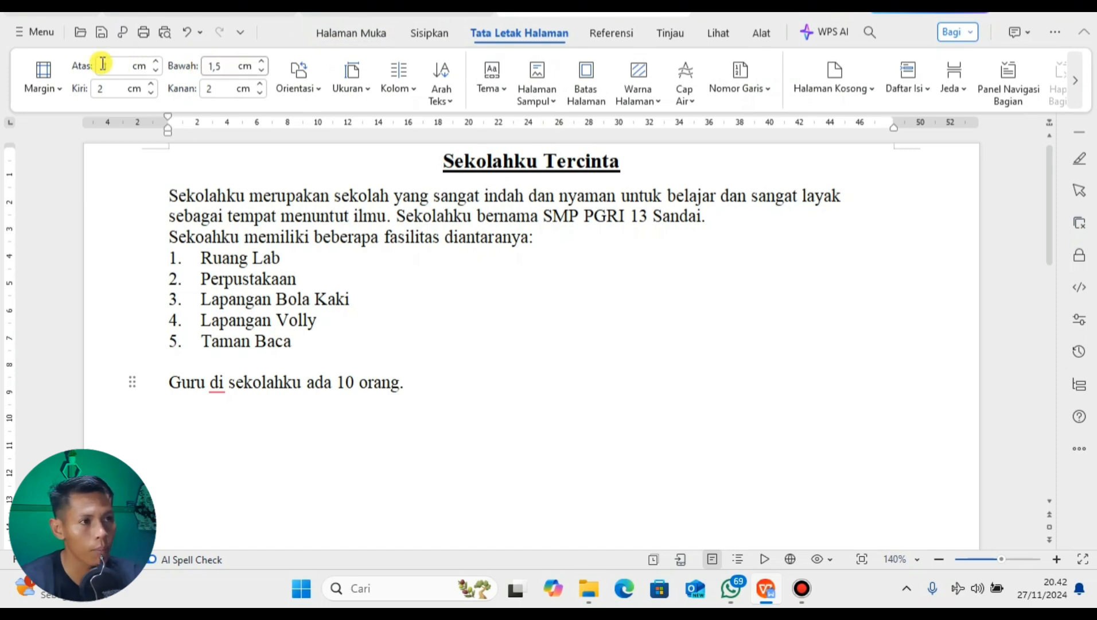
{"action": "left_click", "coordinate": [58, 90]}
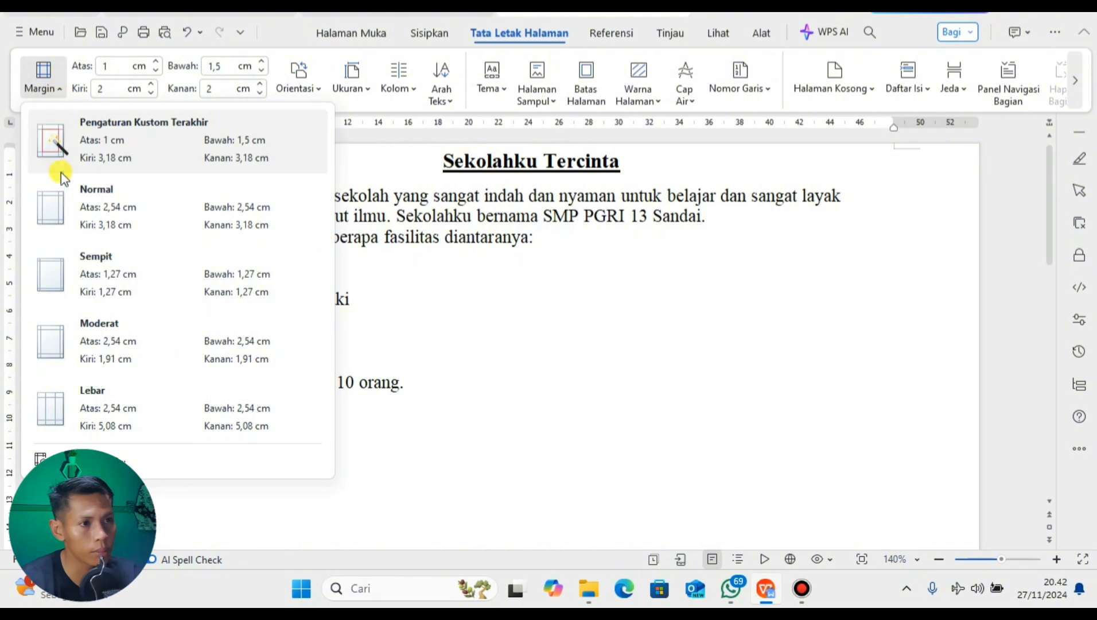
{"action": "left_click", "coordinate": [61, 204]}
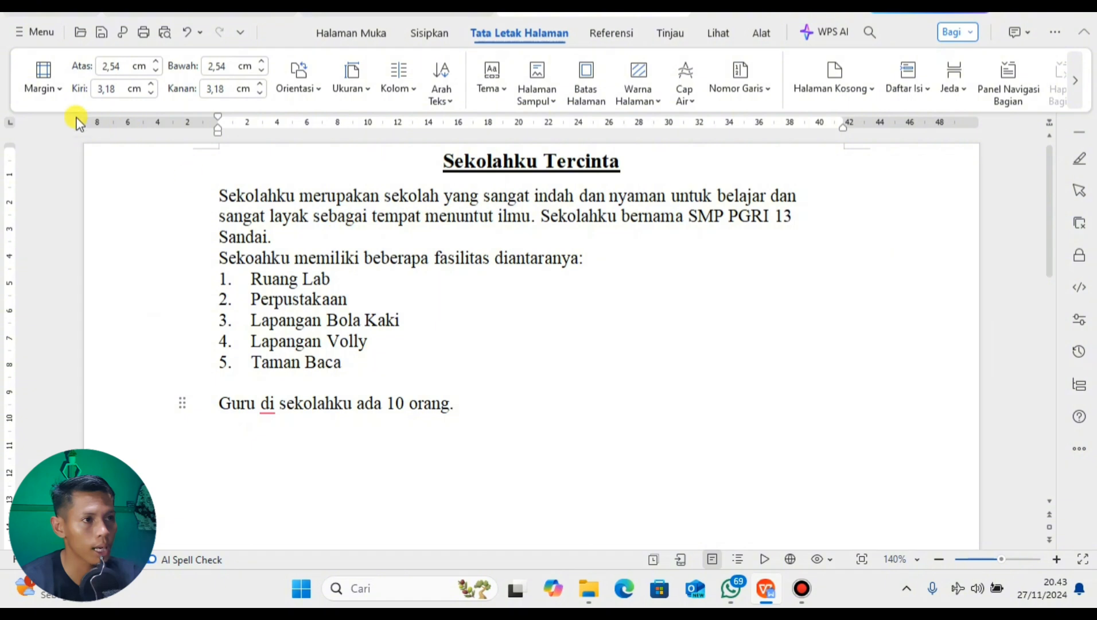
Step: Open the custom margin settings and examine the margin, paper and layout options of the page setup
{"action": "left_click", "coordinate": [60, 88]}
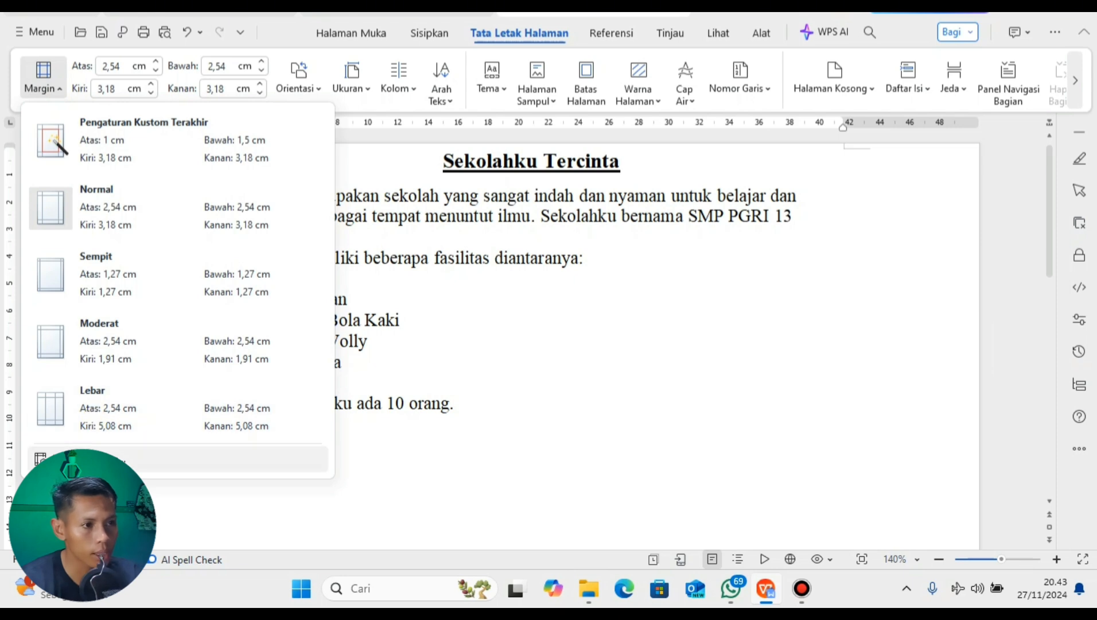
{"action": "left_click", "coordinate": [88, 460]}
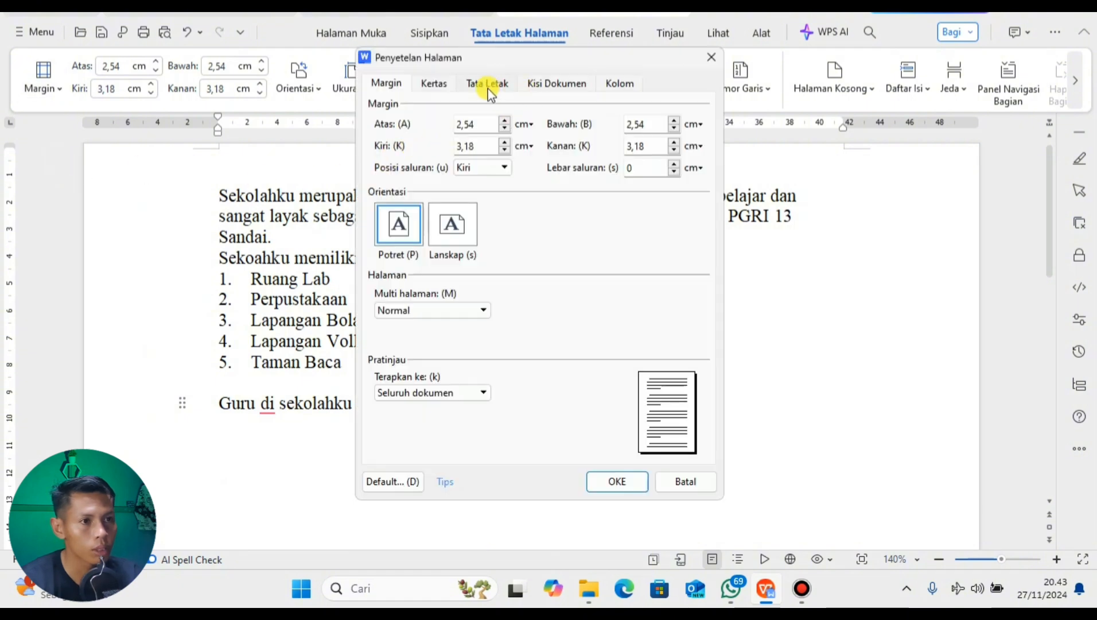
{"action": "left_click", "coordinate": [487, 85]}
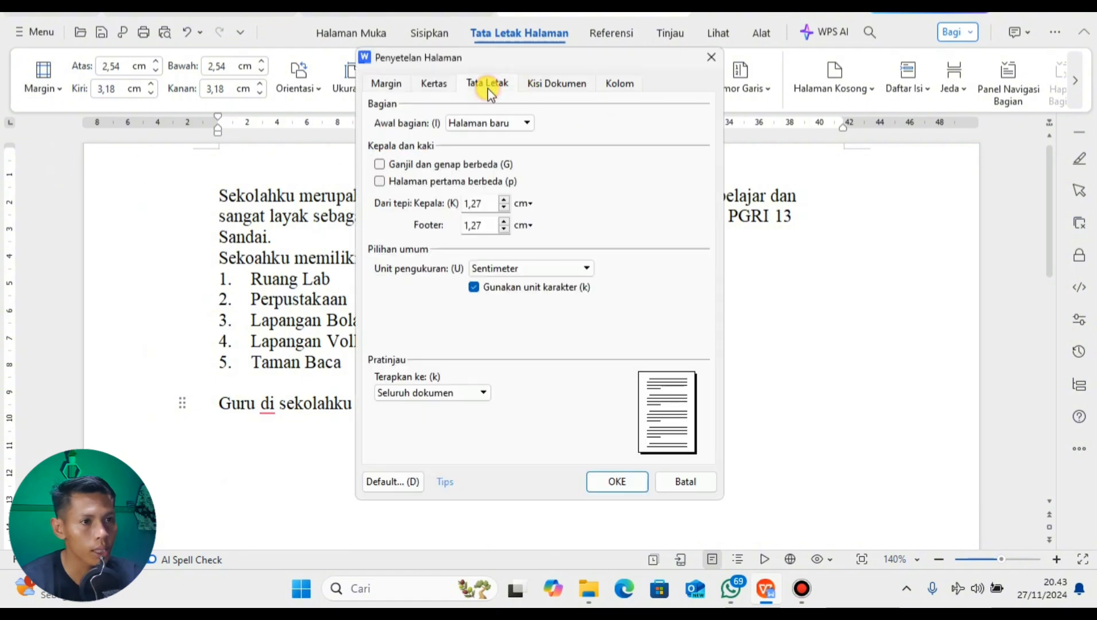
{"action": "left_click", "coordinate": [441, 85]}
{"action": "left_click", "coordinate": [387, 87]}
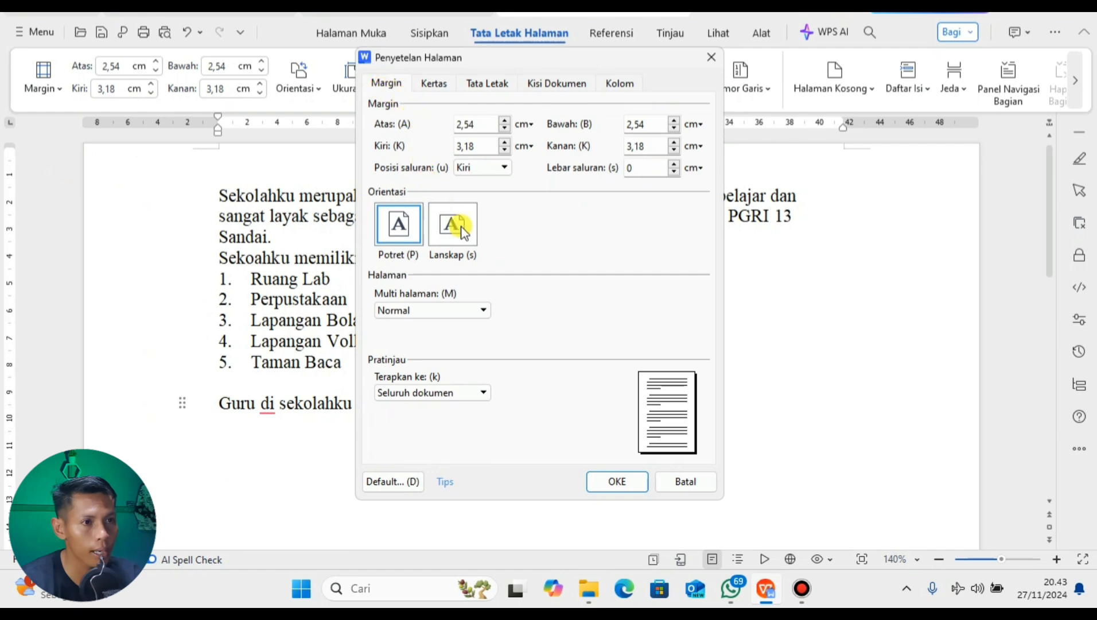
{"action": "double_click", "coordinate": [483, 124]}
{"action": "left_click_drag", "start_coordinate": [479, 125], "coordinate": [457, 125]}
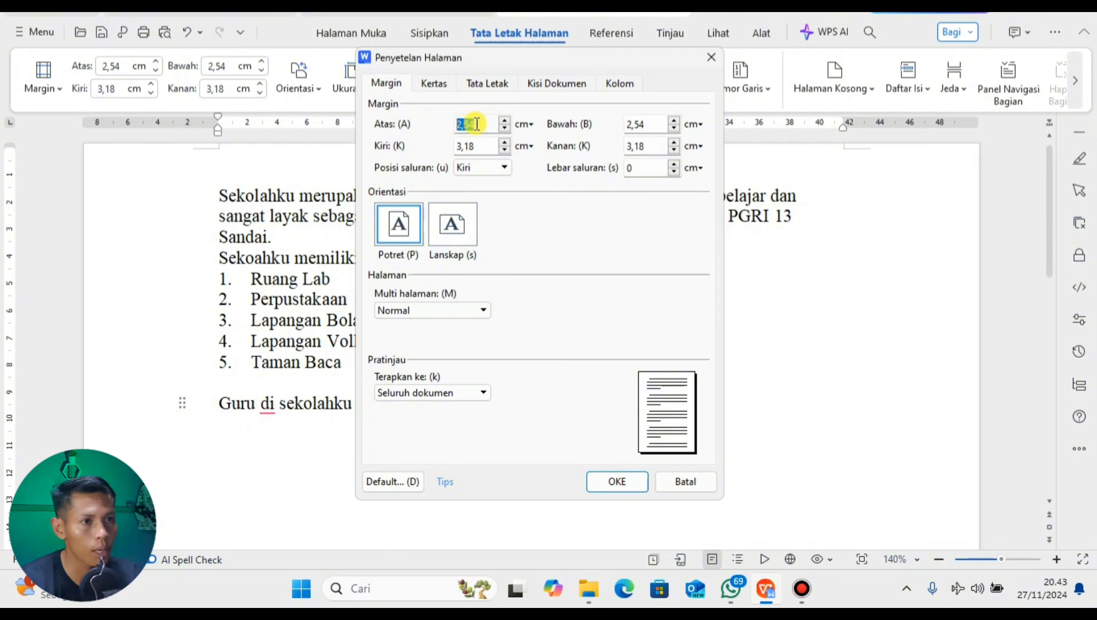
{"action": "left_click", "coordinate": [486, 126]}
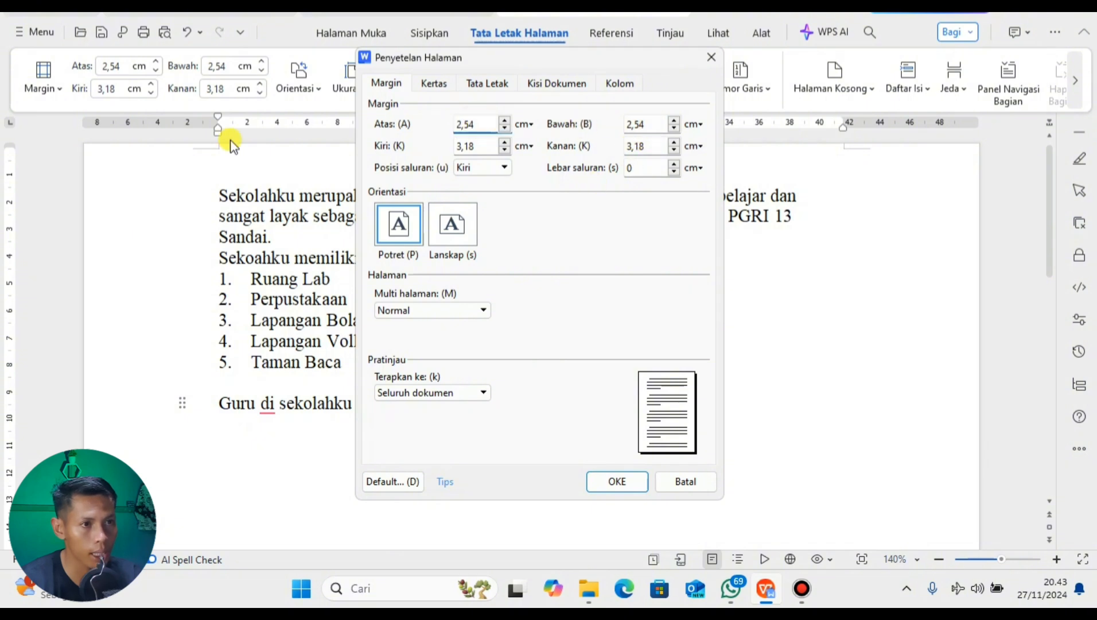
{"action": "double_click", "coordinate": [475, 126]}
Step: Choose A4 as the paper size for the whole document and confirm the page setup
{"action": "left_click", "coordinate": [433, 84]}
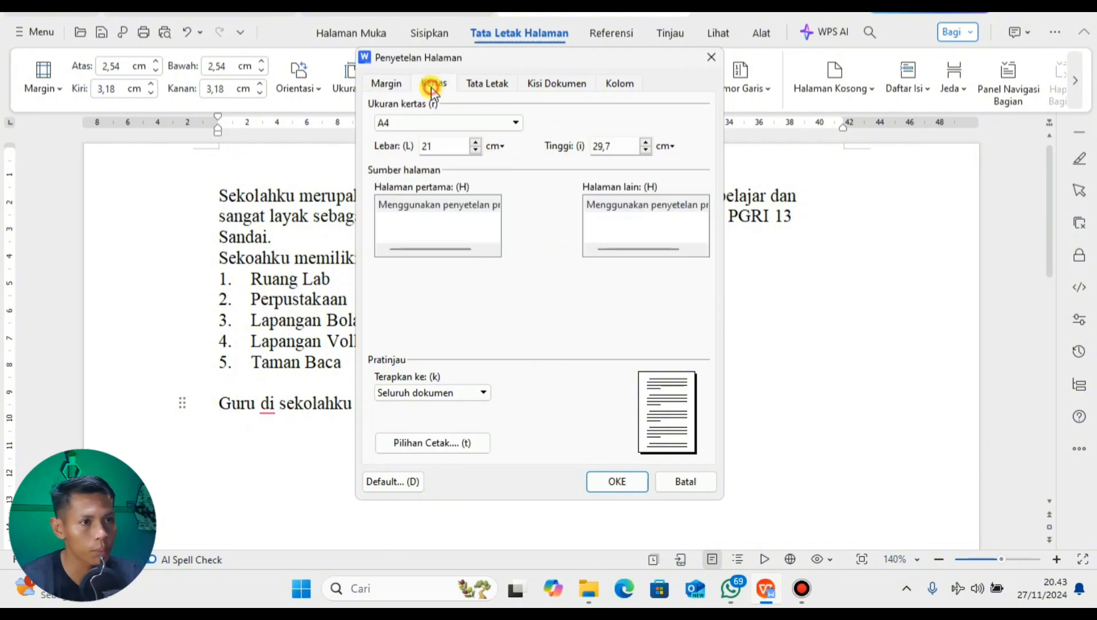
{"action": "left_click", "coordinate": [516, 125]}
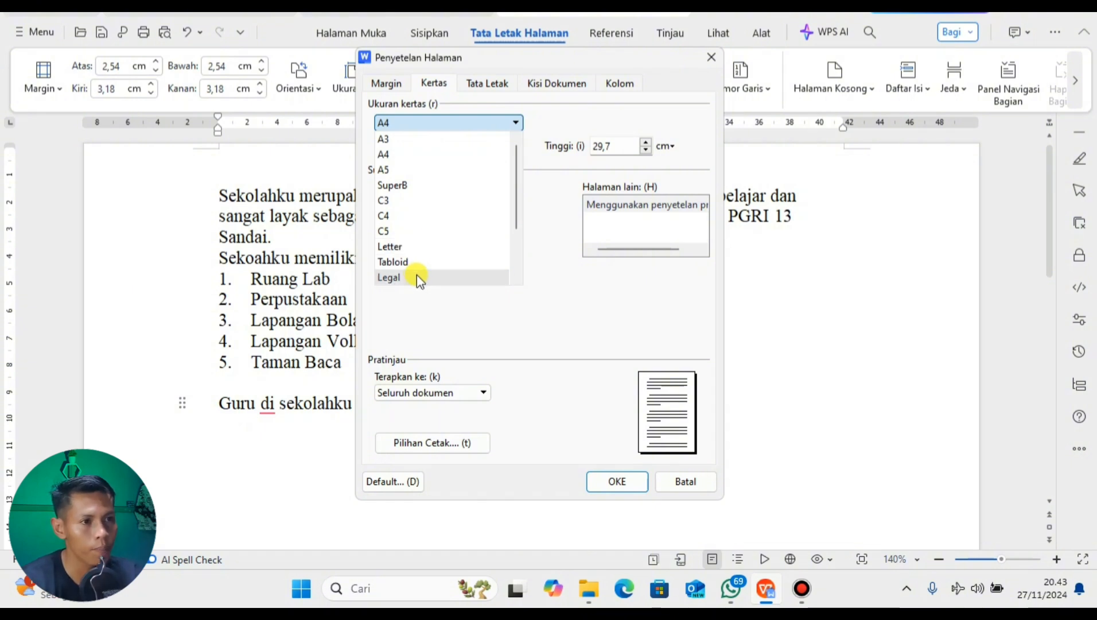
{"action": "left_click", "coordinate": [385, 153]}
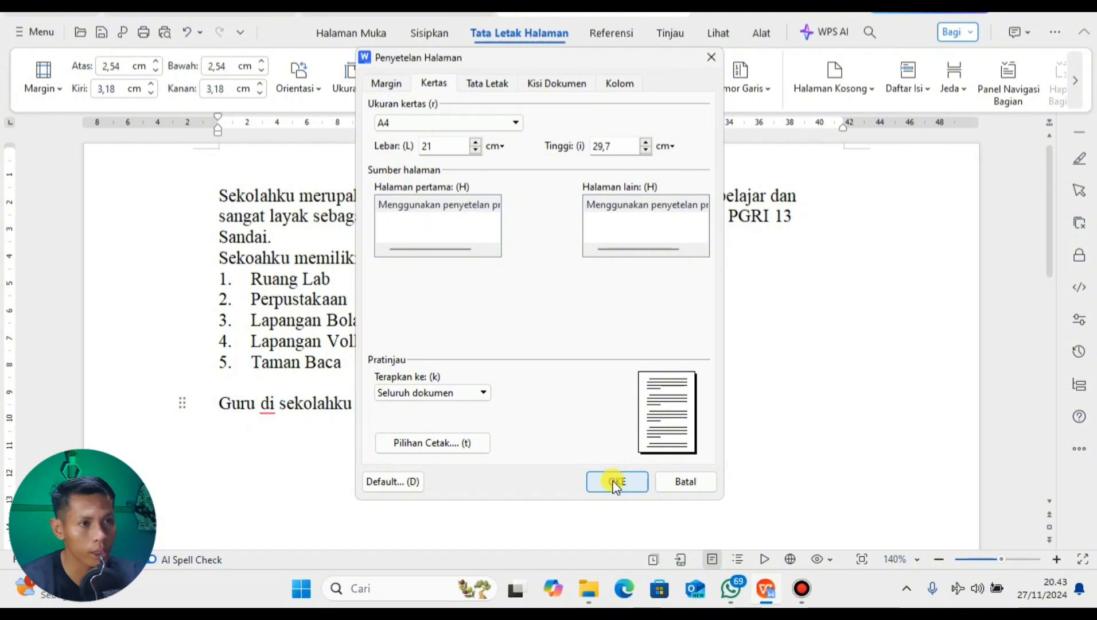
{"action": "left_click", "coordinate": [490, 84]}
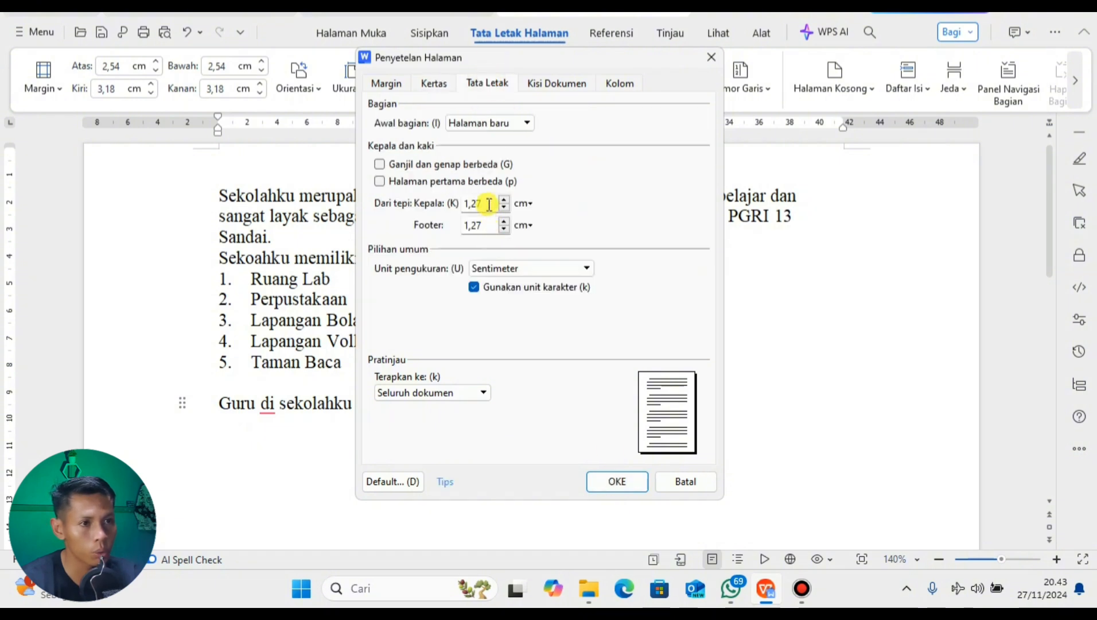
{"action": "left_click", "coordinate": [380, 84]}
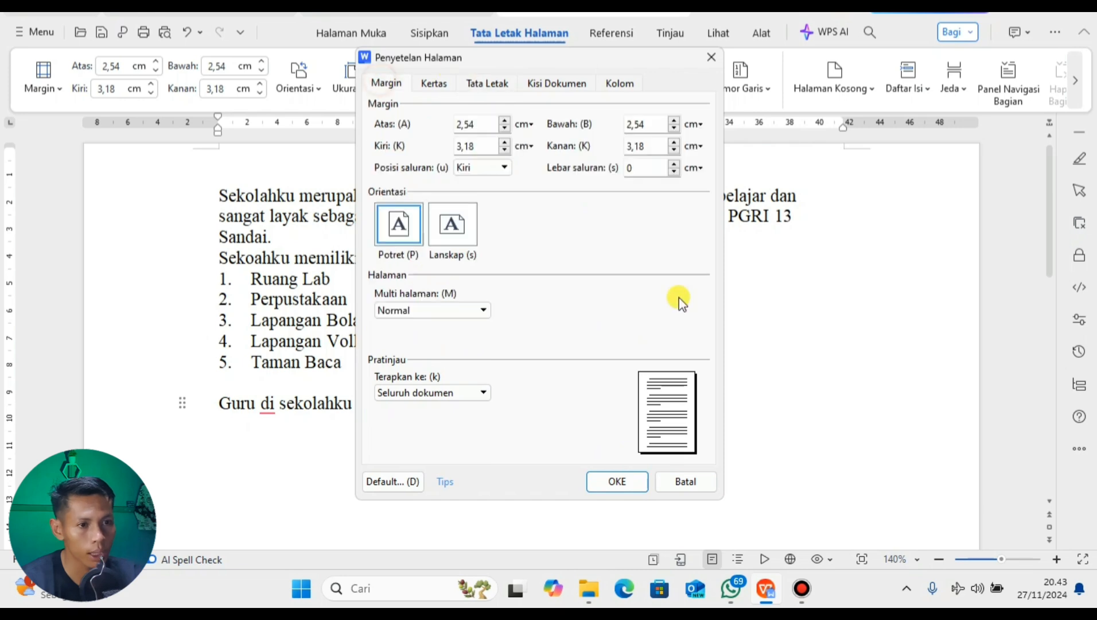
{"action": "left_click", "coordinate": [613, 483]}
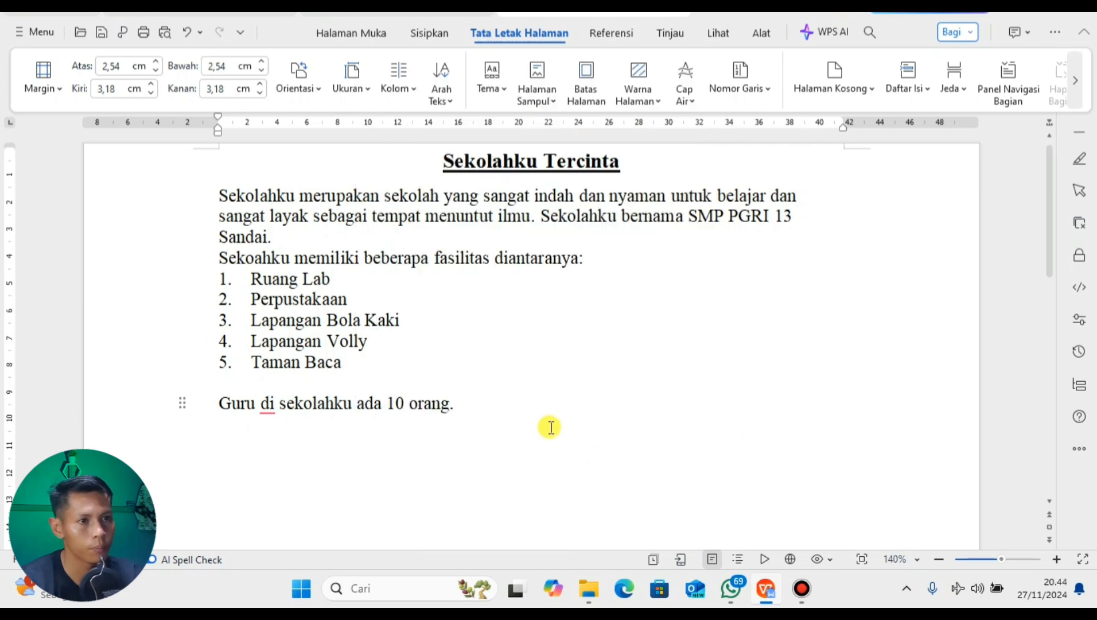
{"action": "left_click", "coordinate": [443, 165]}
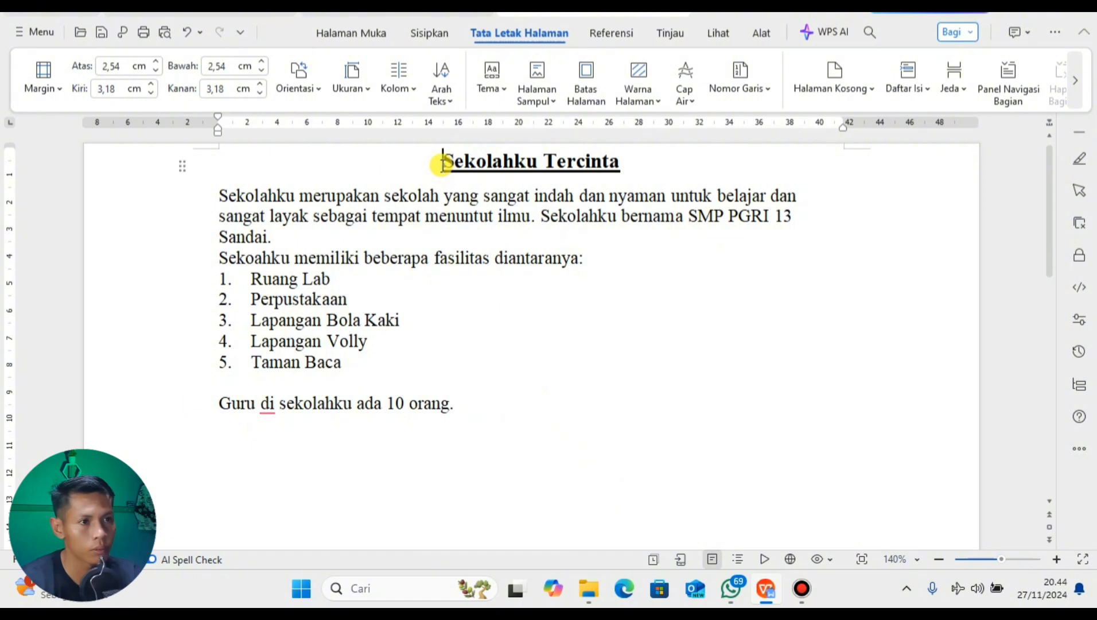
{"action": "double_click", "coordinate": [418, 149]}
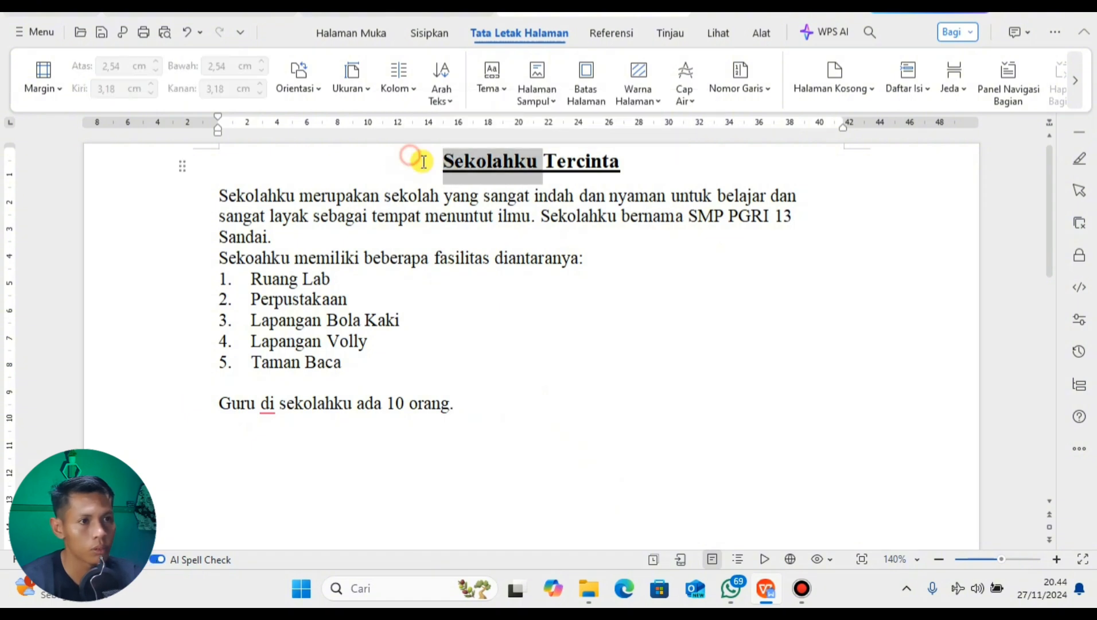
{"action": "left_click", "coordinate": [421, 158]}
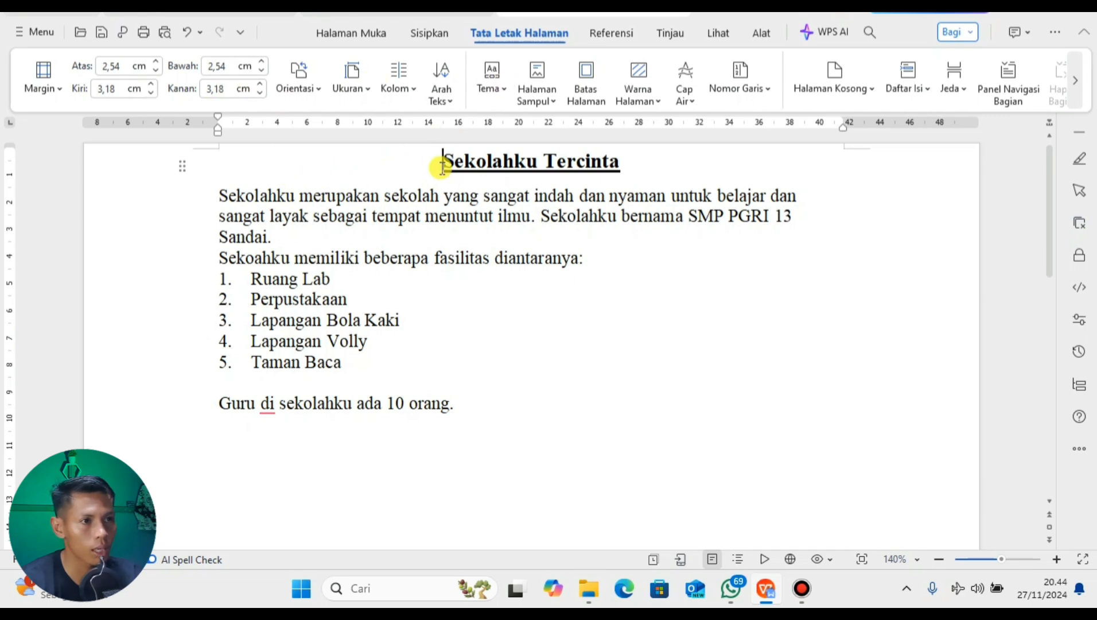
Step: Set the document's top margin to 3 cm and its bottom margin to 2 cm
{"action": "left_click", "coordinate": [124, 65]}
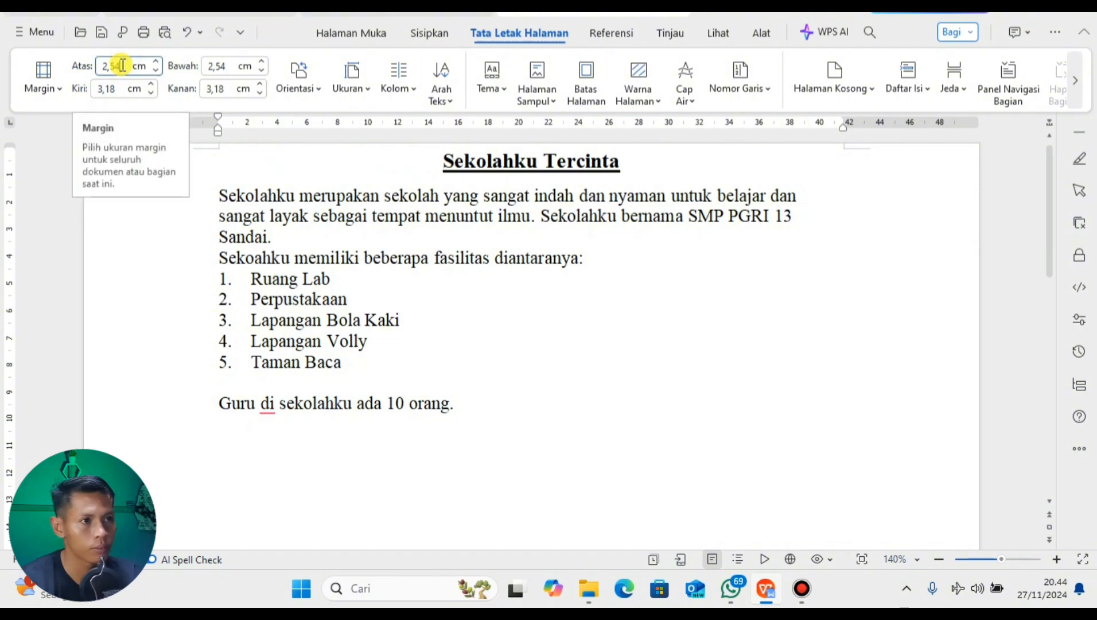
{"action": "left_click_drag", "start_coordinate": [123, 65], "coordinate": [85, 67]}
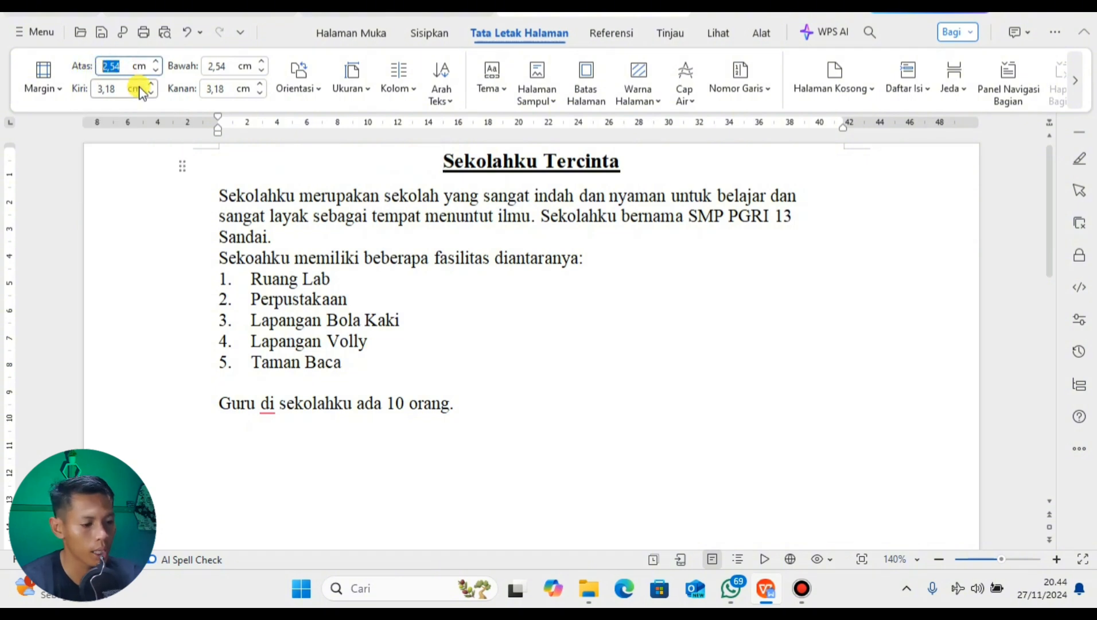
{"action": "type", "text": "3"}
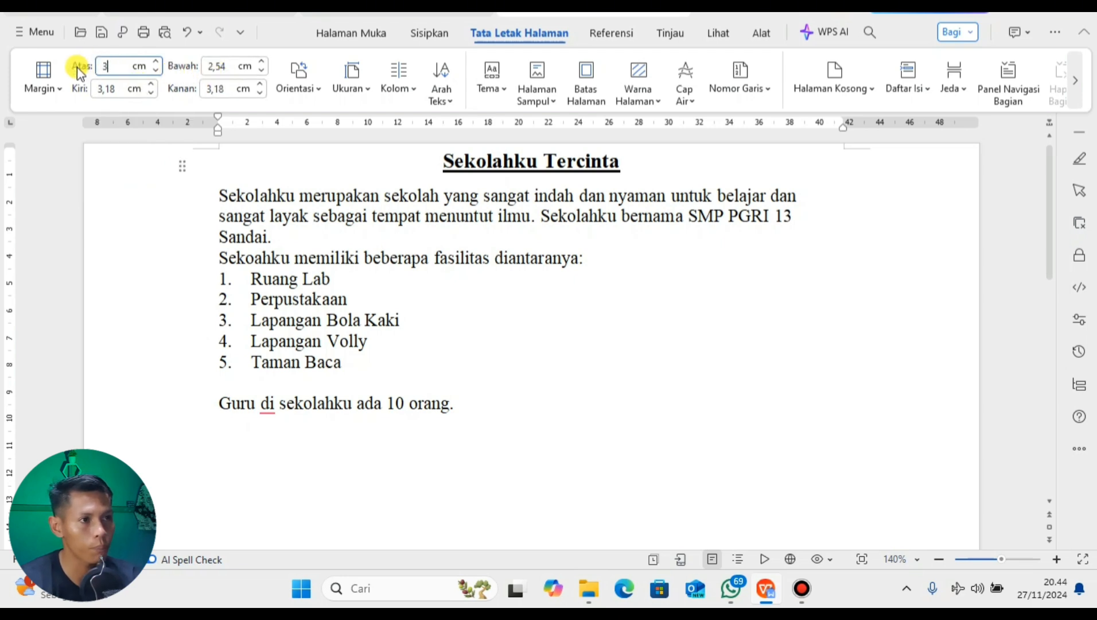
{"action": "left_click", "coordinate": [229, 67]}
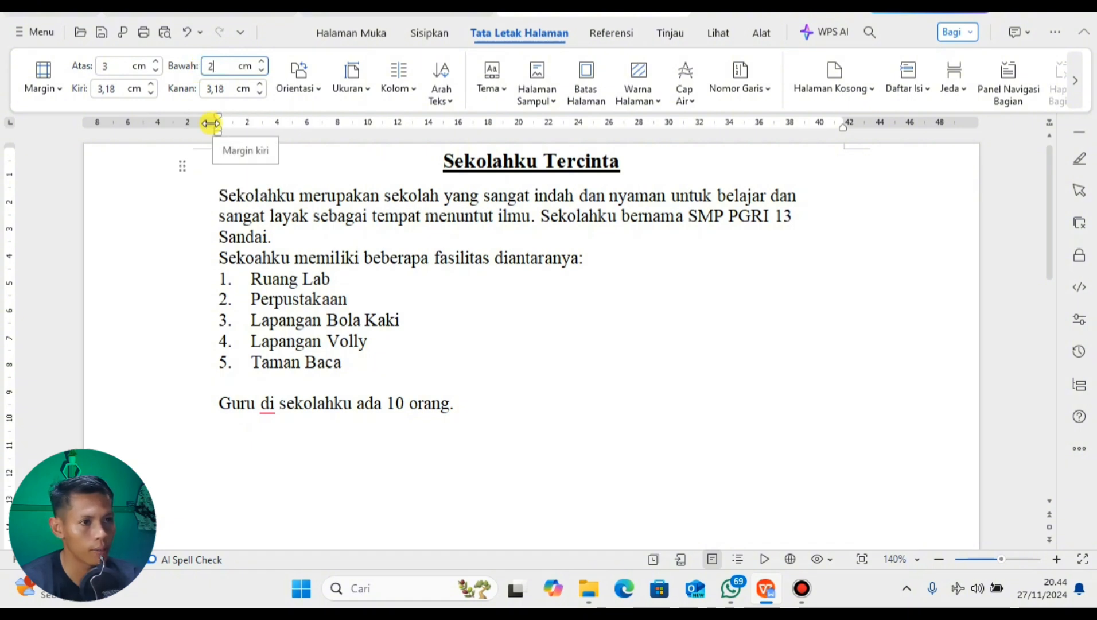
{"action": "left_click", "coordinate": [518, 390]}
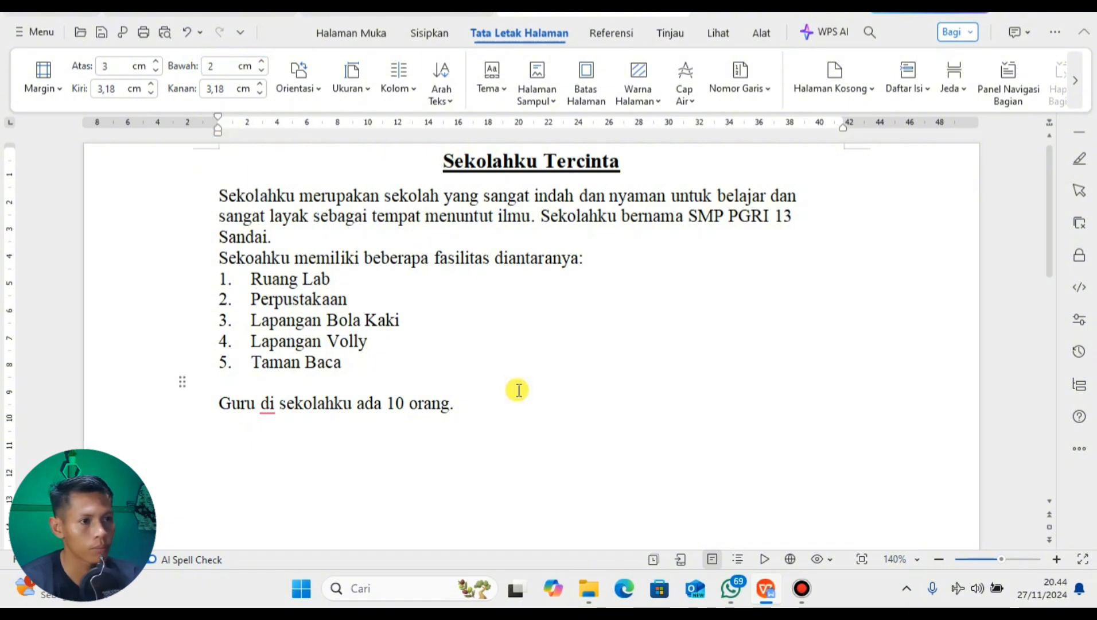
Step: Switch the page orientation to landscape and zoom out to show the full page width
{"action": "left_click", "coordinate": [287, 159]}
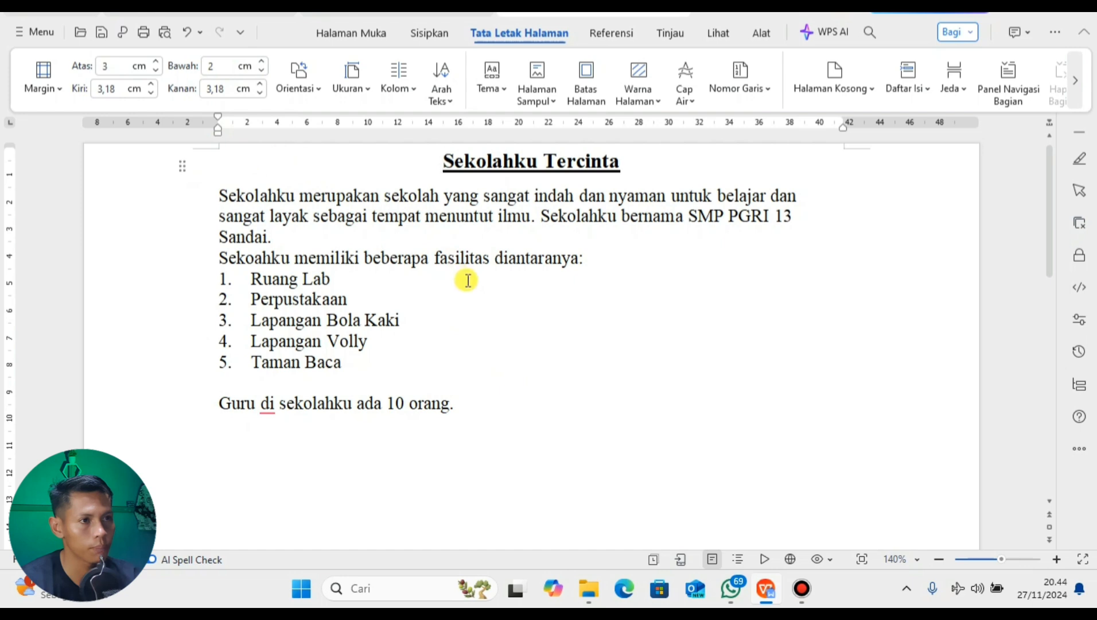
{"action": "left_click", "coordinate": [315, 86]}
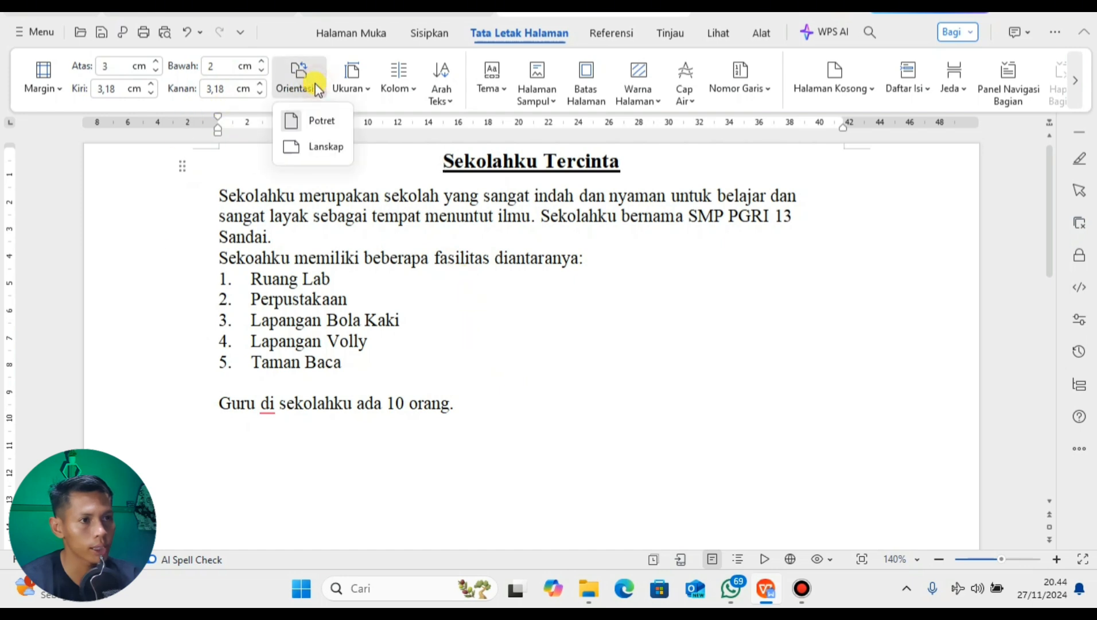
{"action": "left_click", "coordinate": [319, 148]}
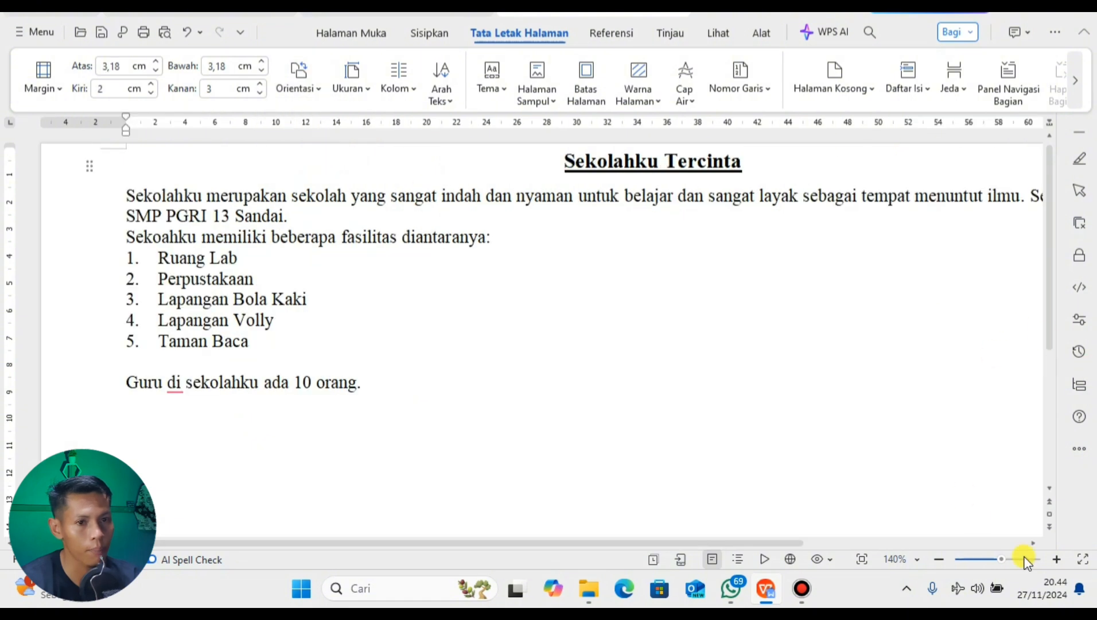
{"action": "left_click", "coordinate": [987, 559]}
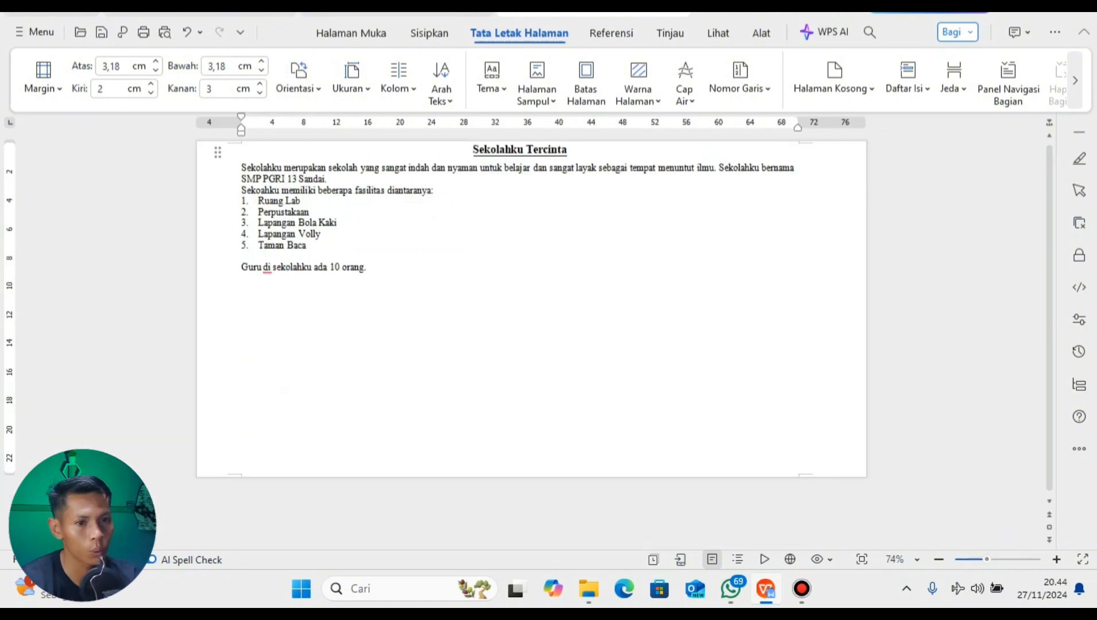
{"action": "left_click", "coordinate": [995, 558]}
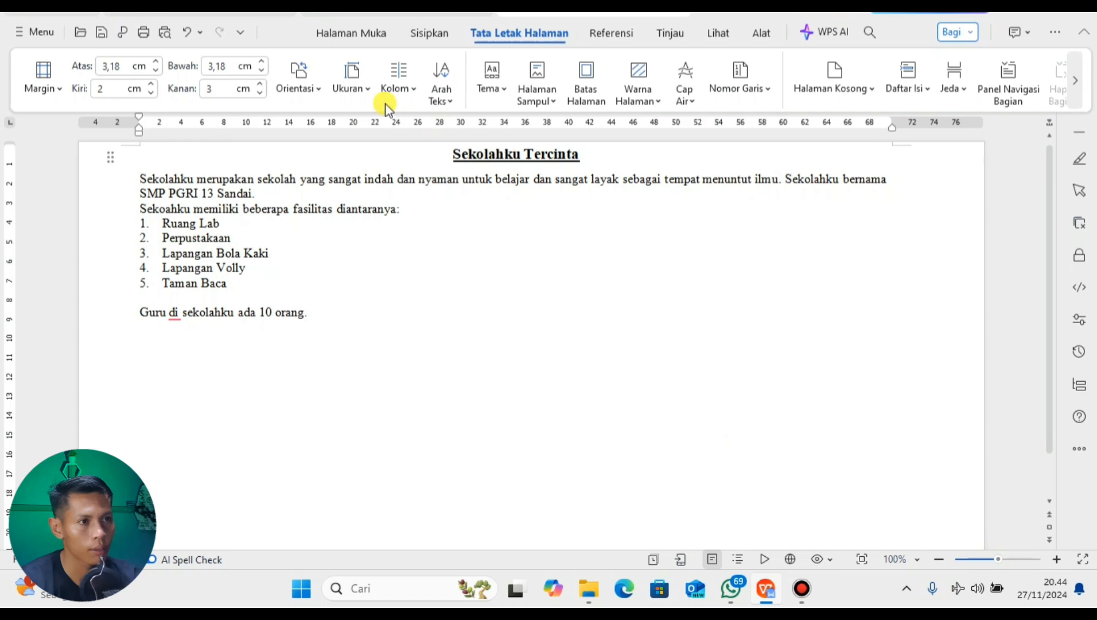
Step: Return the page orientation to portrait and enlarge the page view to 110%
{"action": "left_click", "coordinate": [304, 89]}
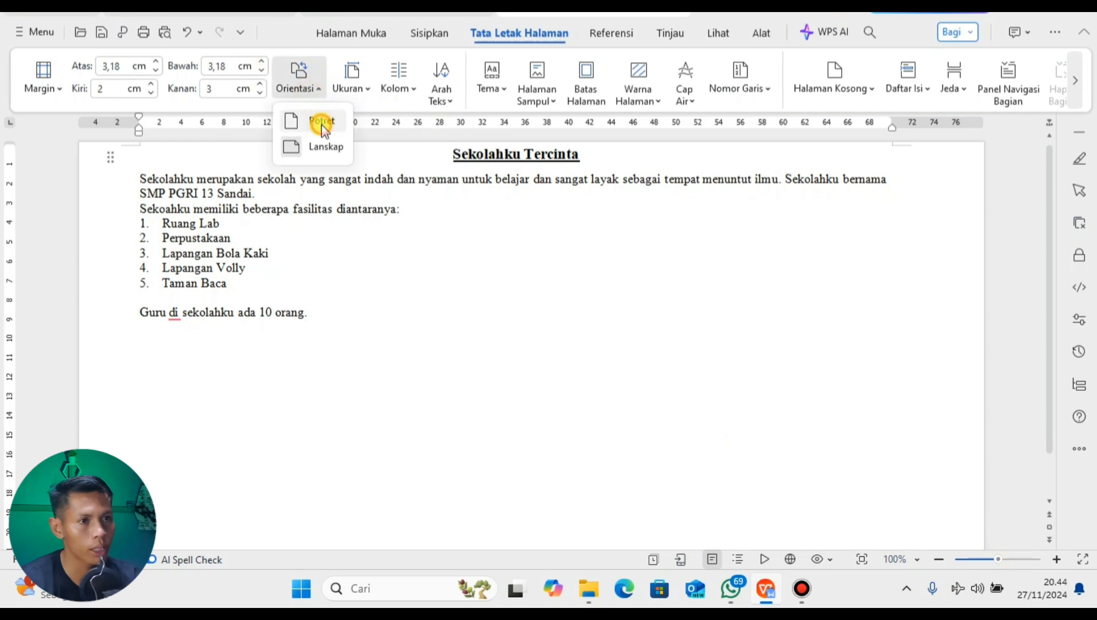
{"action": "left_click", "coordinate": [321, 143]}
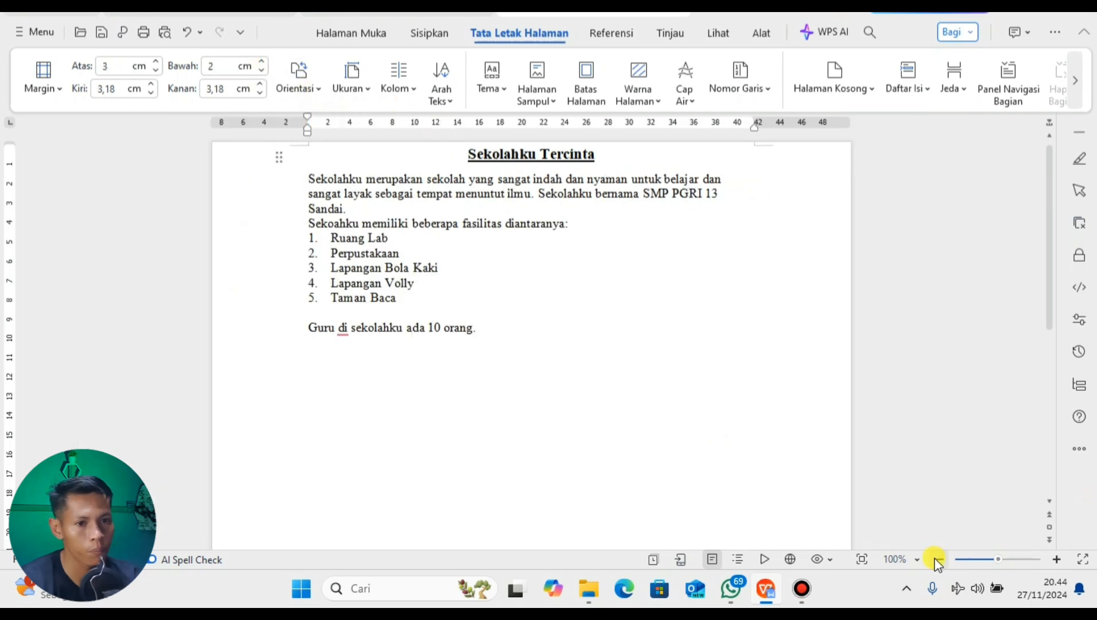
{"action": "left_click", "coordinate": [1057, 559]}
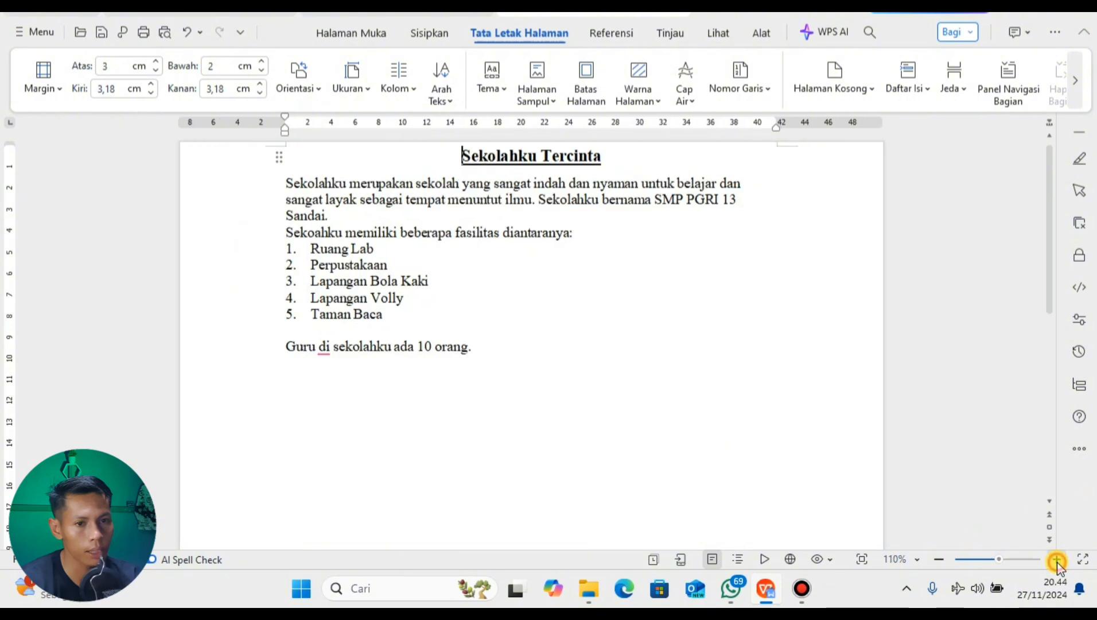
Step: Enlarge the page view to 140%
{"action": "left_click", "coordinate": [1057, 559]}
{"action": "left_click", "coordinate": [940, 559]}
{"action": "left_click", "coordinate": [939, 559]}
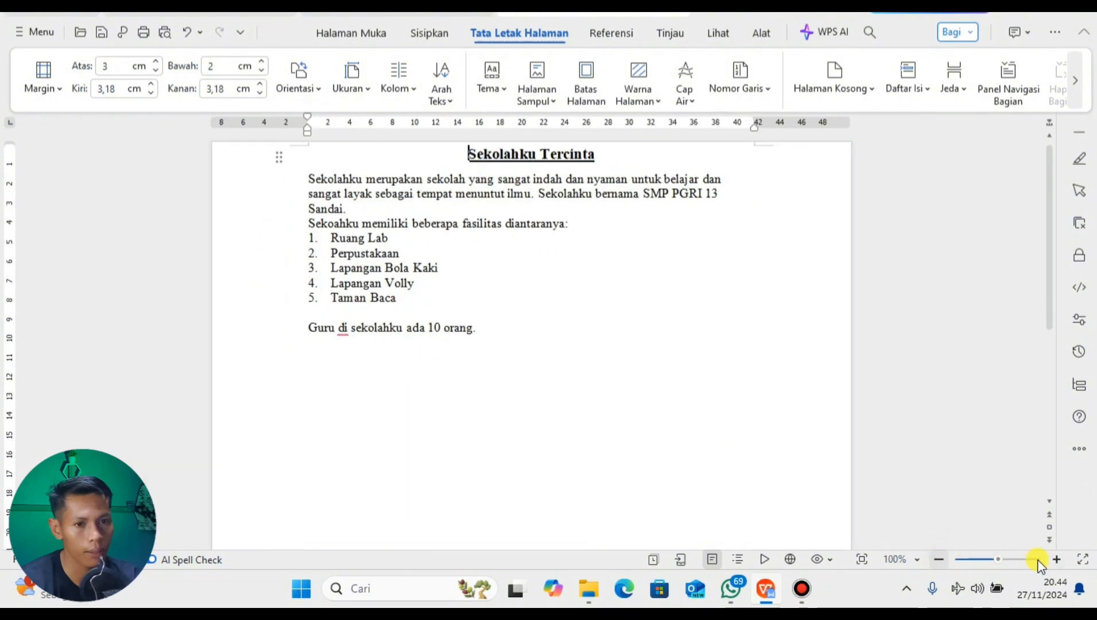
{"action": "left_click", "coordinate": [1057, 559]}
{"action": "left_click", "coordinate": [1057, 559]}
{"action": "left_click", "coordinate": [1057, 558]}
{"action": "left_click", "coordinate": [1056, 559]}
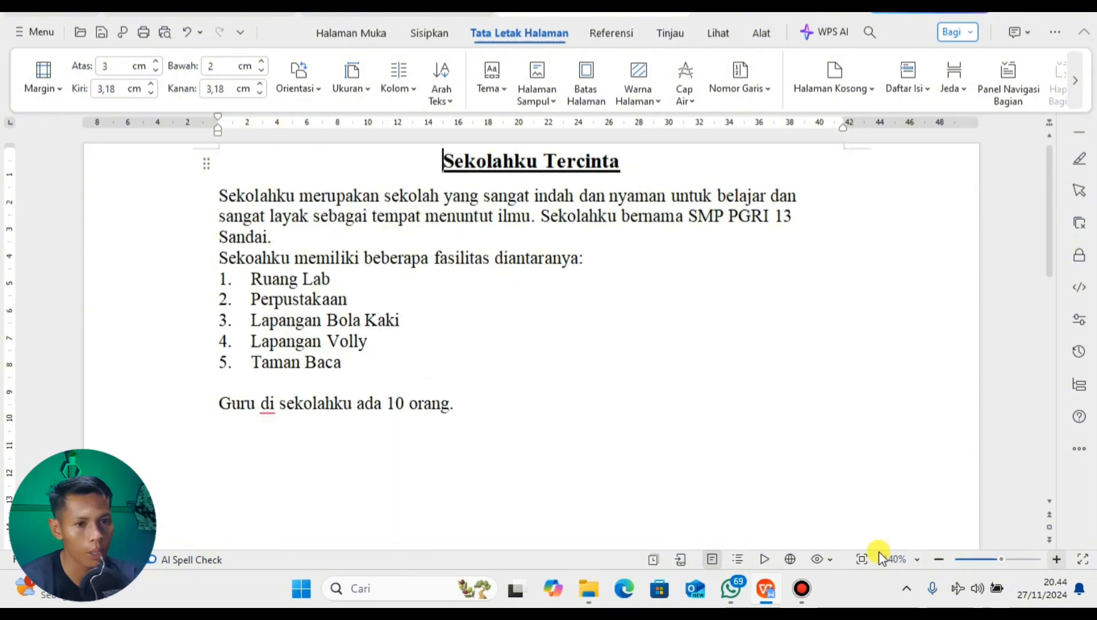
{"action": "left_click", "coordinate": [937, 559]}
{"action": "left_click", "coordinate": [937, 559]}
{"action": "left_click", "coordinate": [937, 559]}
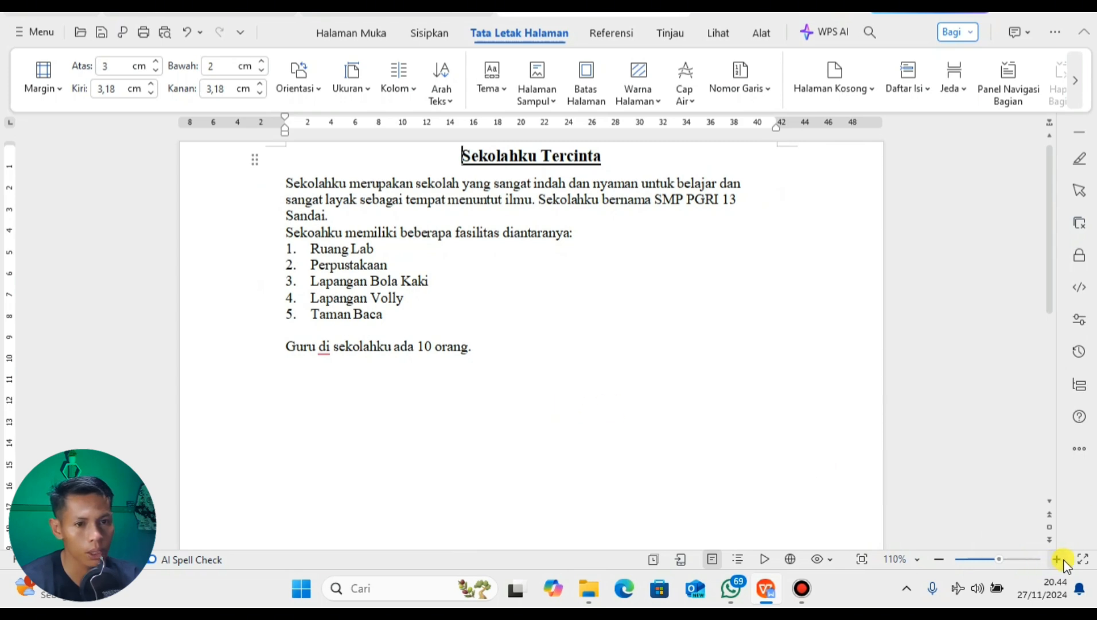
{"action": "left_click", "coordinate": [1061, 560]}
{"action": "left_click", "coordinate": [1060, 561]}
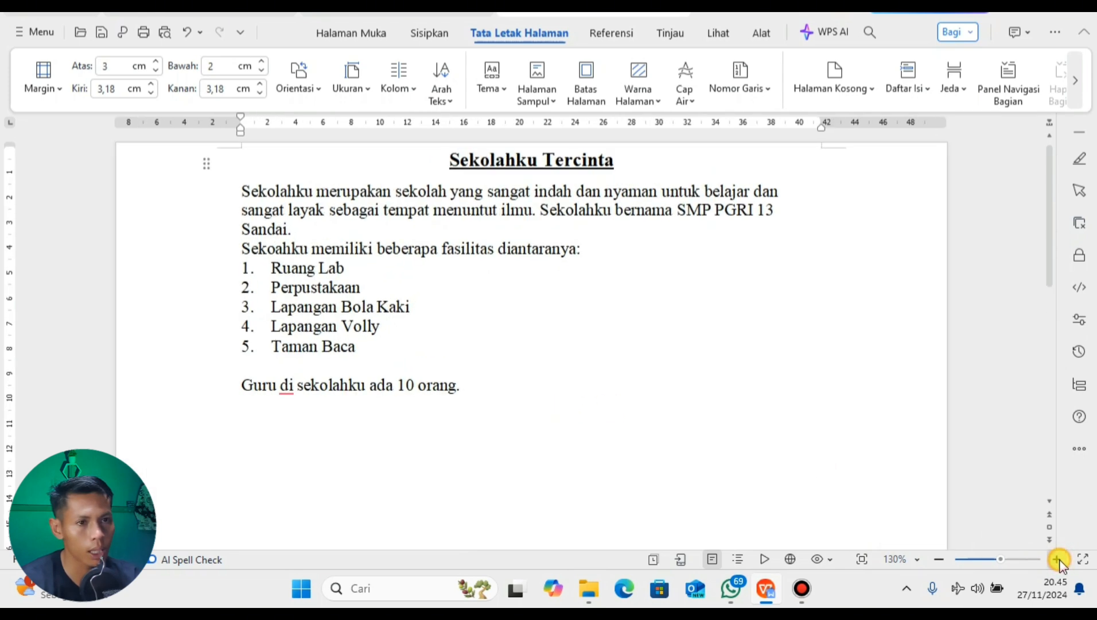
{"action": "left_click", "coordinate": [1060, 560]}
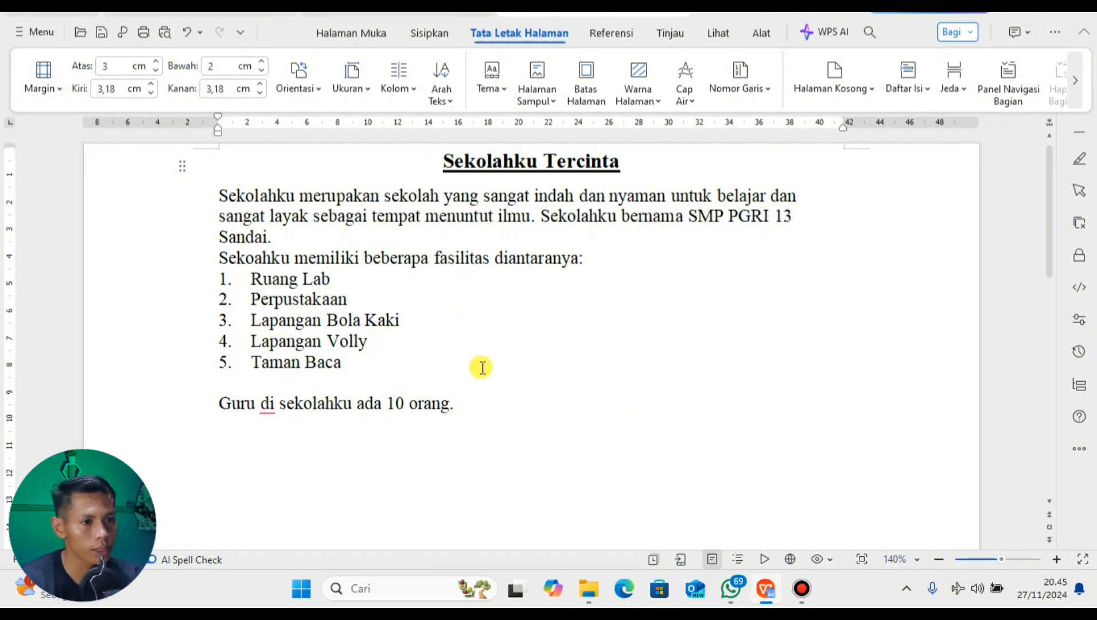
{"action": "left_click", "coordinate": [473, 403]}
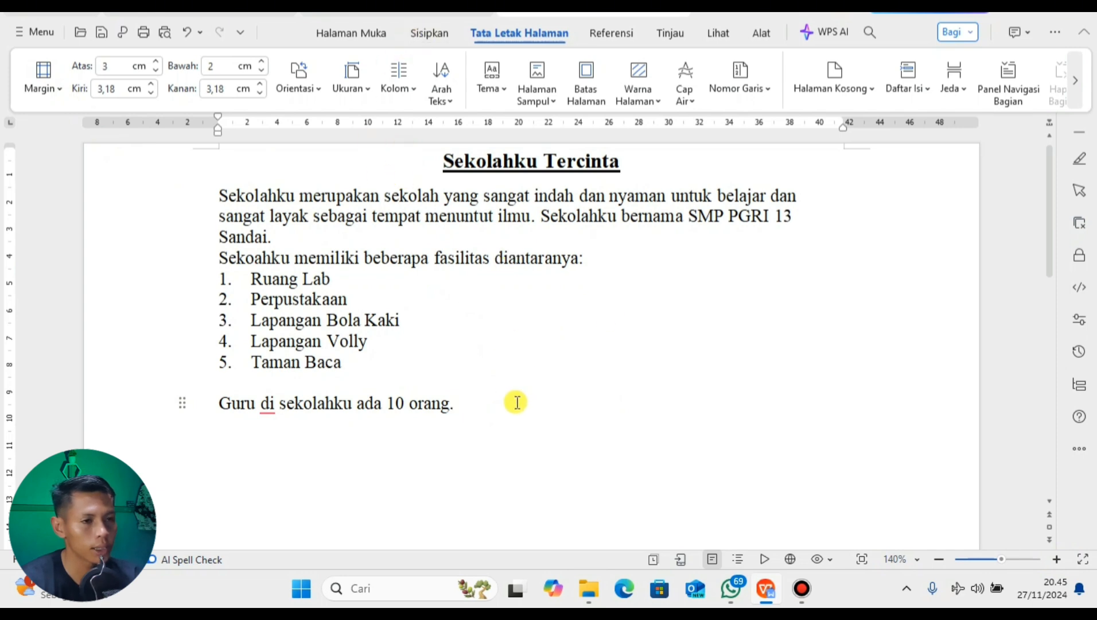
{"action": "left_click", "coordinate": [409, 363]}
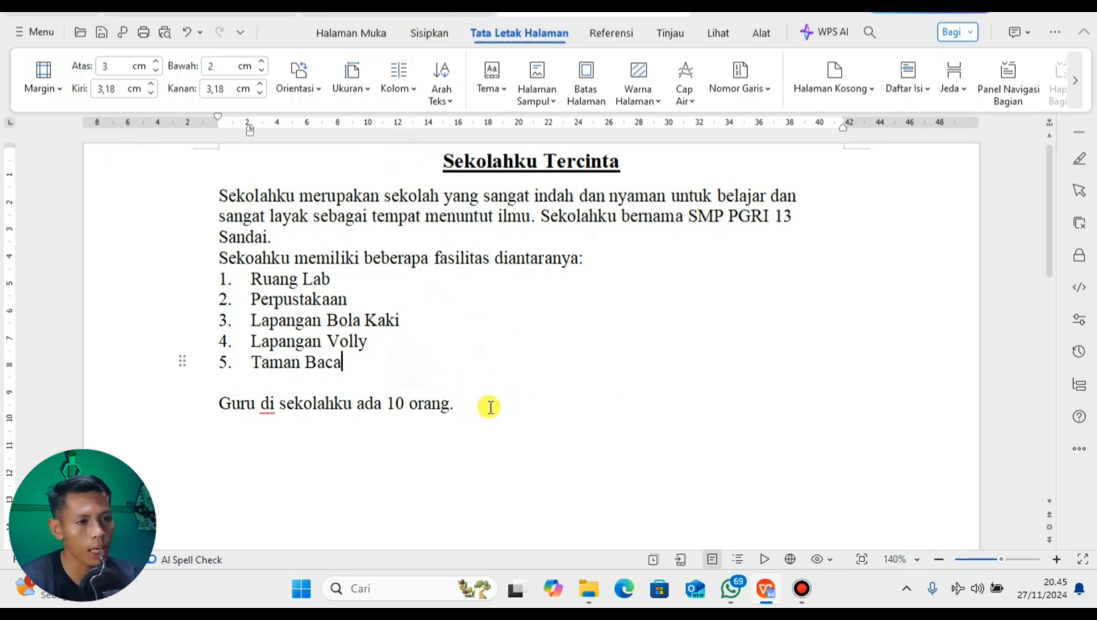
{"action": "left_click", "coordinate": [491, 409]}
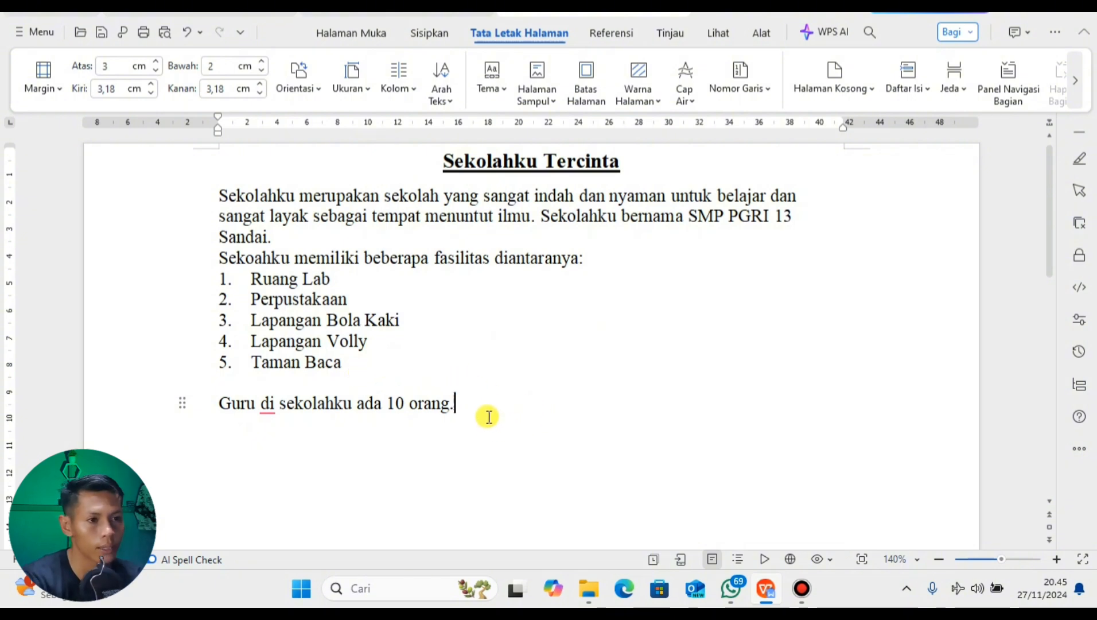
{"action": "type", "text": "."}
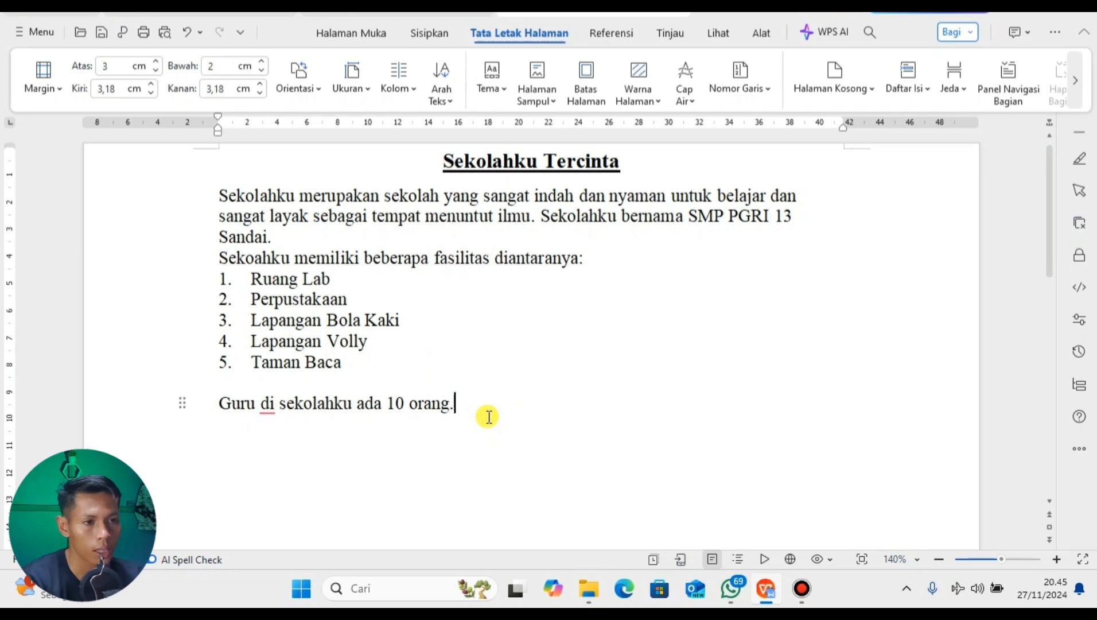
{"action": "left_click", "coordinate": [349, 382]}
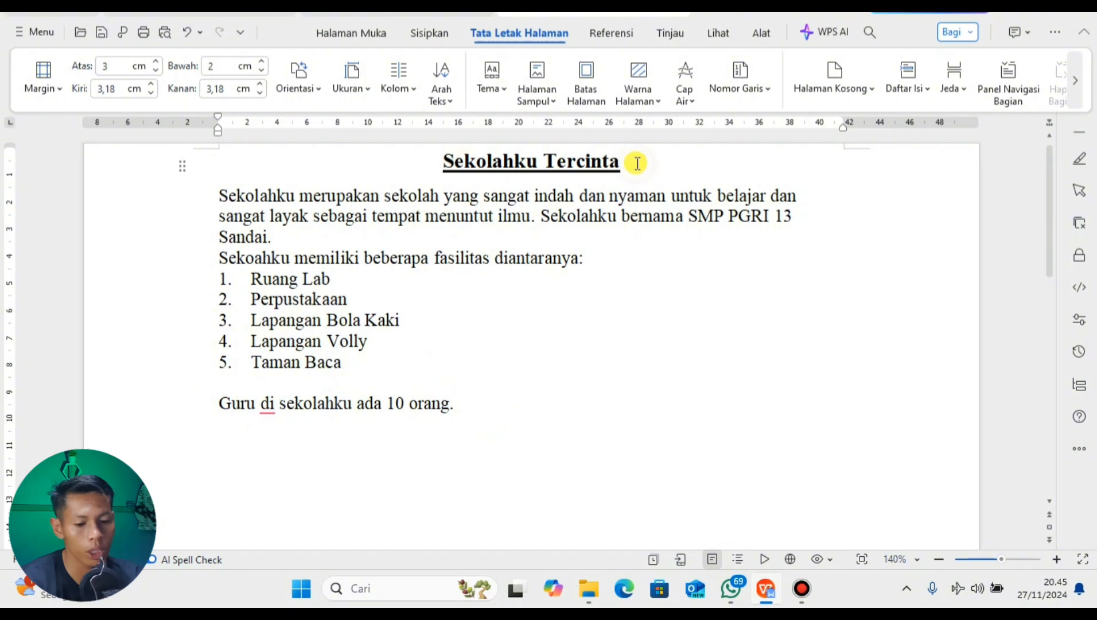
Step: Add a blank line below the title and insert the picture HOME.png from the "1. bahan soal TIK" folder there
{"action": "key", "text": "Return"}
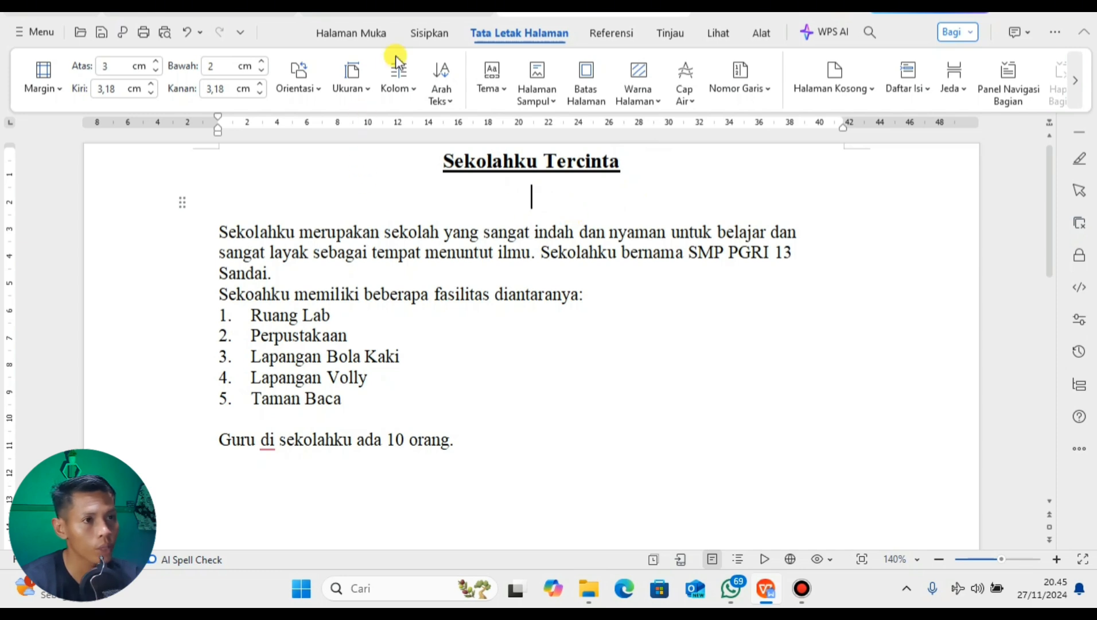
{"action": "left_click", "coordinate": [432, 35]}
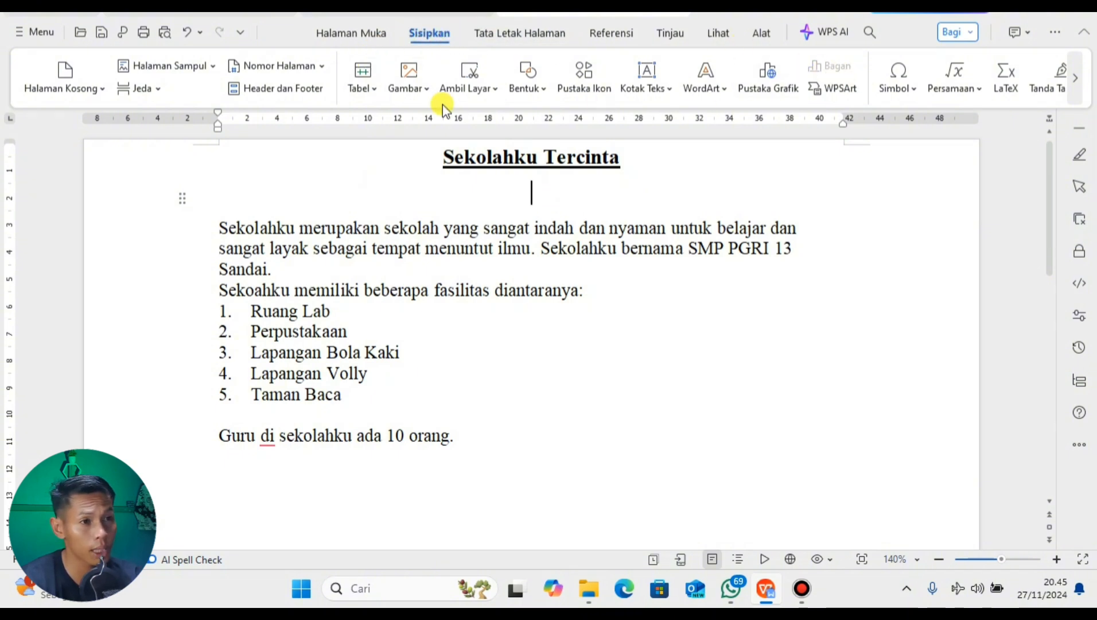
{"action": "left_click", "coordinate": [373, 92]}
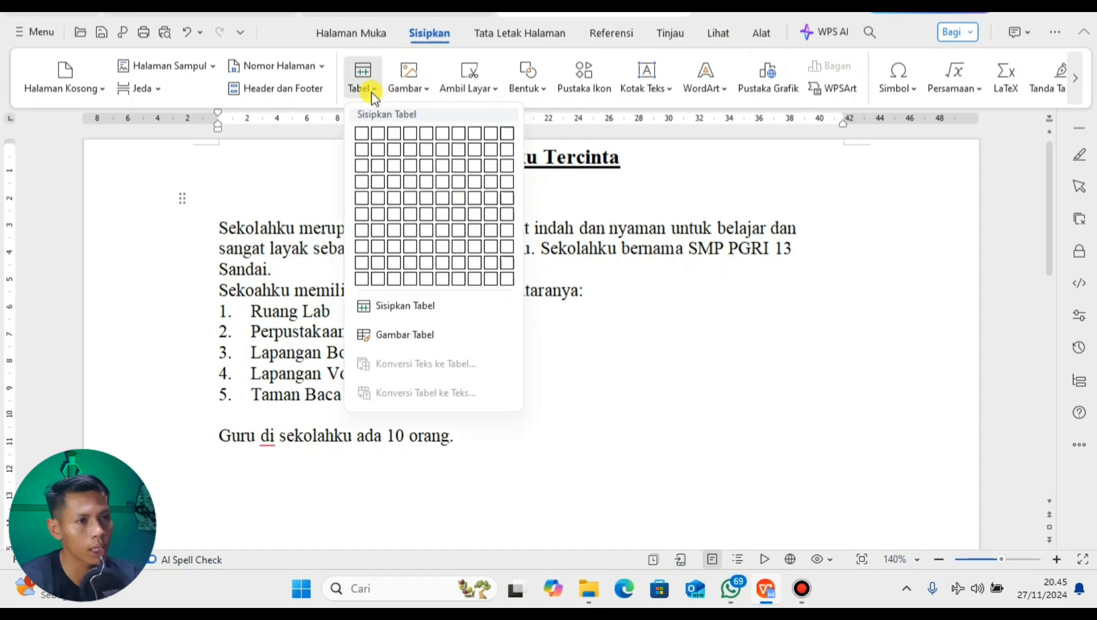
{"action": "left_click", "coordinate": [418, 78]}
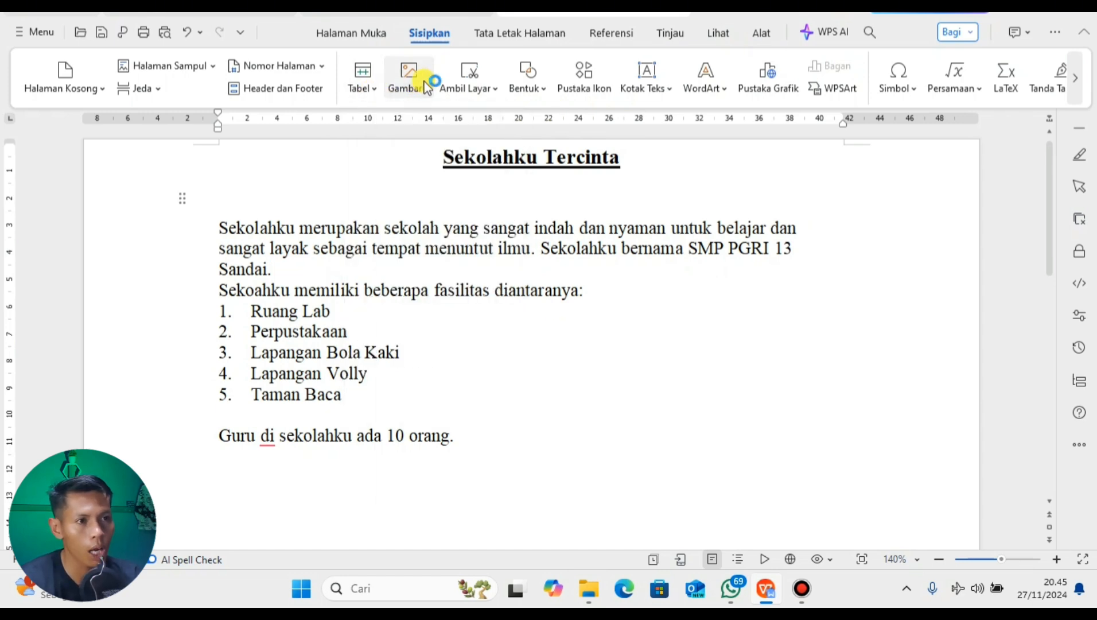
{"action": "left_click", "coordinate": [411, 120]}
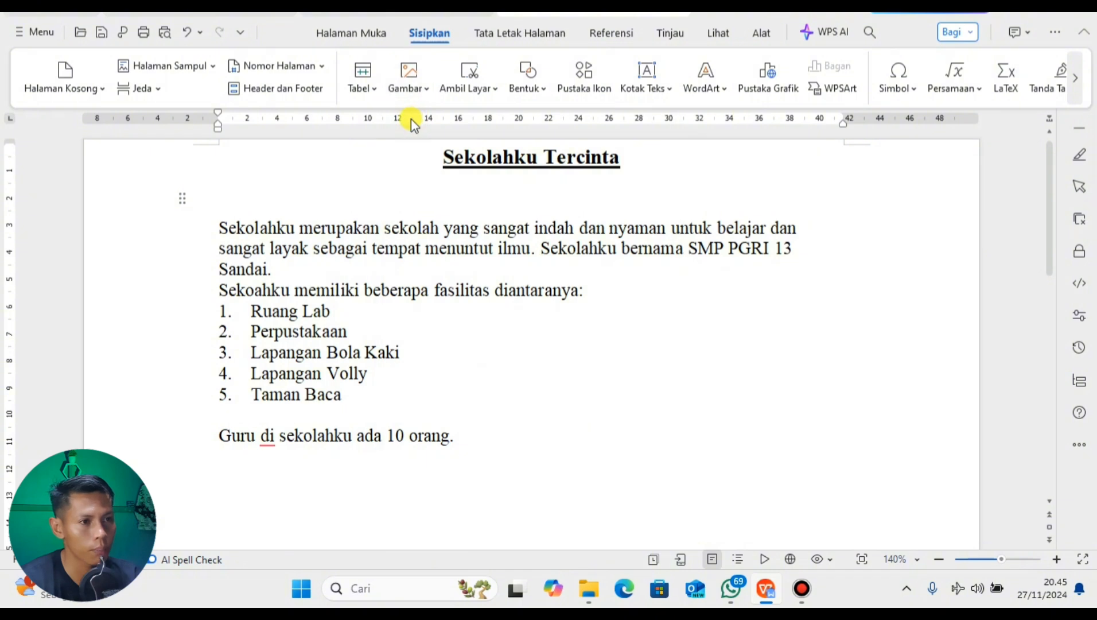
{"action": "left_click", "coordinate": [231, 361]}
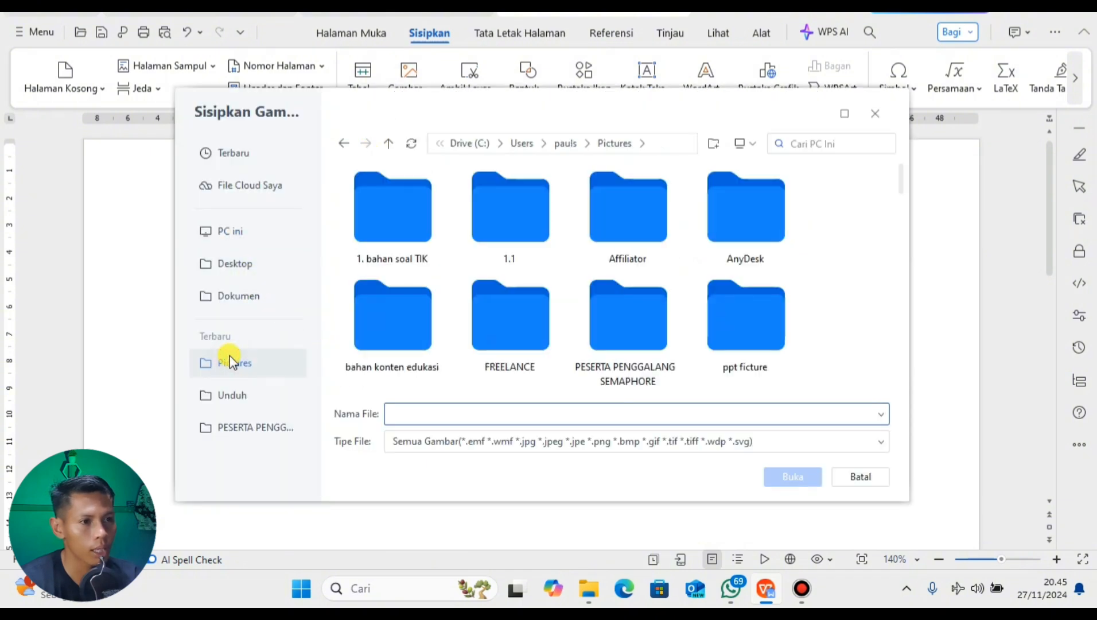
{"action": "double_click", "coordinate": [354, 207]}
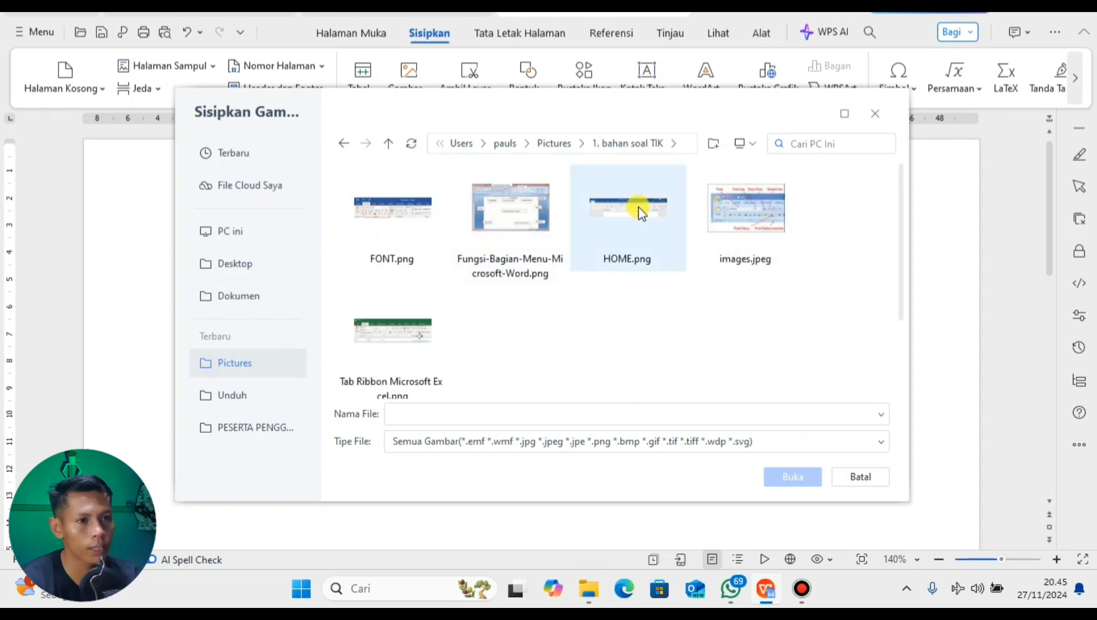
{"action": "left_click", "coordinate": [631, 210]}
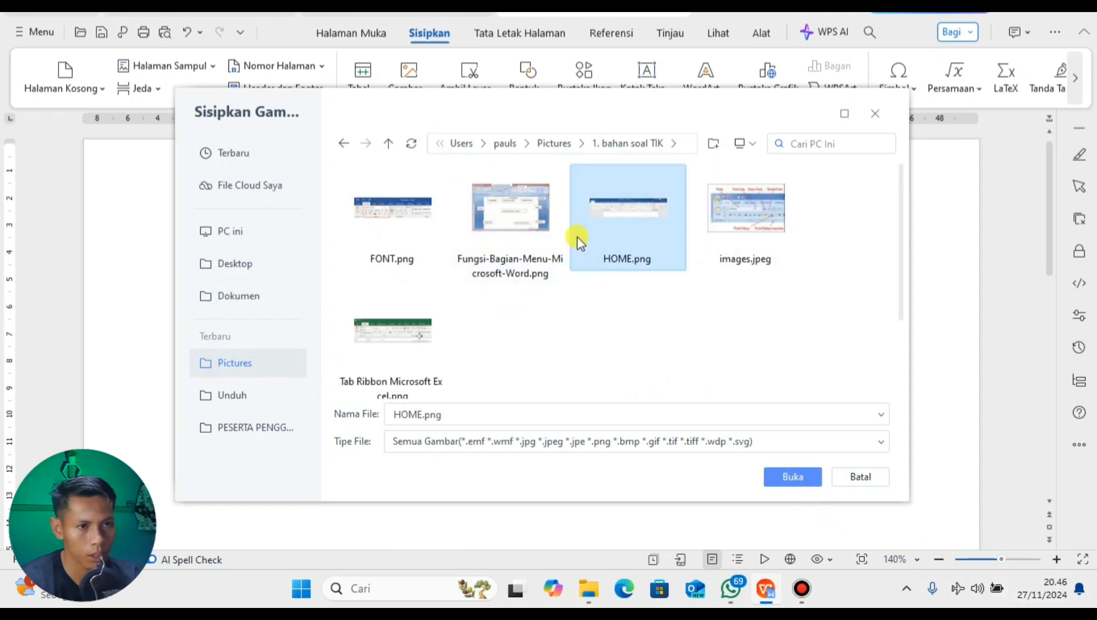
{"action": "left_click", "coordinate": [621, 219]}
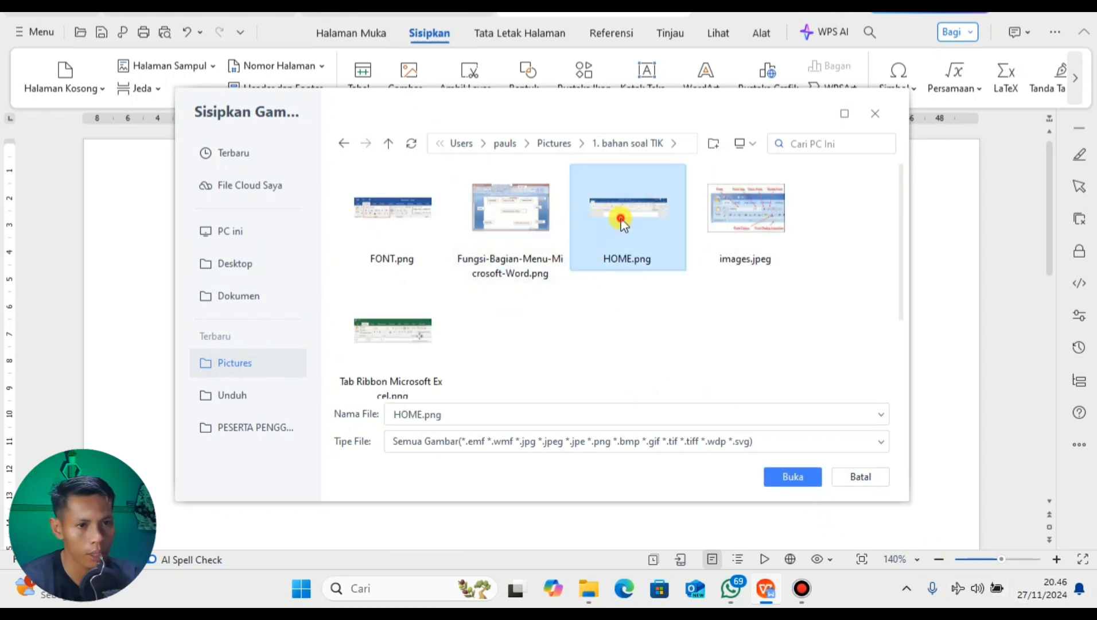
{"action": "left_click", "coordinate": [791, 477]}
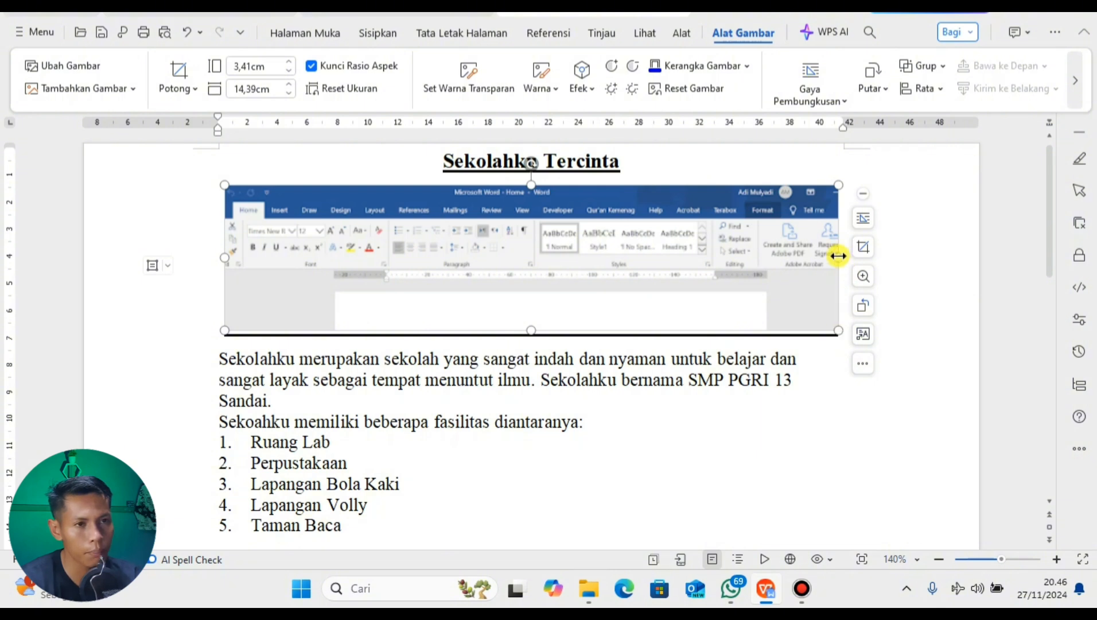
Step: Try narrowing the inserted picture, undo it, and scale the picture proportionally to about 2.78 cm high by 11.73 cm wide
{"action": "left_click_drag", "start_coordinate": [838, 257], "coordinate": [528, 258]}
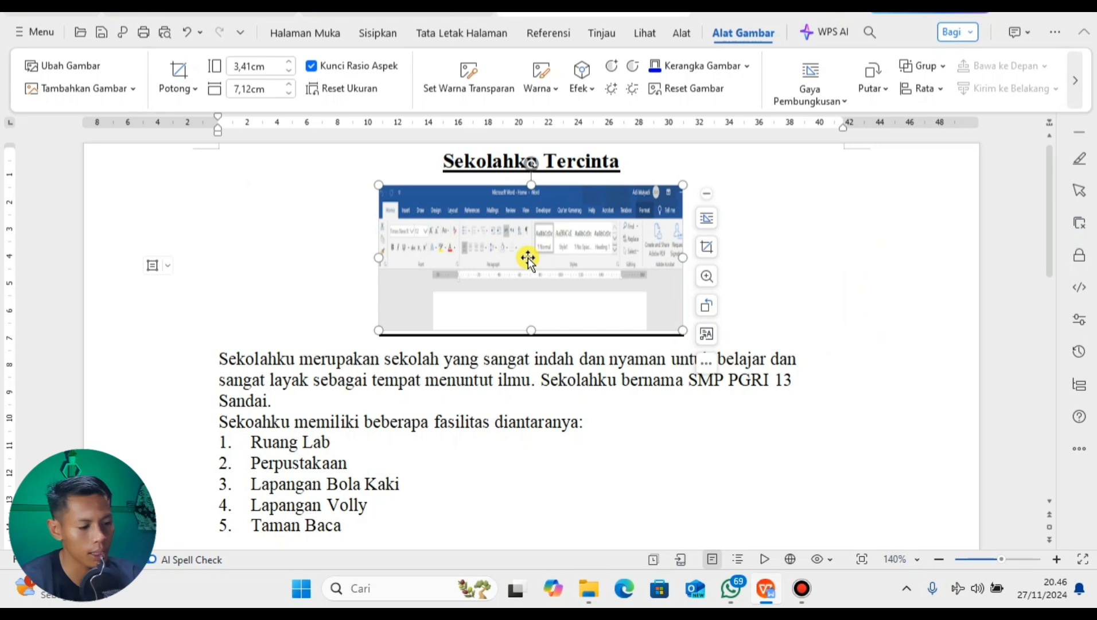
{"action": "key", "text": "ctrl+z"}
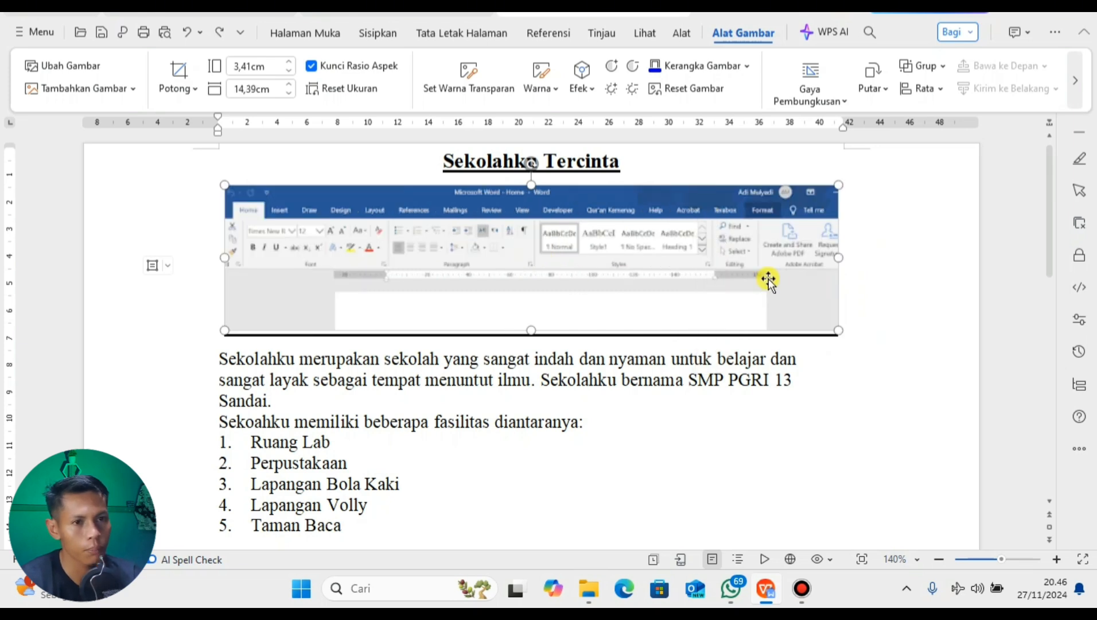
{"action": "left_click_drag", "start_coordinate": [832, 329], "coordinate": [665, 274]}
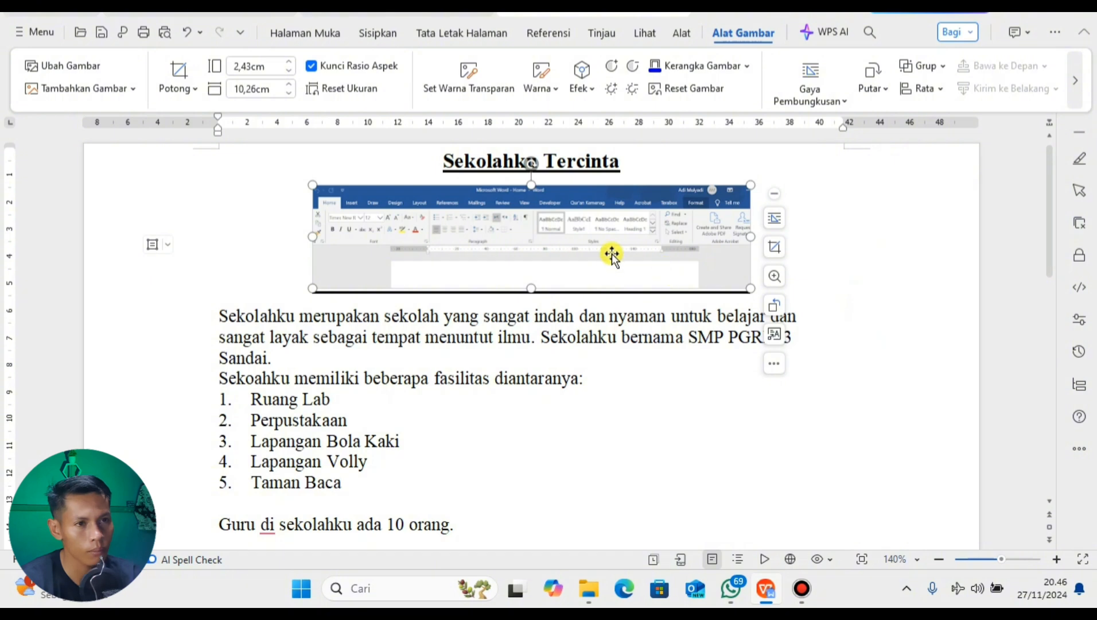
{"action": "left_click_drag", "start_coordinate": [779, 182], "coordinate": [815, 179]}
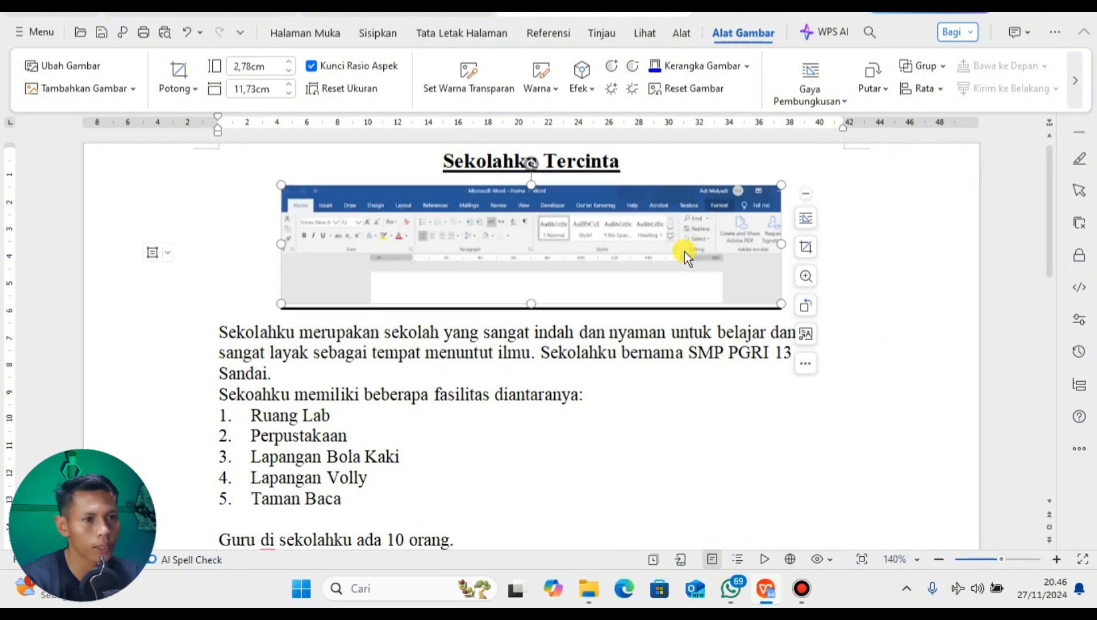
Step: Delete the picture and the blank line below the title, and place the cursor after the last sentence
{"action": "key", "text": "Delete"}
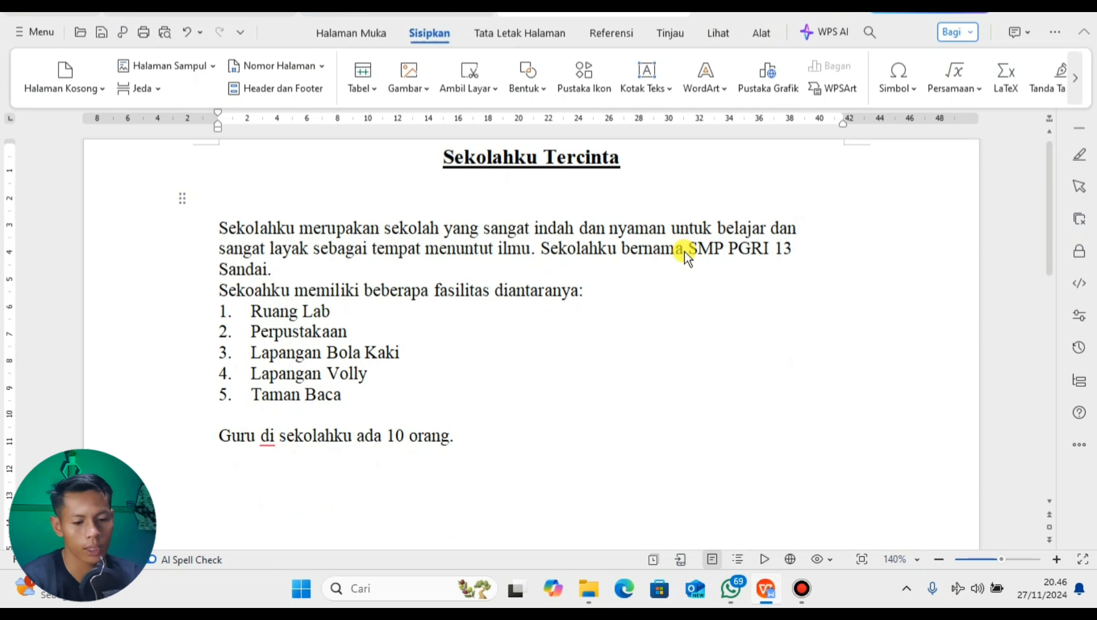
{"action": "key", "text": "BackSpace"}
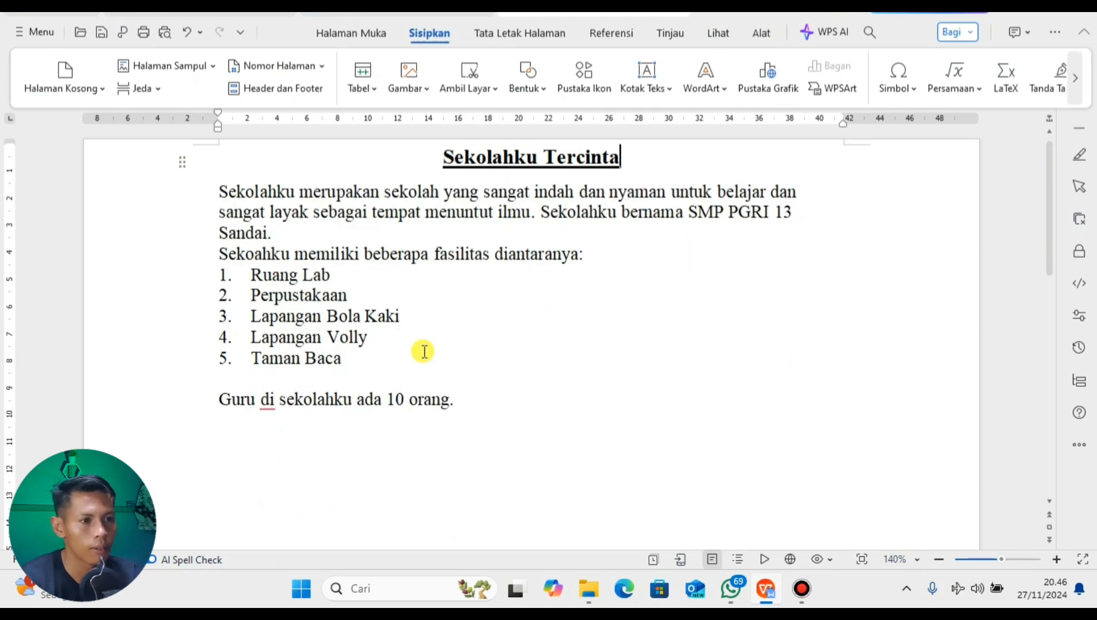
{"action": "left_click", "coordinate": [508, 404]}
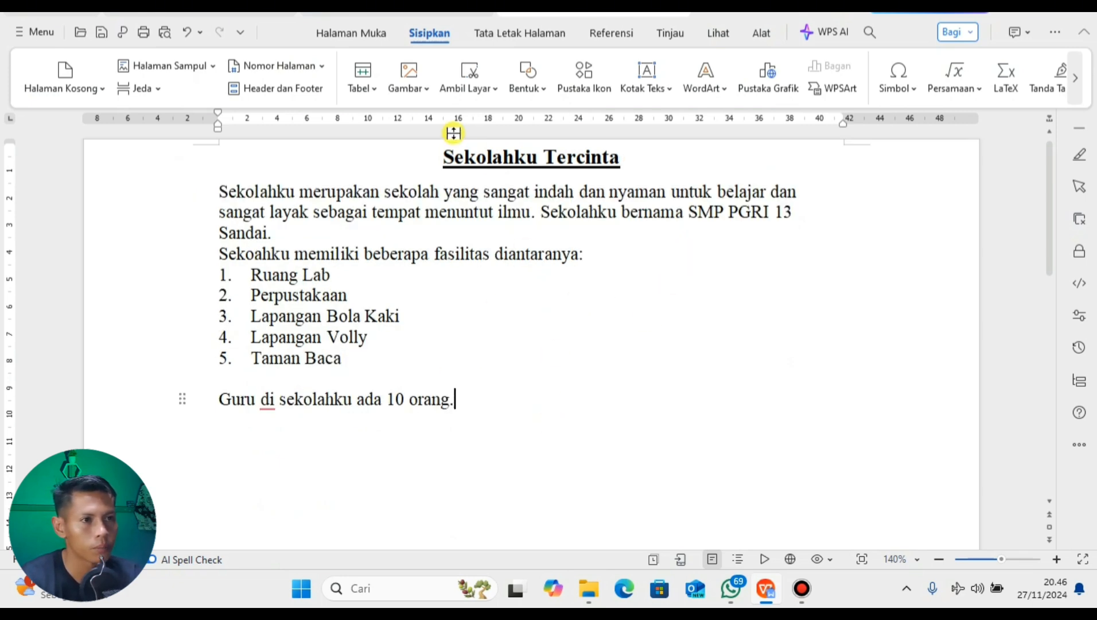
{"action": "left_click", "coordinate": [539, 89]}
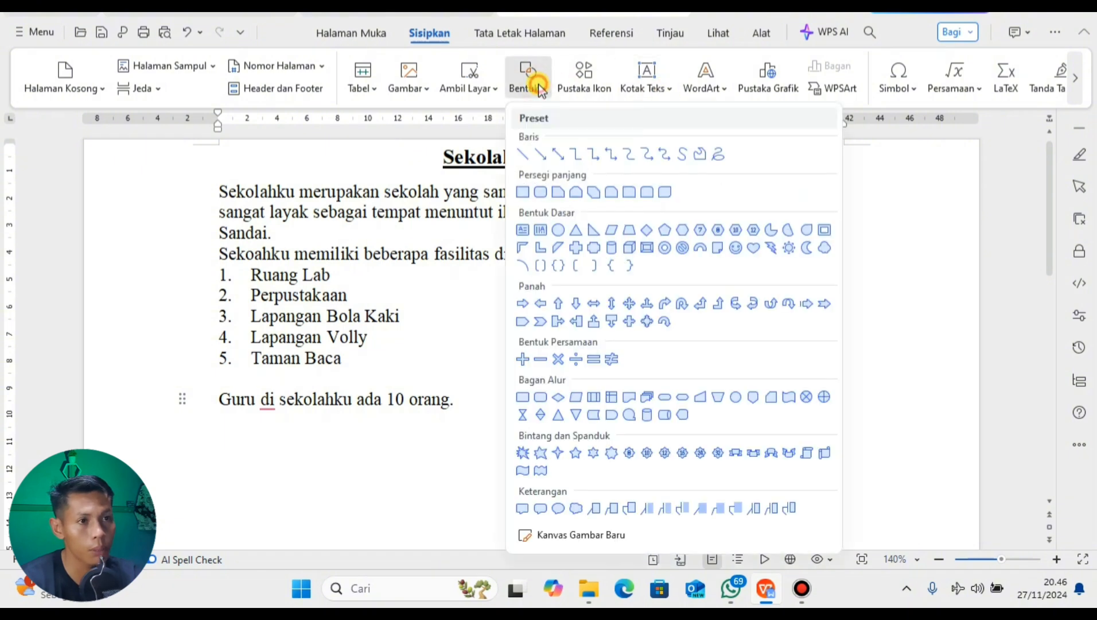
{"action": "left_click", "coordinate": [538, 88]}
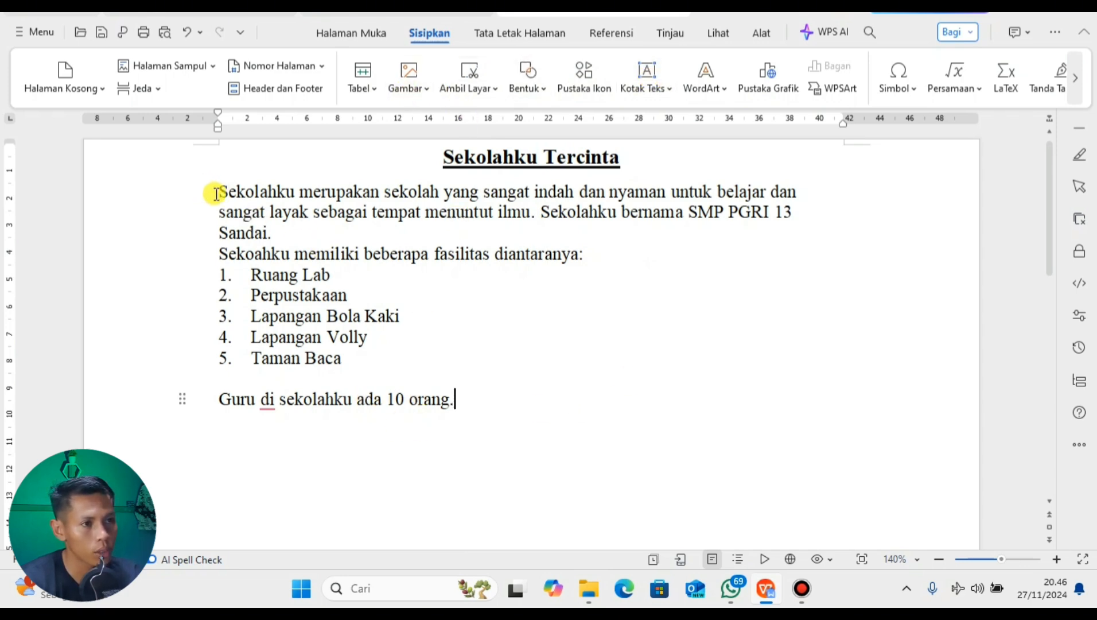
{"action": "left_click_drag", "start_coordinate": [216, 193], "coordinate": [470, 409]}
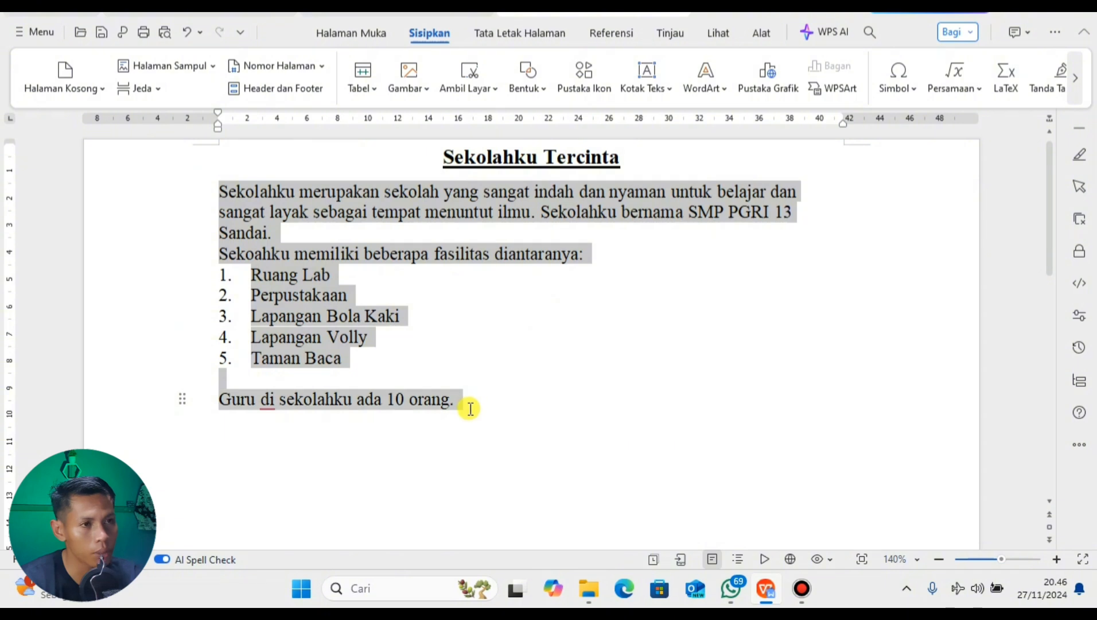
{"action": "left_click", "coordinate": [407, 350]}
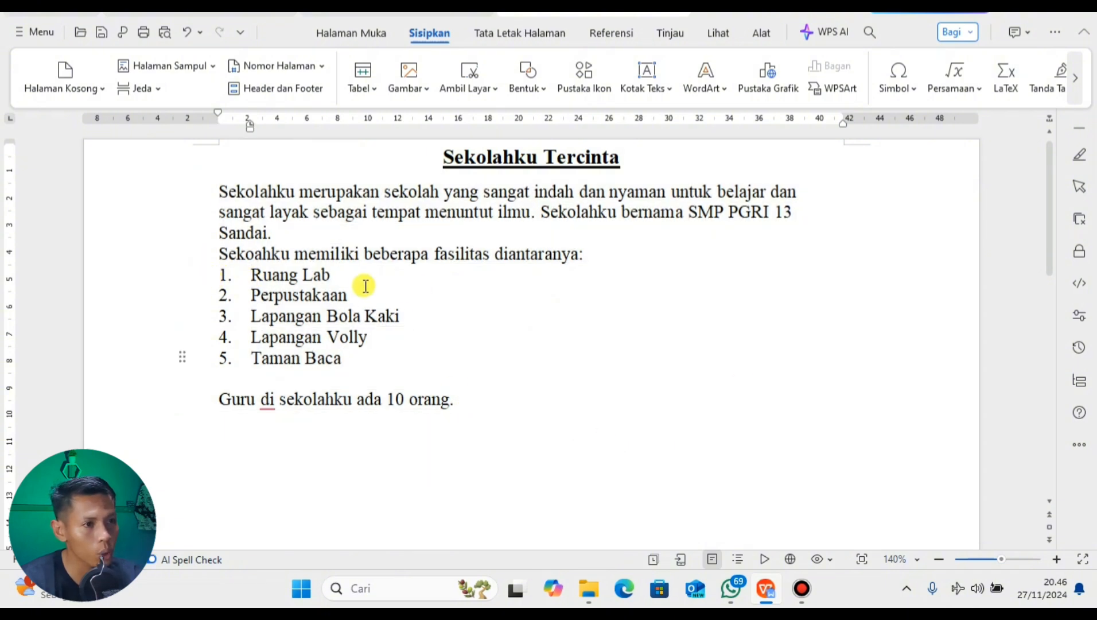
{"action": "left_click_drag", "start_coordinate": [348, 278], "coordinate": [182, 281]}
{"action": "left_click", "coordinate": [183, 298]}
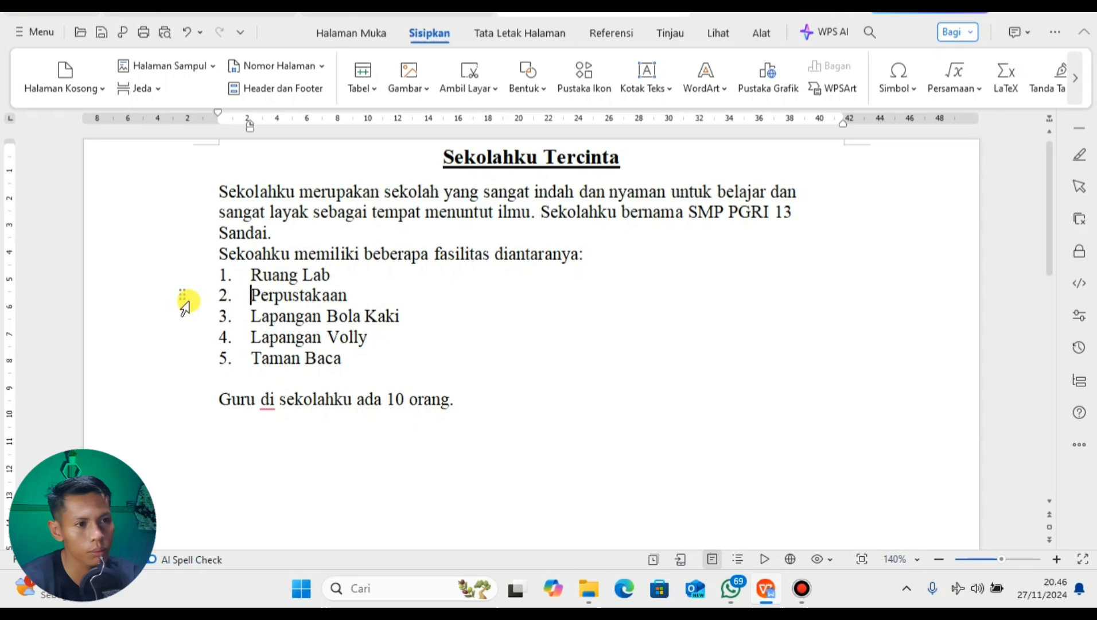
{"action": "left_click", "coordinate": [410, 358]}
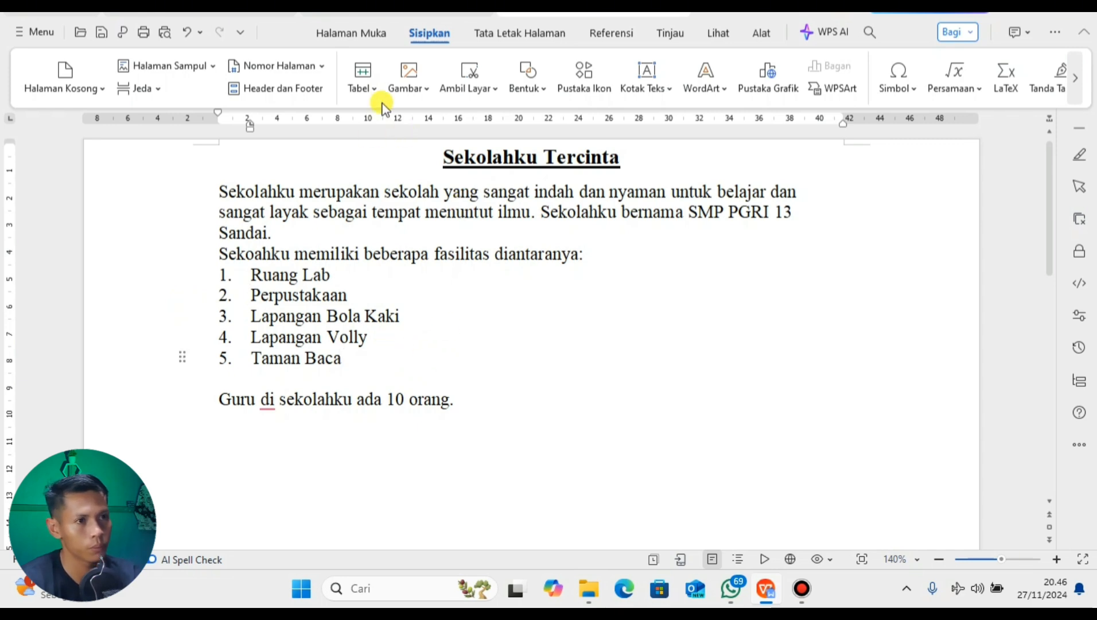
{"action": "left_click", "coordinate": [359, 33]}
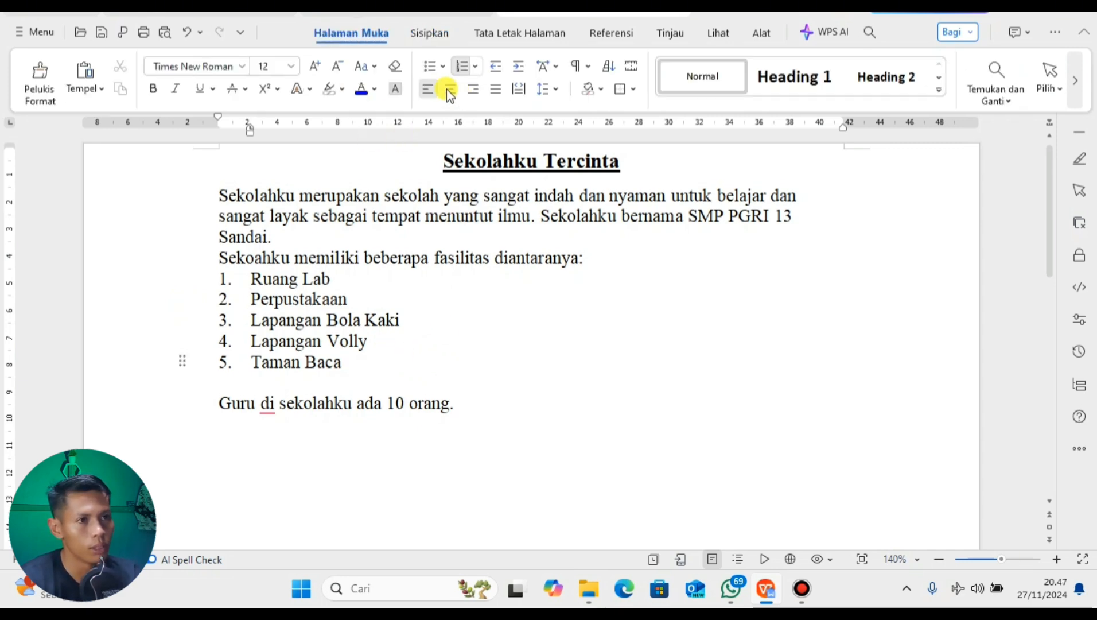
{"action": "left_click", "coordinate": [481, 403]}
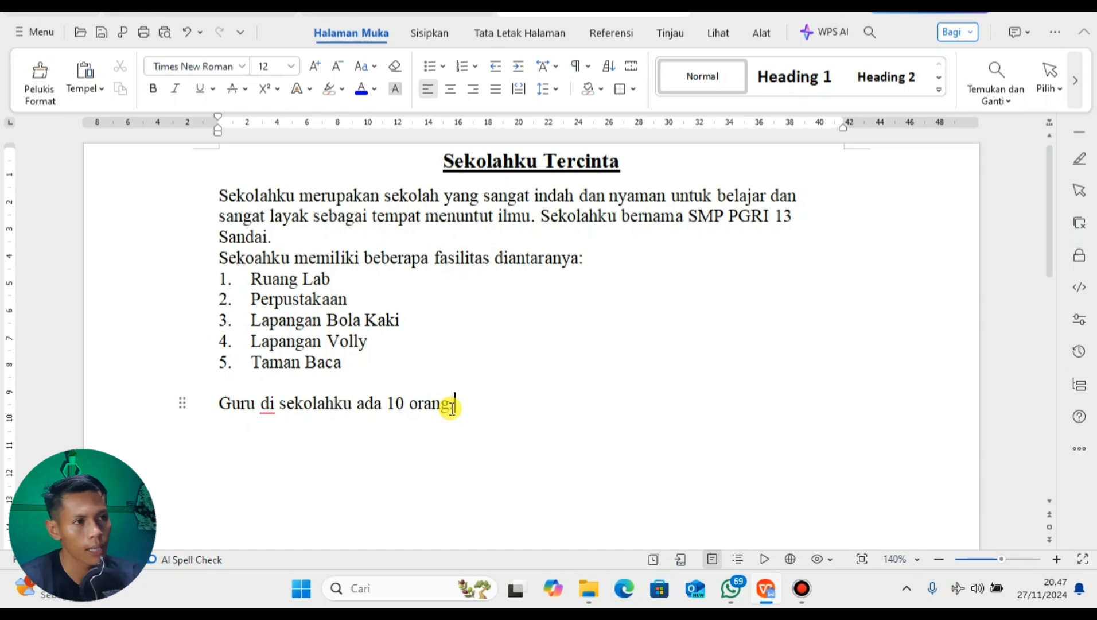
{"action": "left_click", "coordinate": [24, 34]}
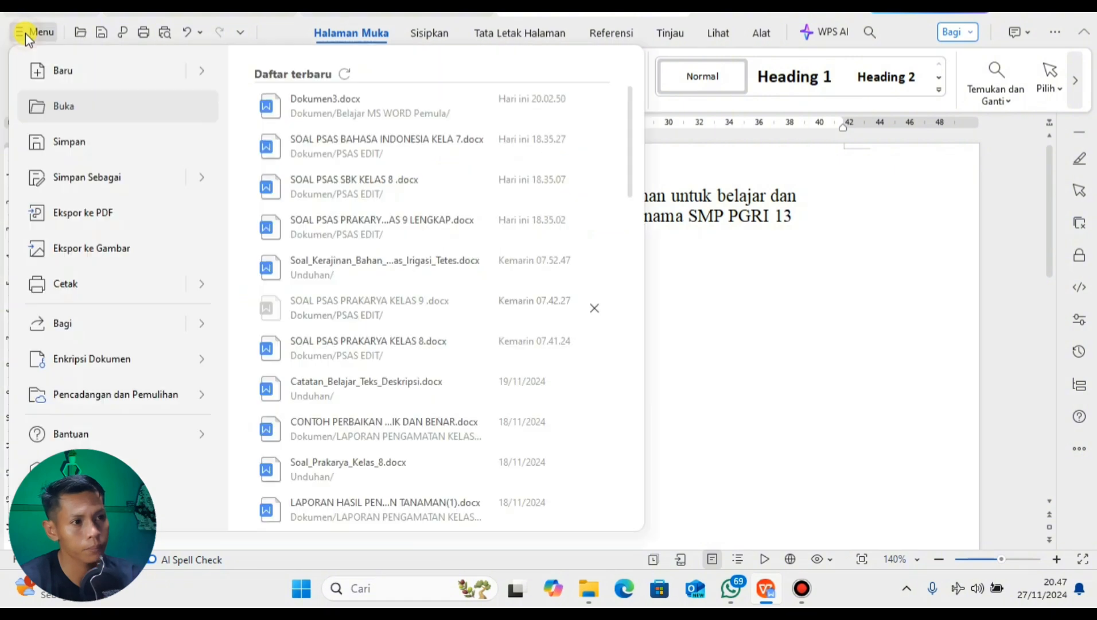
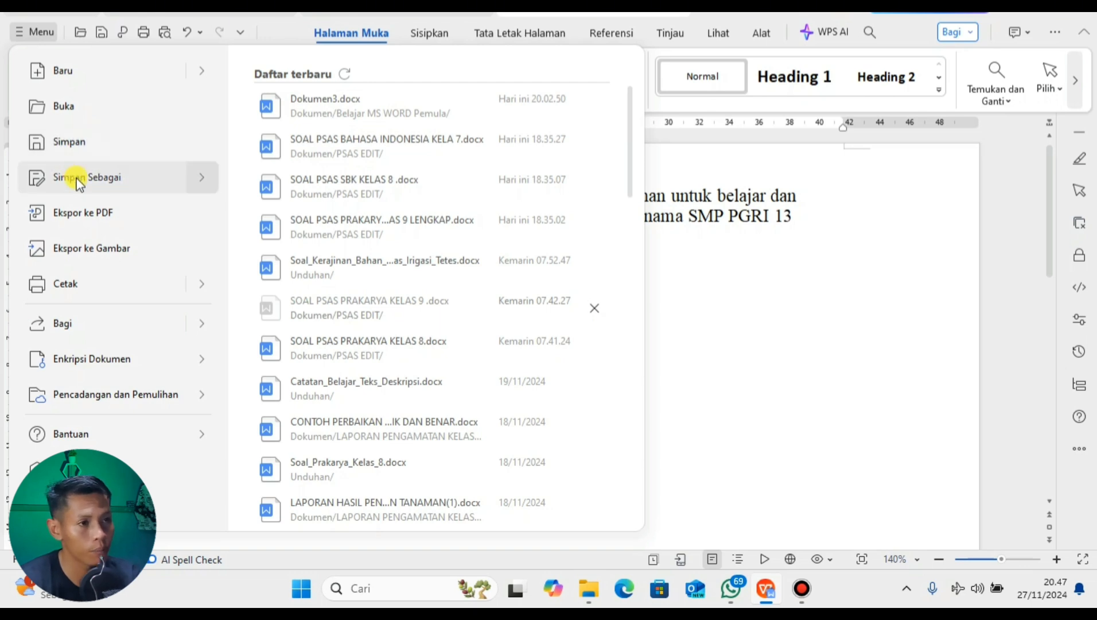
{"action": "left_click", "coordinate": [202, 187]}
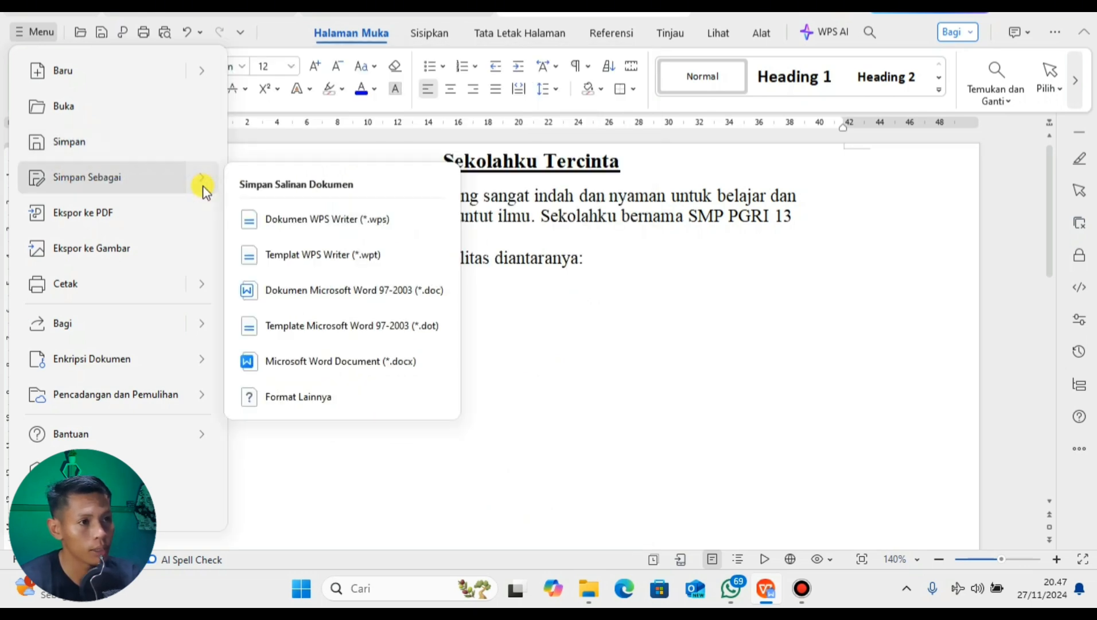
{"action": "left_click", "coordinate": [55, 180]}
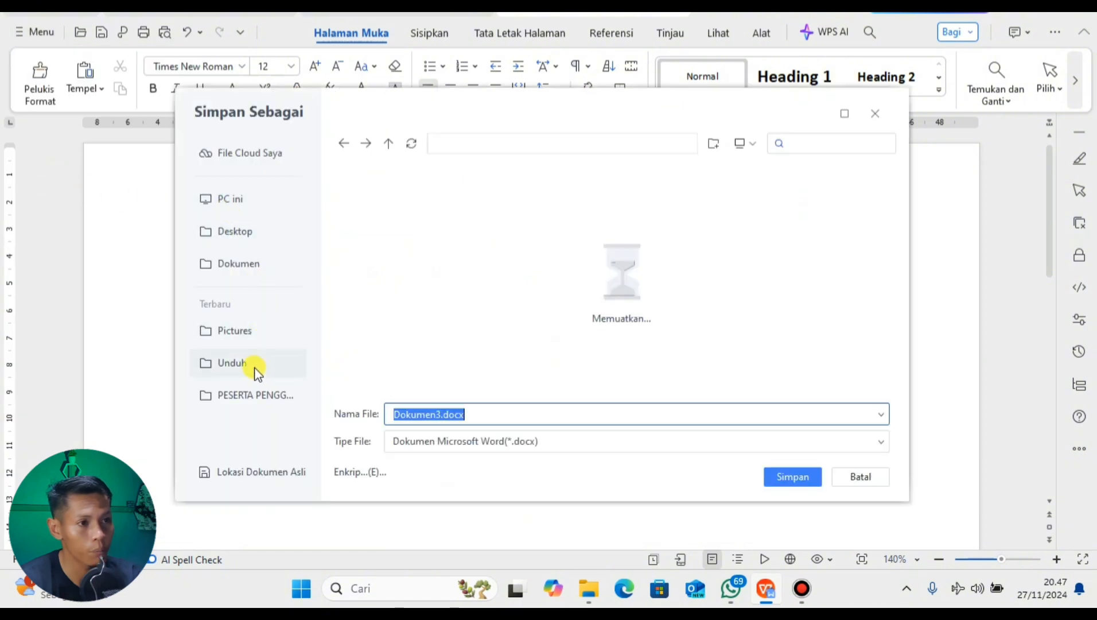
{"action": "left_click", "coordinate": [252, 263]}
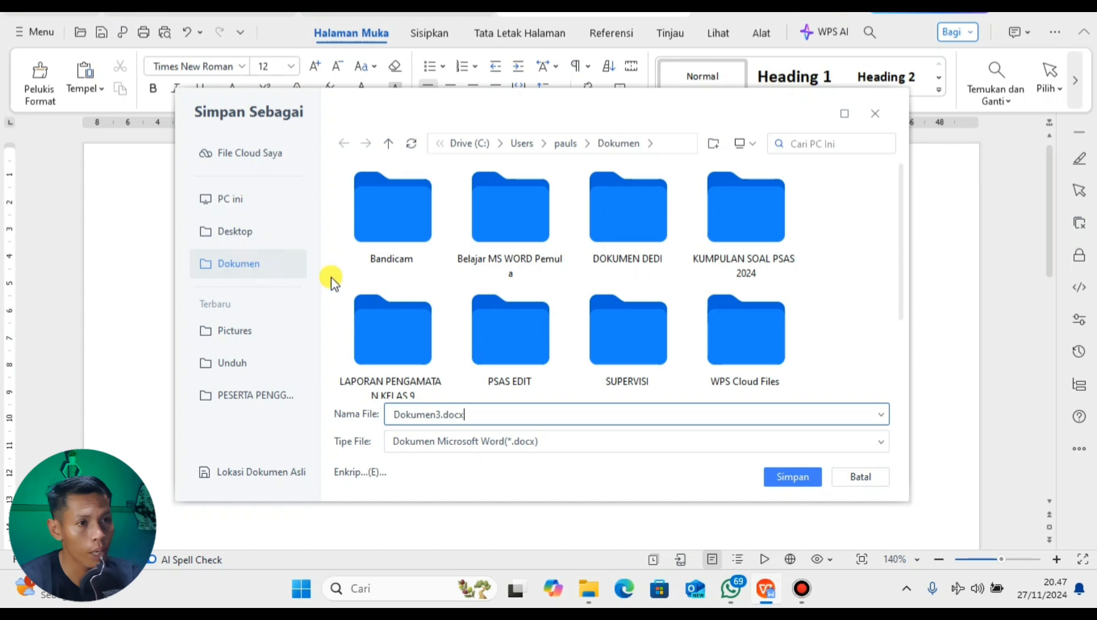
{"action": "double_click", "coordinate": [519, 244]}
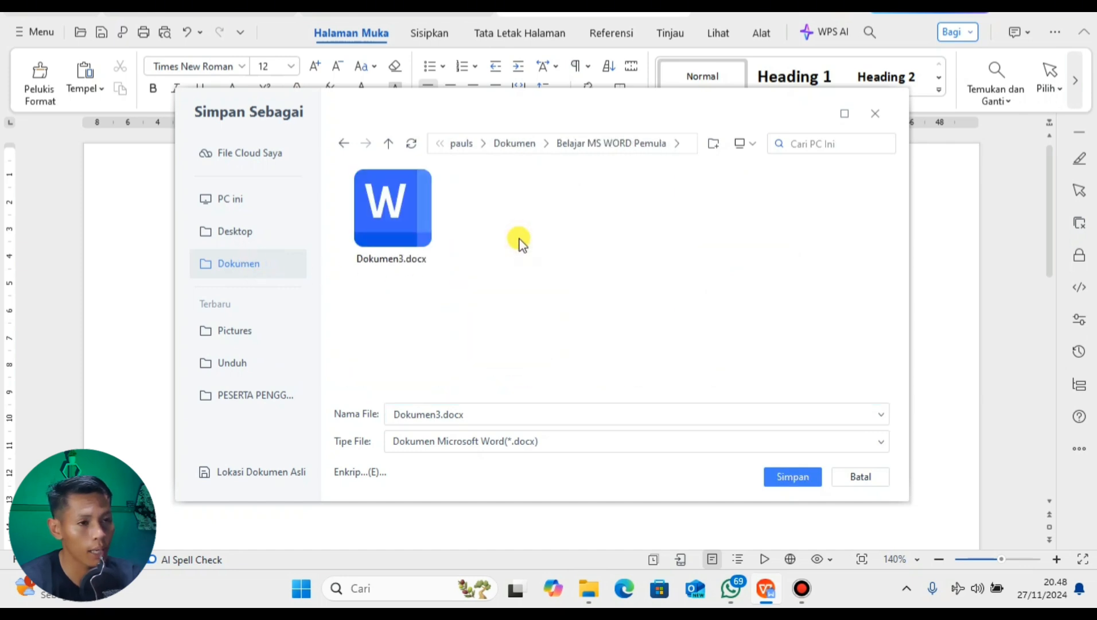
{"action": "left_click", "coordinate": [458, 414]}
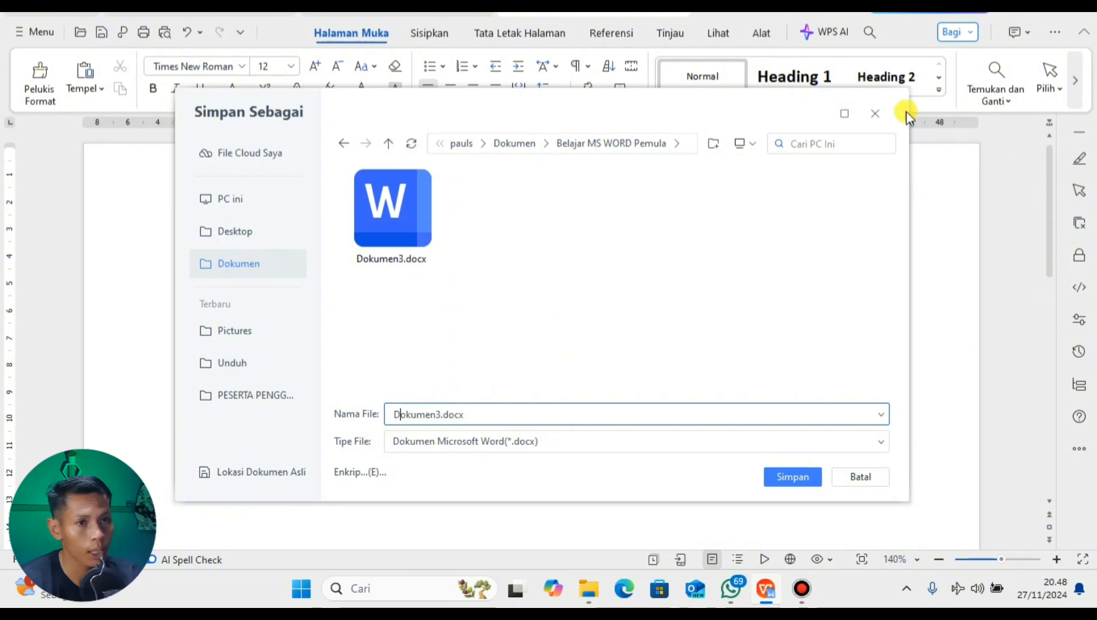
{"action": "left_click", "coordinate": [876, 114]}
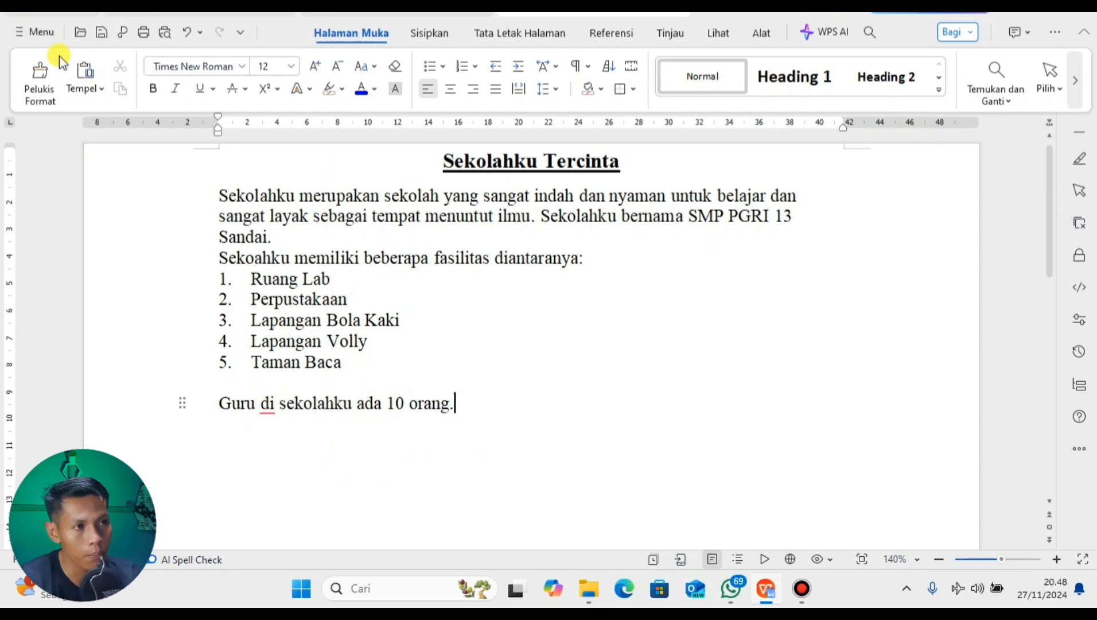
Step: Save the document under the new name "belajar ms word 1.docx" in the "Belajar MS WORD Pemula" folder
{"action": "left_click", "coordinate": [36, 35]}
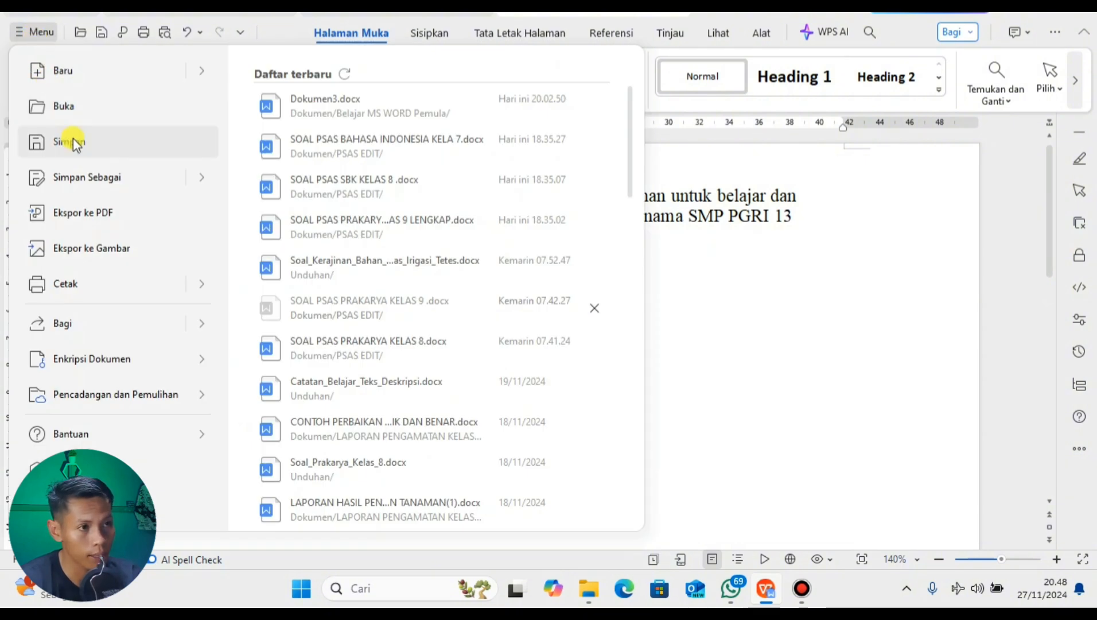
{"action": "left_click", "coordinate": [91, 173]}
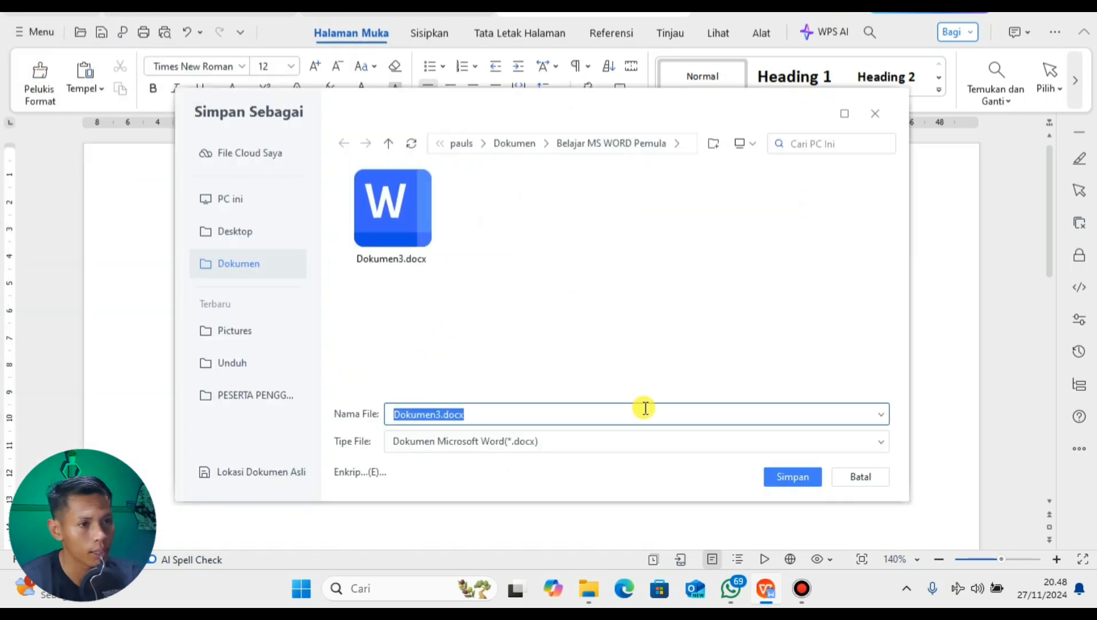
{"action": "left_click", "coordinate": [472, 415]}
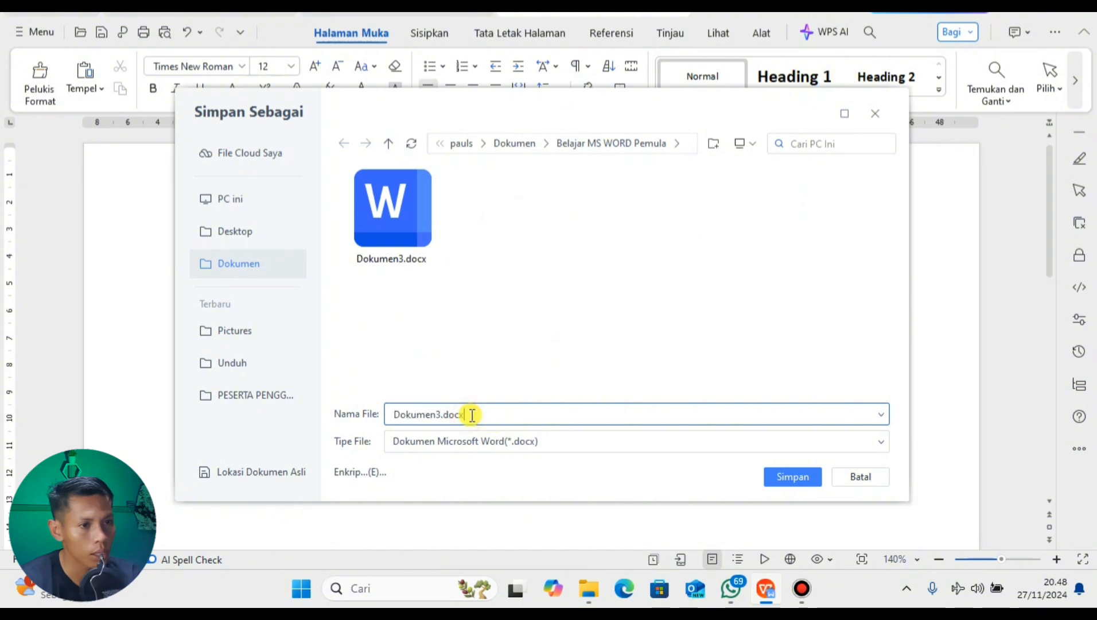
{"action": "left_click_drag", "start_coordinate": [471, 414], "coordinate": [371, 415]}
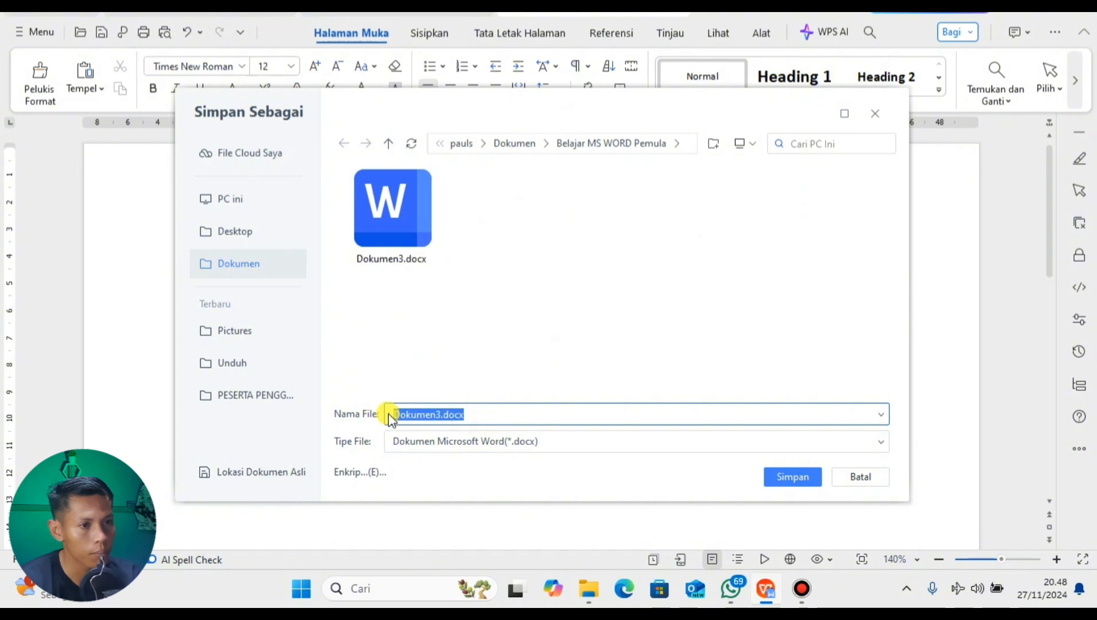
{"action": "left_click", "coordinate": [446, 419]}
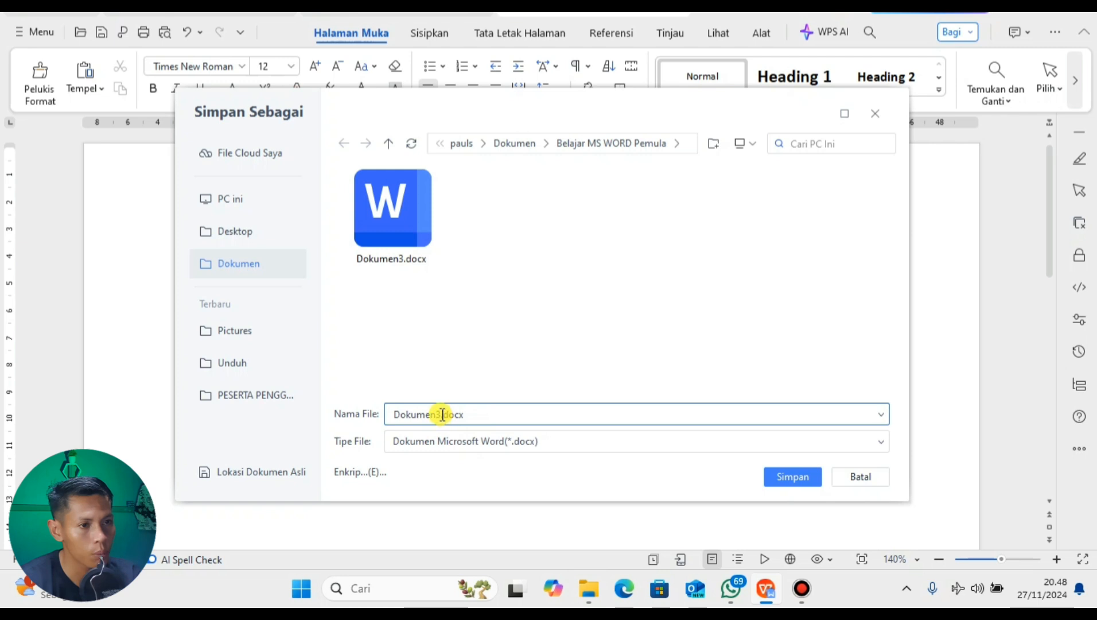
{"action": "left_click_drag", "start_coordinate": [442, 414], "coordinate": [377, 415]}
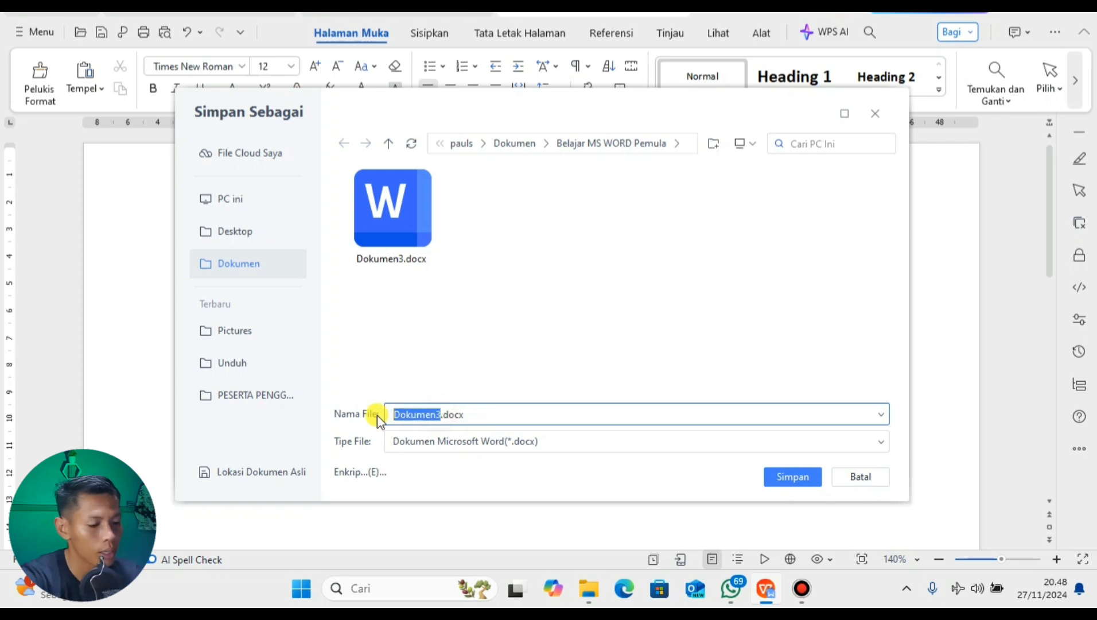
{"action": "type", "text": "belajar"}
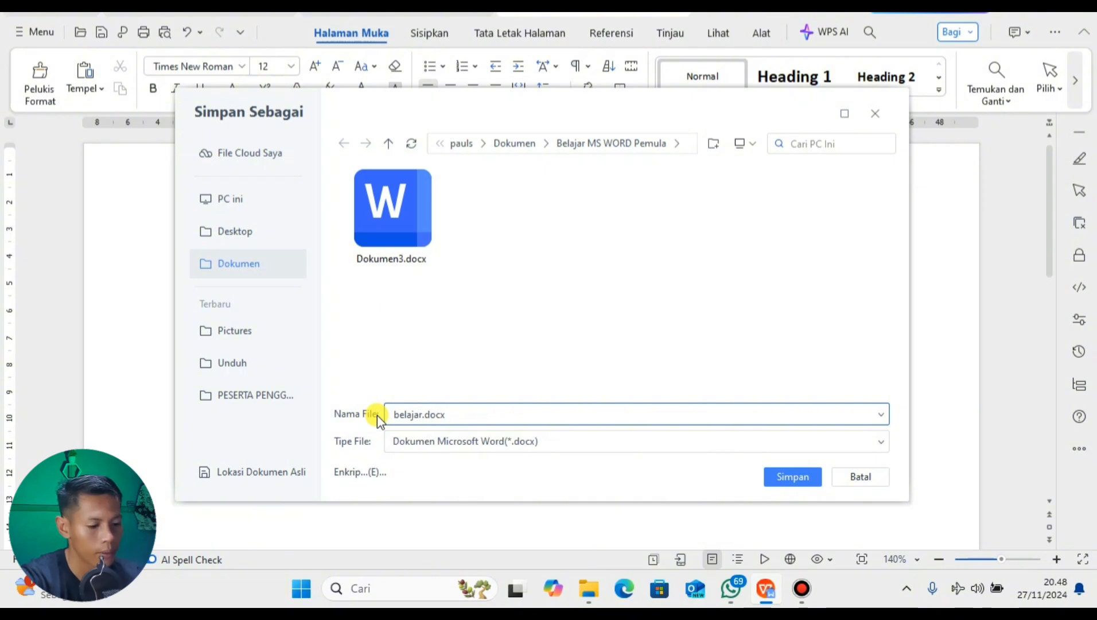
{"action": "type", "text": " ms"}
{"action": "type", "text": " wor"}
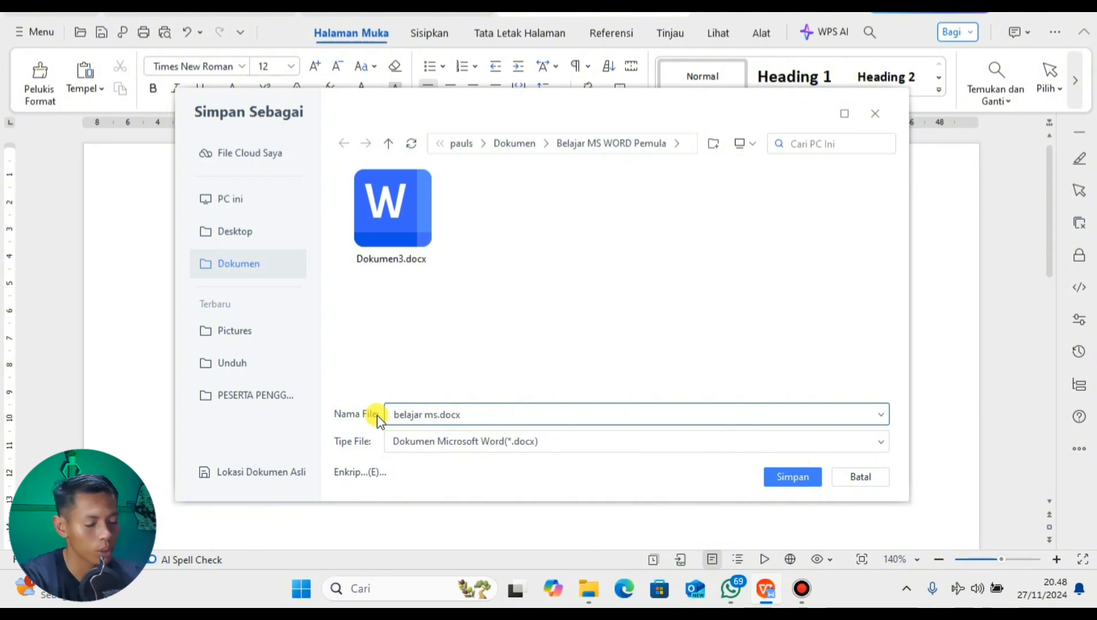
{"action": "type", "text": "d"}
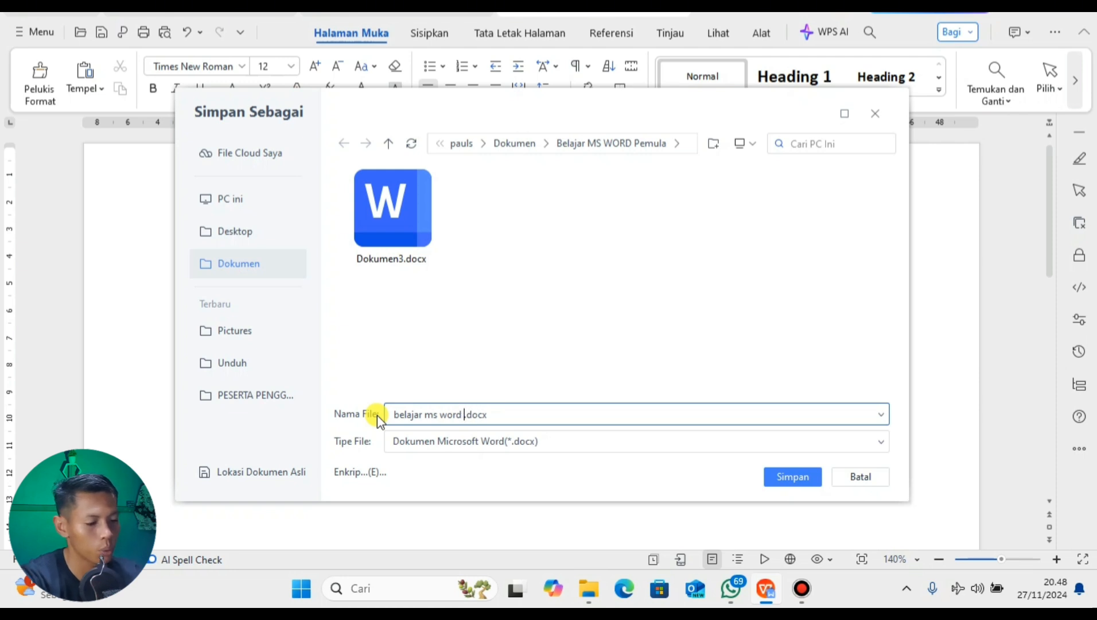
{"action": "type", "text": " 1"}
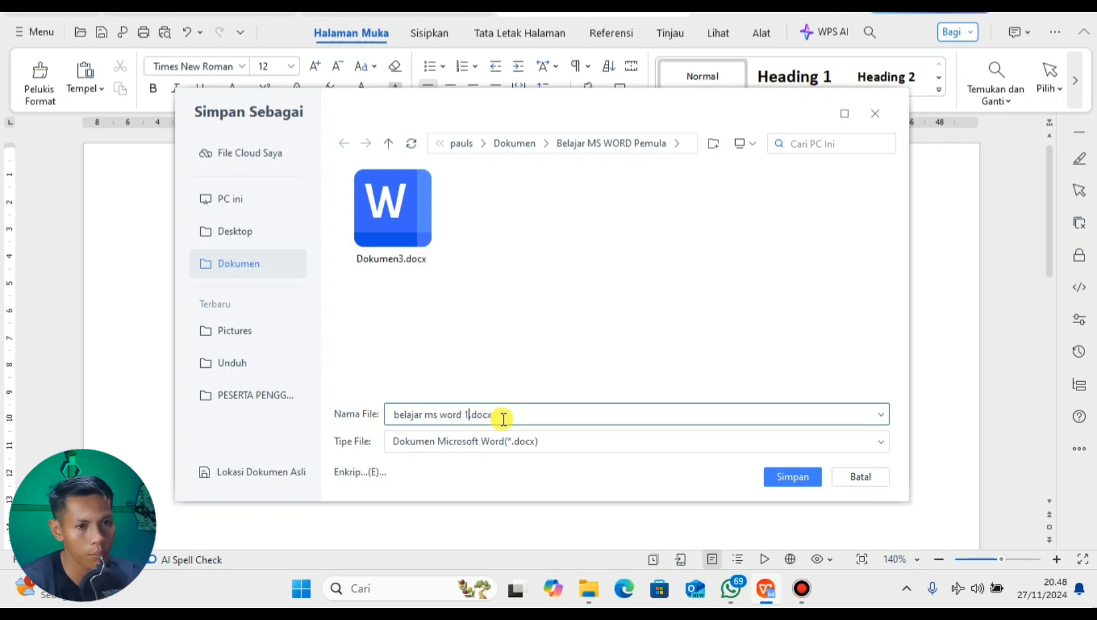
{"action": "left_click", "coordinate": [793, 480]}
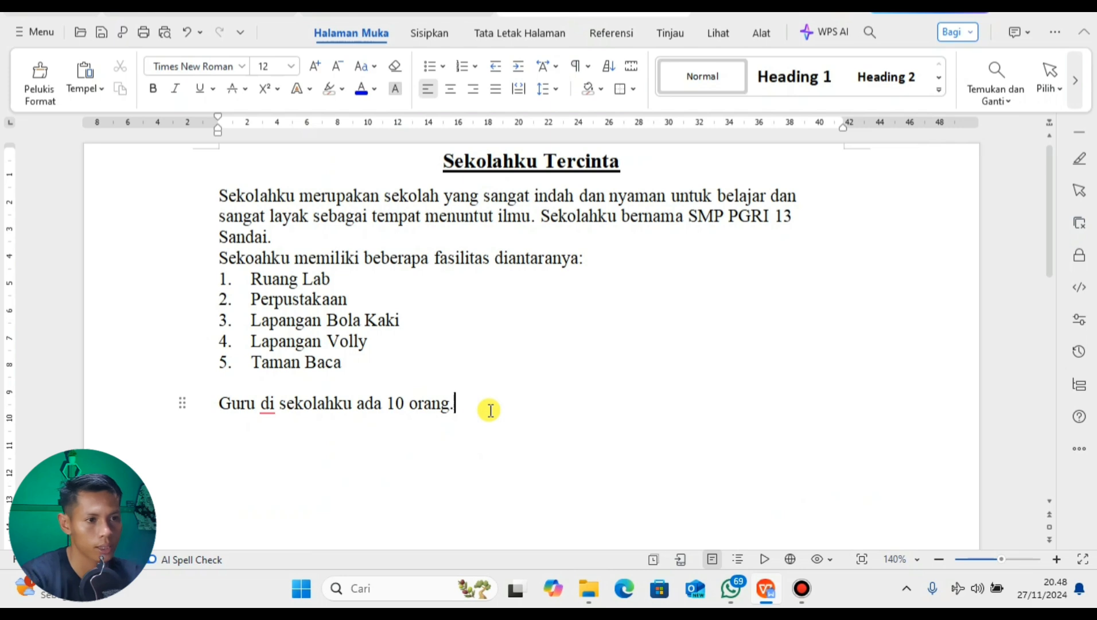
Step: Add the line "5 laki-laki dan 5 orang perempuan" below the sentence about the number of teachers
{"action": "key", "text": "Return"}
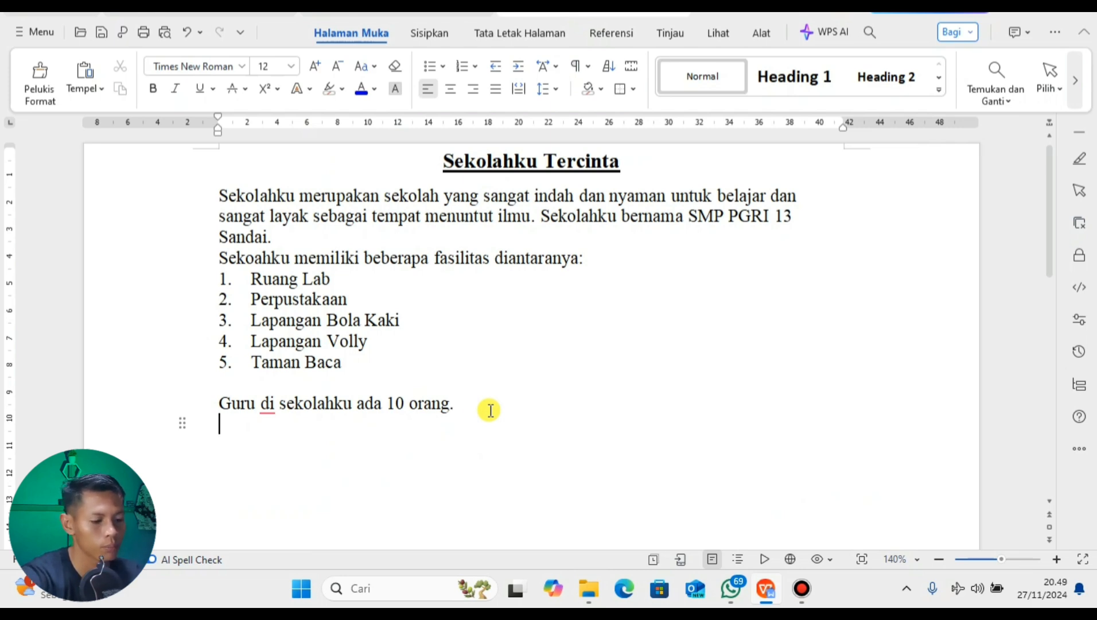
{"action": "type", "text": "5"}
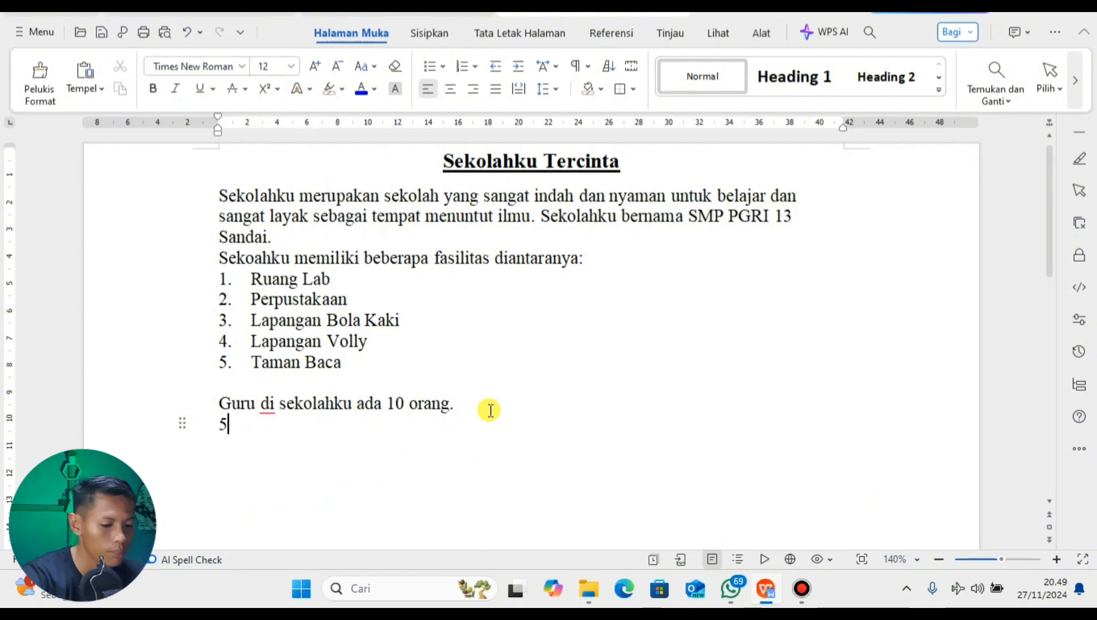
{"action": "type", "text": " laki"}
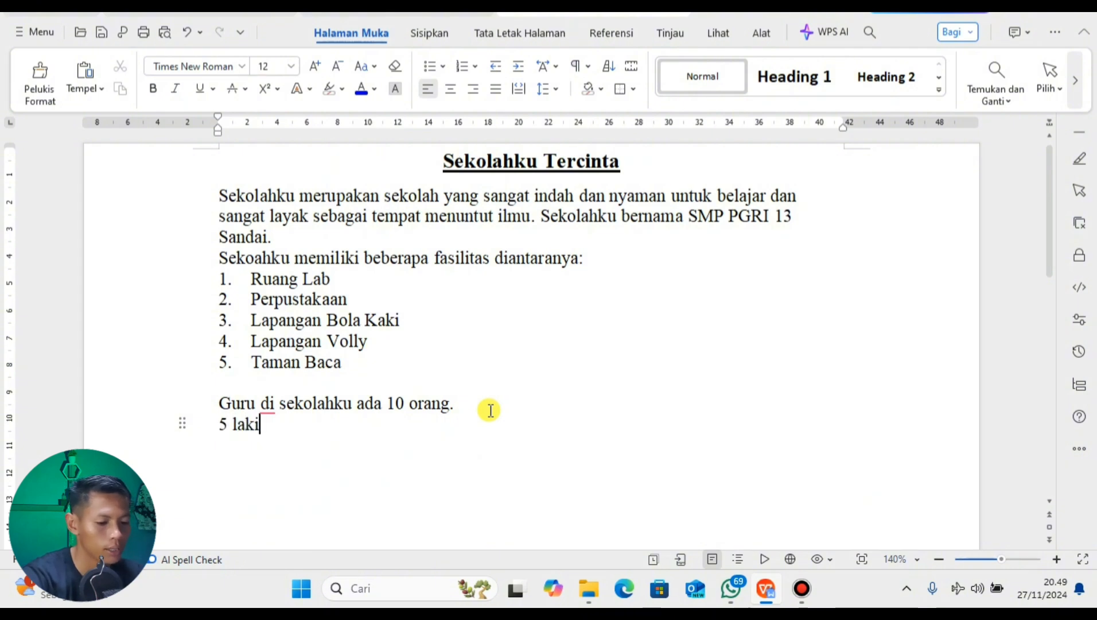
{"action": "type", "text": "-la"}
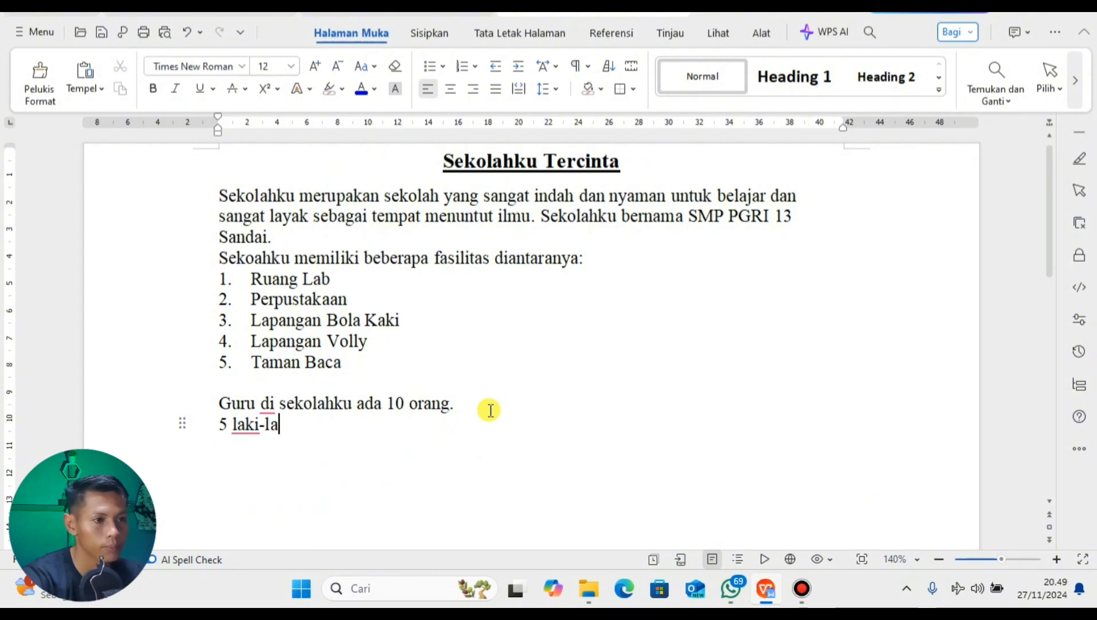
{"action": "type", "text": "ki dan "}
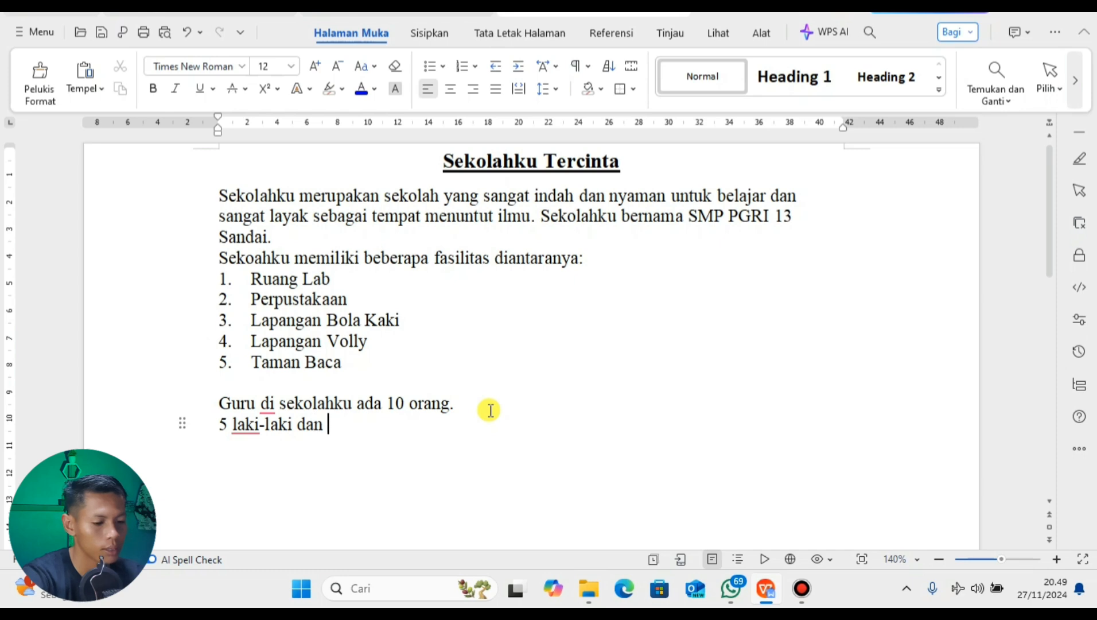
{"action": "type", "text": "5 o"}
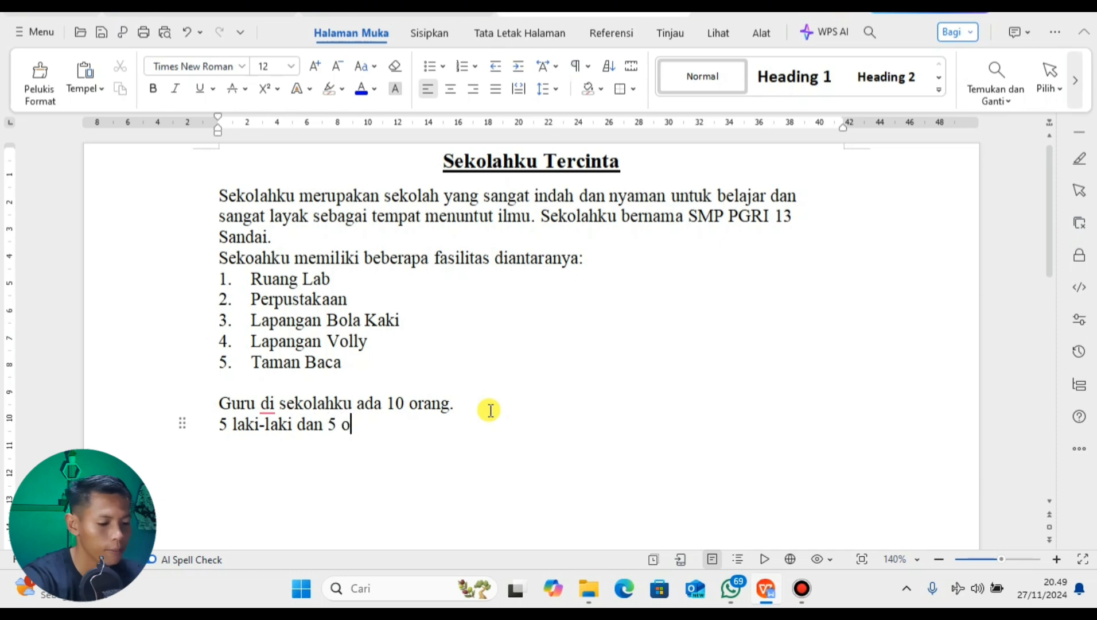
{"action": "type", "text": "rang per"}
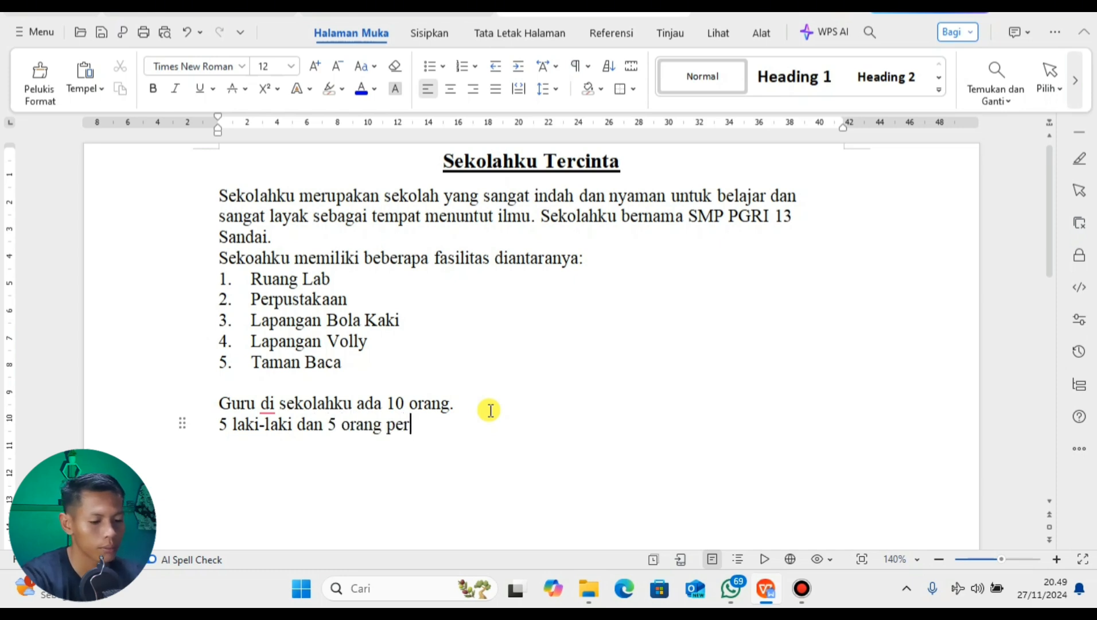
{"action": "type", "text": "empuan"}
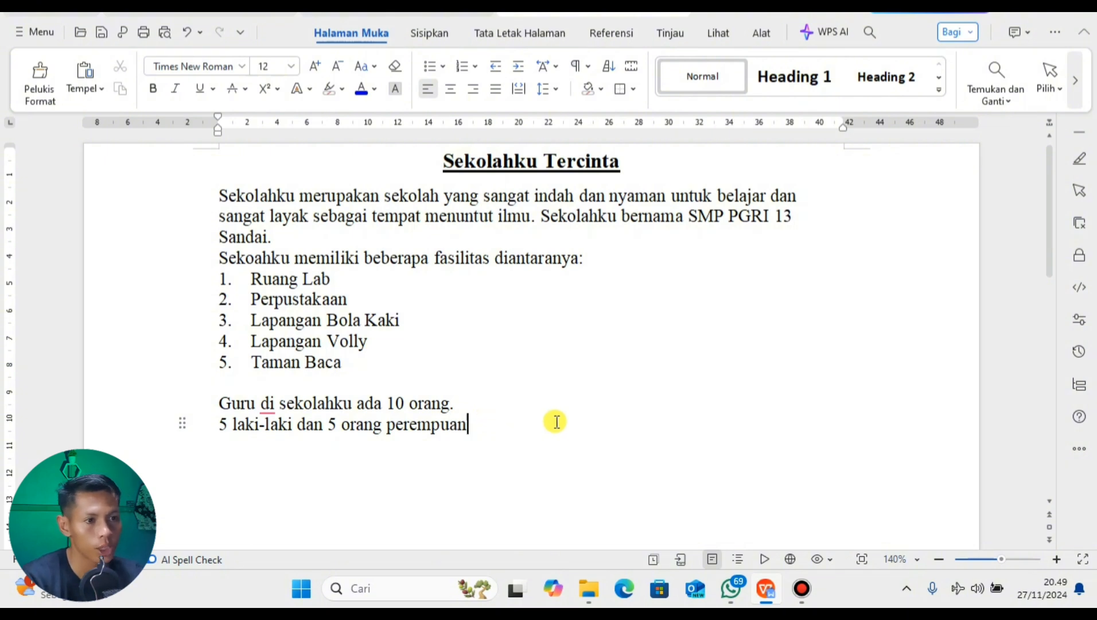
{"action": "left_click", "coordinate": [474, 406]}
{"action": "left_click", "coordinate": [483, 425]}
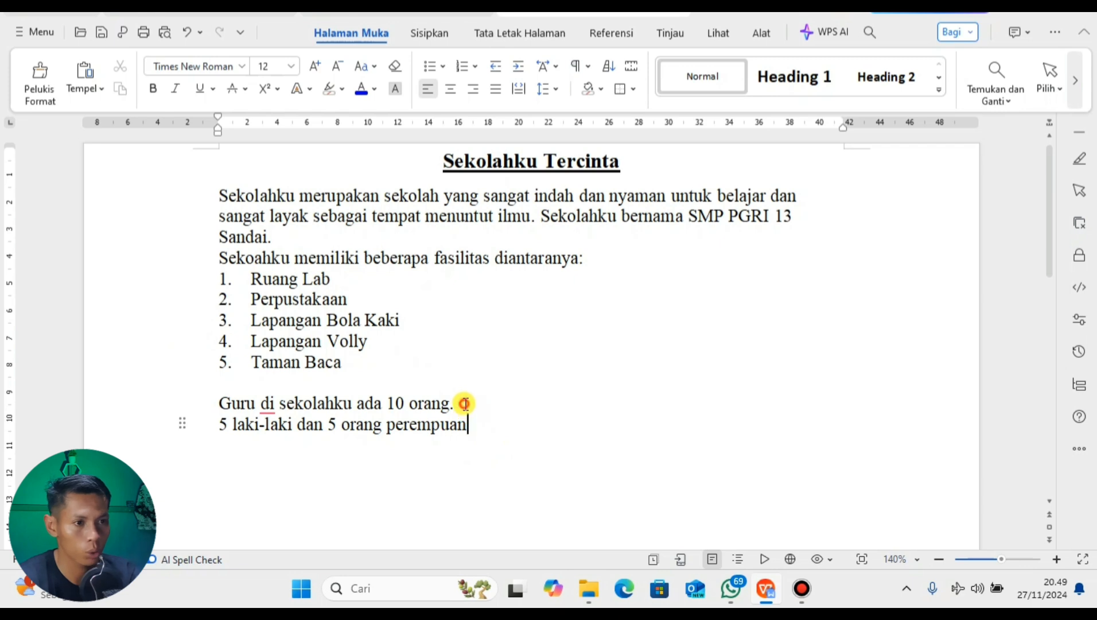
{"action": "left_click", "coordinate": [482, 430]}
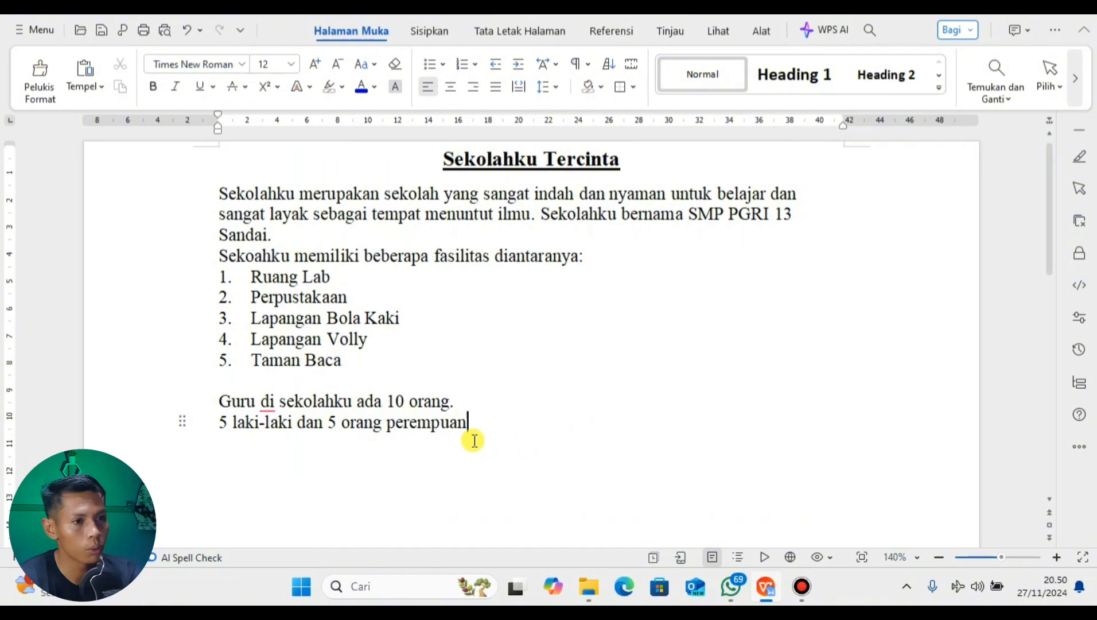
{"action": "left_click", "coordinate": [32, 30]}
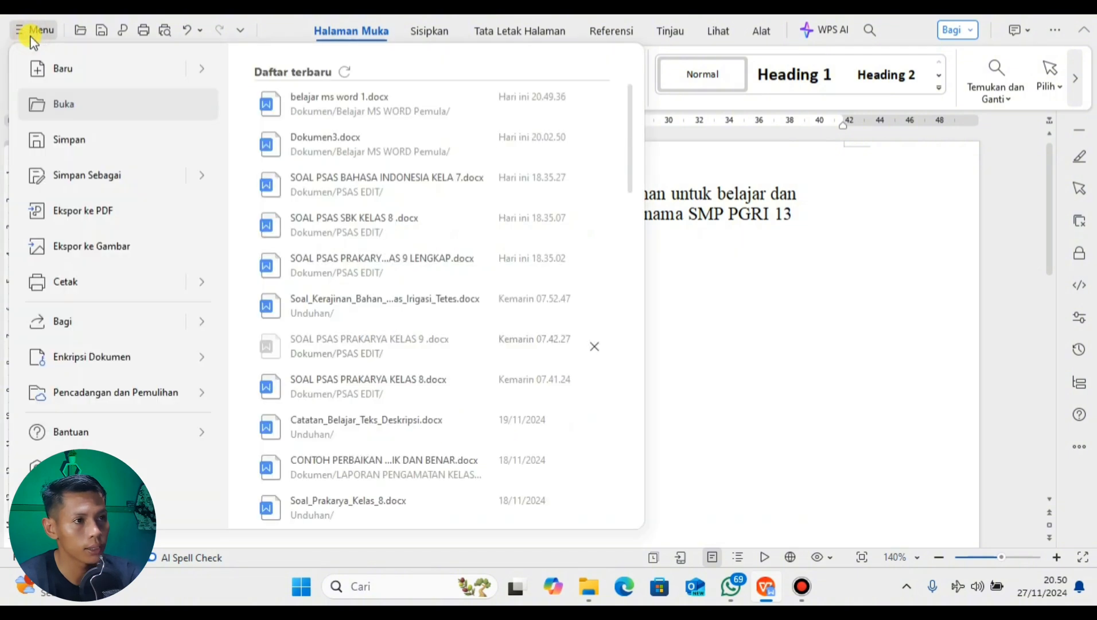
{"action": "left_click", "coordinate": [82, 176]}
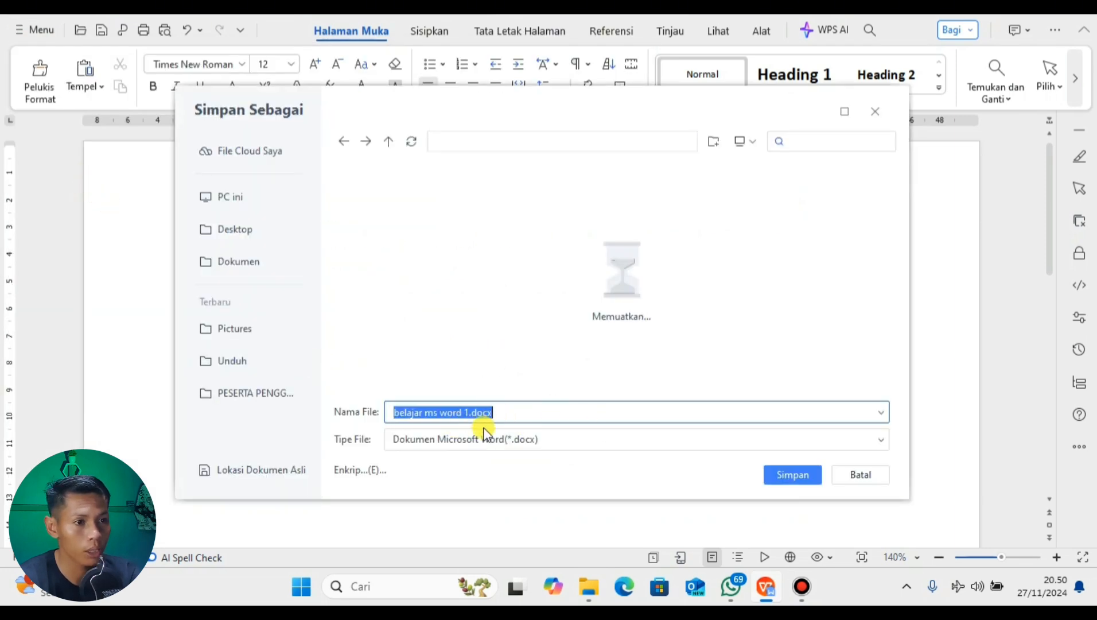
{"action": "left_click", "coordinate": [512, 418]}
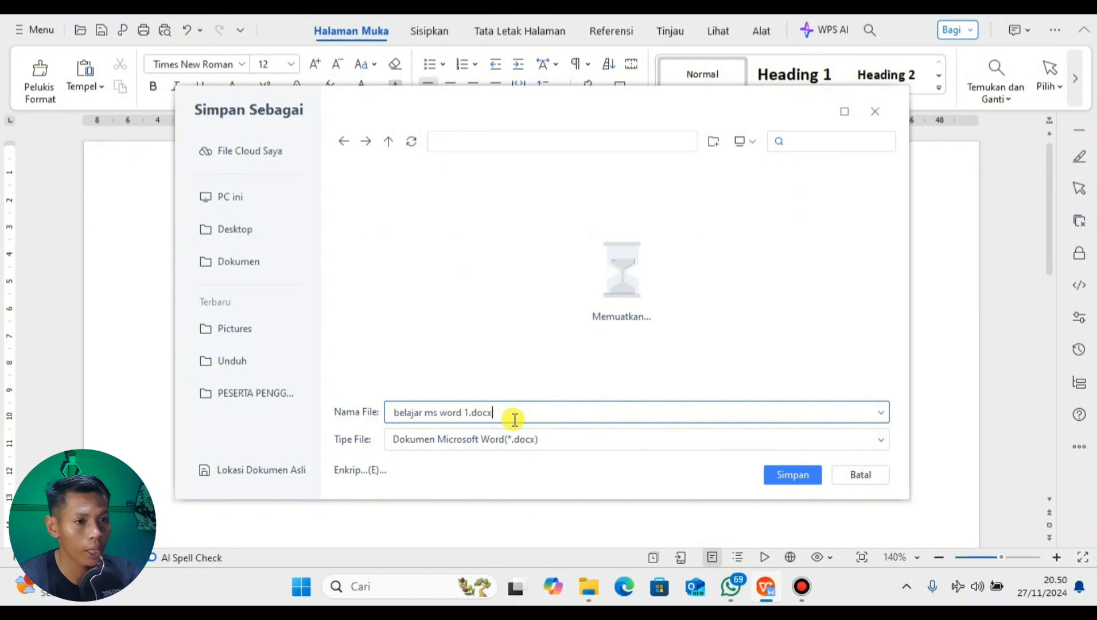
{"action": "left_click", "coordinate": [874, 113]}
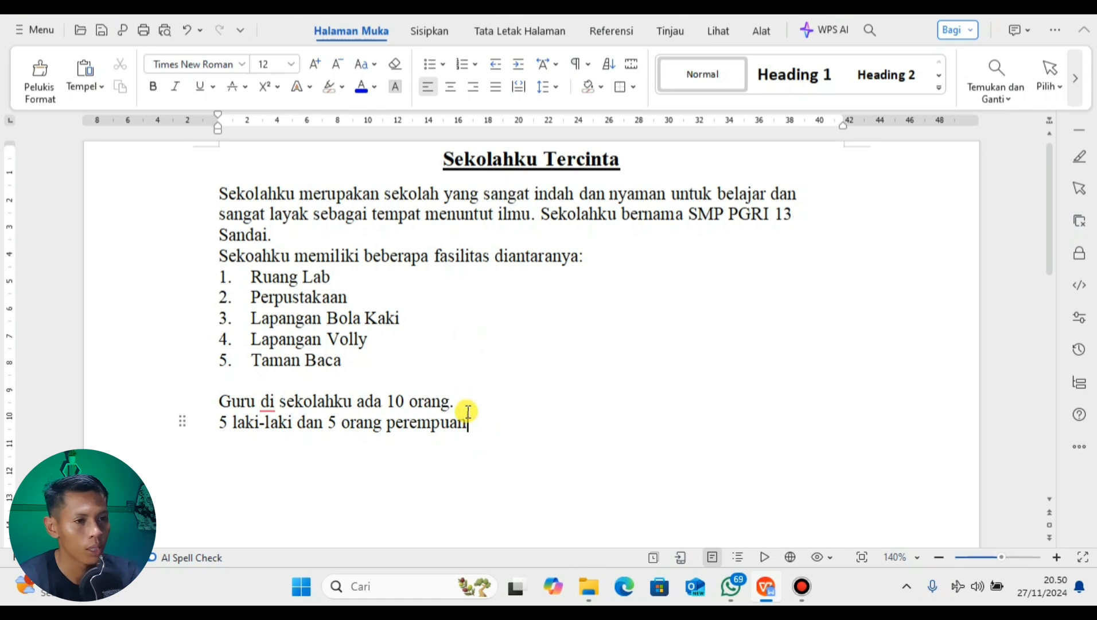
Step: Switch to the "Belajar MS WORD Pemula" folder in File Explorer and select the file "belajar ms word 1"
{"action": "mouse_move", "coordinate": [593, 598]}
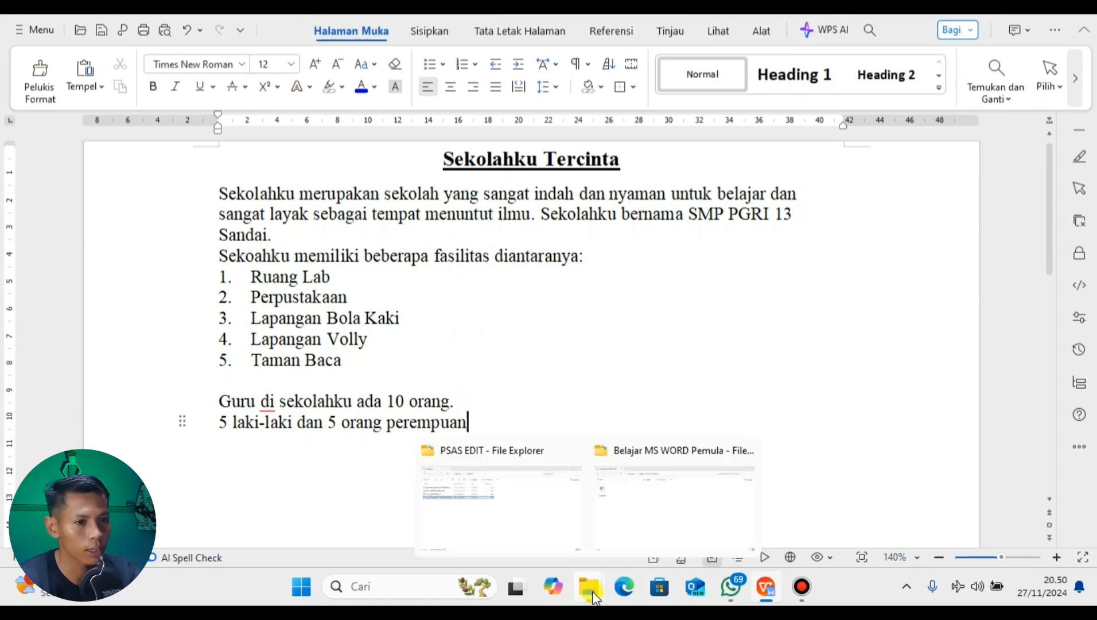
{"action": "left_click", "coordinate": [629, 507]}
{"action": "left_click", "coordinate": [153, 182]}
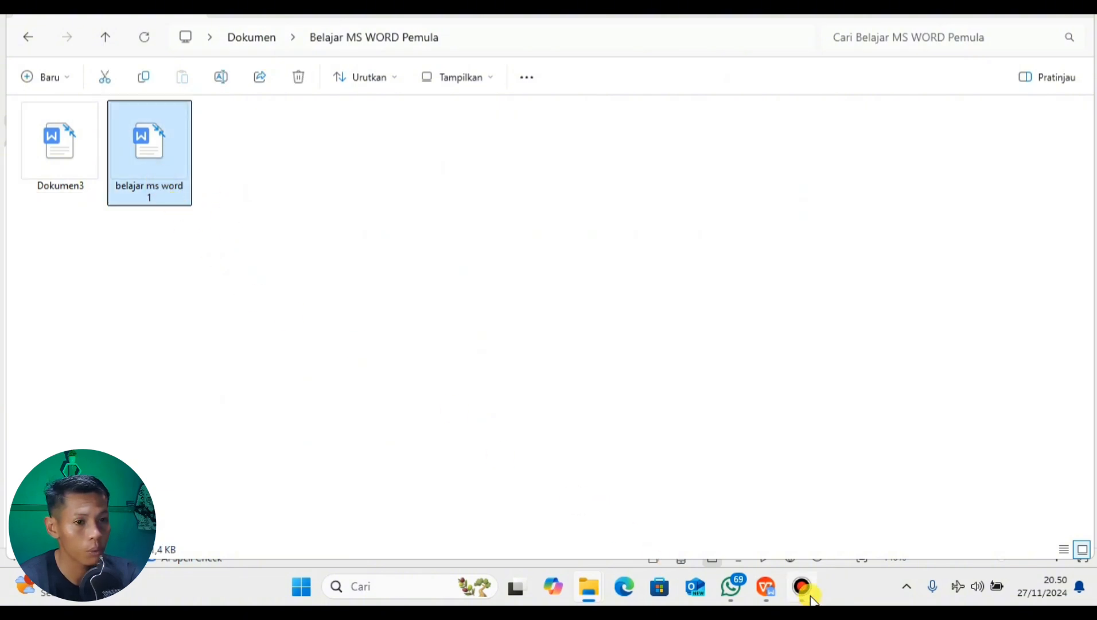
Step: Switch from File Explorer to the open document "belajar ms word 1.docx" in WPS Writer
{"action": "mouse_move", "coordinate": [767, 599]}
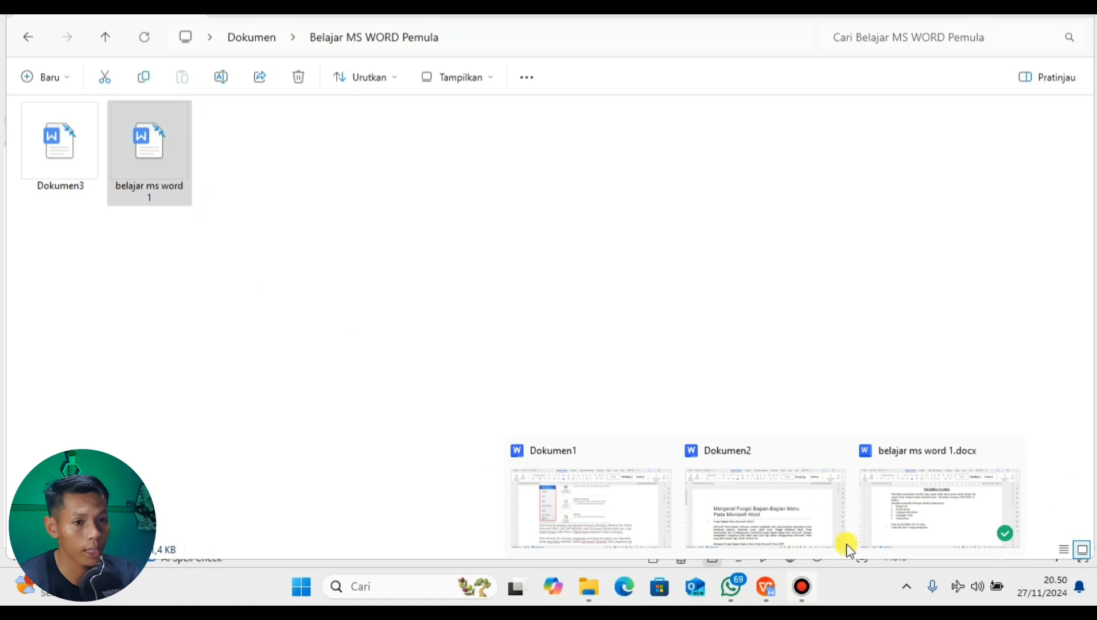
{"action": "left_click", "coordinate": [950, 507]}
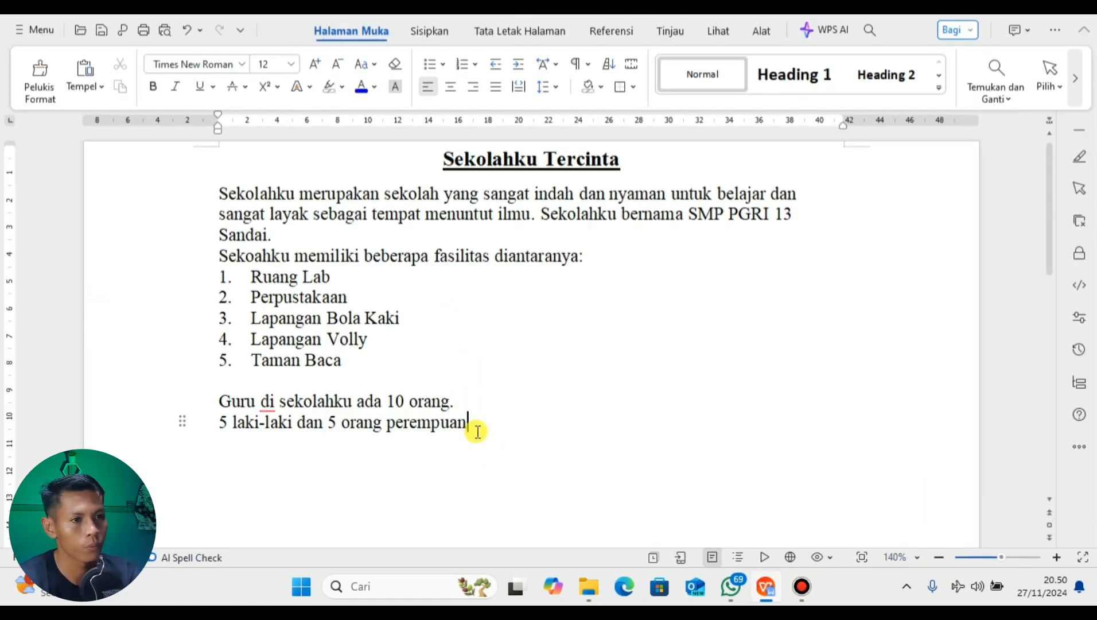
Step: Delete all text after the "P" of "Perpustakaan", undo the deletion, redo it, and undo it again
{"action": "left_click_drag", "start_coordinate": [473, 428], "coordinate": [260, 296]}
{"action": "type", "text": "P"}
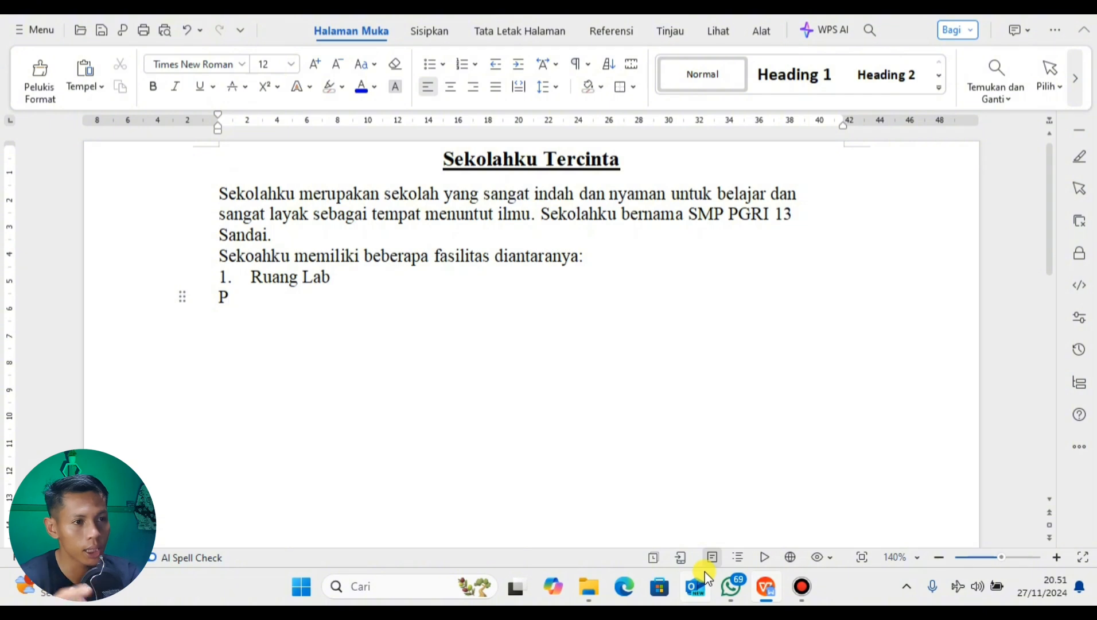
{"action": "left_click", "coordinate": [186, 34]}
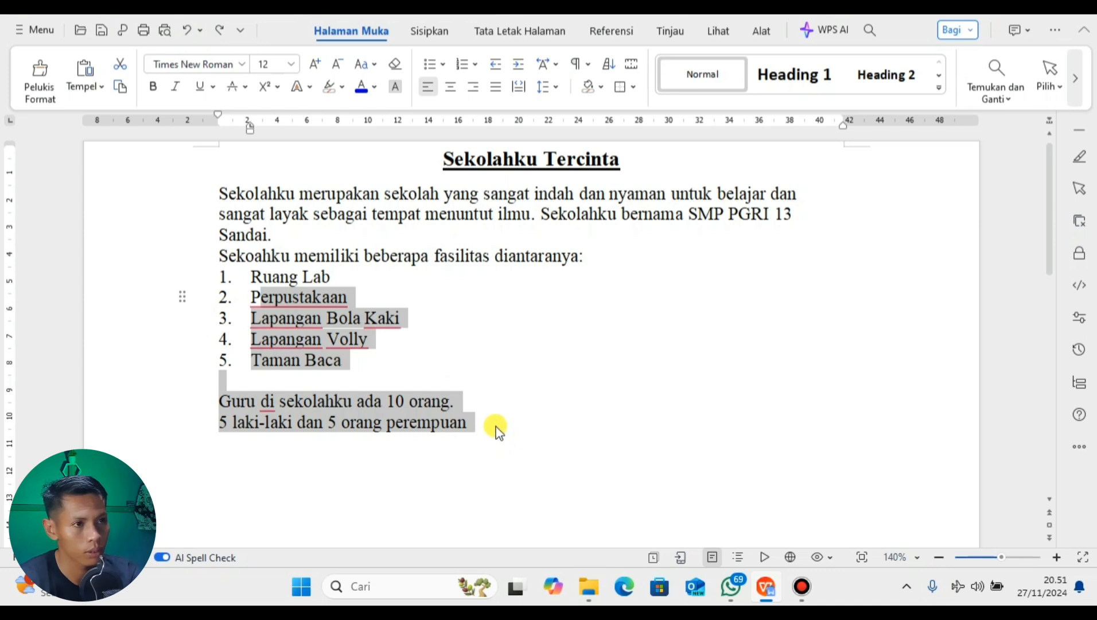
{"action": "left_click", "coordinate": [215, 29]}
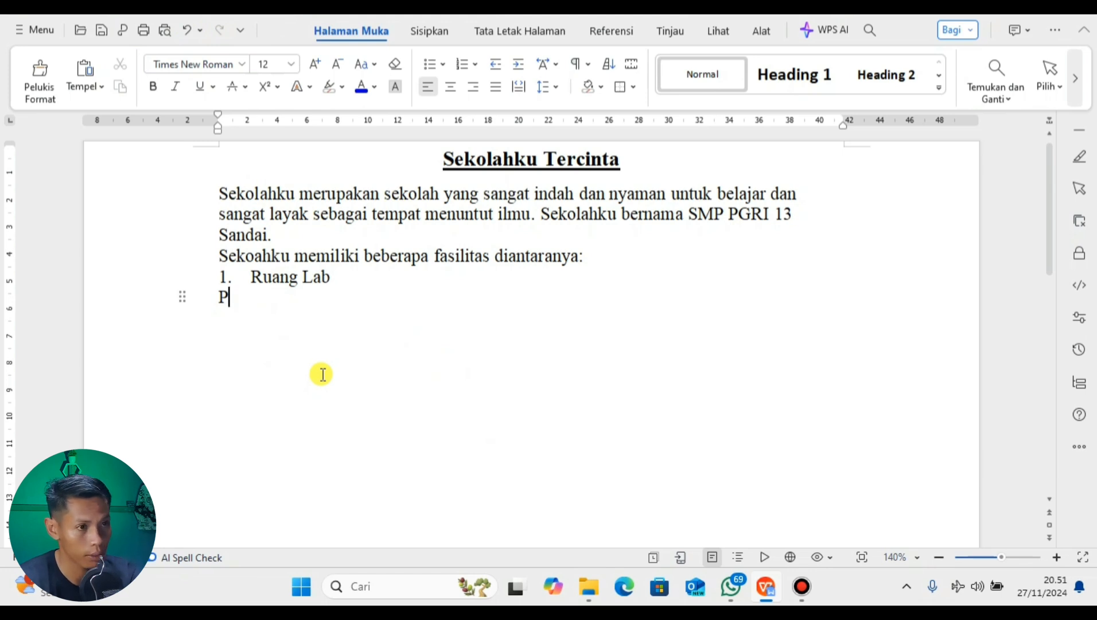
{"action": "key", "text": "ctrl+z"}
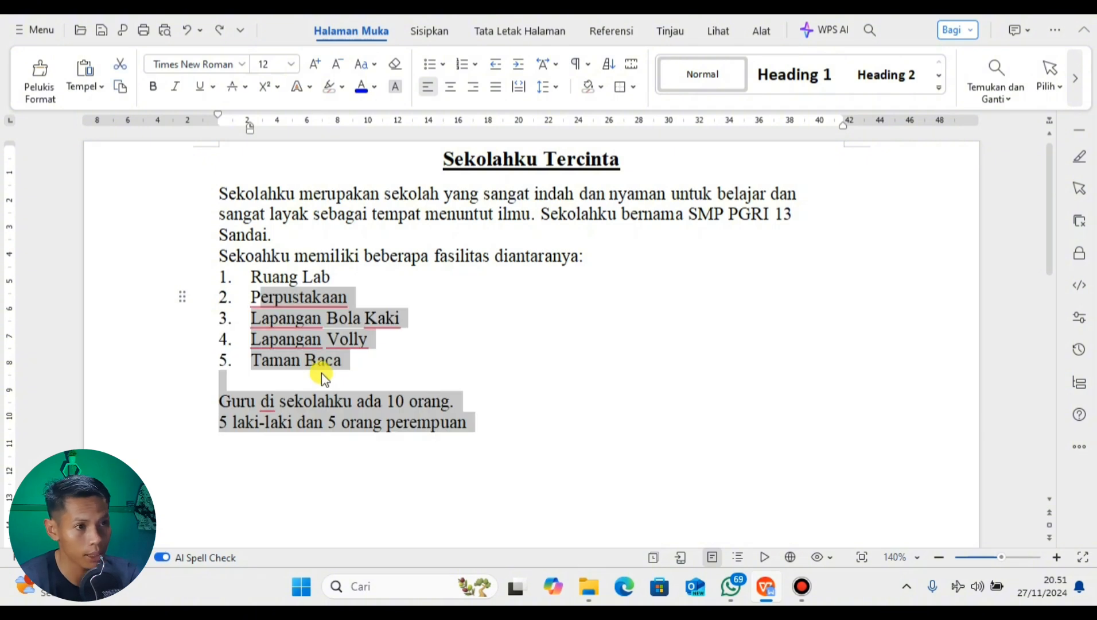
{"action": "left_click", "coordinate": [497, 437]}
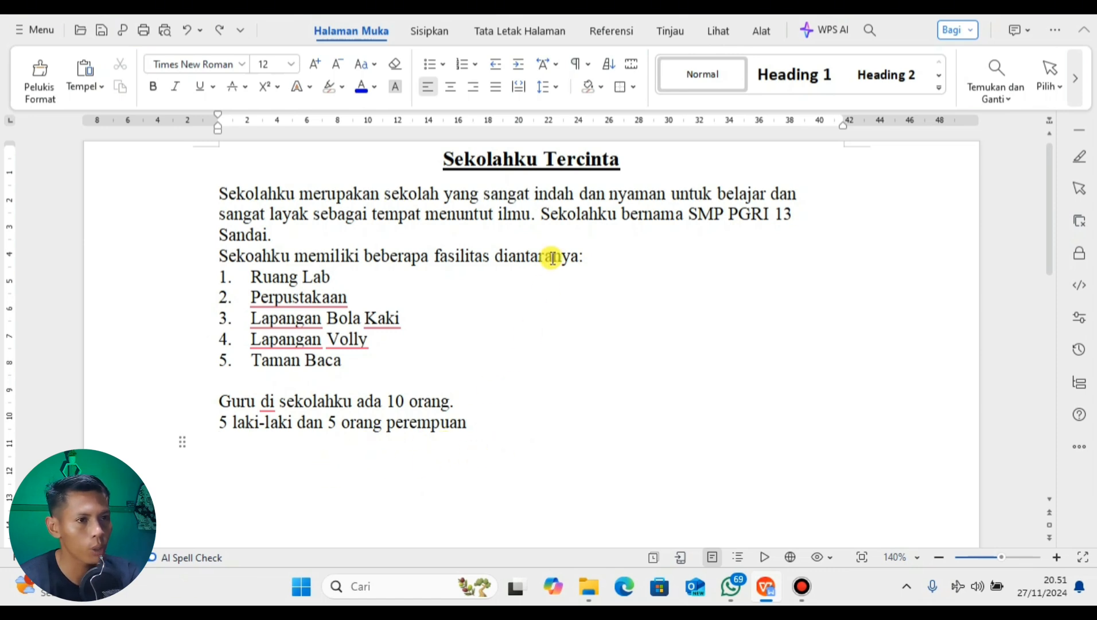
Step: Apply the case option "Kapitalisasi tiap kata" to the title "Sekolahku Tercinta"
{"action": "left_click_drag", "start_coordinate": [631, 159], "coordinate": [431, 159]}
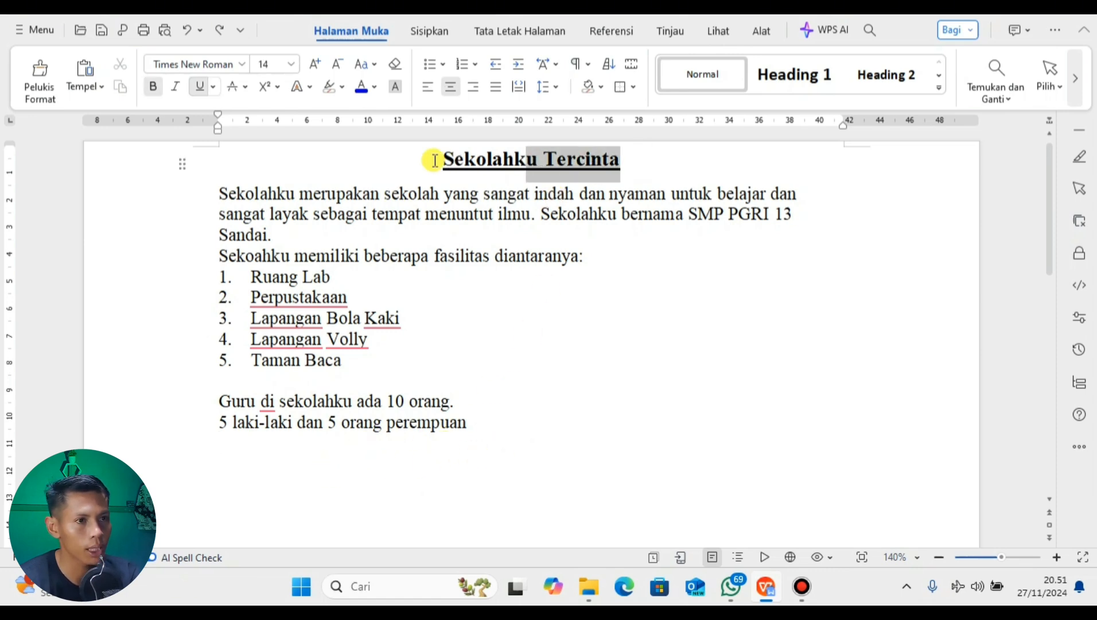
{"action": "left_click", "coordinate": [567, 162]}
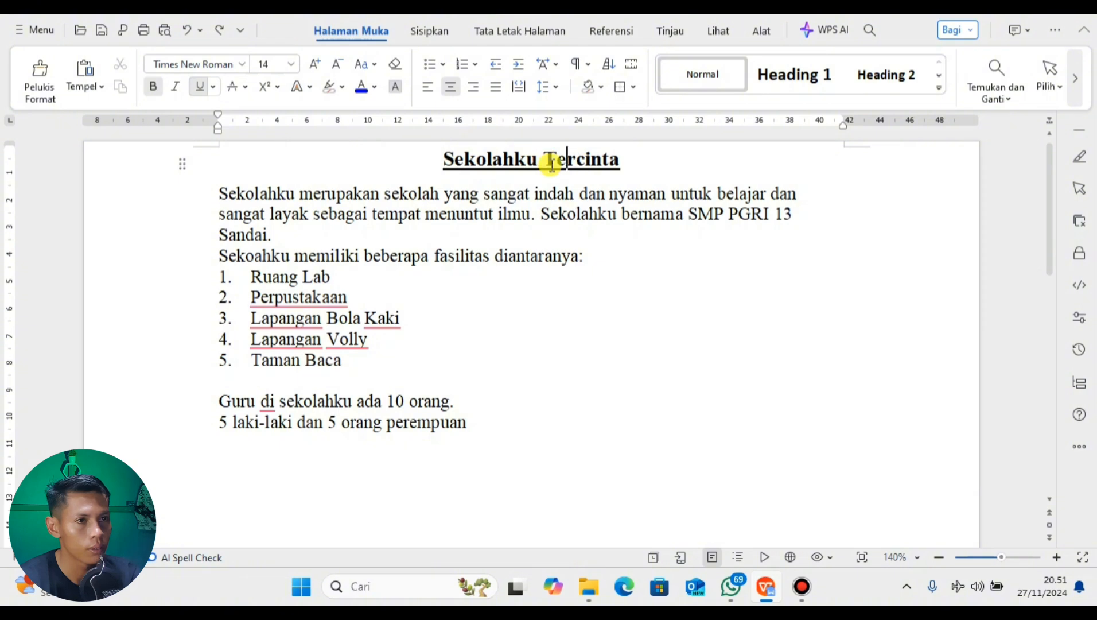
{"action": "left_click_drag", "start_coordinate": [632, 159], "coordinate": [441, 158]}
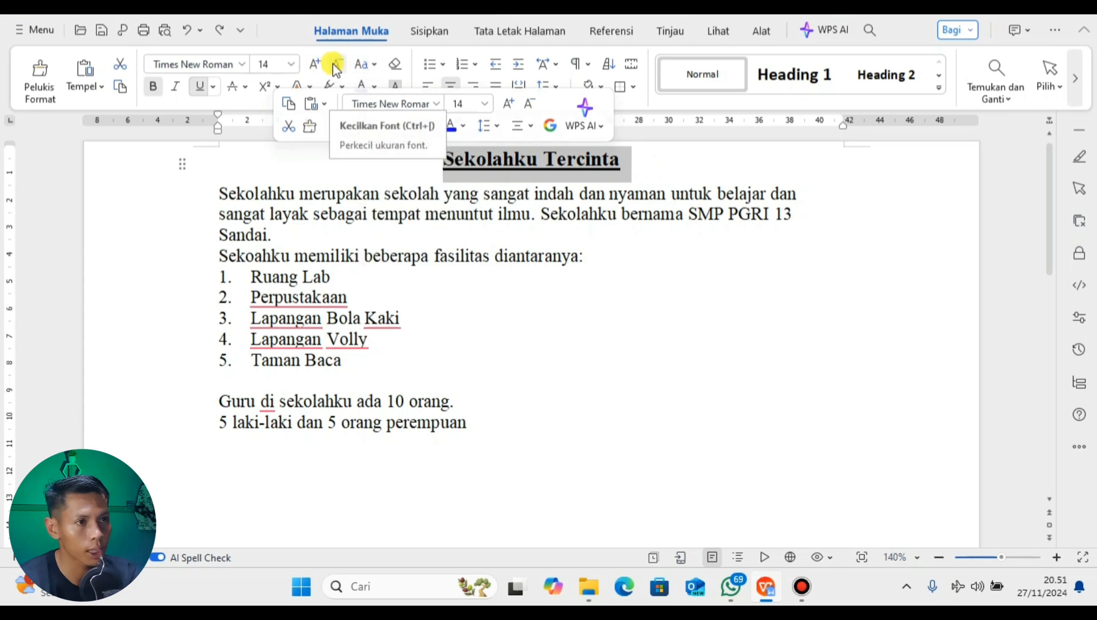
{"action": "left_click", "coordinate": [374, 72]}
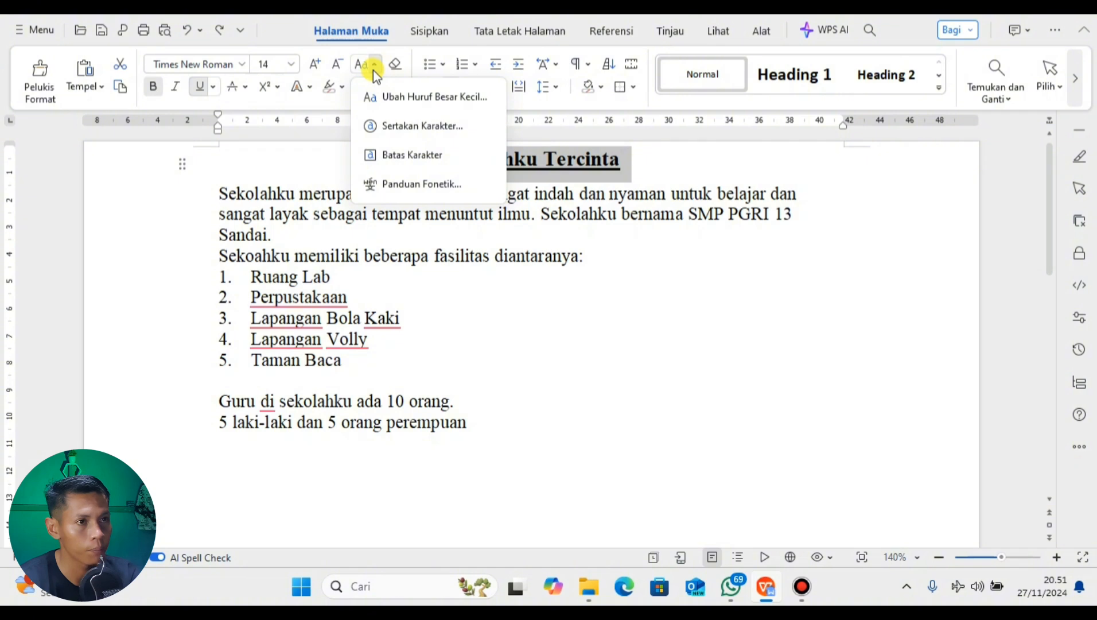
{"action": "left_click", "coordinate": [373, 66]}
{"action": "left_click", "coordinate": [364, 61]}
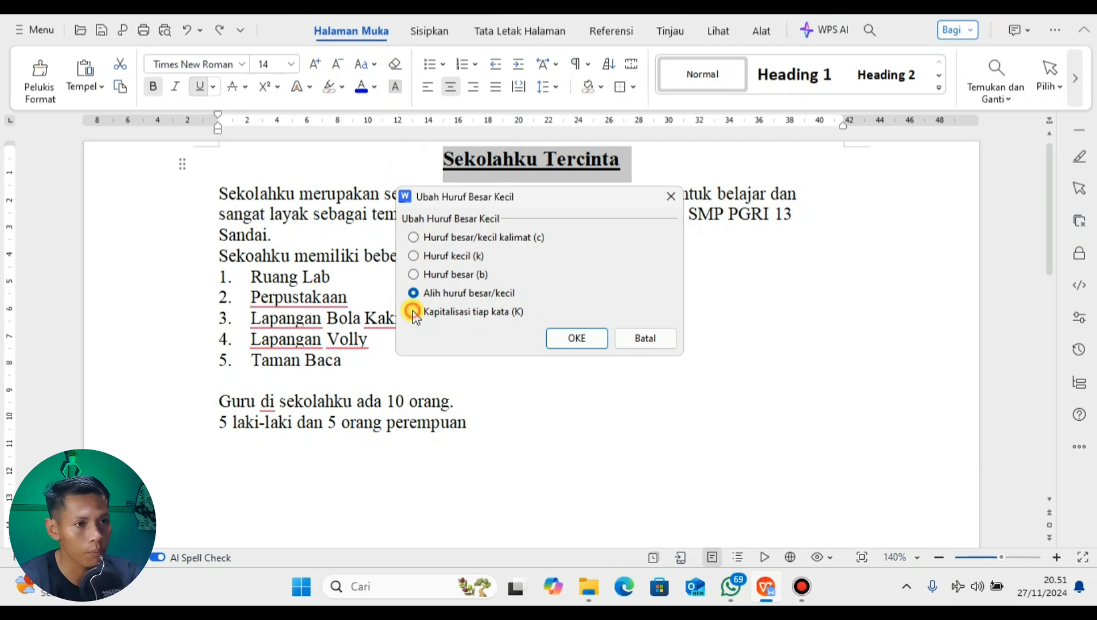
{"action": "left_click", "coordinate": [412, 311]}
{"action": "left_click", "coordinate": [569, 339]}
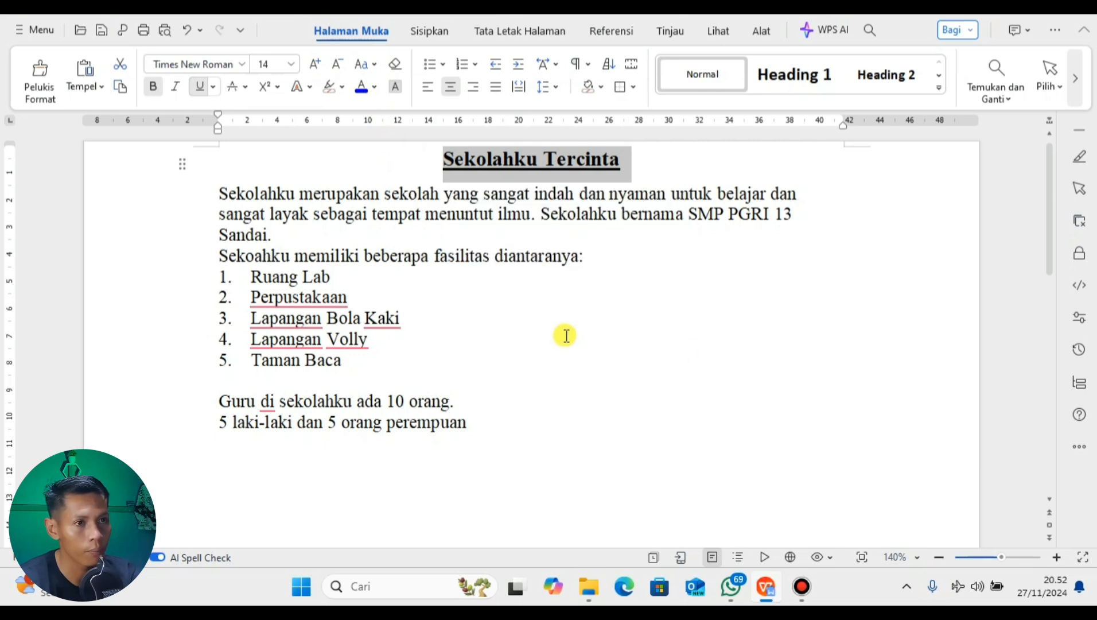
Step: Invert the letter case of the whole title using the option "Alih huruf besar/kecil"
{"action": "left_click", "coordinate": [580, 156]}
{"action": "left_click_drag", "start_coordinate": [620, 154], "coordinate": [421, 143]}
{"action": "left_click", "coordinate": [365, 65]}
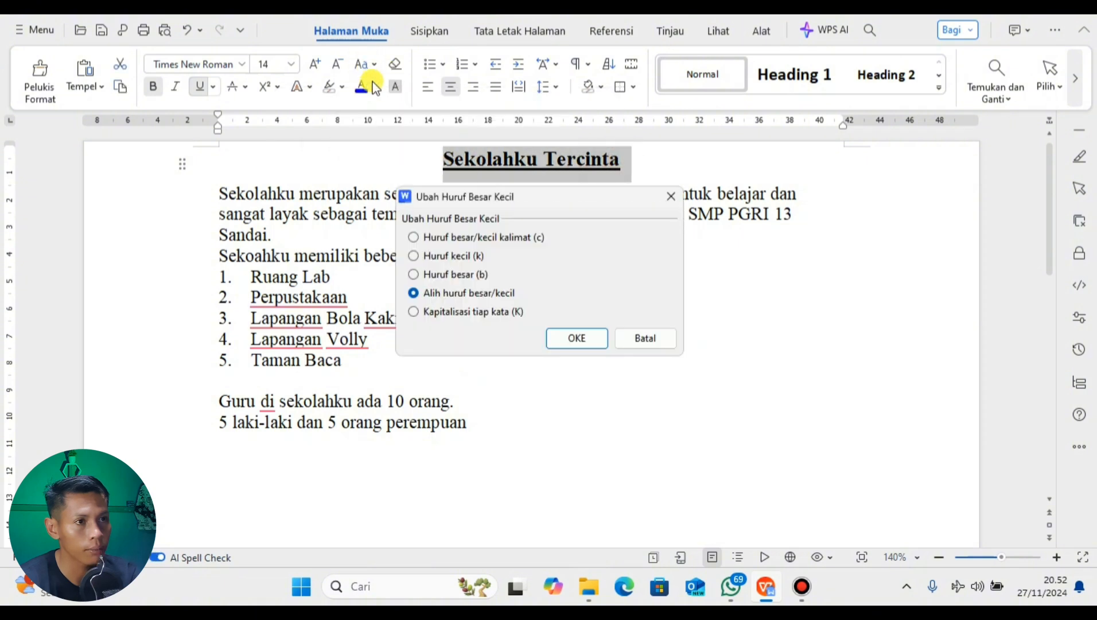
{"action": "left_click", "coordinate": [563, 340]}
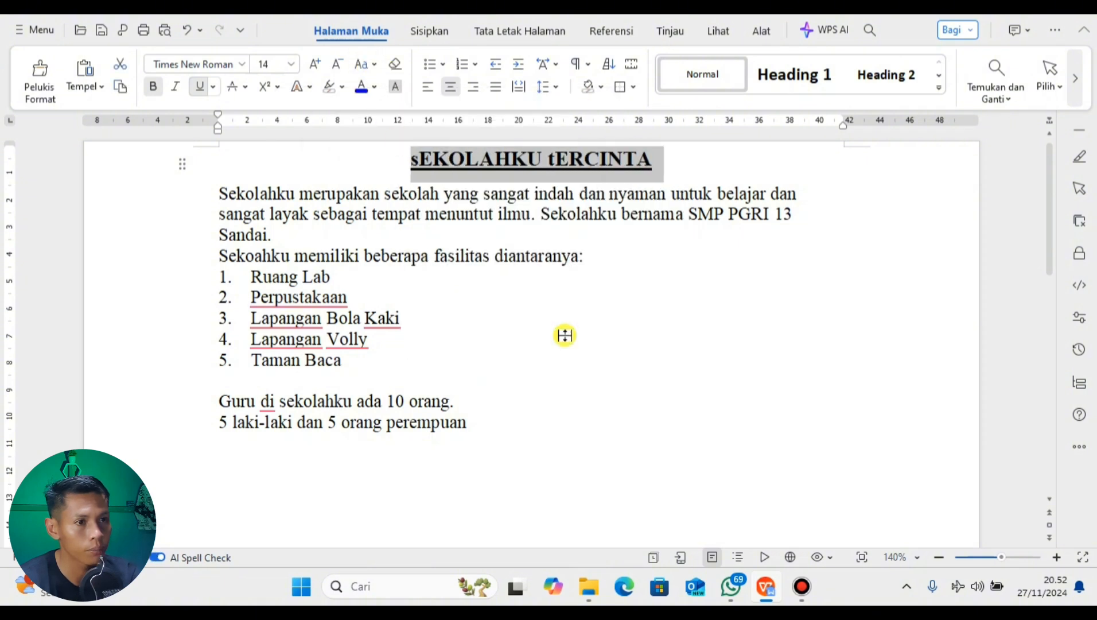
Step: Change the inverted title back to one capital per word with "Kapitalisasi tiap kata"
{"action": "left_click", "coordinate": [374, 65]}
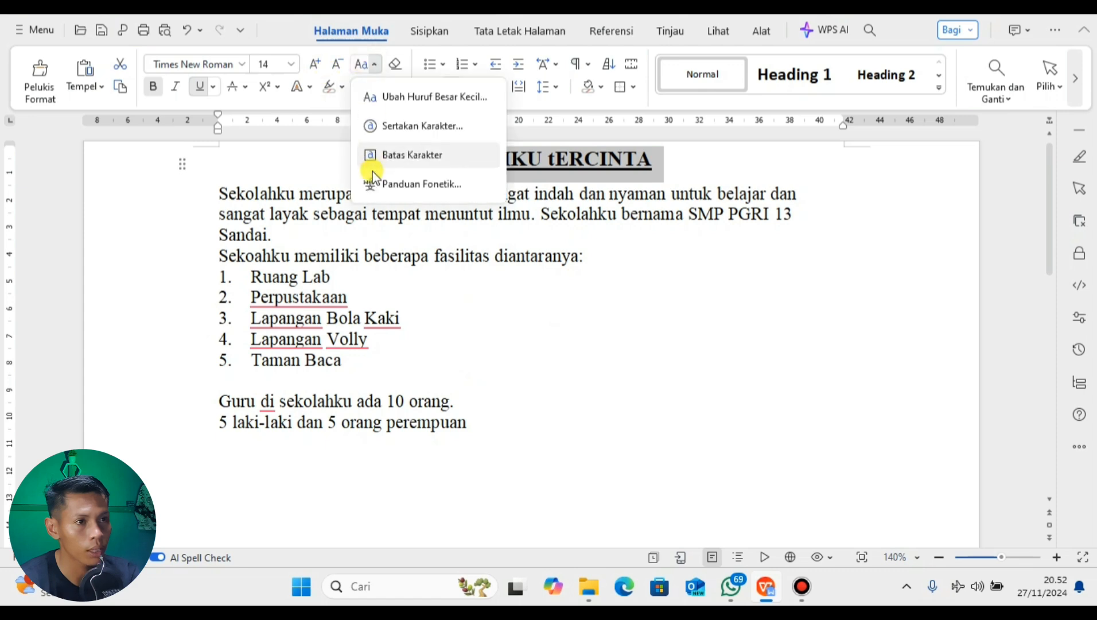
{"action": "left_click", "coordinate": [360, 66]}
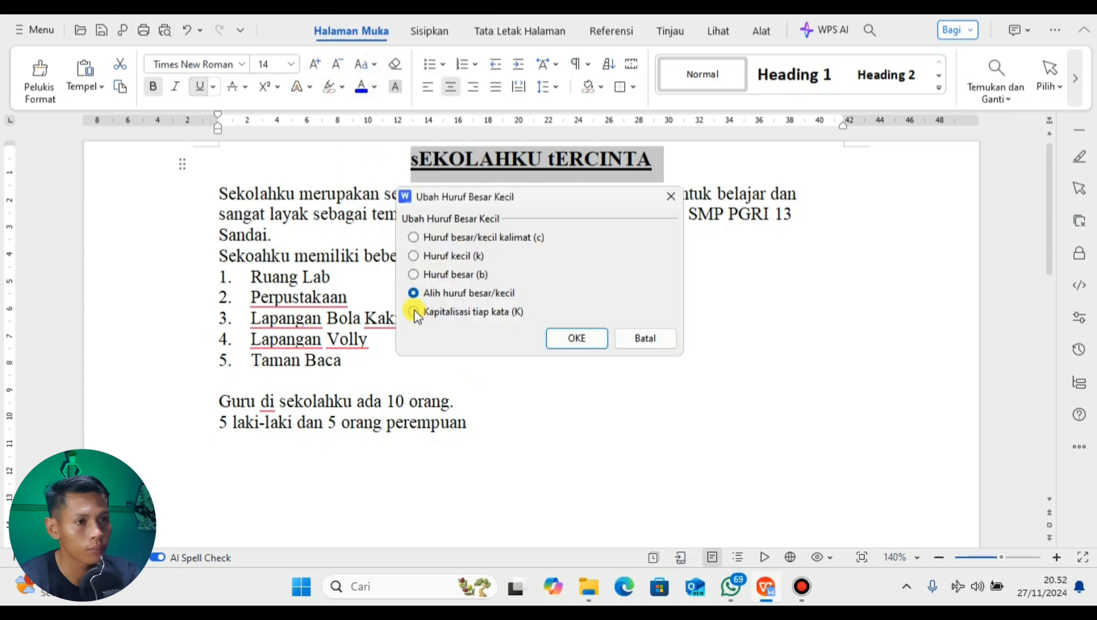
{"action": "left_click", "coordinate": [414, 311]}
{"action": "left_click", "coordinate": [568, 335]}
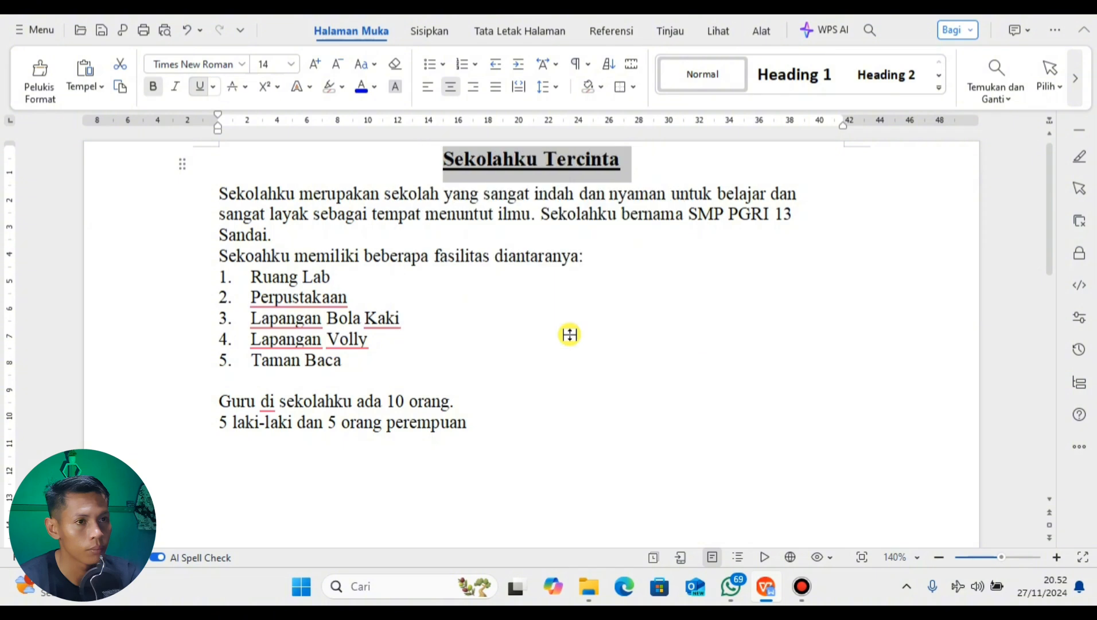
Step: Remove the title text, leaving an empty line above the first paragraph
{"action": "left_click", "coordinate": [633, 164]}
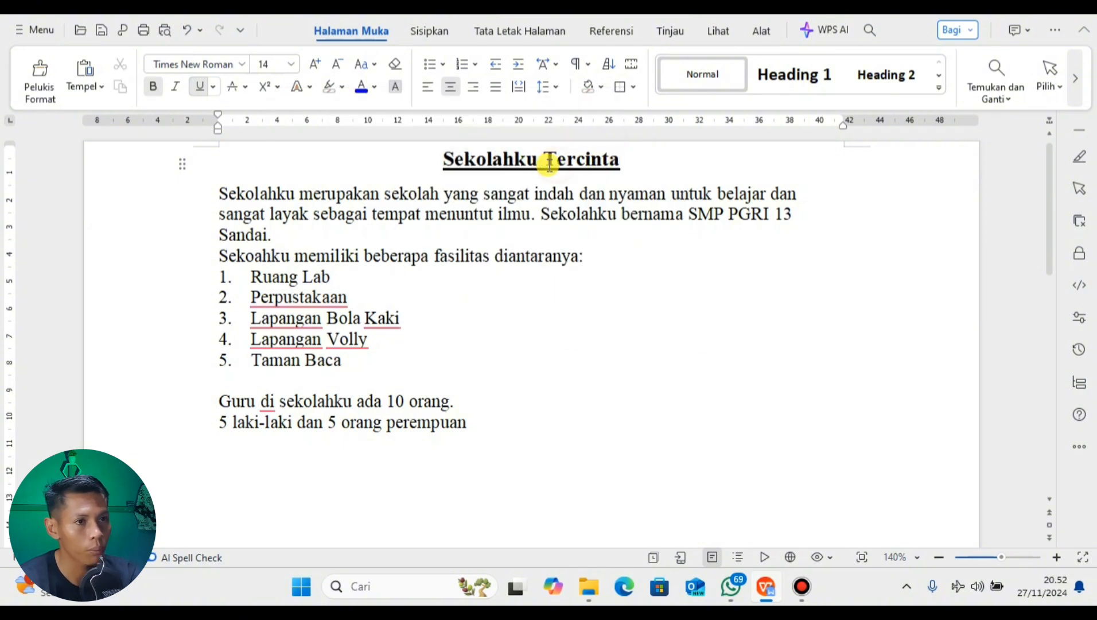
{"action": "left_click", "coordinate": [455, 159]}
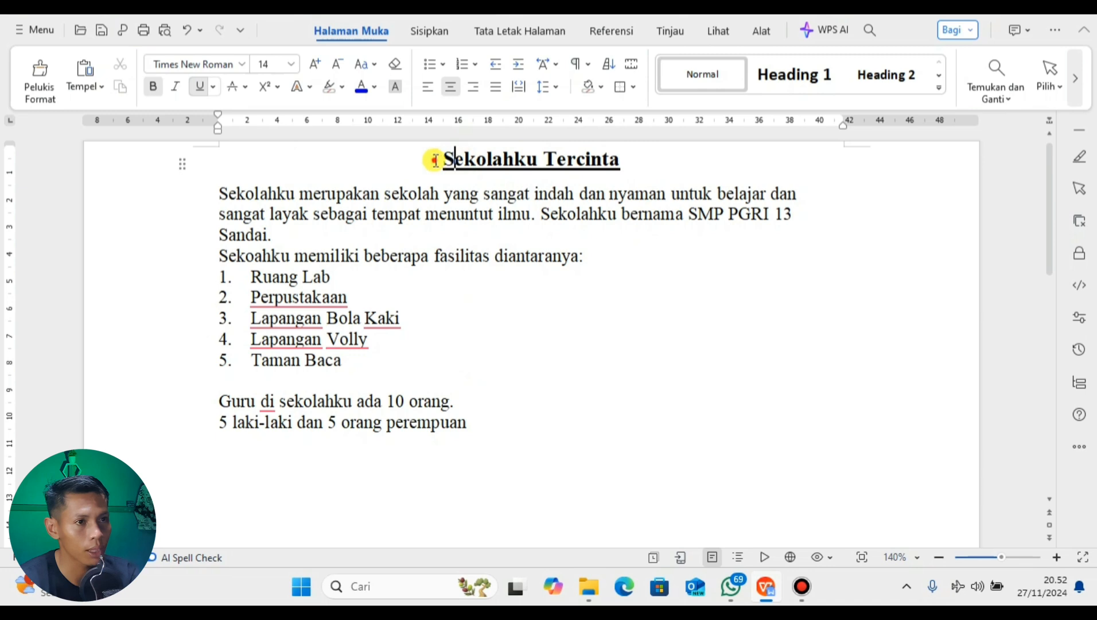
{"action": "left_click_drag", "start_coordinate": [628, 158], "coordinate": [437, 152]}
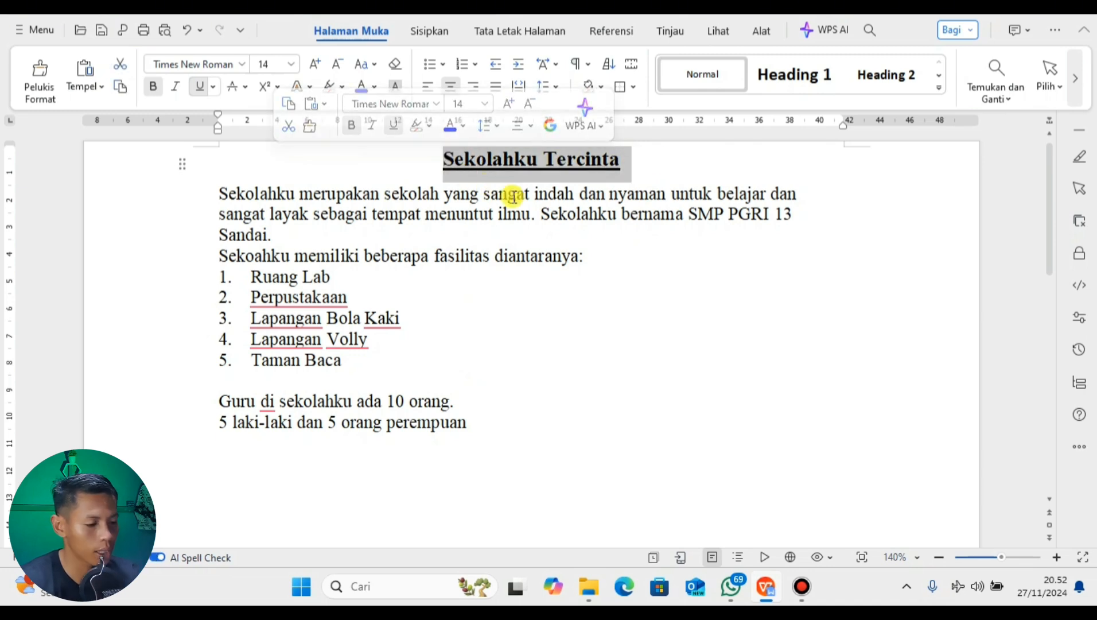
{"action": "type", "text": "S"}
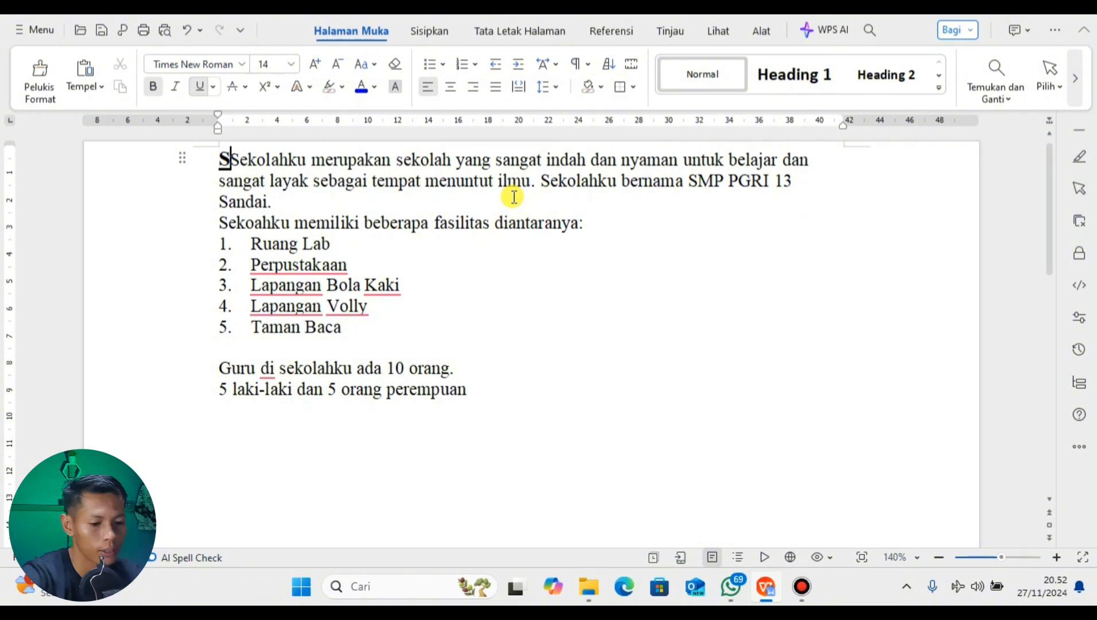
{"action": "key", "text": "Return"}
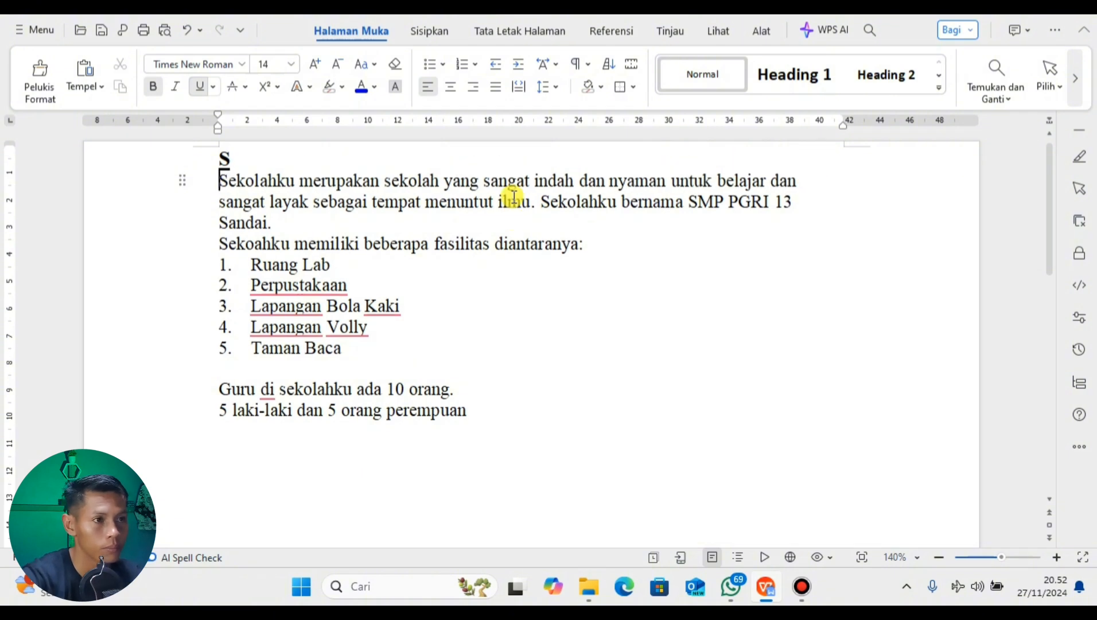
{"action": "left_click", "coordinate": [425, 162]}
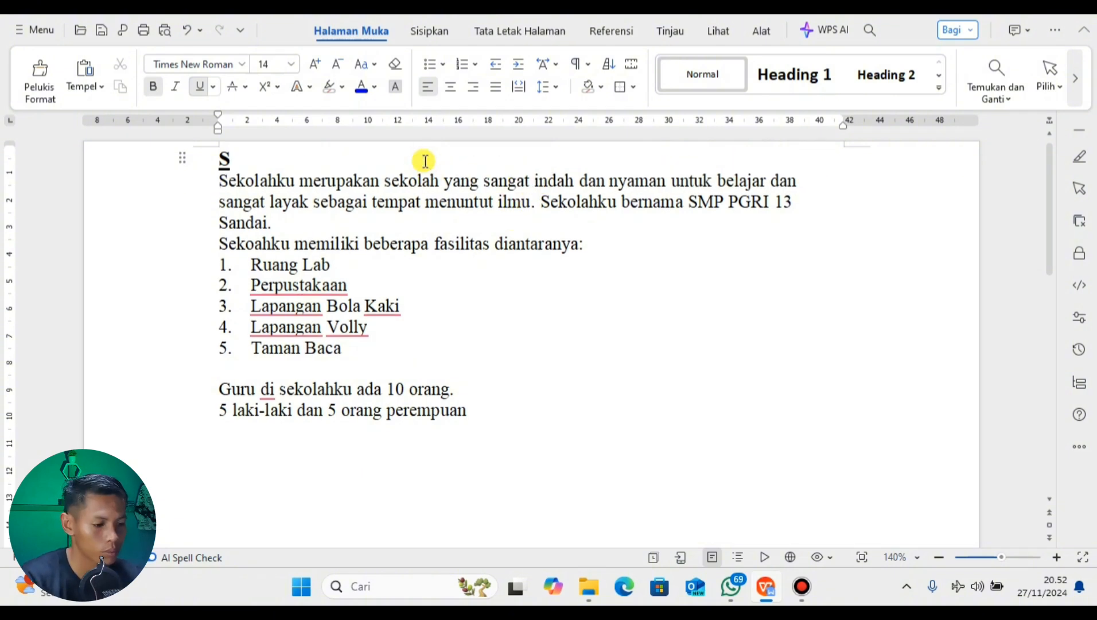
{"action": "type", "text": "W"}
{"action": "key", "text": "BackSpace"}
{"action": "key", "text": "BackSpace"}
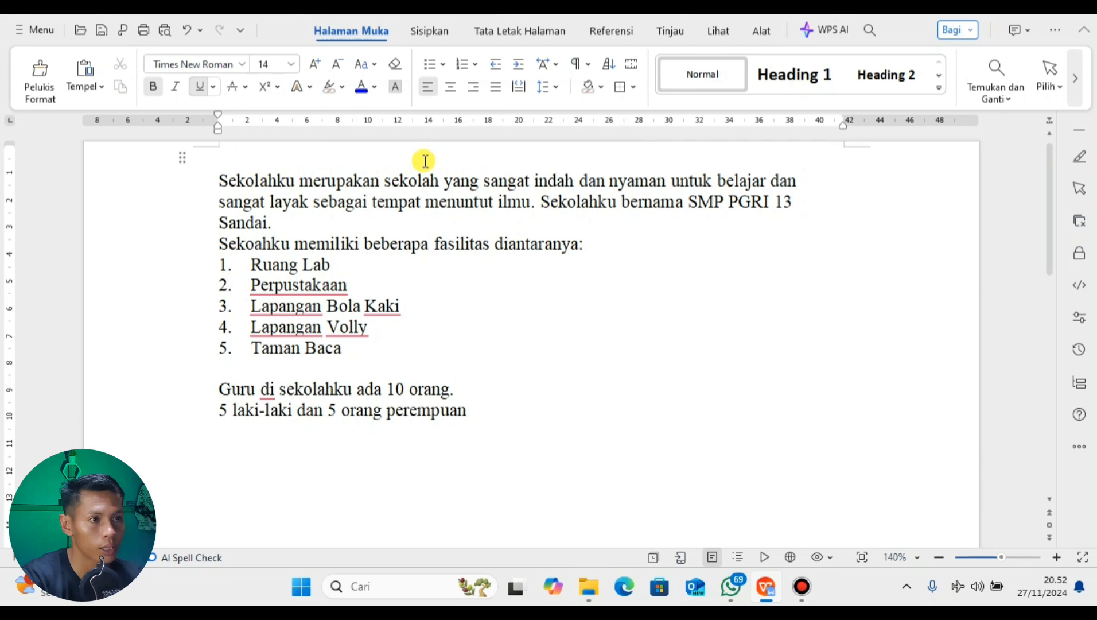
Step: Enter the title "Sekolahku tercinta" on the empty line above the first paragraph
{"action": "type", "text": "S"}
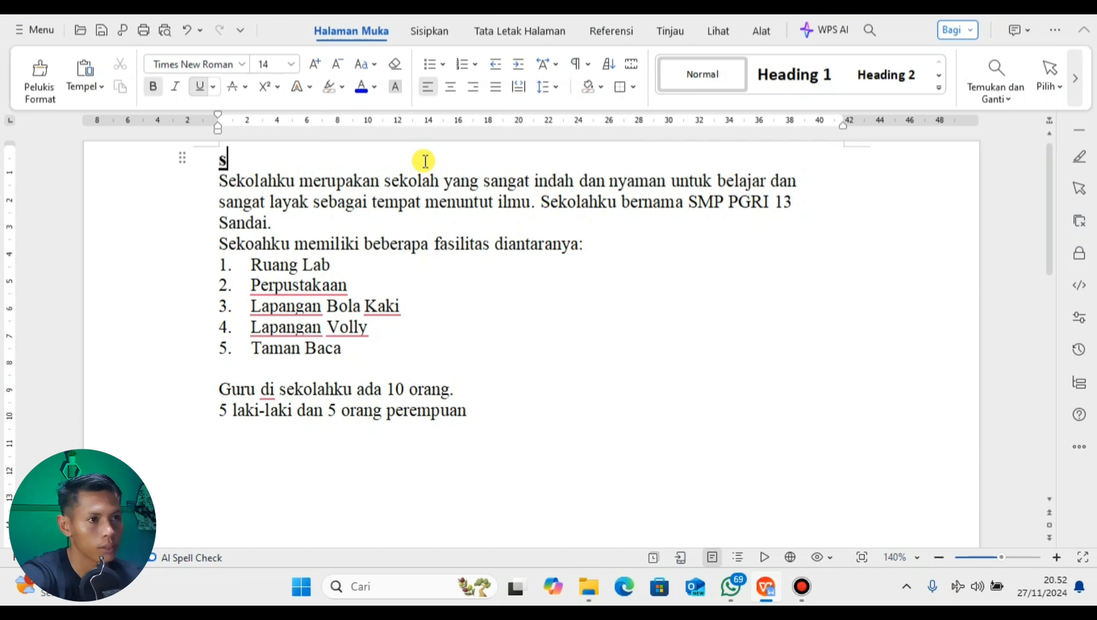
{"action": "type", "text": "ekolah"}
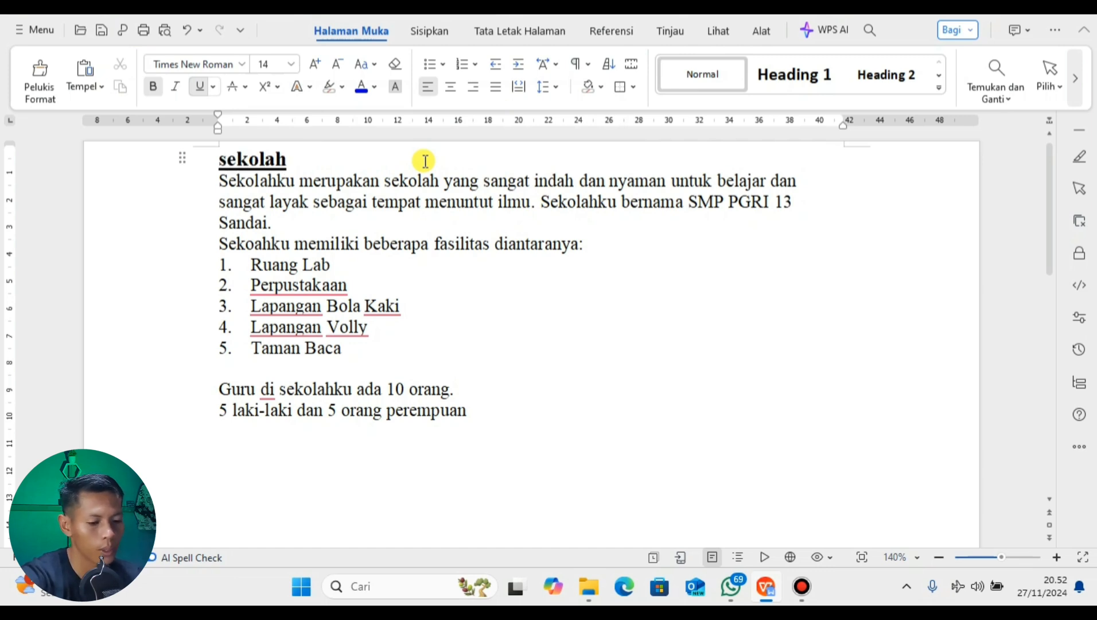
{"action": "type", "text": "ku terc"}
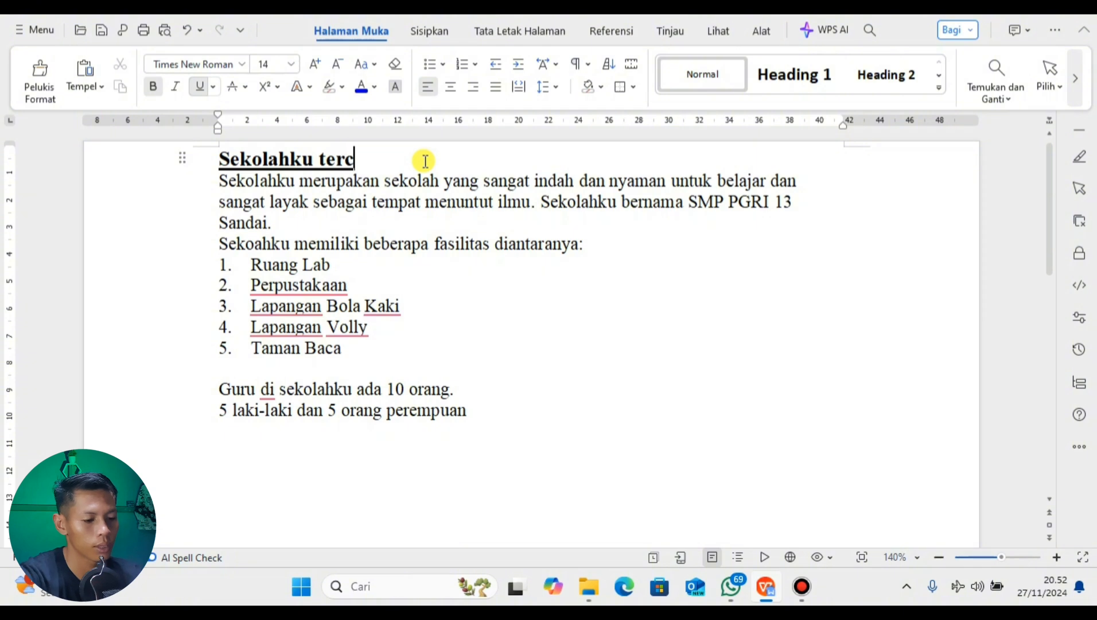
{"action": "type", "text": "inta"}
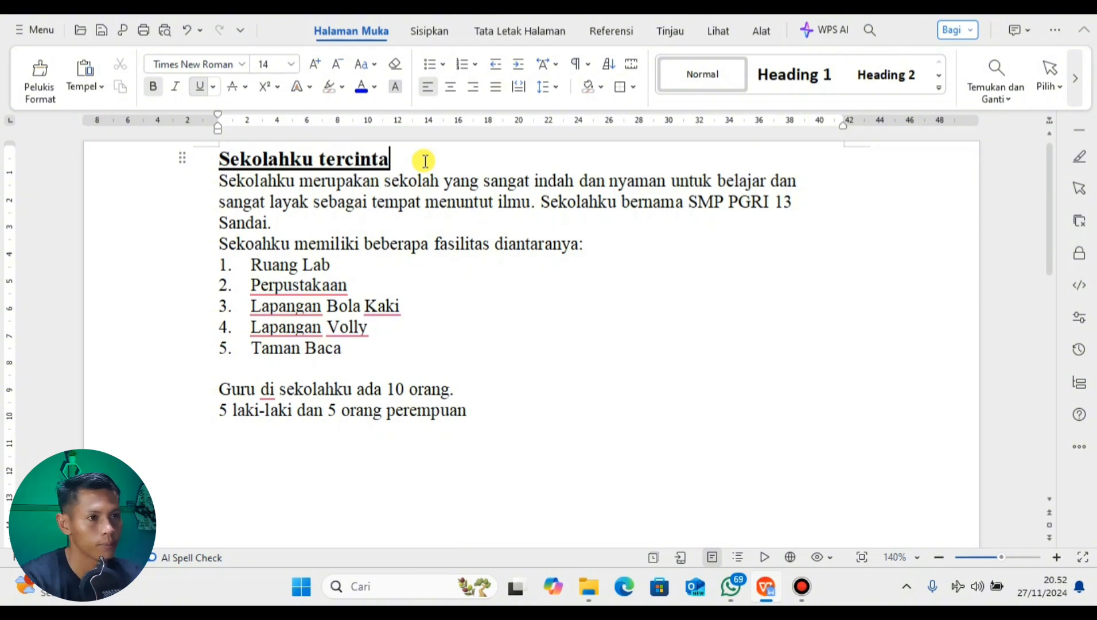
Step: Replace the title's capital "S" with a lowercase "s" and place the cursor at the end of the title
{"action": "left_click_drag", "start_coordinate": [419, 166], "coordinate": [221, 162]}
{"action": "left_click", "coordinate": [231, 164]}
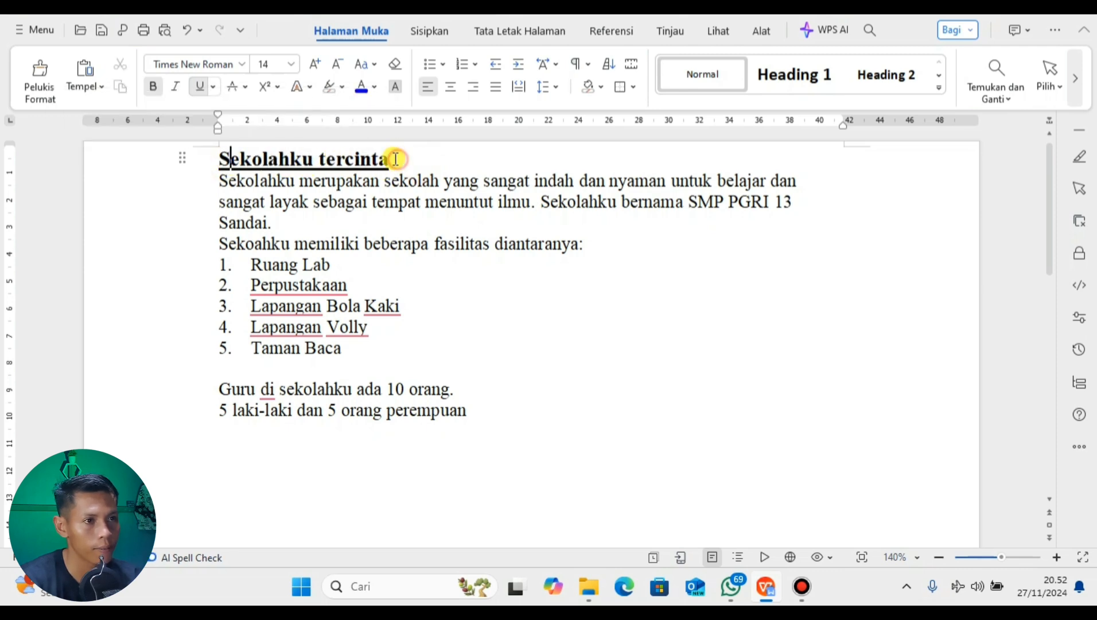
{"action": "left_click_drag", "start_coordinate": [396, 159], "coordinate": [225, 160]}
{"action": "left_click", "coordinate": [232, 159]}
{"action": "key", "text": "BackSpace"}
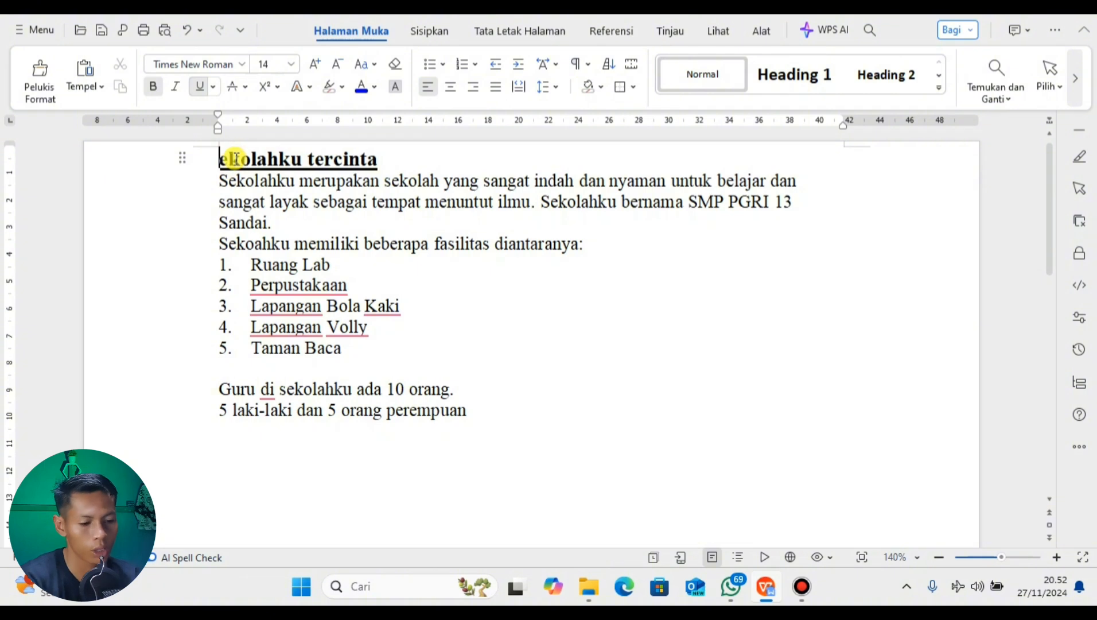
{"action": "type", "text": "s"}
{"action": "left_click", "coordinate": [413, 160]}
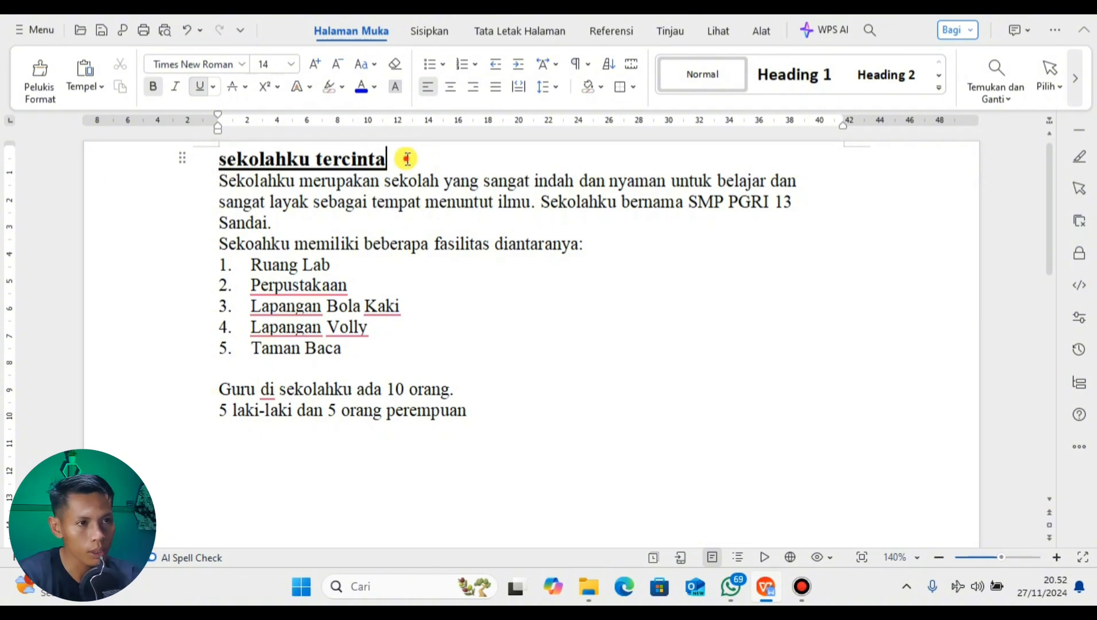
{"action": "left_click_drag", "start_coordinate": [404, 161], "coordinate": [225, 162]}
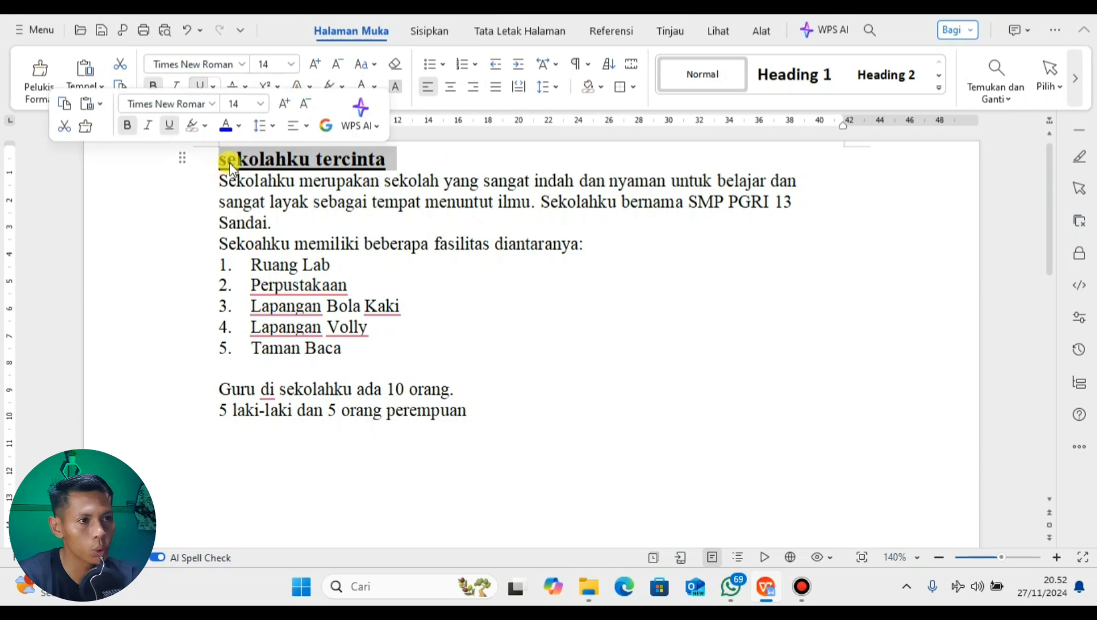
{"action": "left_click", "coordinate": [324, 164]}
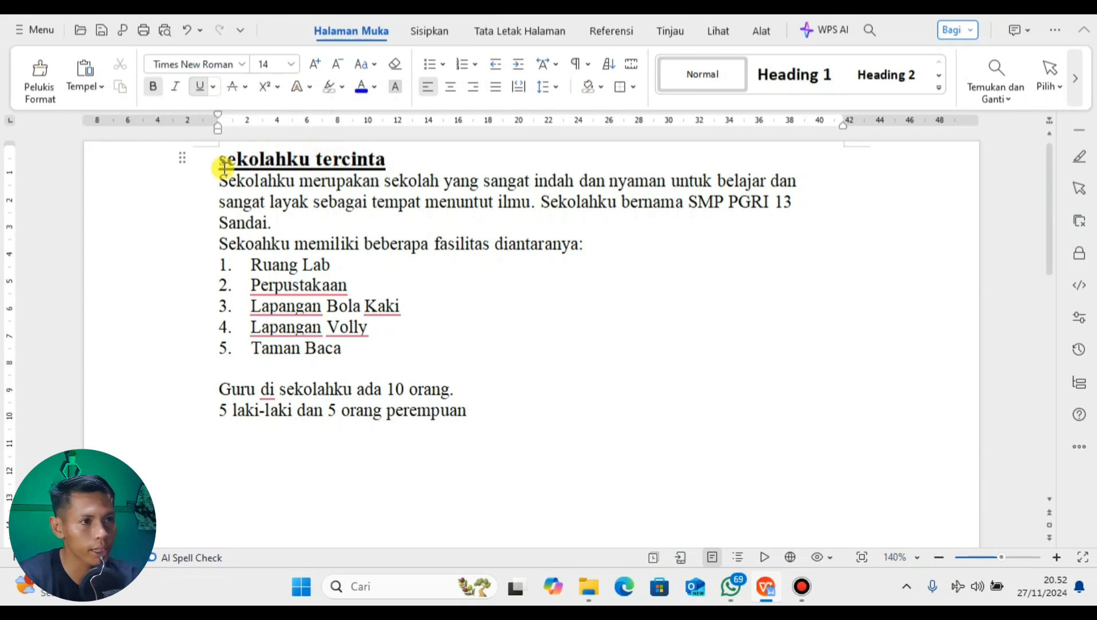
{"action": "left_click", "coordinate": [225, 162]}
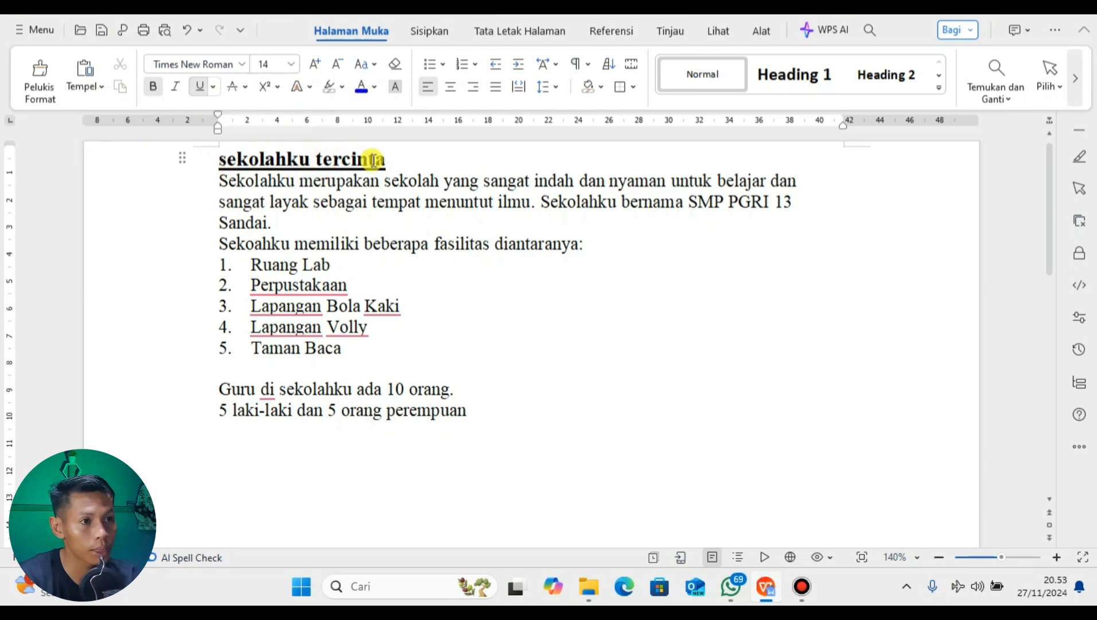
Step: Capitalize each word of the title "sekolahku tercinta" with the "Kapitalisasi tiap kata" option
{"action": "left_click", "coordinate": [397, 161]}
{"action": "left_click", "coordinate": [220, 159], "text": "shift"}
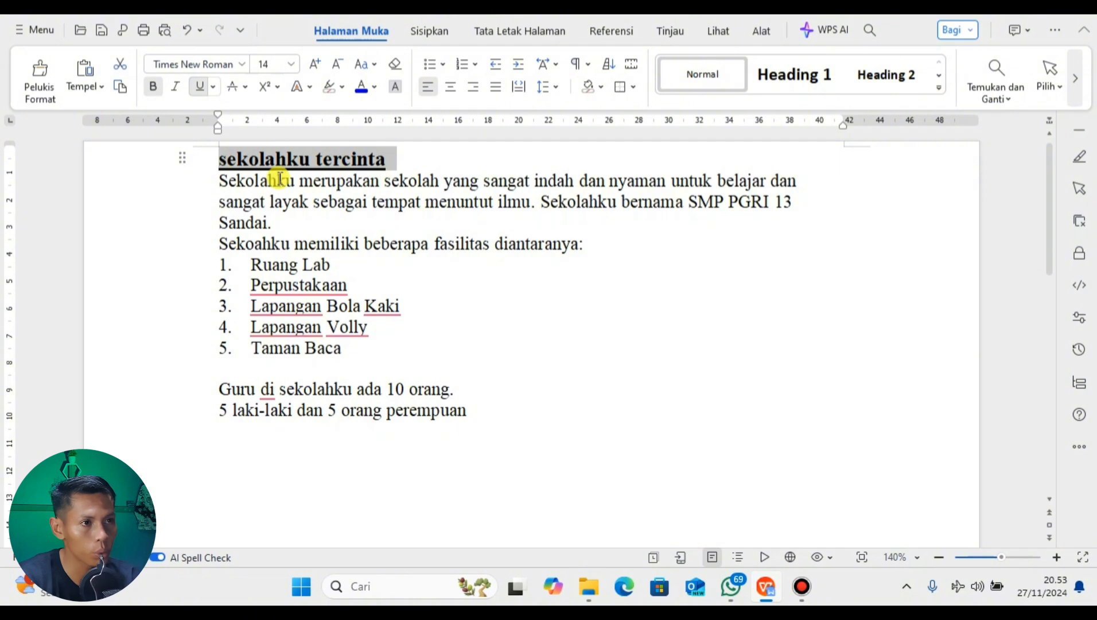
{"action": "left_click", "coordinate": [362, 66]}
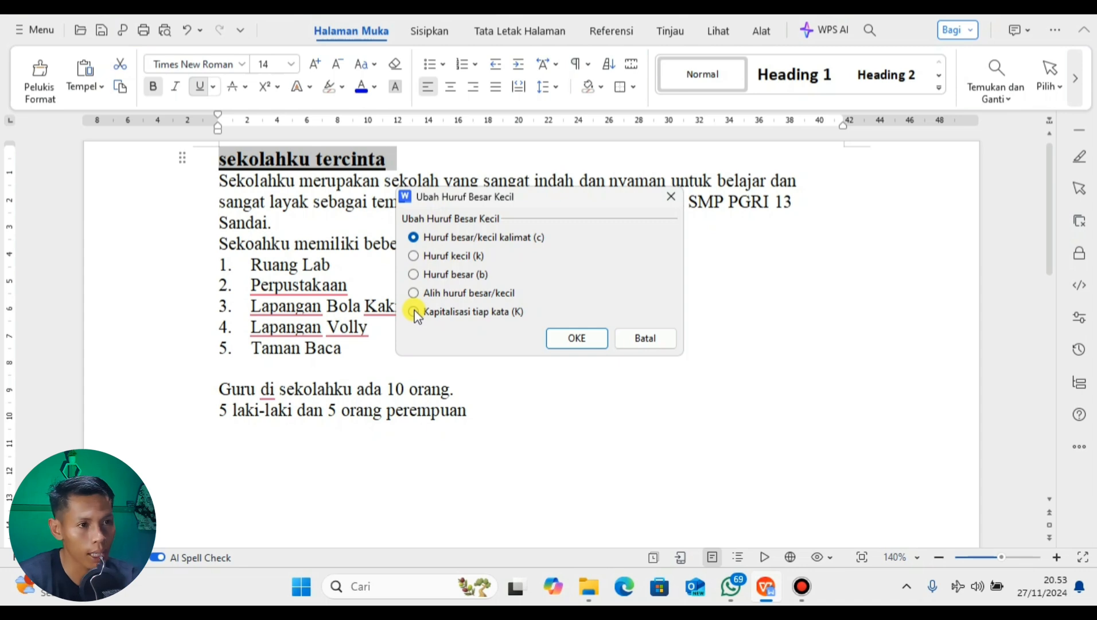
{"action": "left_click", "coordinate": [414, 311]}
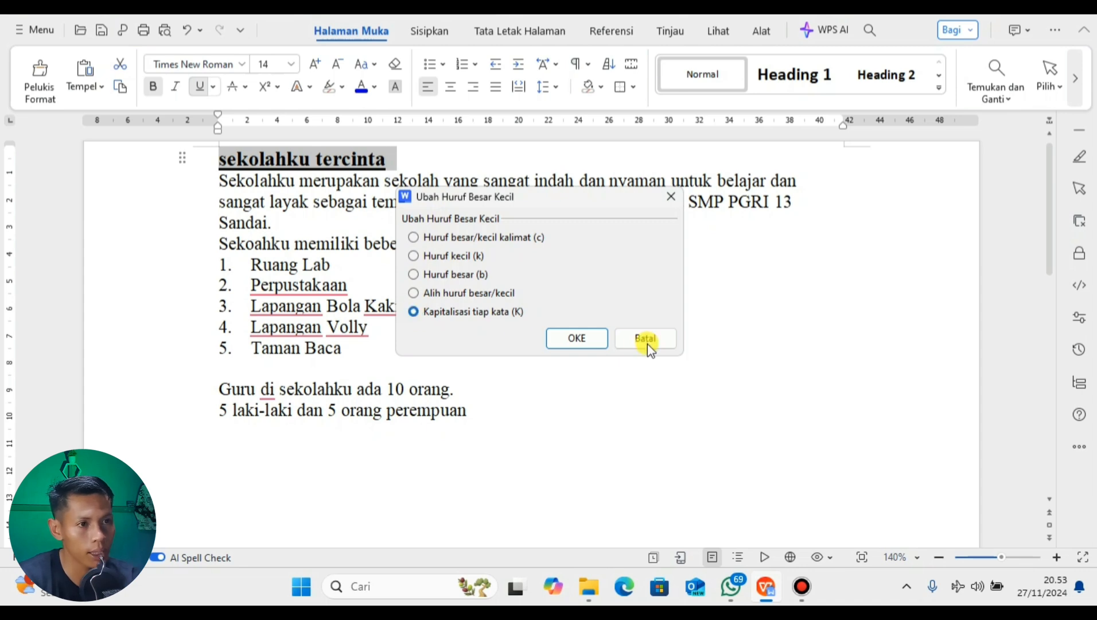
{"action": "left_click", "coordinate": [576, 338]}
{"action": "left_click", "coordinate": [330, 166]}
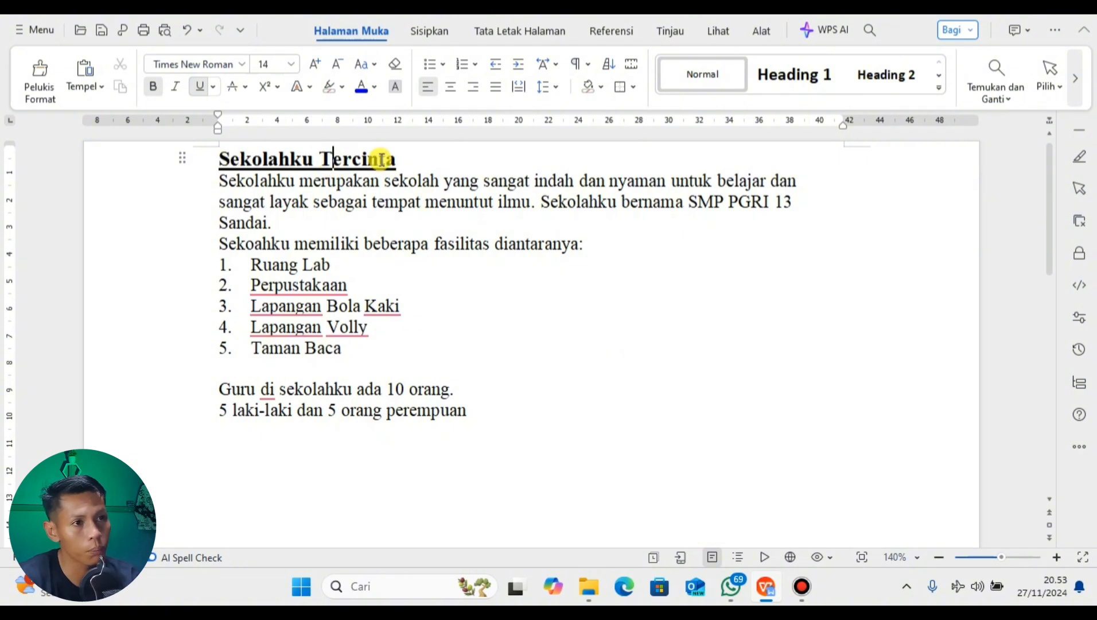
Step: Center the title "Sekolahku Tercinta" and set its line spacing to 1.5
{"action": "left_click_drag", "start_coordinate": [422, 162], "coordinate": [221, 141]}
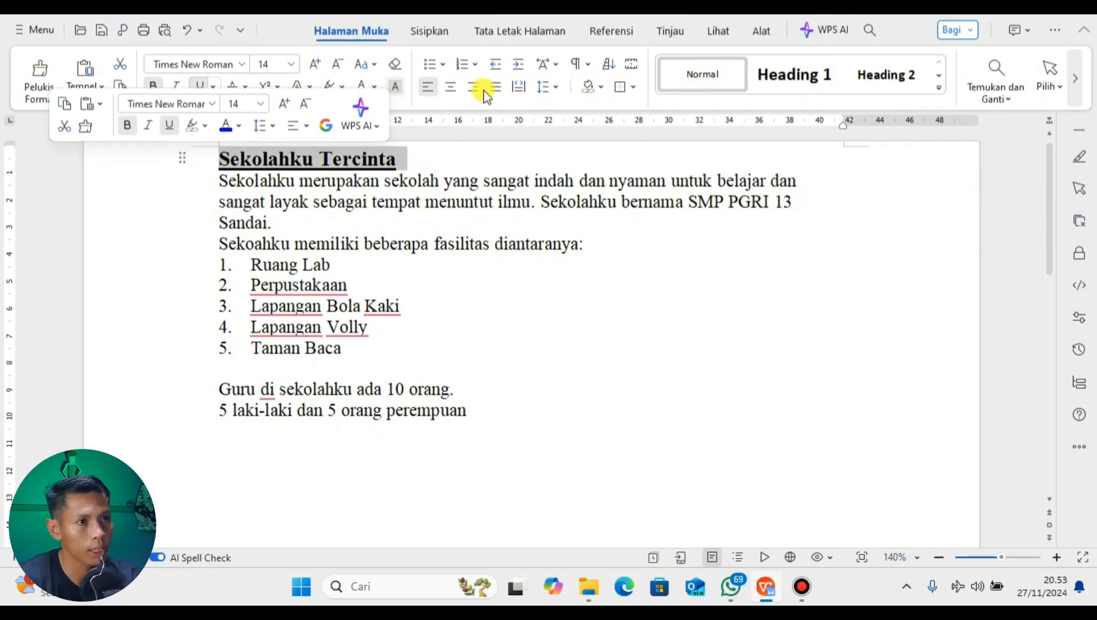
{"action": "left_click", "coordinate": [451, 86]}
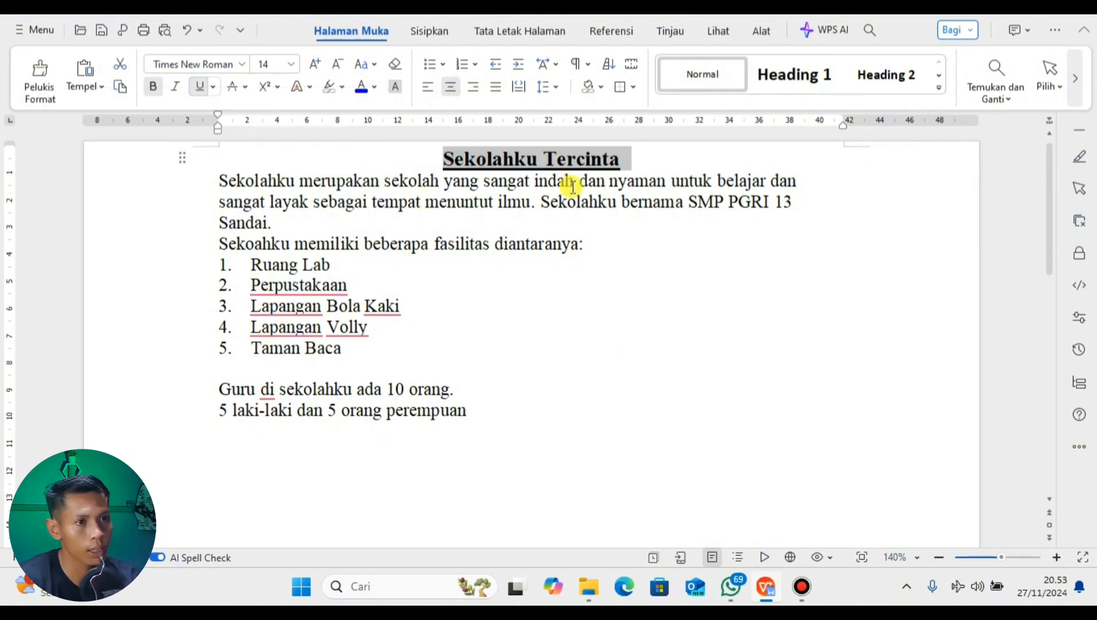
{"action": "left_click", "coordinate": [636, 163]}
{"action": "left_click", "coordinate": [555, 92]}
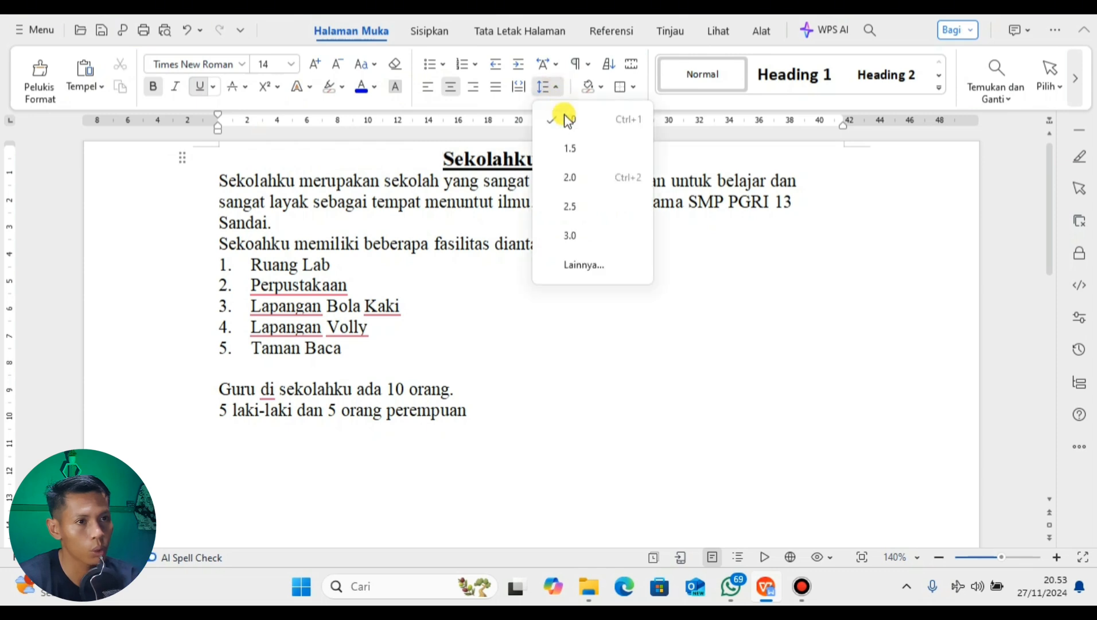
{"action": "left_click", "coordinate": [563, 144]}
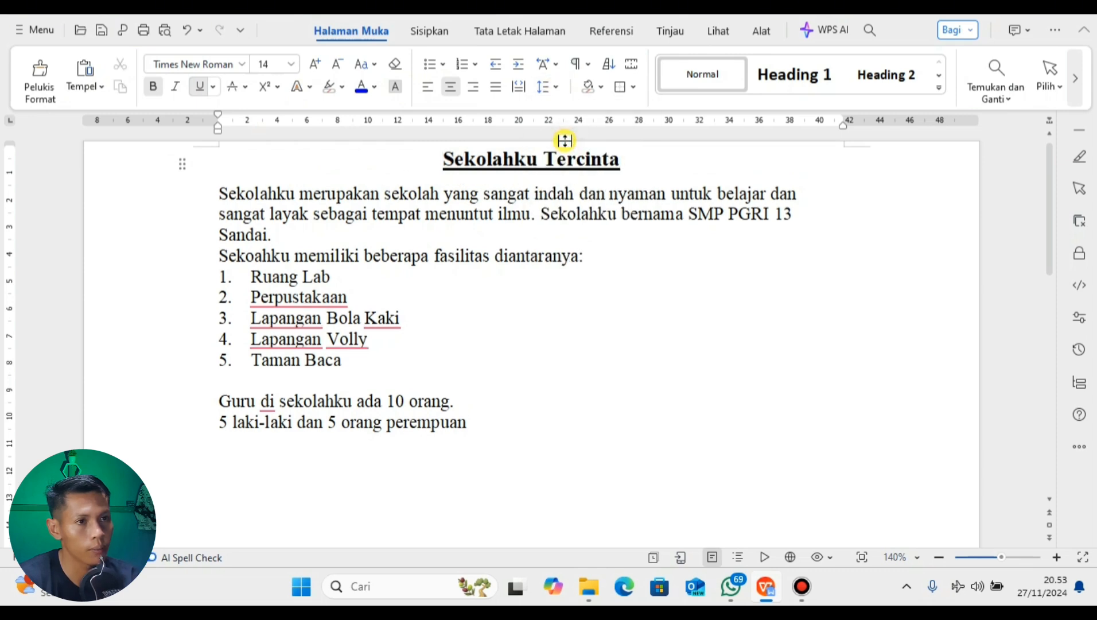
Step: Enter the word "sekolah" on its own line below the last sentence, leaving an empty line between
{"action": "left_click", "coordinate": [492, 430]}
{"action": "left_click", "coordinate": [465, 401]}
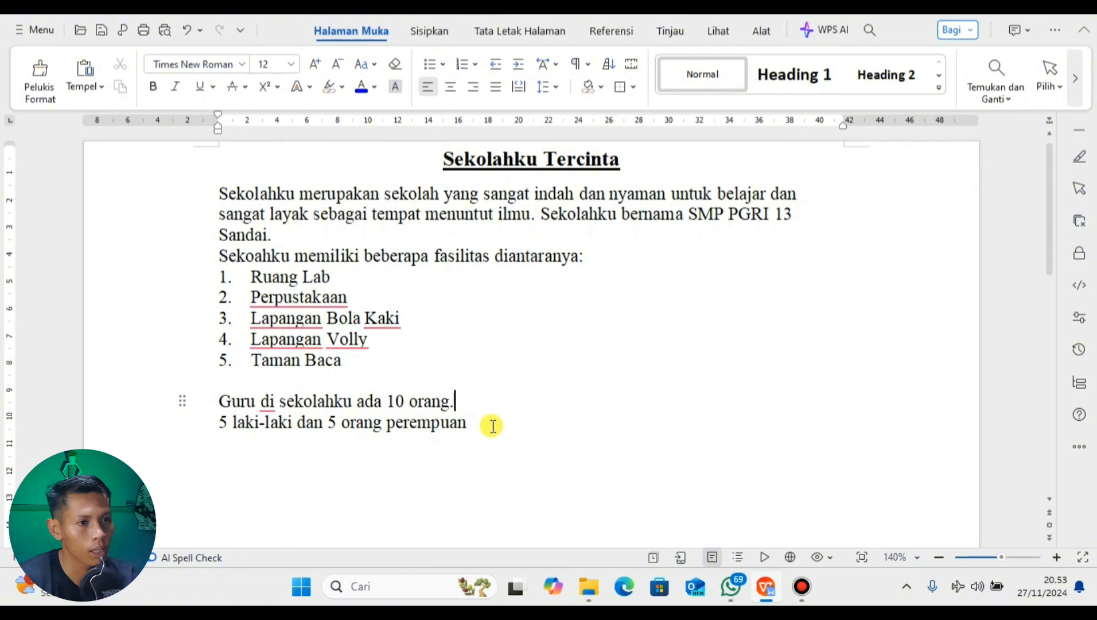
{"action": "left_click", "coordinate": [491, 424]}
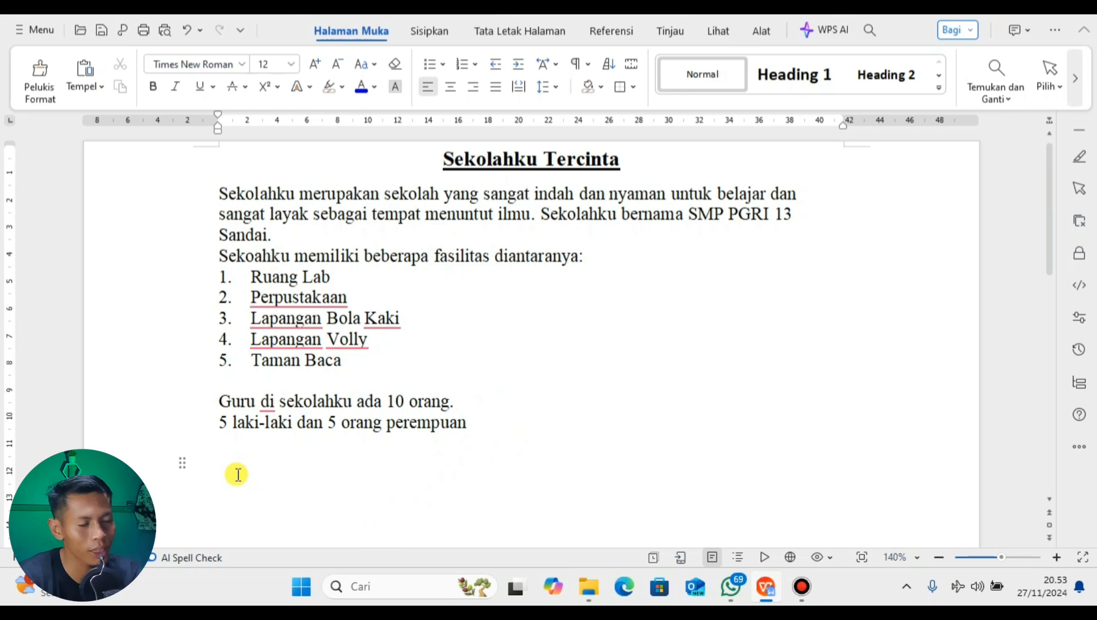
{"action": "type", "text": "S"}
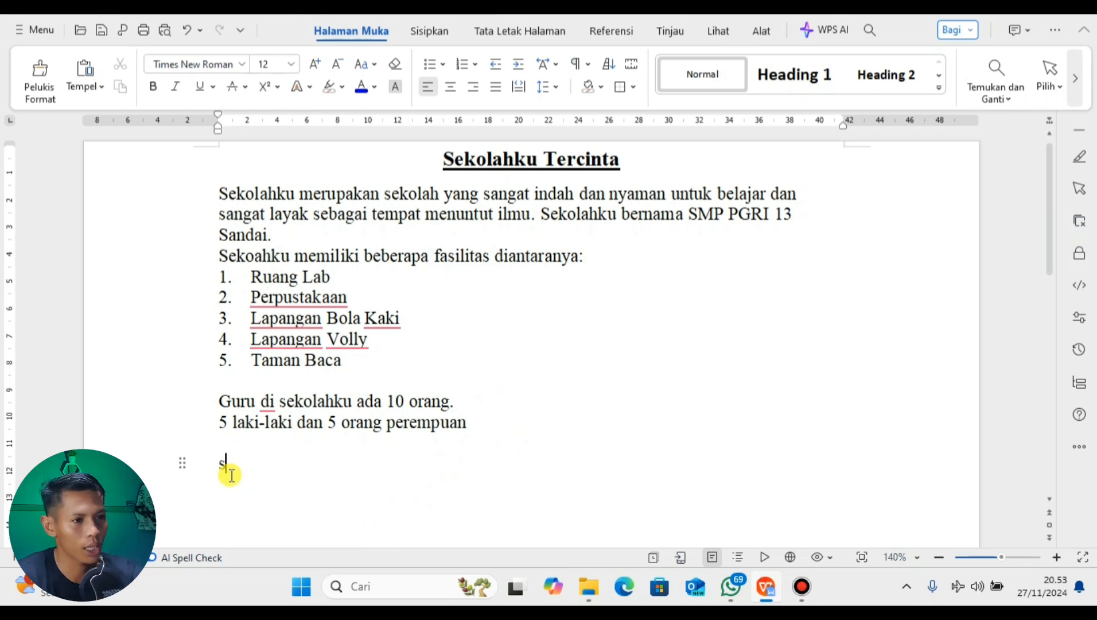
{"action": "type", "text": "ek"}
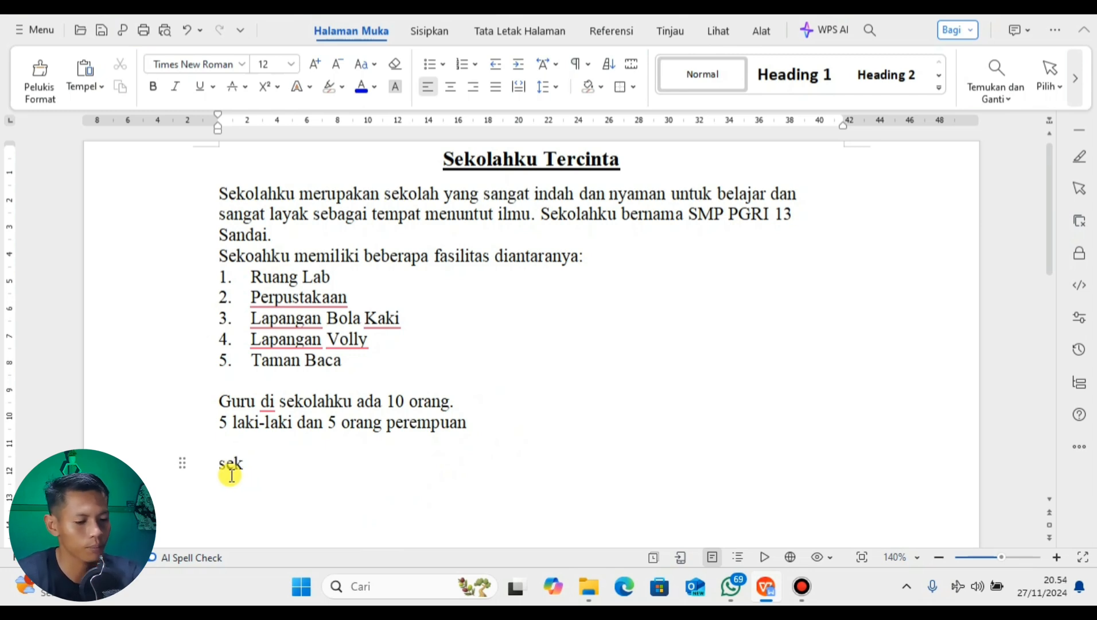
{"action": "type", "text": "olah"}
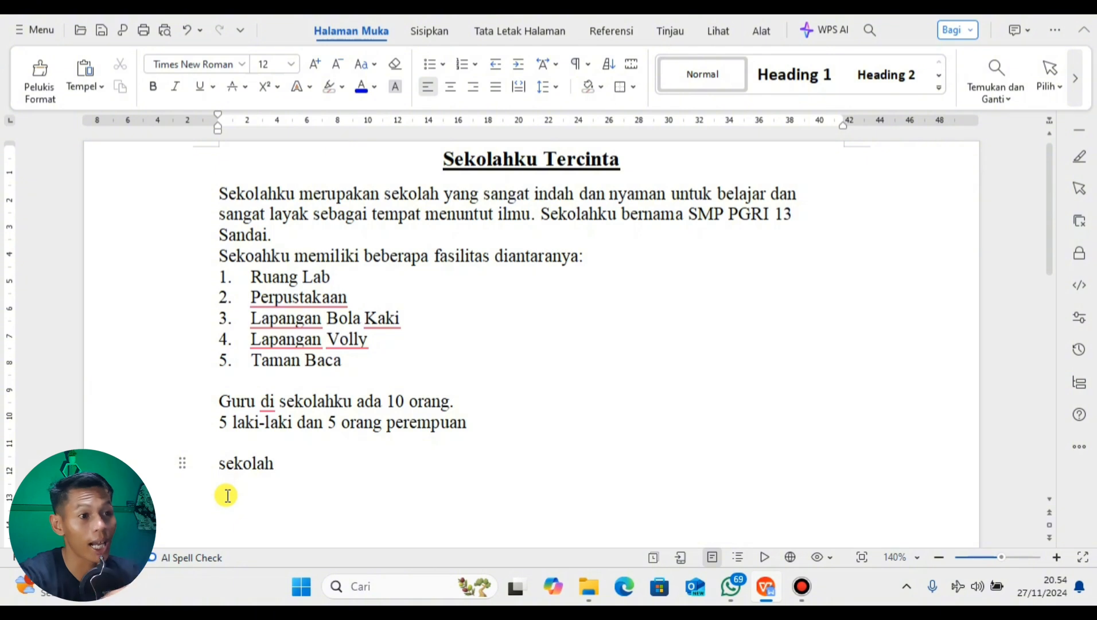
Step: Switch the first letter of the word "sekolah" below the text to a capital "S" and back to lowercase
{"action": "double_click", "coordinate": [252, 466]}
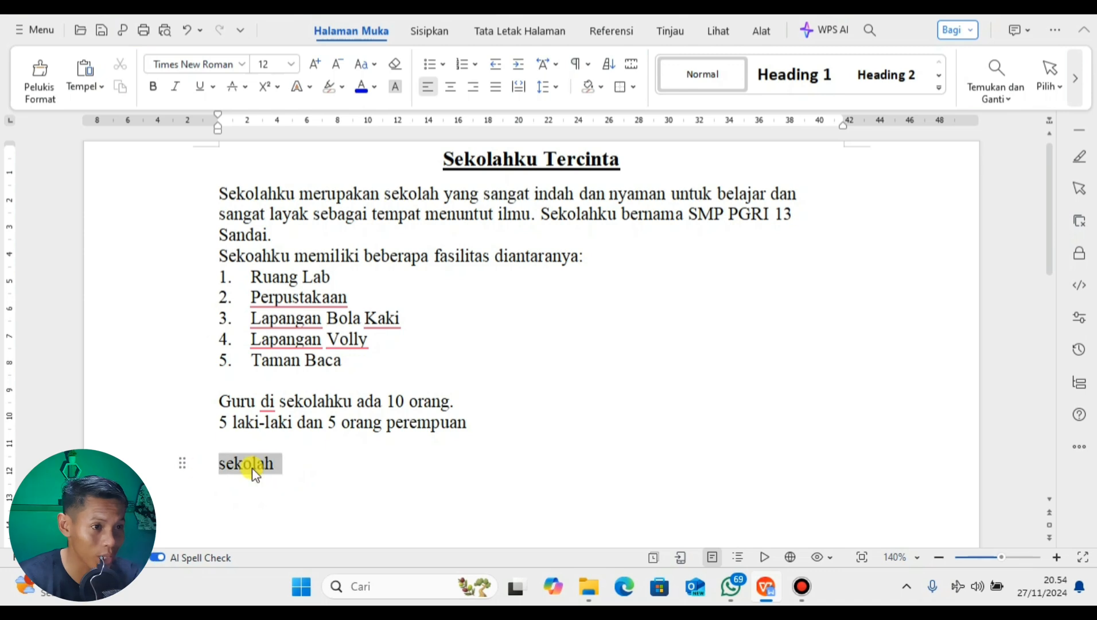
{"action": "left_click", "coordinate": [294, 470]}
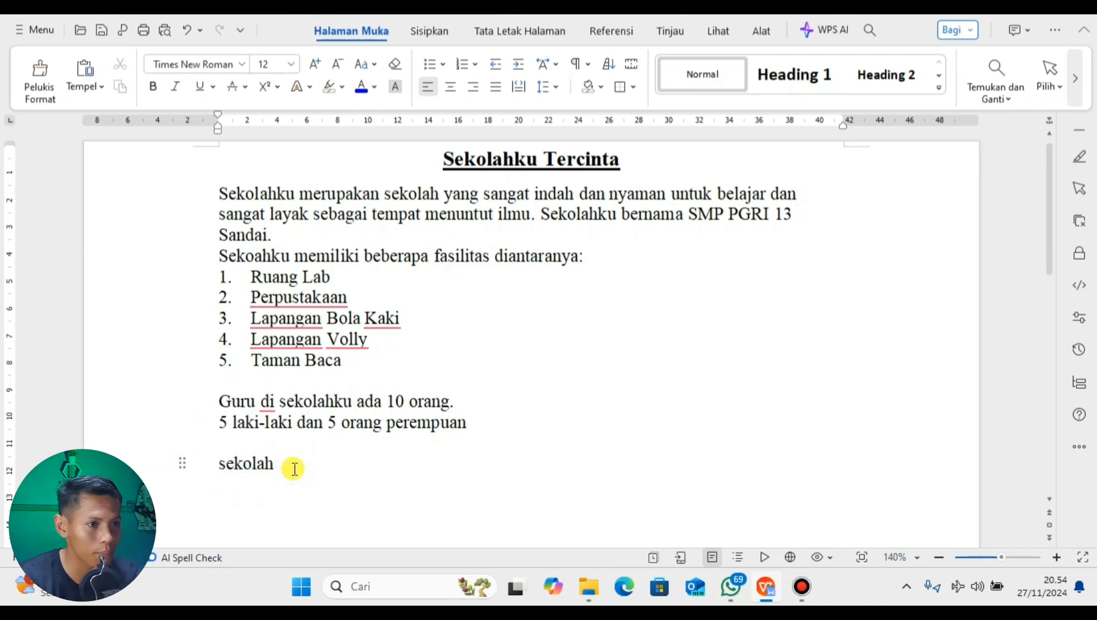
{"action": "left_click_drag", "start_coordinate": [284, 466], "coordinate": [239, 463]}
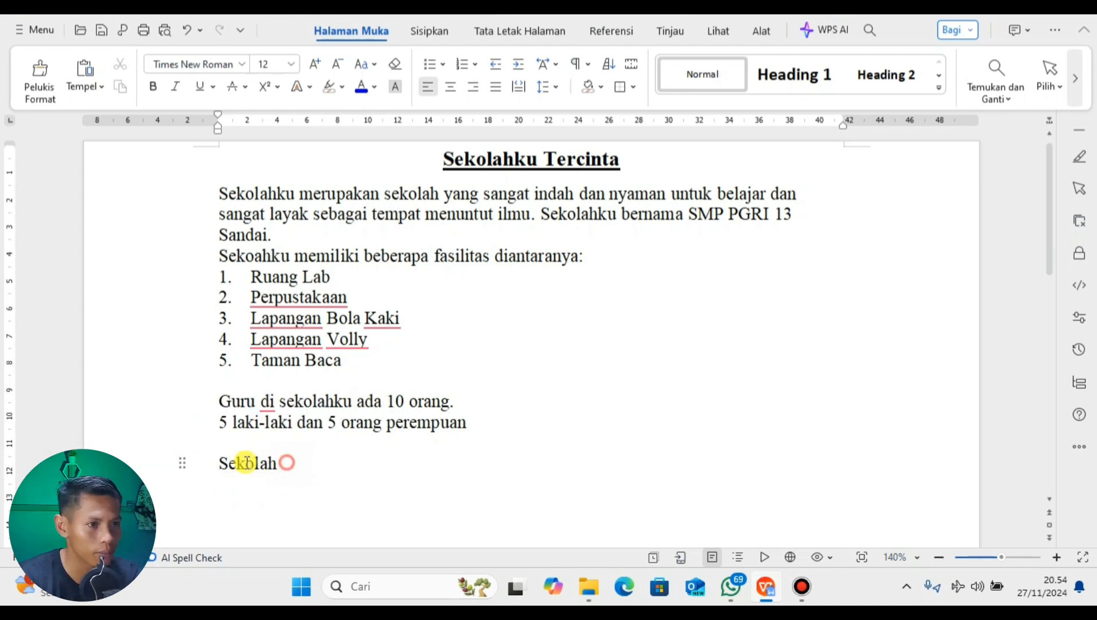
{"action": "left_click", "coordinate": [229, 466]}
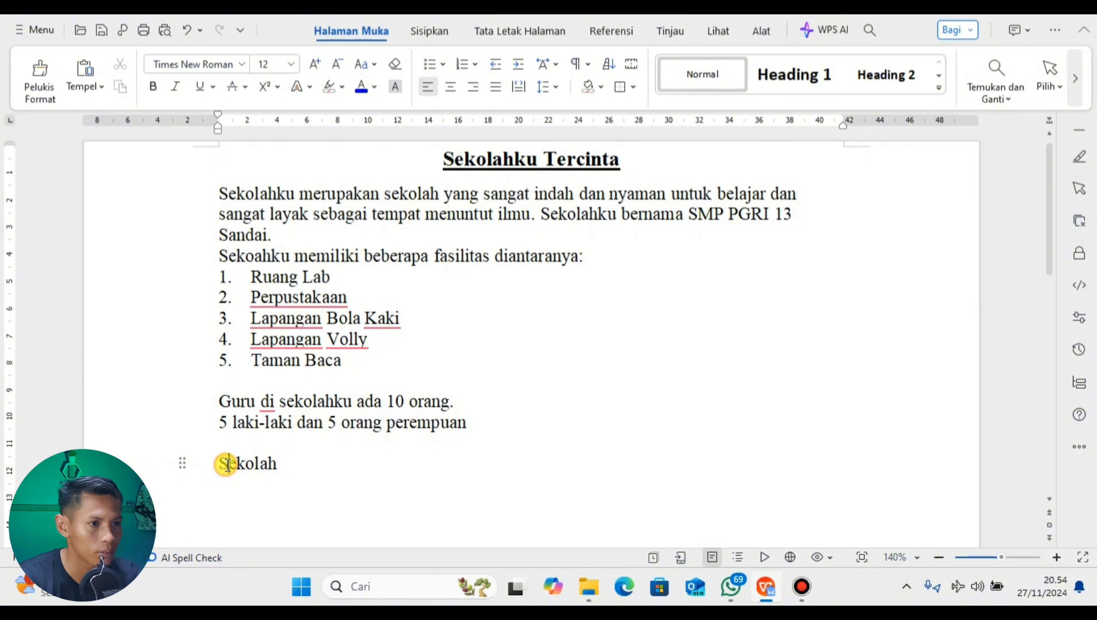
{"action": "key", "text": "BackSpace"}
{"action": "type", "text": "s"}
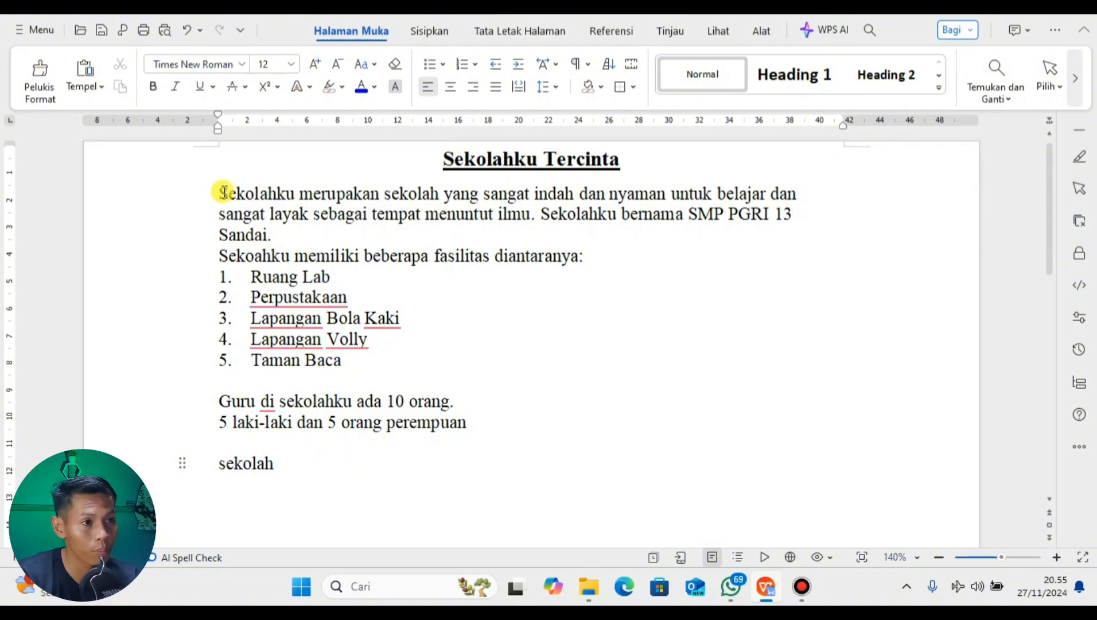
Step: Delete the word "sekolah" and its line below the last sentence
{"action": "left_click", "coordinate": [418, 318]}
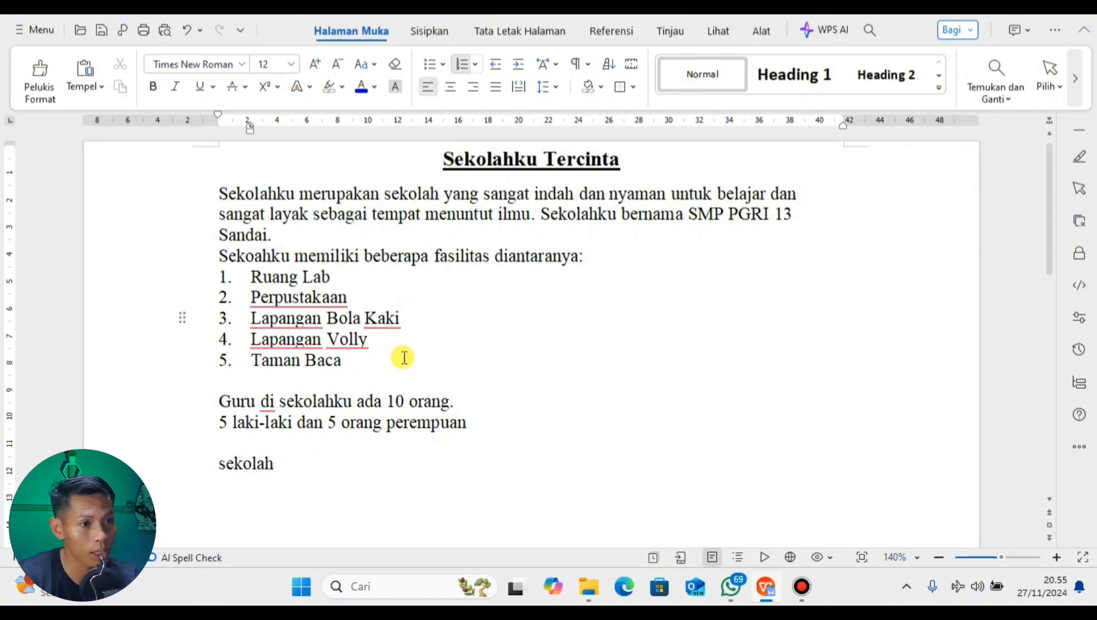
{"action": "left_click", "coordinate": [404, 357]}
{"action": "left_click", "coordinate": [487, 425]}
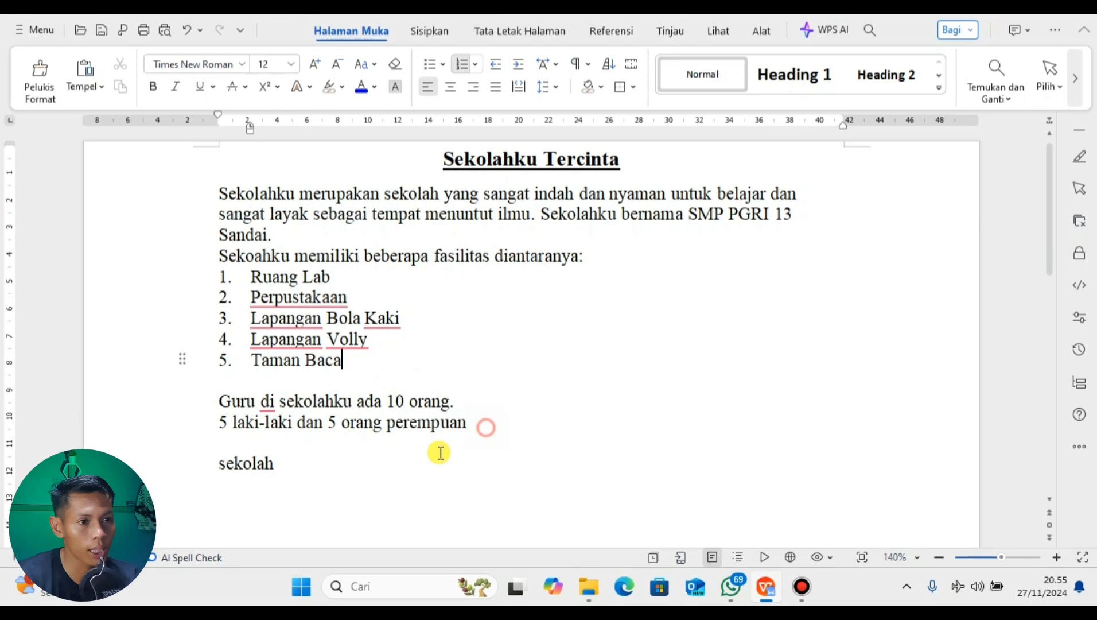
{"action": "left_click", "coordinate": [389, 478]}
{"action": "left_click", "coordinate": [356, 469]}
{"action": "key", "text": "BackSpace"}
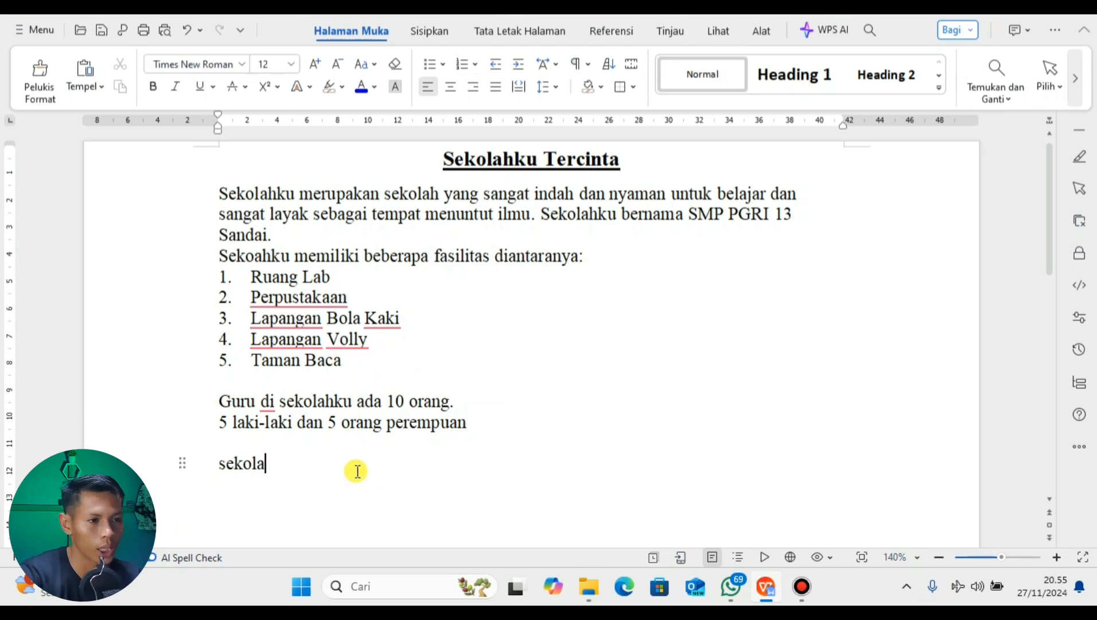
{"action": "key", "text": "BackSpace"}
{"action": "key", "text": "BackSpace"}
{"action": "key", "text": "BackSpace"}
{"action": "key", "text": "BackSpace"}
{"action": "key", "text": "BackSpace"}
{"action": "key", "text": "BackSpace"}
{"action": "key", "text": "BackSpace"}
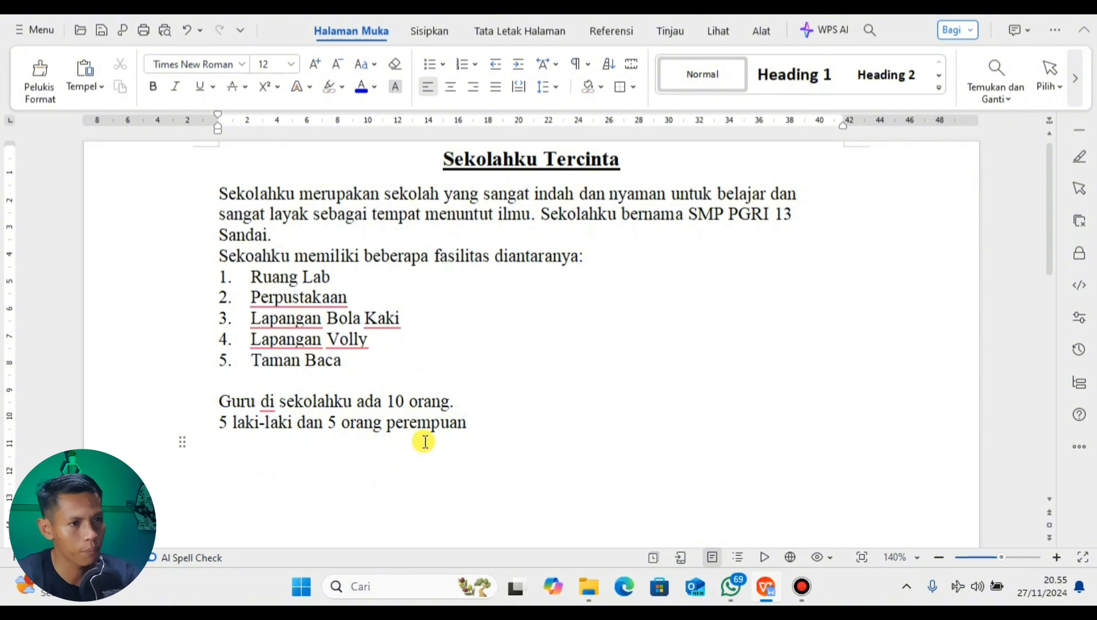
{"action": "left_click", "coordinate": [486, 432]}
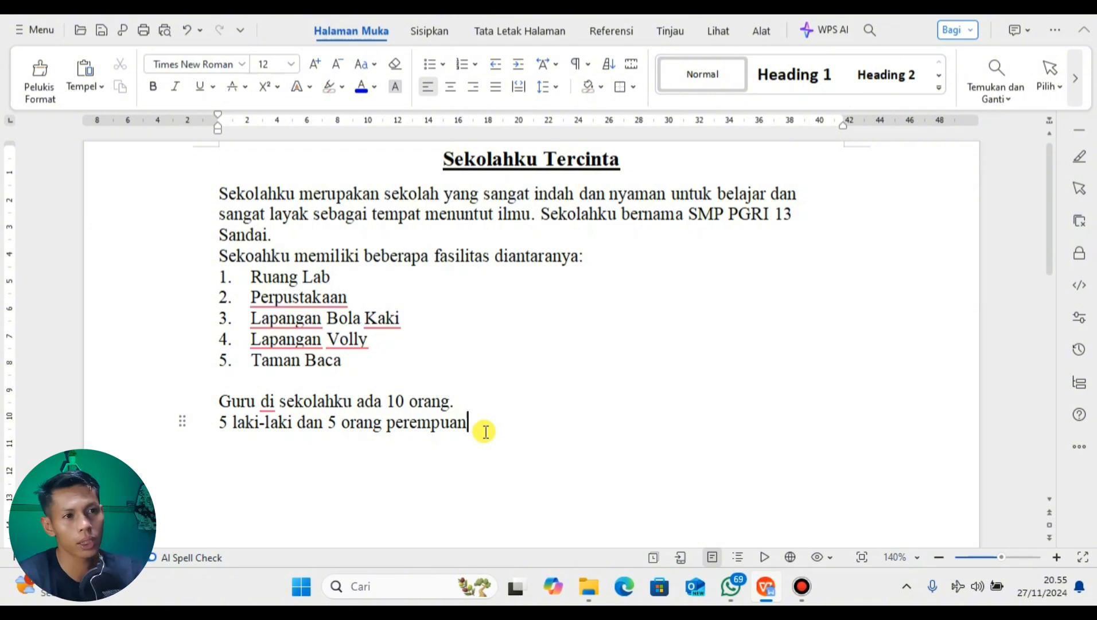
{"action": "left_click", "coordinate": [440, 167]}
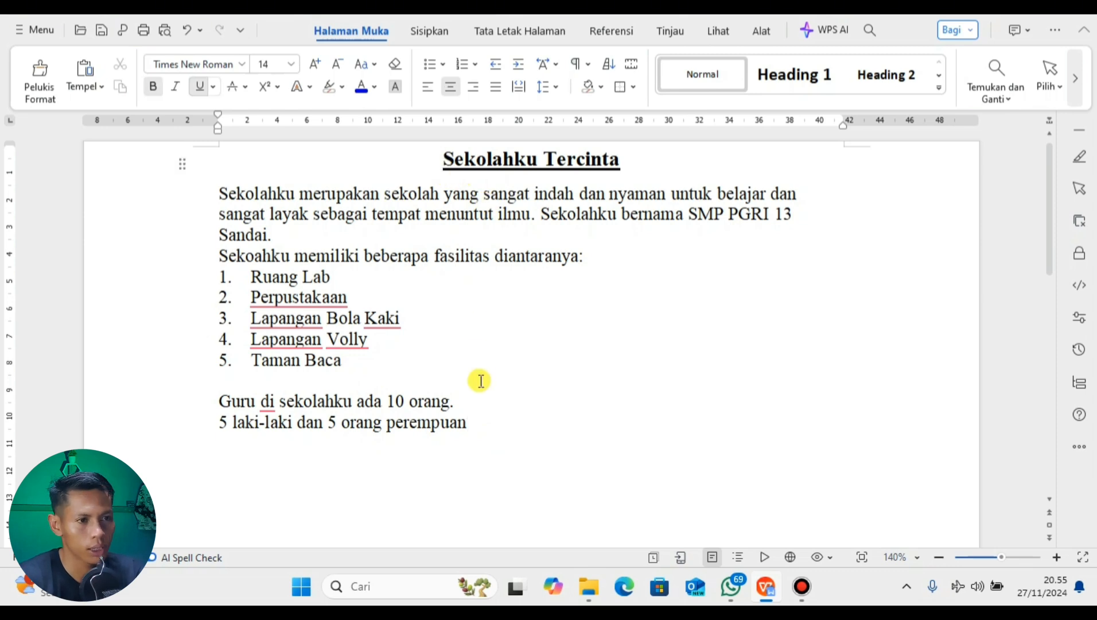
{"action": "left_click", "coordinate": [484, 423]}
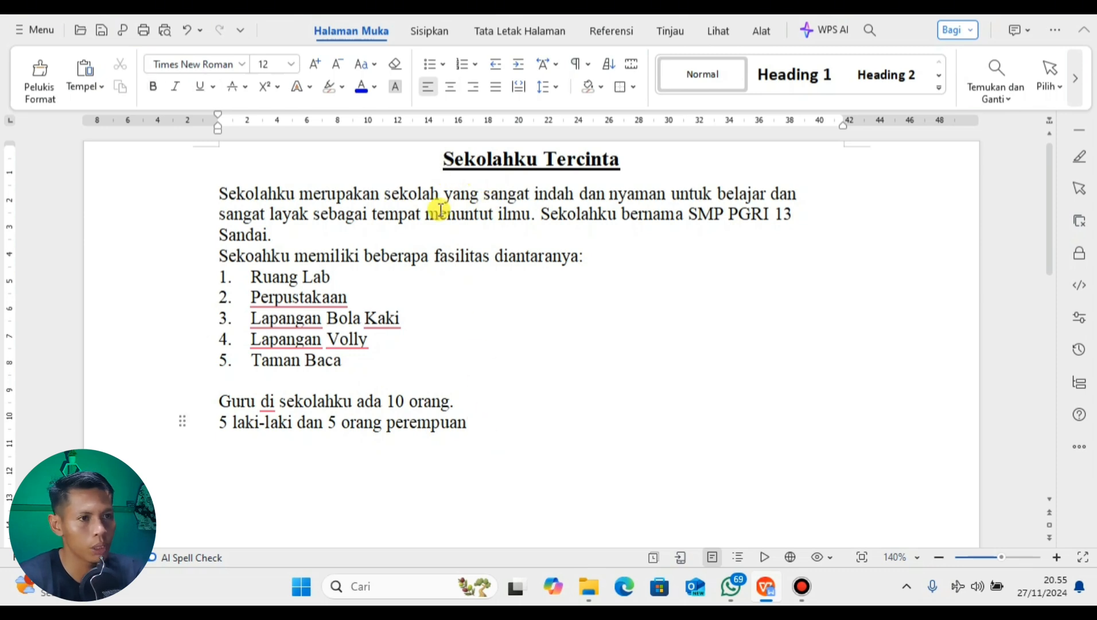
{"action": "left_click", "coordinate": [444, 167]}
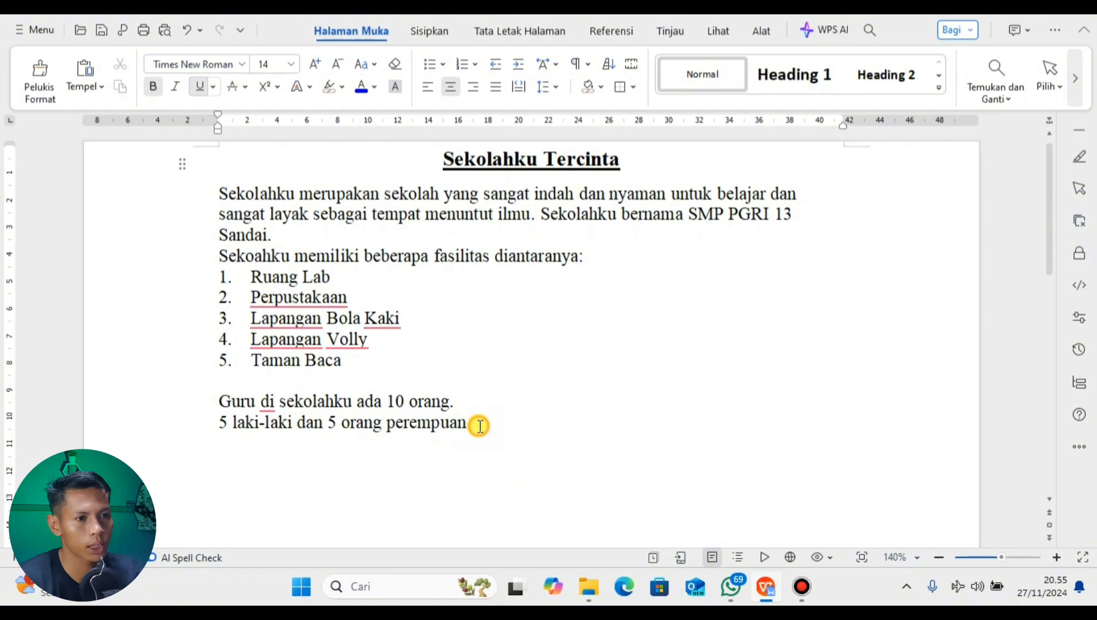
{"action": "left_click", "coordinate": [480, 426]}
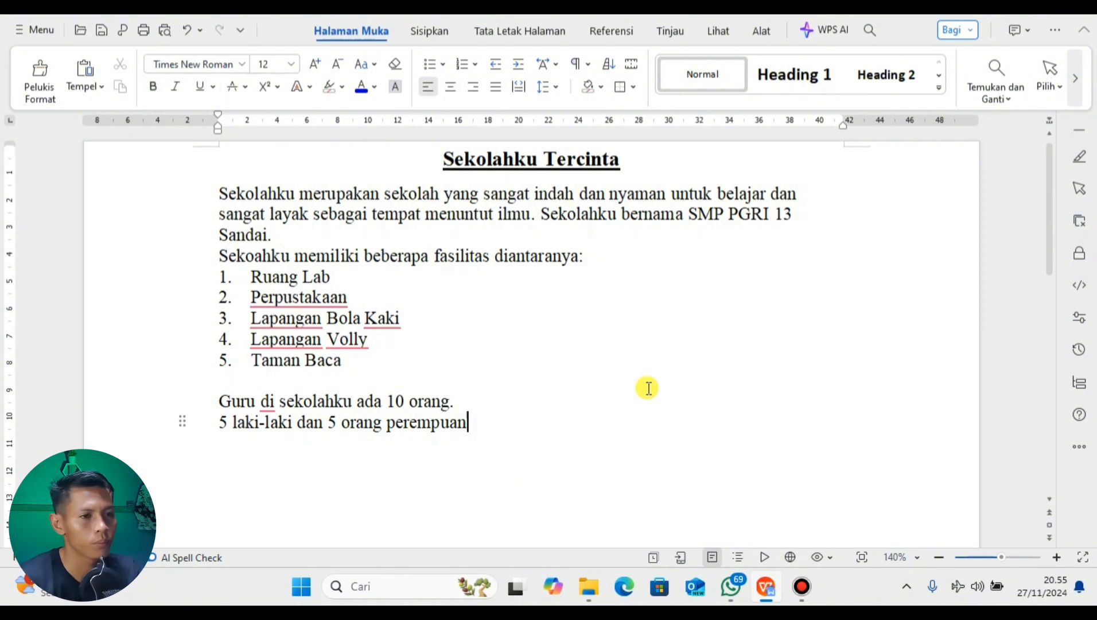
Step: Save the document under its existing file name
{"action": "left_click", "coordinate": [18, 32]}
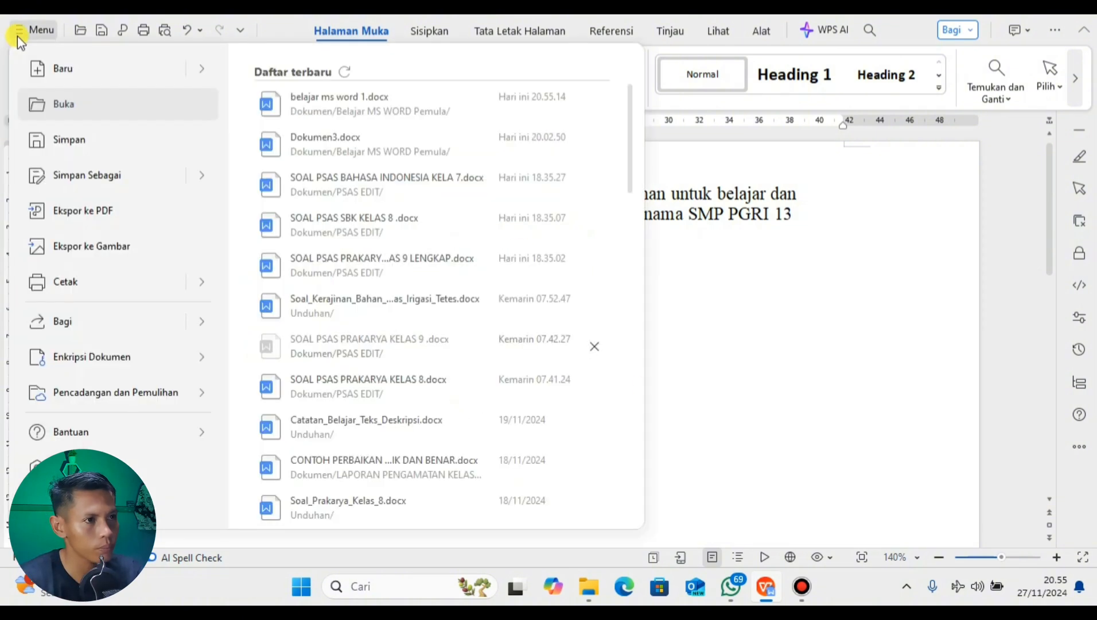
{"action": "left_click", "coordinate": [105, 139]}
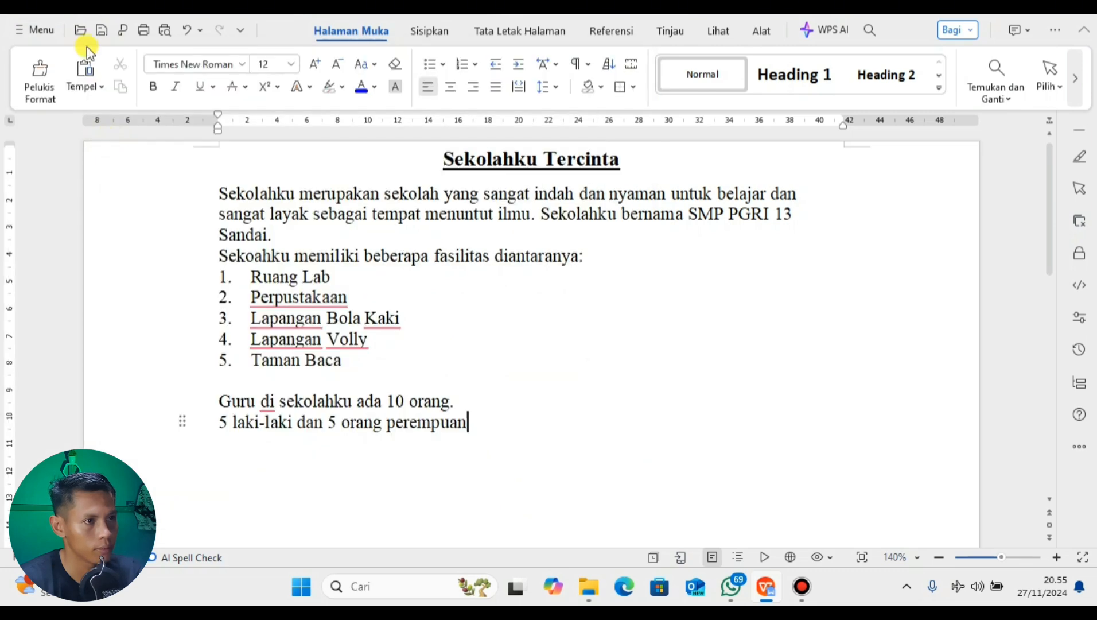
Step: Start saving the document as a separate copy and choose the Pictures folder as its location
{"action": "left_click", "coordinate": [38, 28]}
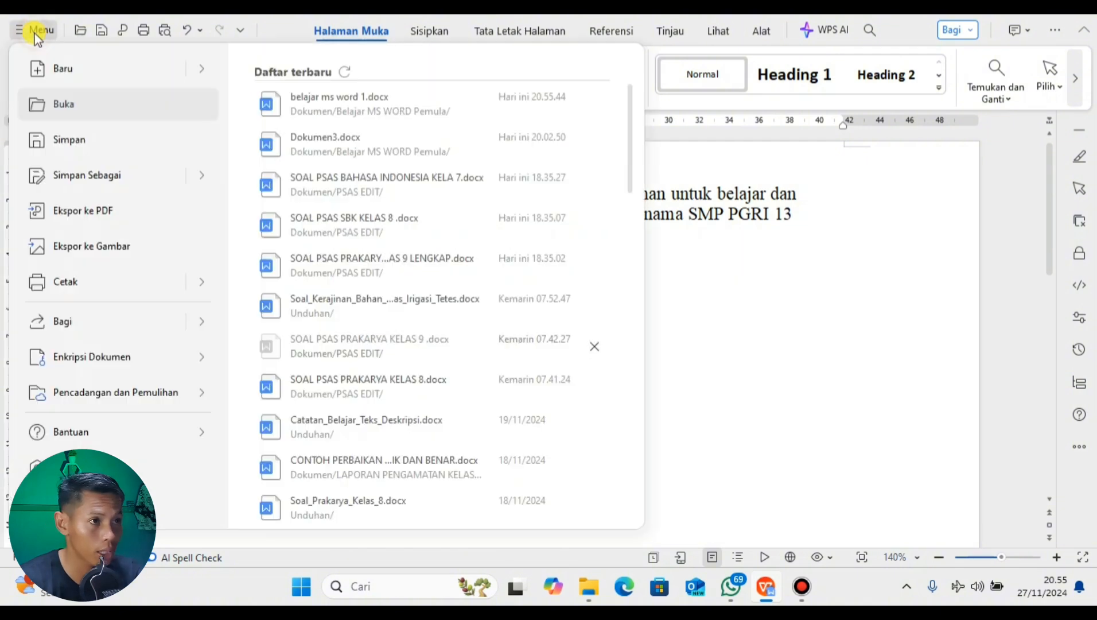
{"action": "left_click", "coordinate": [96, 172]}
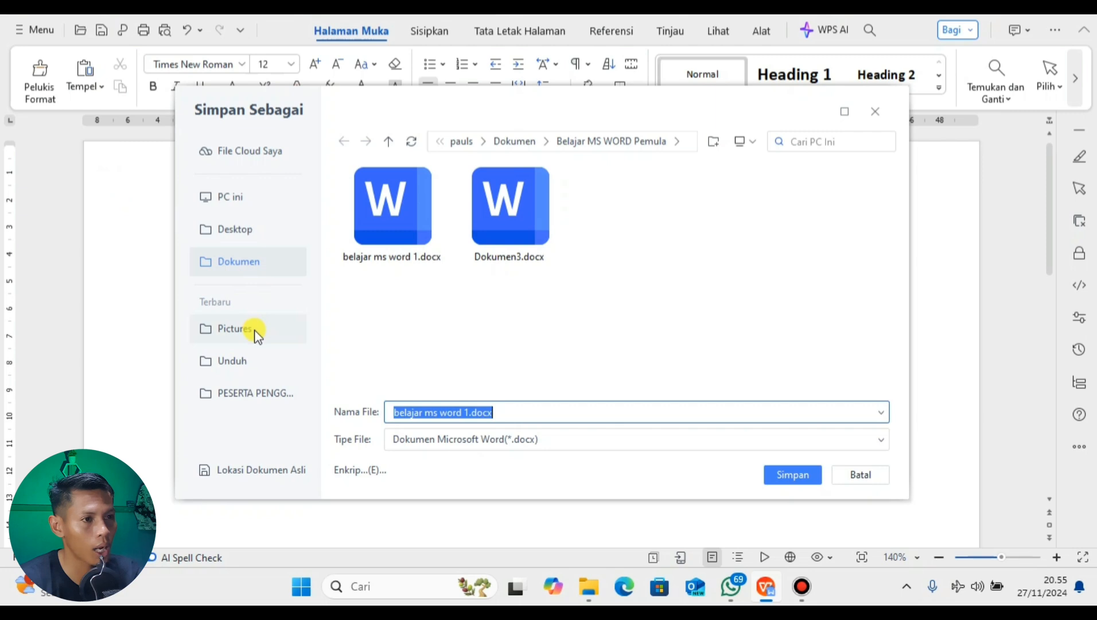
{"action": "left_click", "coordinate": [255, 332]}
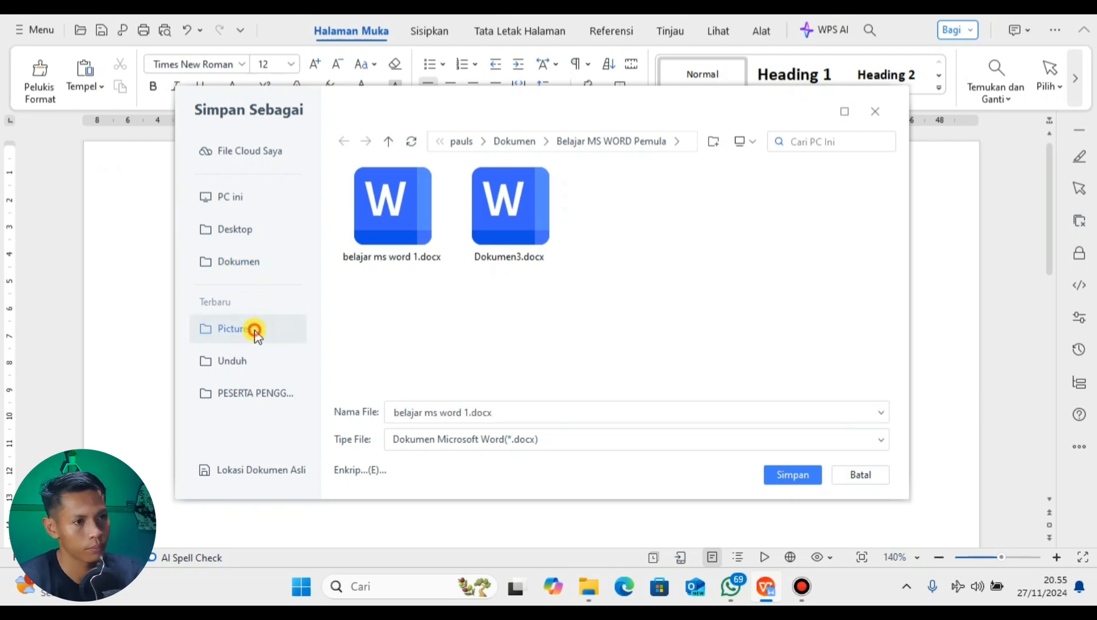
{"action": "scroll", "coordinate": [497, 302], "scroll_direction": "down", "scroll_amount": 5}
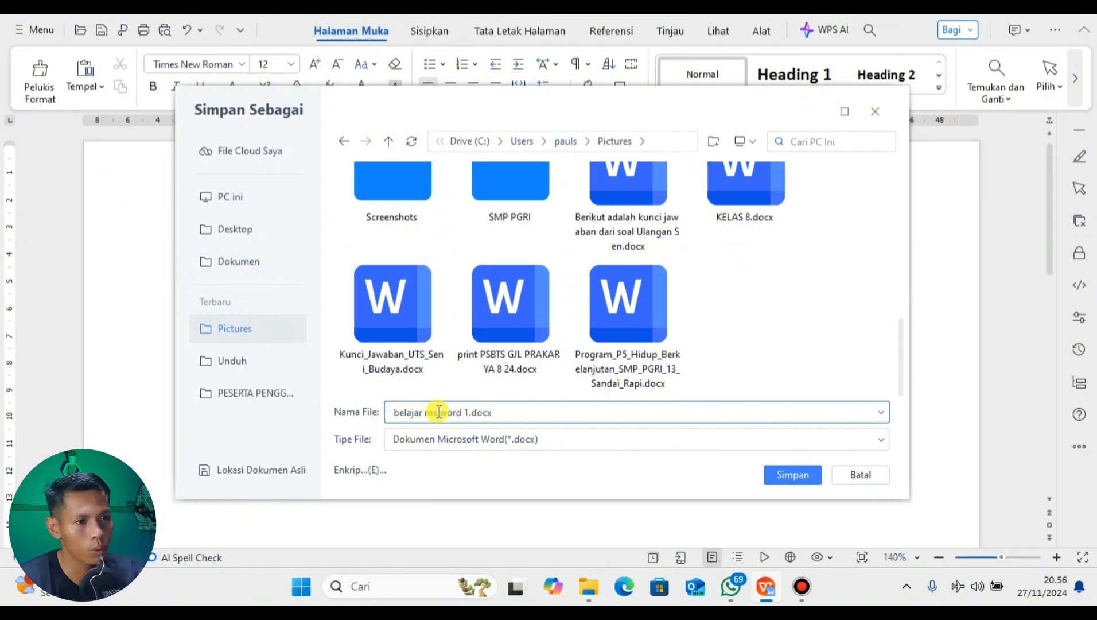
Step: Name the copy "Belajar membuat karya tulis.docx" and save it as a Microsoft Word document
{"action": "left_click", "coordinate": [465, 414]}
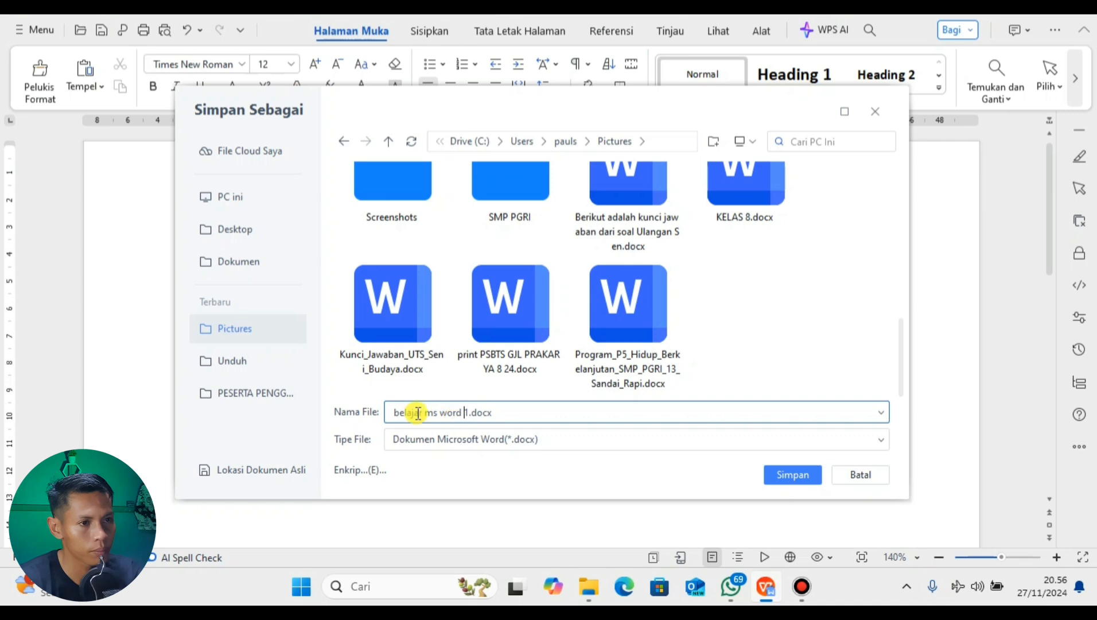
{"action": "left_click", "coordinate": [394, 414]}
{"action": "left_click_drag", "start_coordinate": [439, 419], "coordinate": [469, 423]}
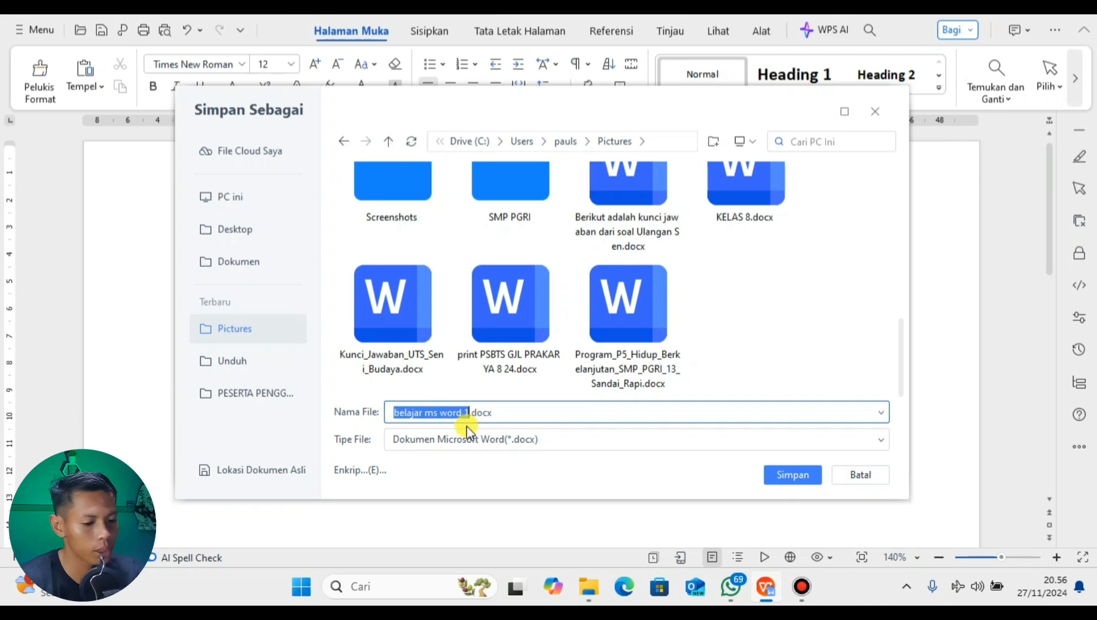
{"action": "type", "text": "Be"}
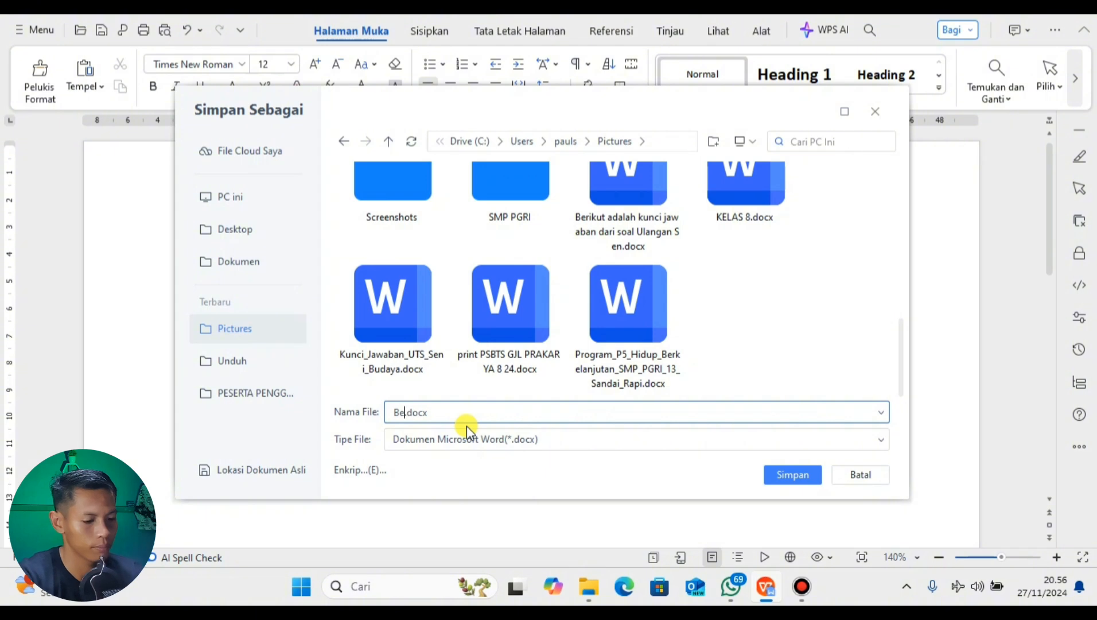
{"action": "type", "text": "lajar"}
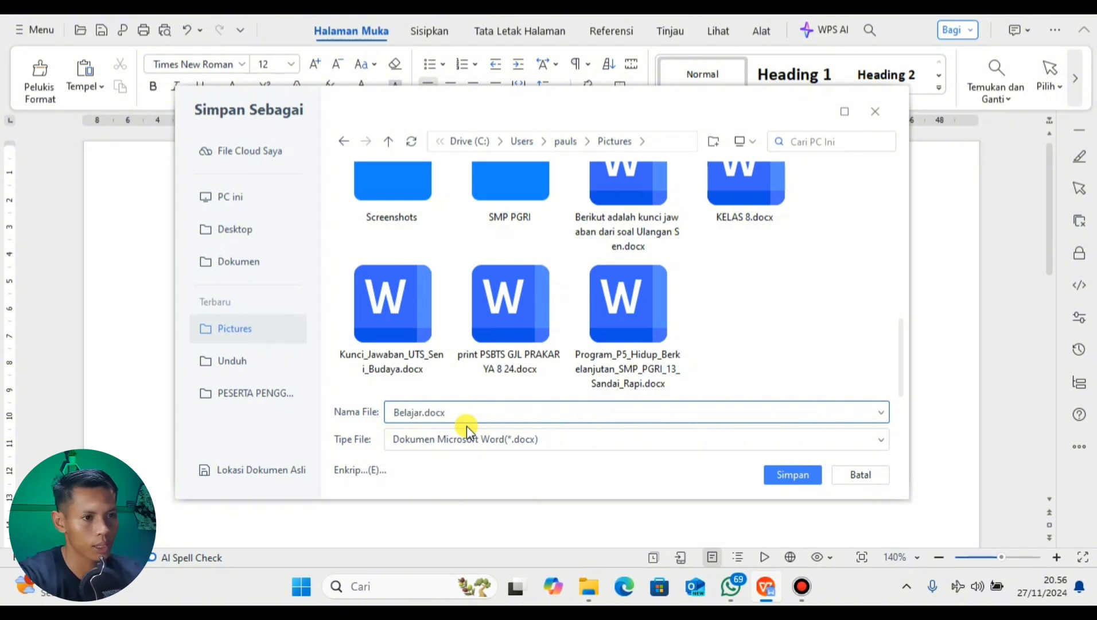
{"action": "type", "text": " membuat"}
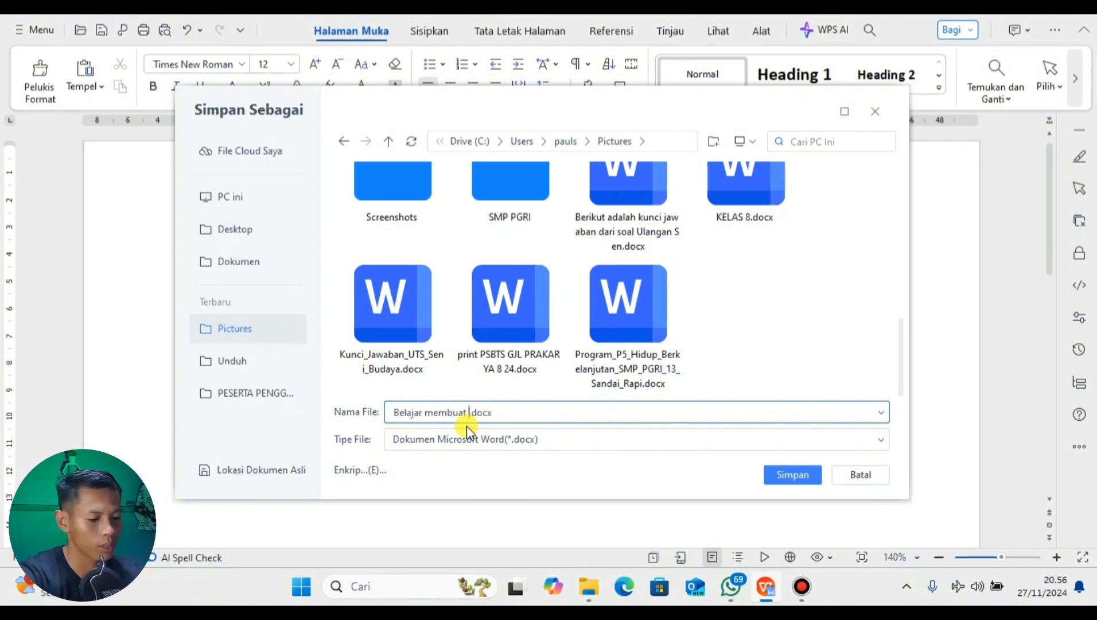
{"action": "type", "text": " karya tul"}
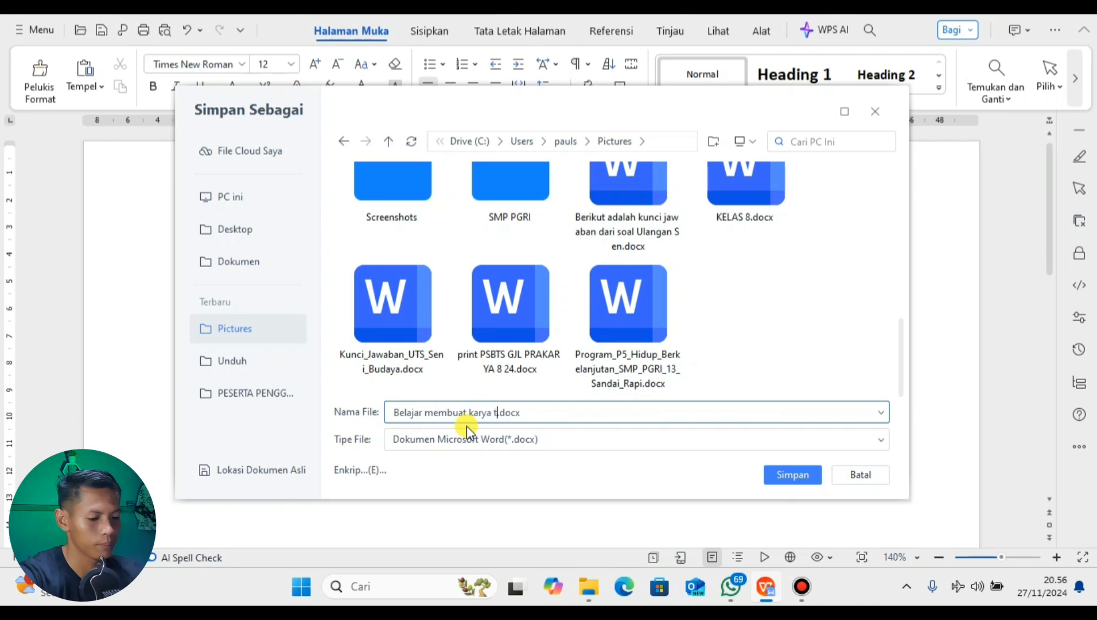
{"action": "type", "text": "is"}
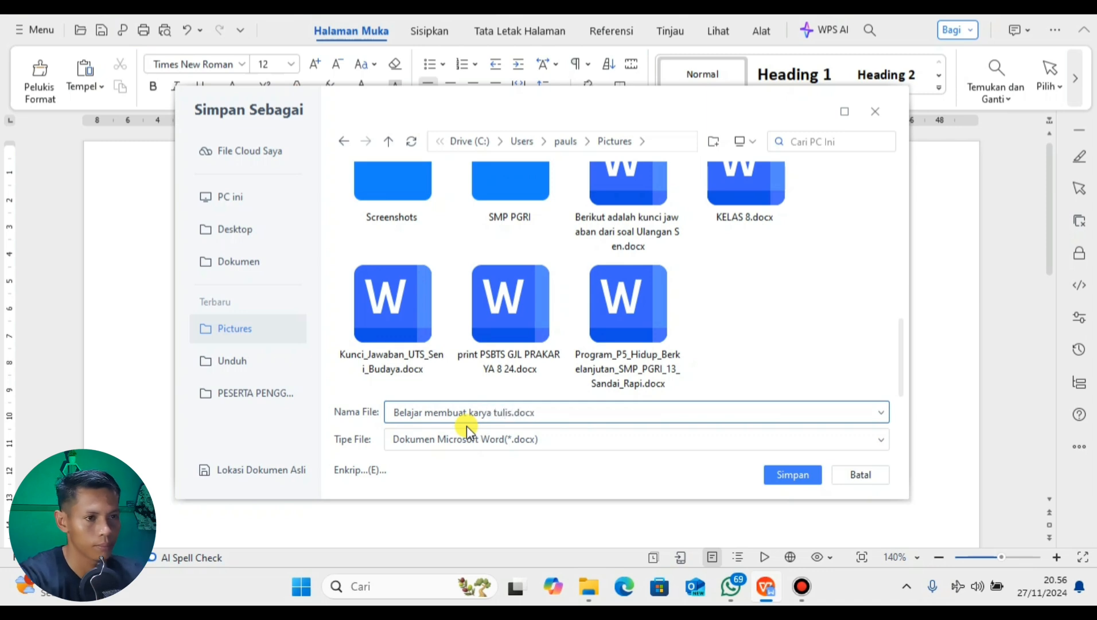
{"action": "left_click", "coordinate": [796, 476]}
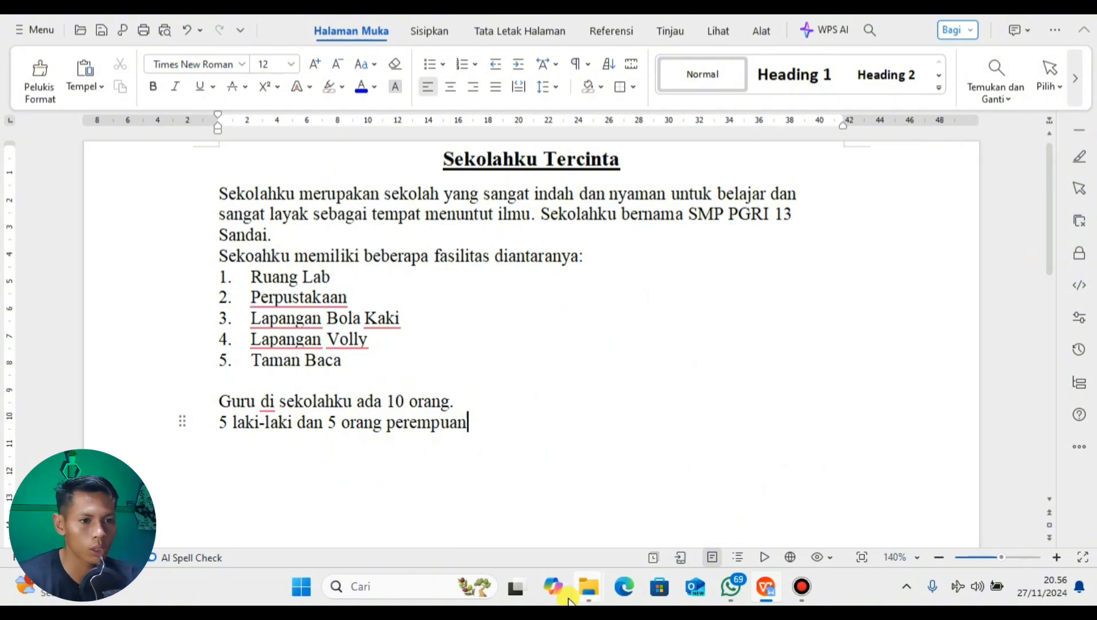
Step: Switch to File Explorer, go up from "Belajar MS WORD Pemula" to the Desktop level with large icons, and open the Gambar folder
{"action": "left_click", "coordinate": [1019, 14]}
{"action": "left_click", "coordinate": [1019, 14]}
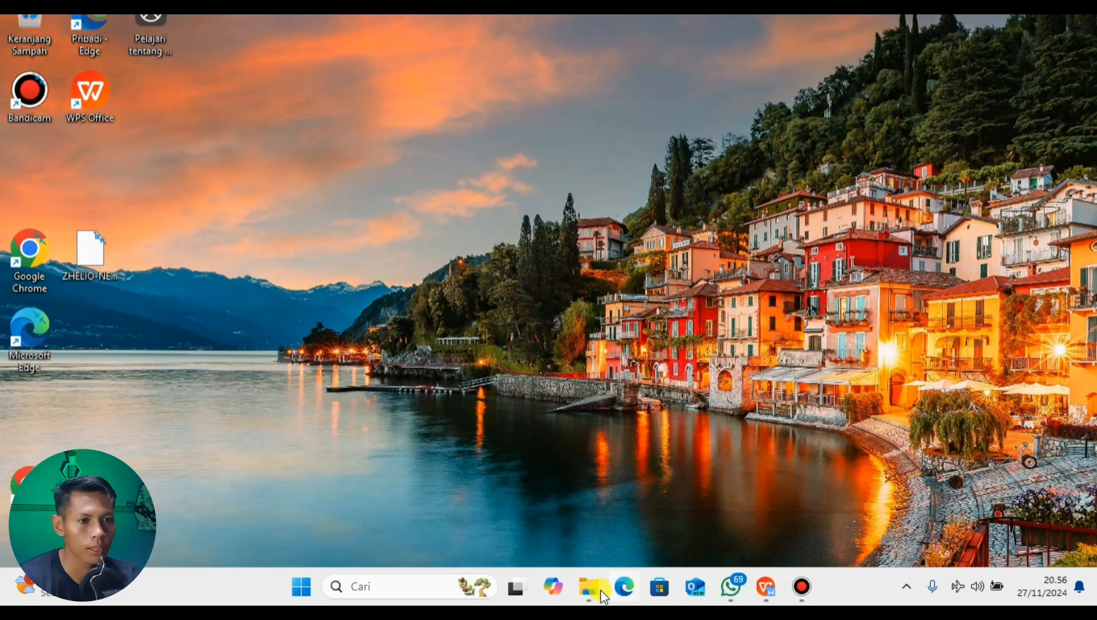
{"action": "mouse_move", "coordinate": [595, 598]}
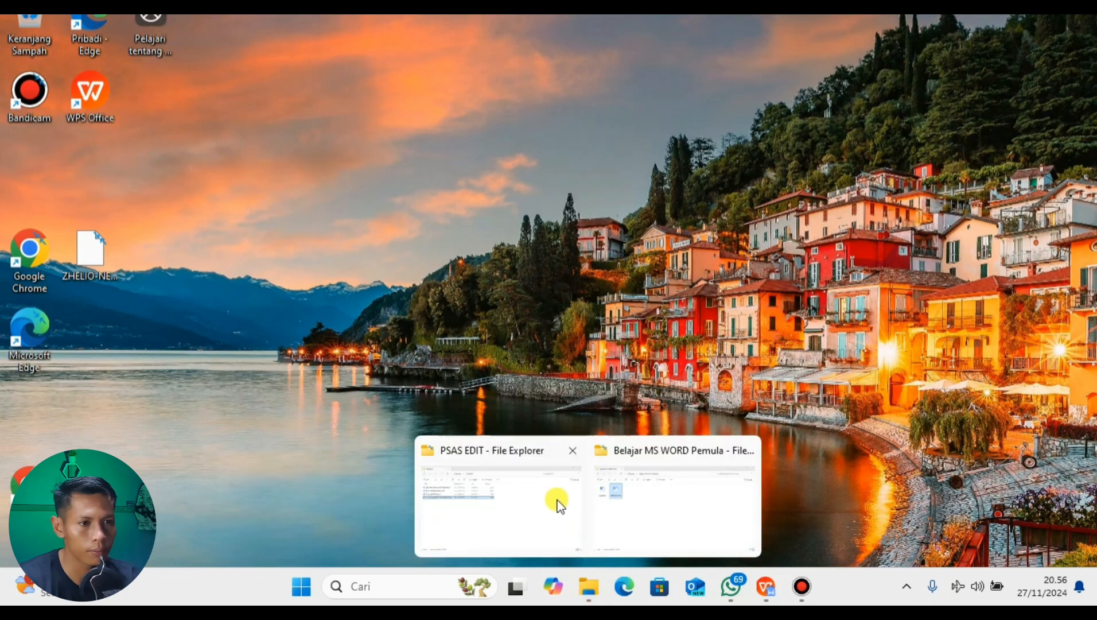
{"action": "left_click", "coordinate": [681, 502]}
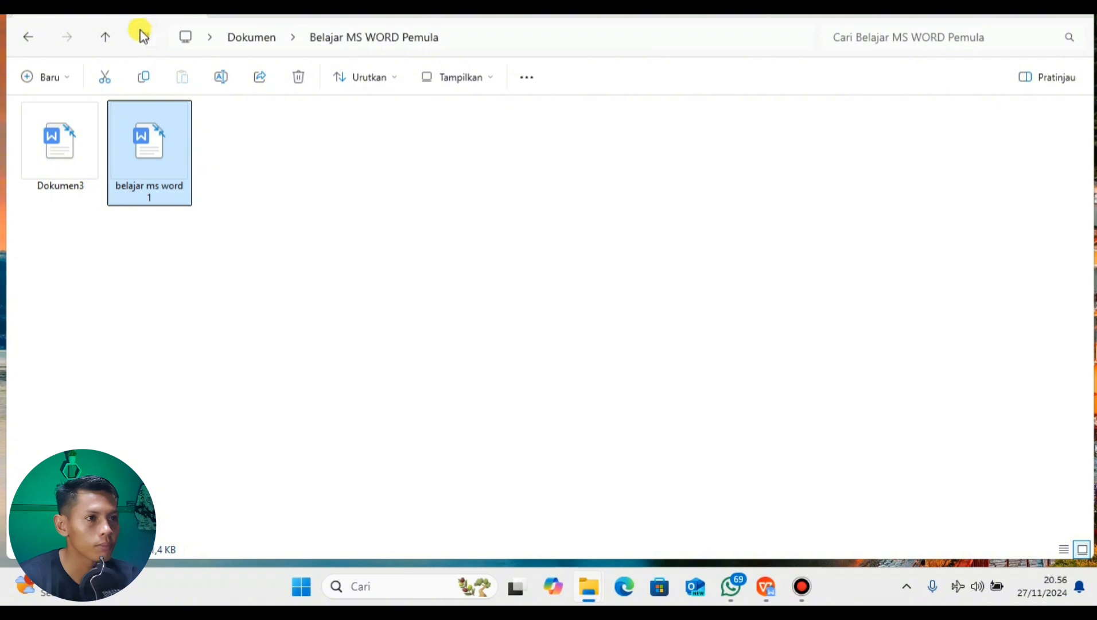
{"action": "left_click", "coordinate": [105, 41]}
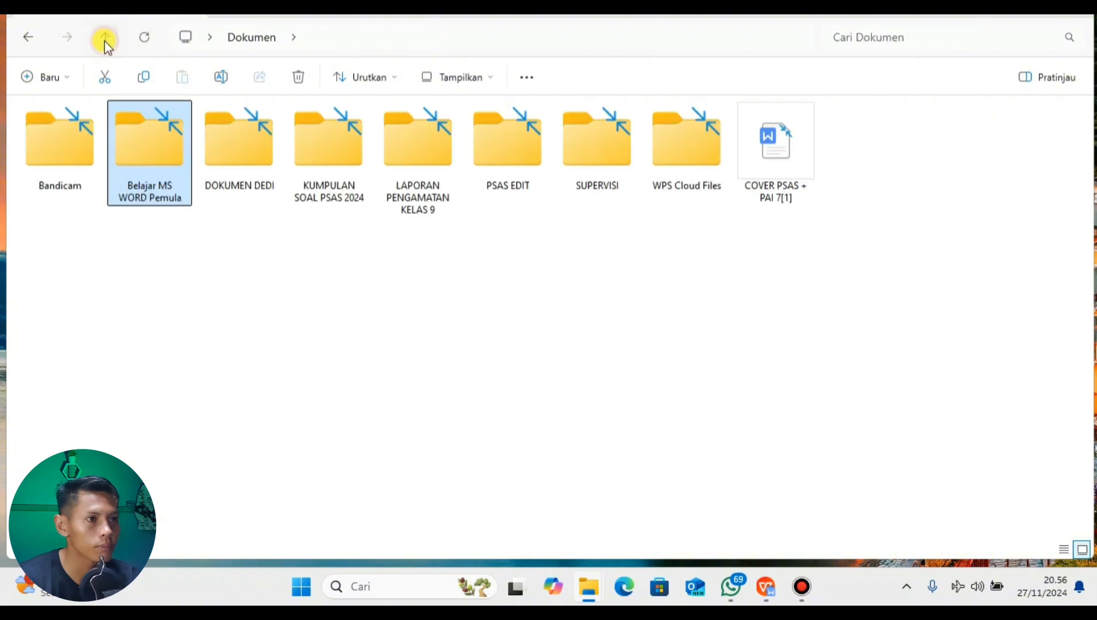
{"action": "left_click", "coordinate": [104, 41]}
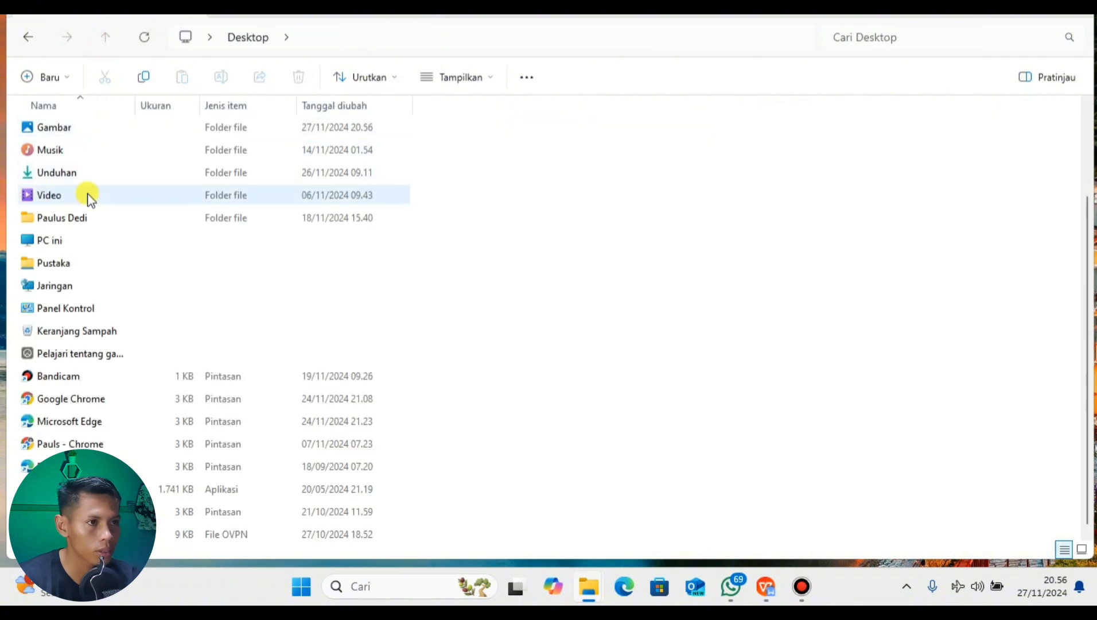
{"action": "left_click", "coordinate": [1082, 549]}
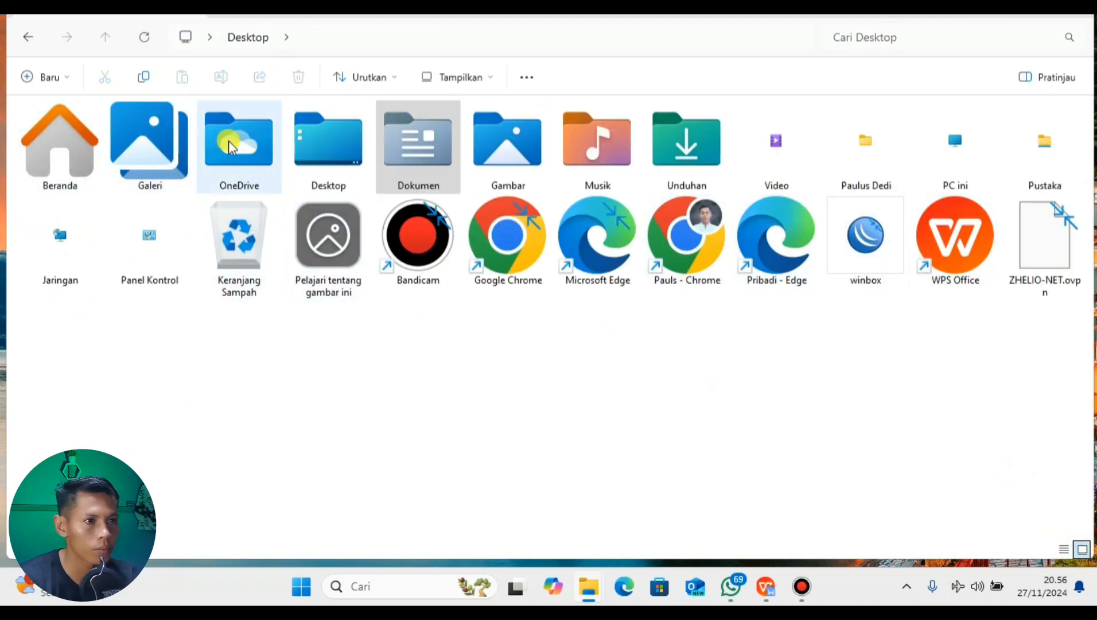
{"action": "left_click", "coordinate": [507, 158]}
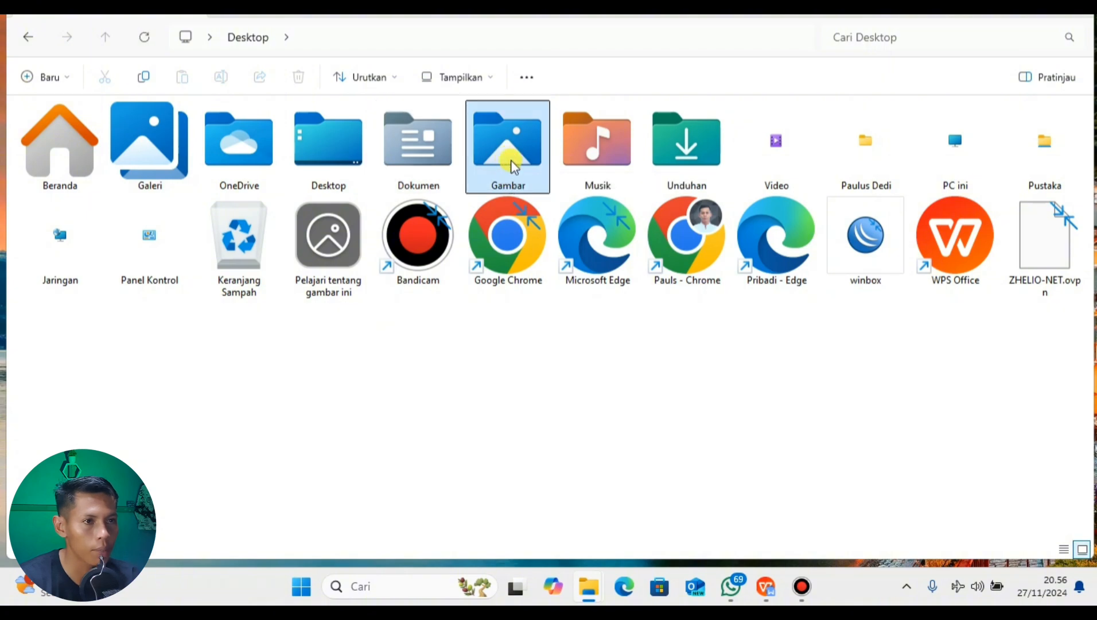
{"action": "double_click", "coordinate": [507, 159]}
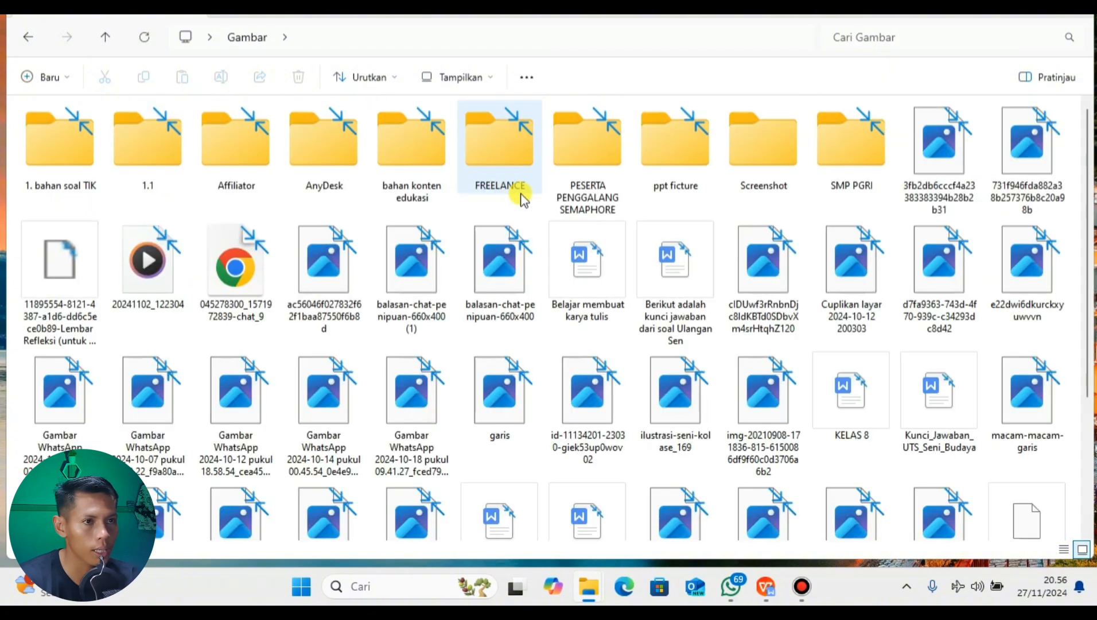
Step: Look through the Gambar folder for the file "Belajar membuat karya tulis" and return to the document in WPS Office
{"action": "scroll", "coordinate": [544, 354], "scroll_direction": "down", "scroll_amount": 3}
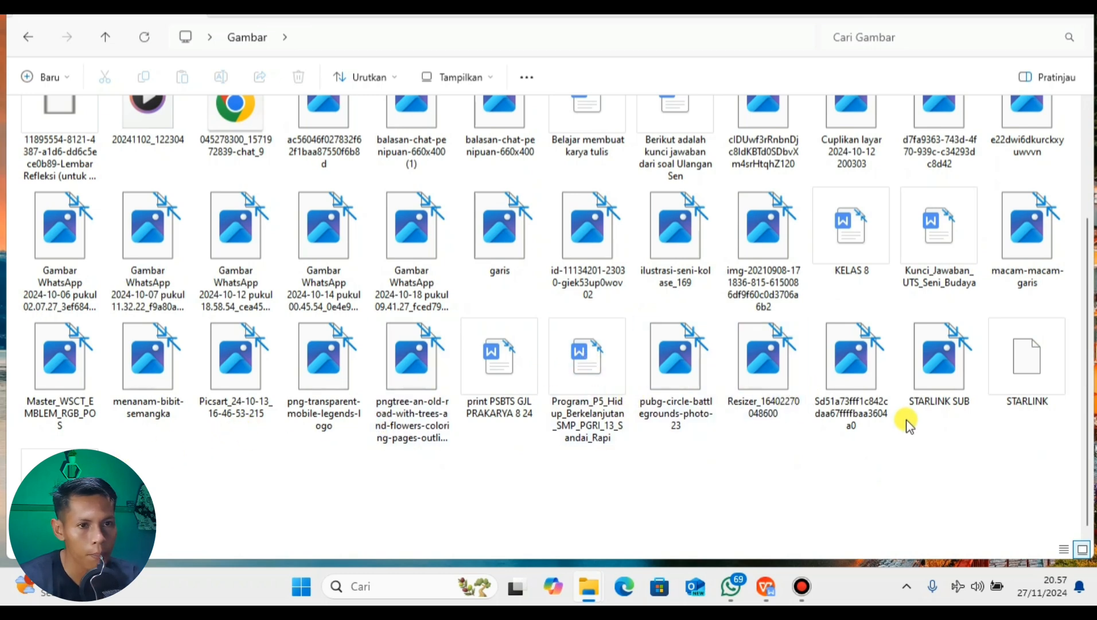
{"action": "scroll", "coordinate": [911, 422], "scroll_direction": "up", "scroll_amount": 3}
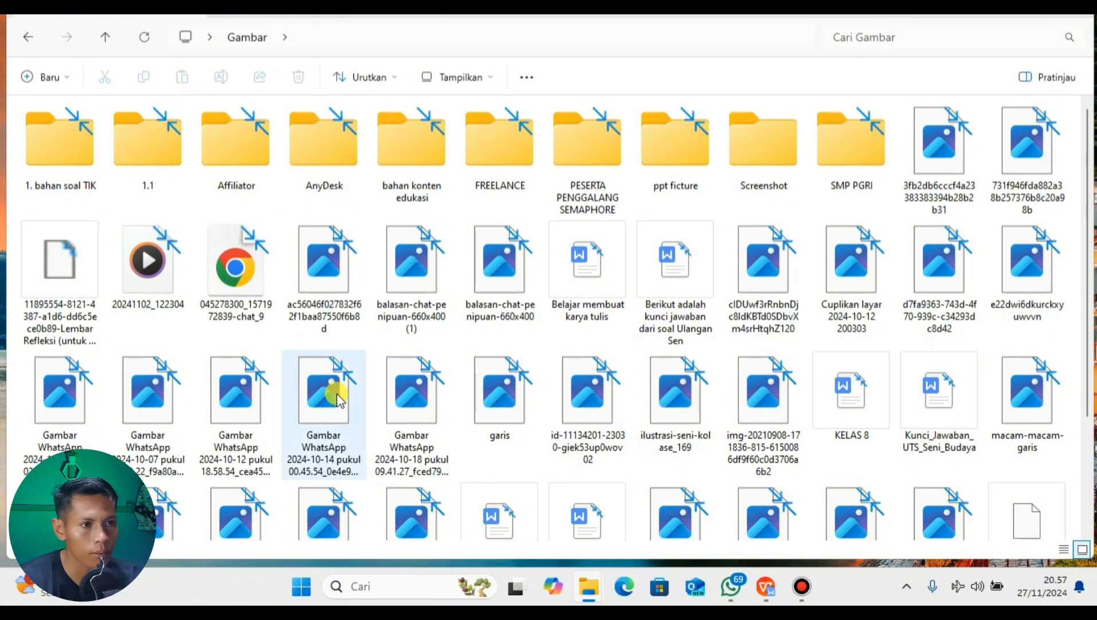
{"action": "scroll", "coordinate": [379, 371], "scroll_direction": "down", "scroll_amount": 3}
{"action": "scroll", "coordinate": [549, 396], "scroll_direction": "up", "scroll_amount": 3}
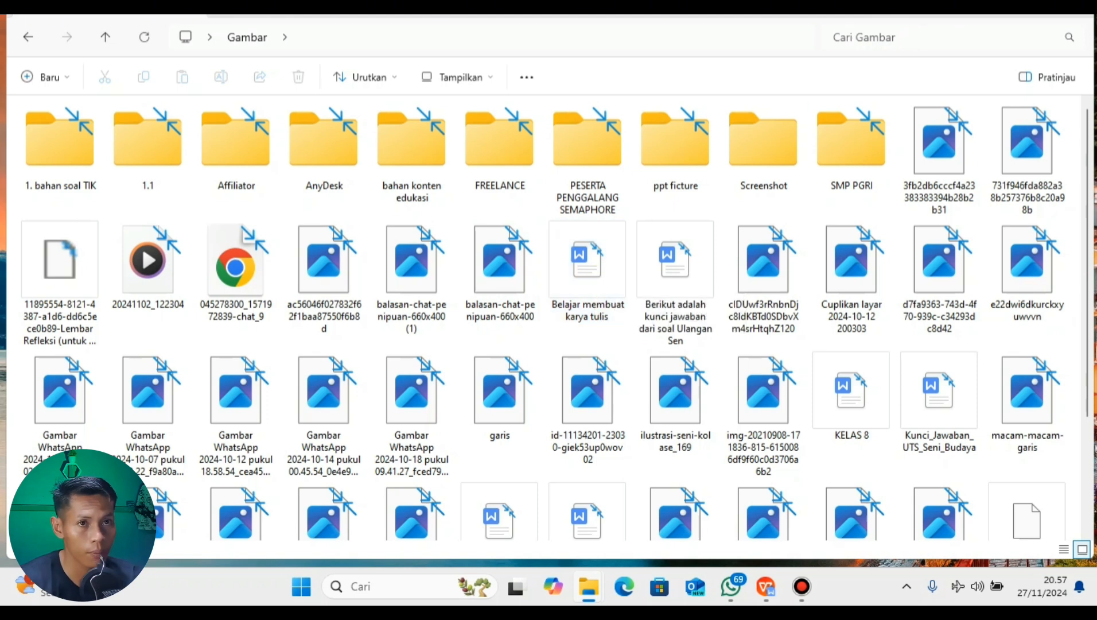
{"action": "left_click", "coordinate": [588, 586]}
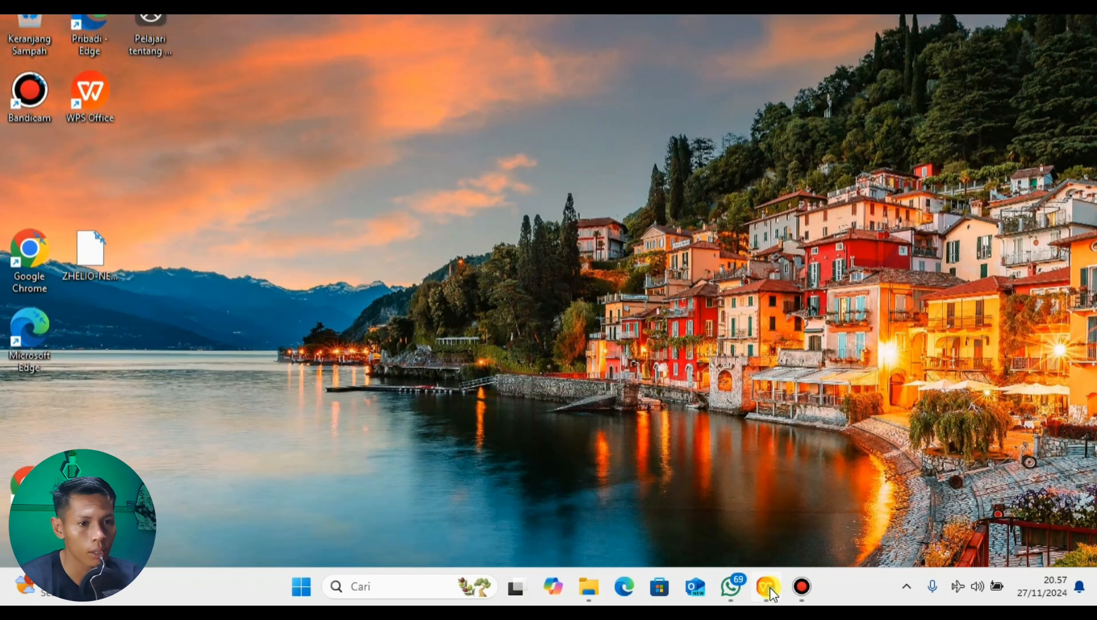
{"action": "mouse_move", "coordinate": [768, 583]}
{"action": "left_click", "coordinate": [913, 458]}
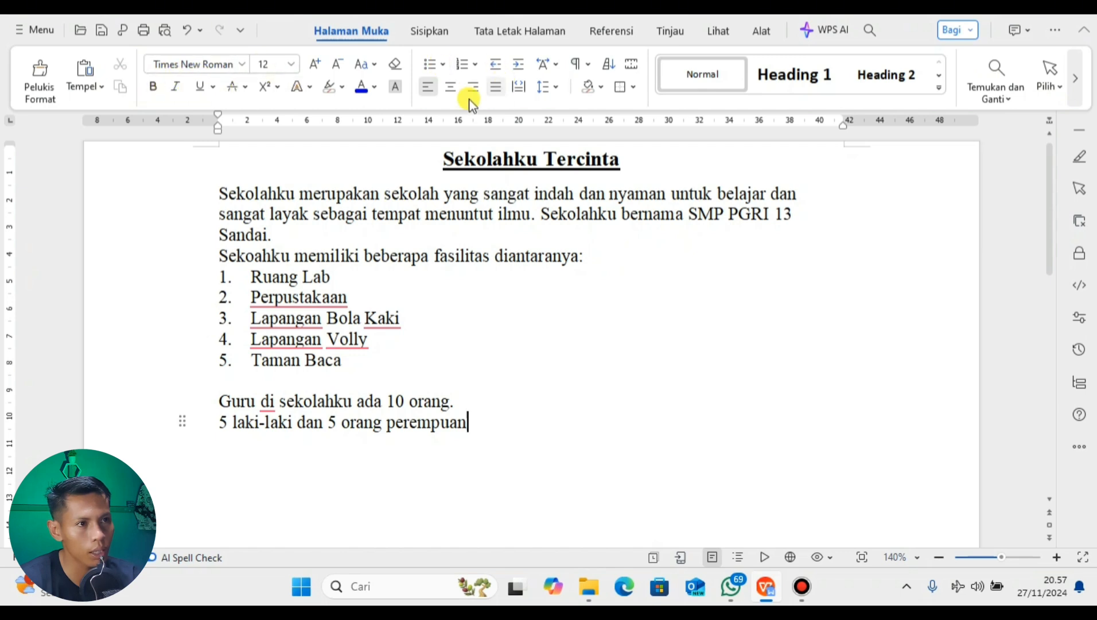
{"action": "left_click", "coordinate": [425, 37]}
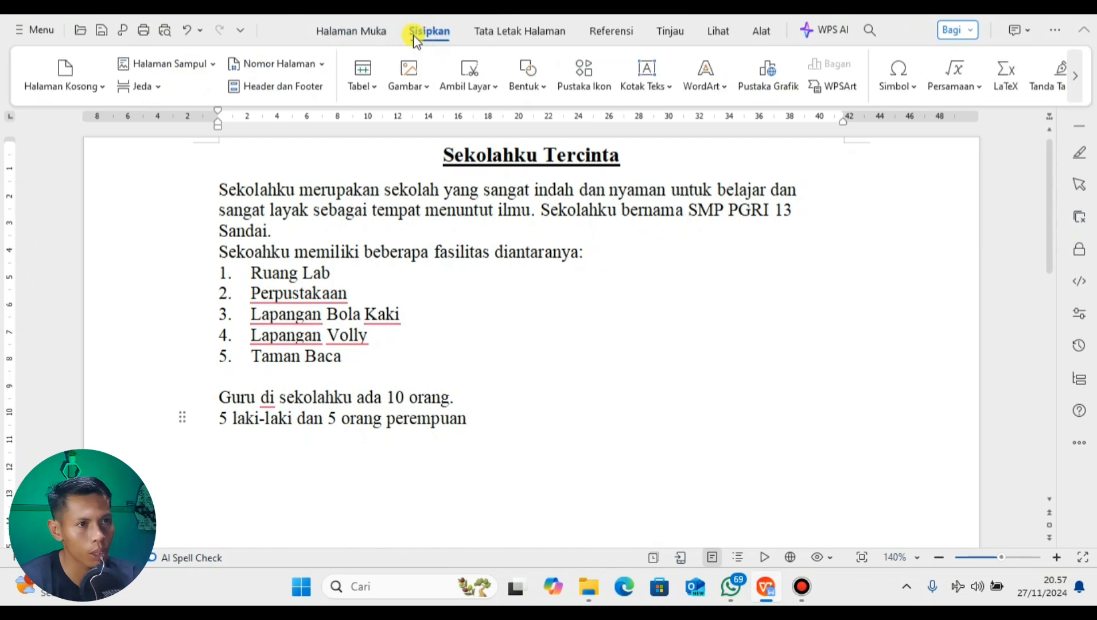
{"action": "left_click", "coordinate": [496, 38]}
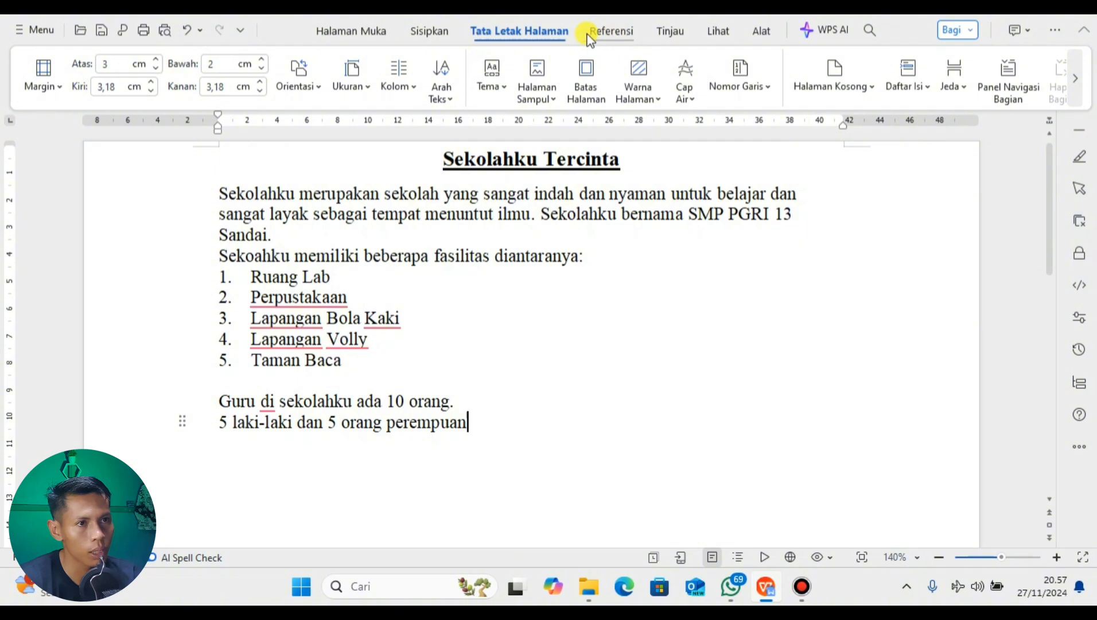
{"action": "left_click", "coordinate": [631, 37]}
{"action": "left_click", "coordinate": [439, 35]}
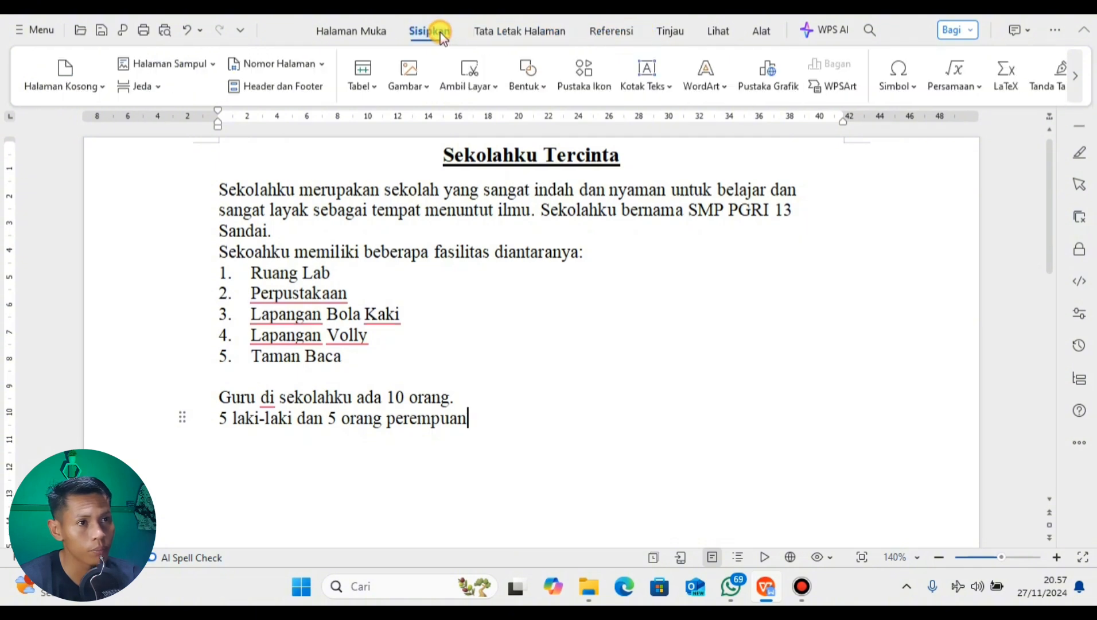
{"action": "left_click", "coordinate": [353, 31]}
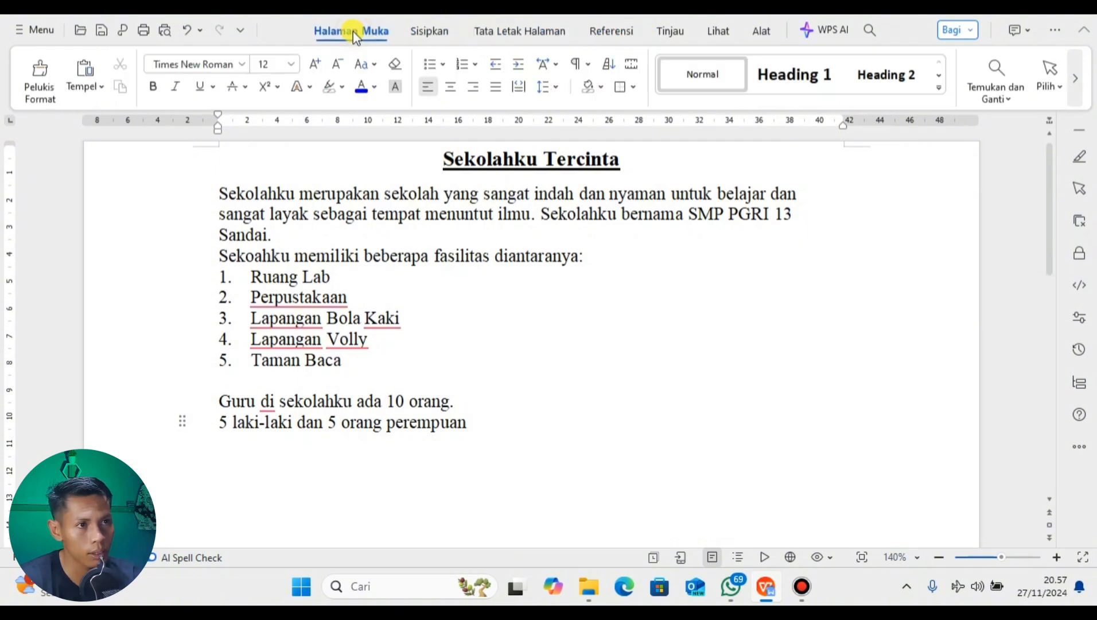
{"action": "left_click", "coordinate": [422, 35]}
{"action": "left_click", "coordinate": [537, 30]}
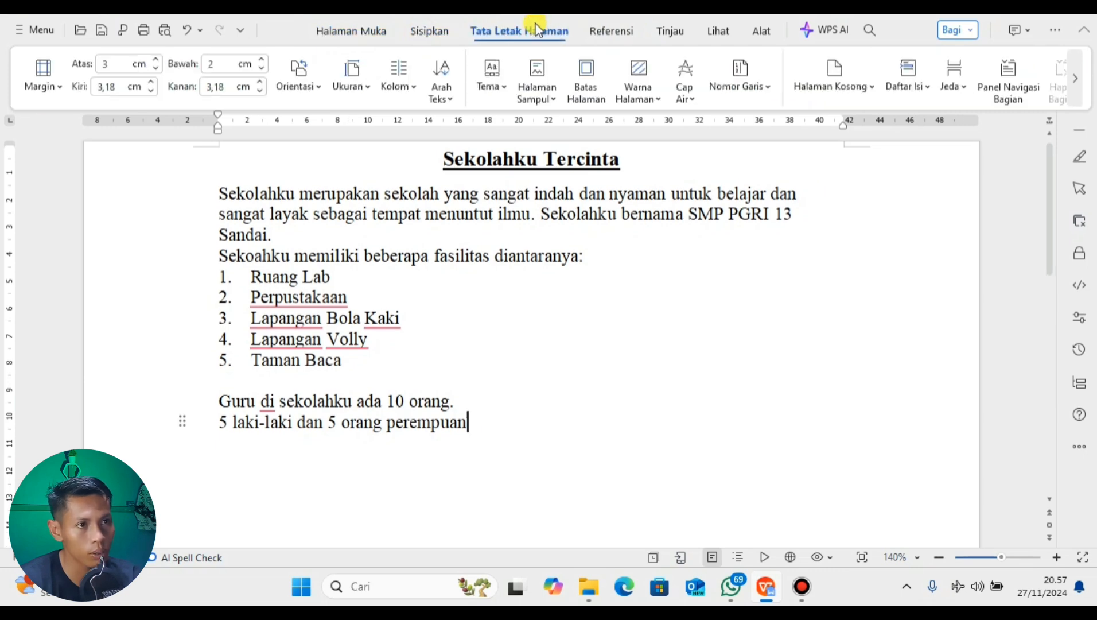
{"action": "left_click", "coordinate": [429, 31]}
{"action": "left_click", "coordinate": [344, 31]}
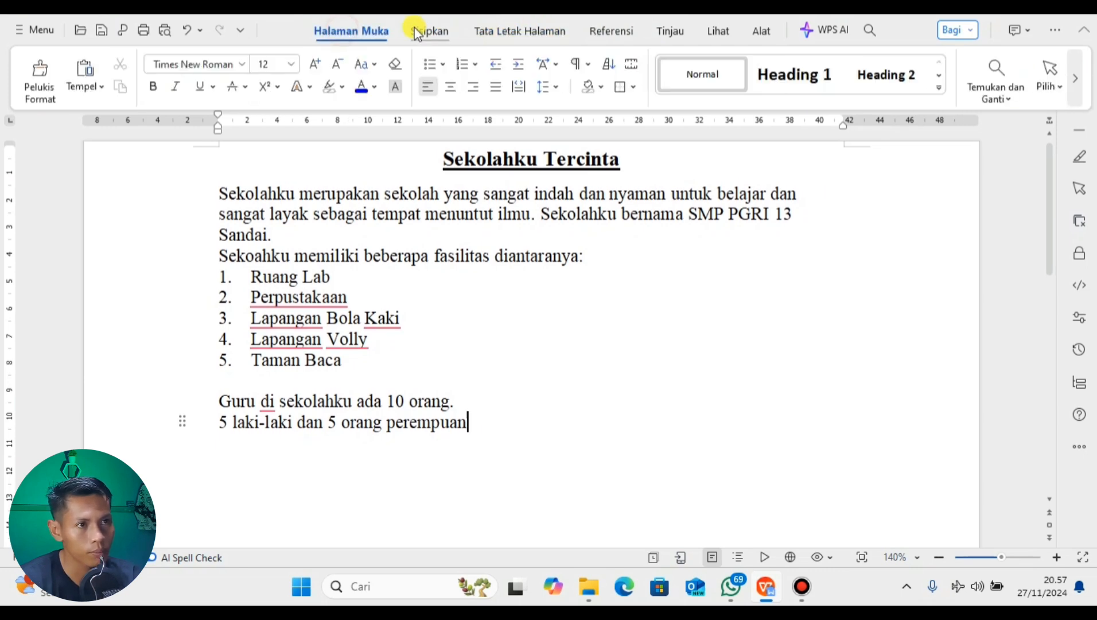
{"action": "left_click", "coordinate": [416, 32]}
{"action": "left_click", "coordinate": [504, 28]}
{"action": "left_click", "coordinate": [423, 31]}
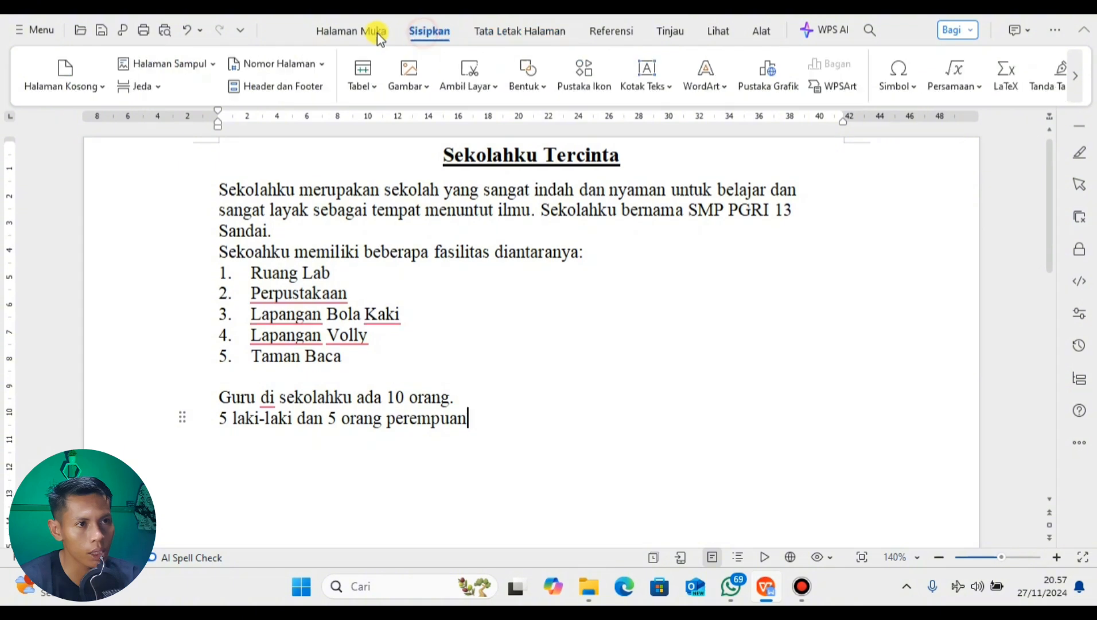
{"action": "left_click", "coordinate": [377, 33]}
{"action": "left_click", "coordinate": [422, 31]}
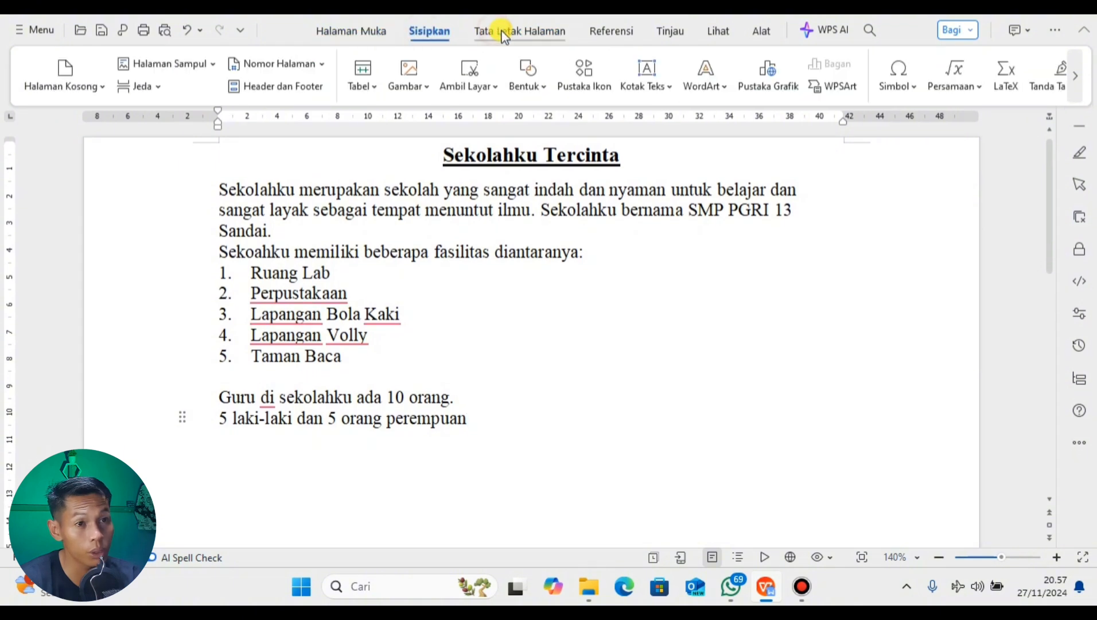
{"action": "left_click", "coordinate": [504, 35]}
{"action": "left_click", "coordinate": [348, 32]}
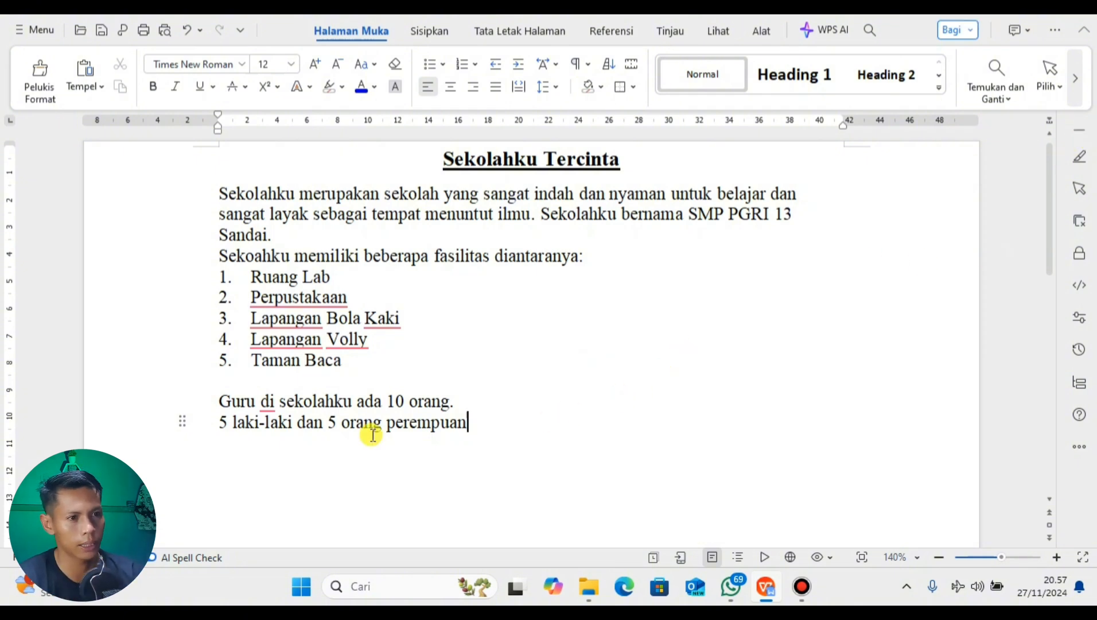
{"action": "left_click", "coordinate": [385, 371]}
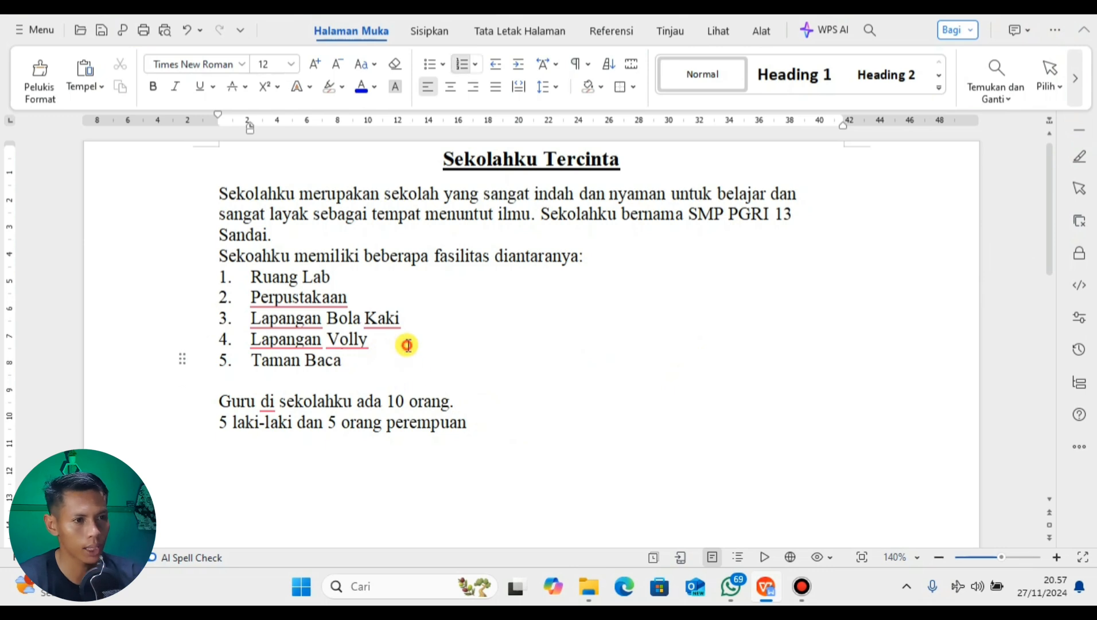
{"action": "left_click", "coordinate": [360, 295]}
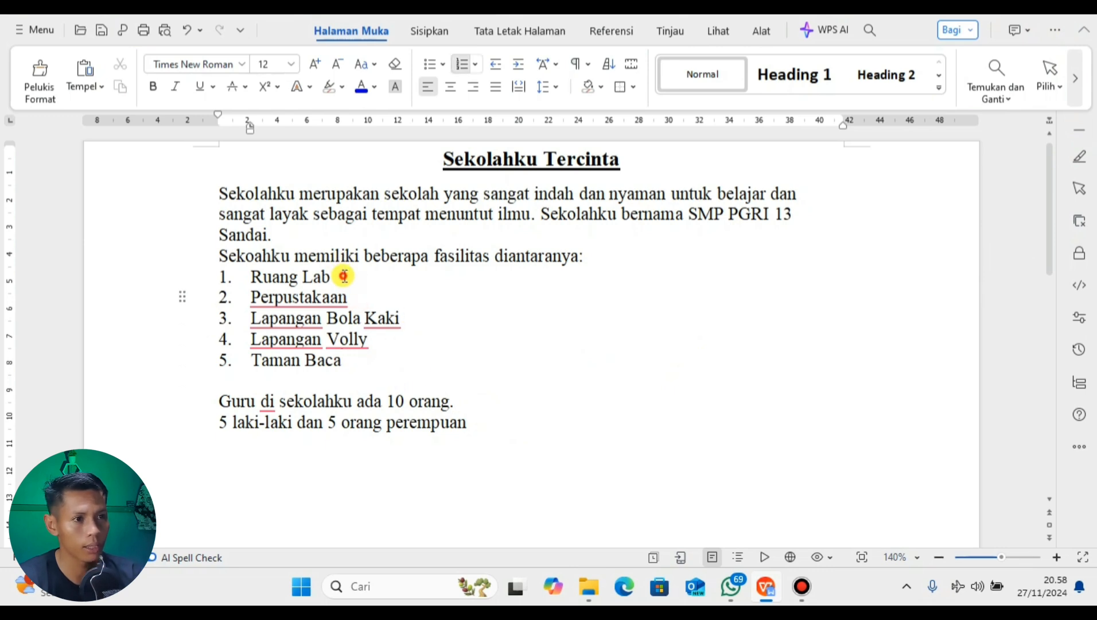
{"action": "left_click", "coordinate": [346, 277]}
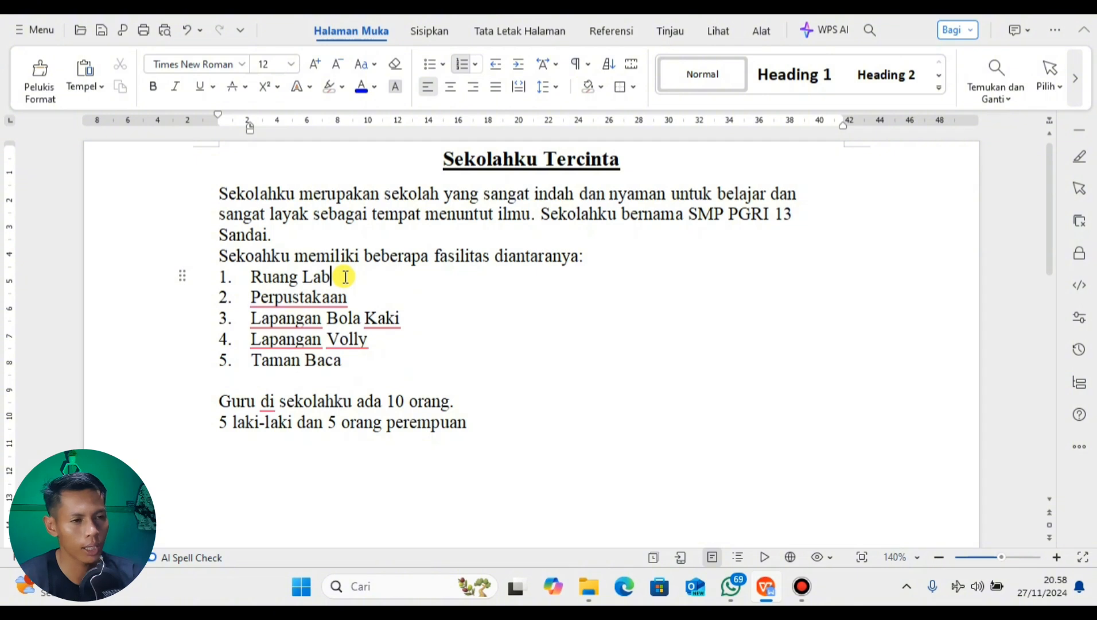
{"action": "left_click", "coordinate": [608, 255]}
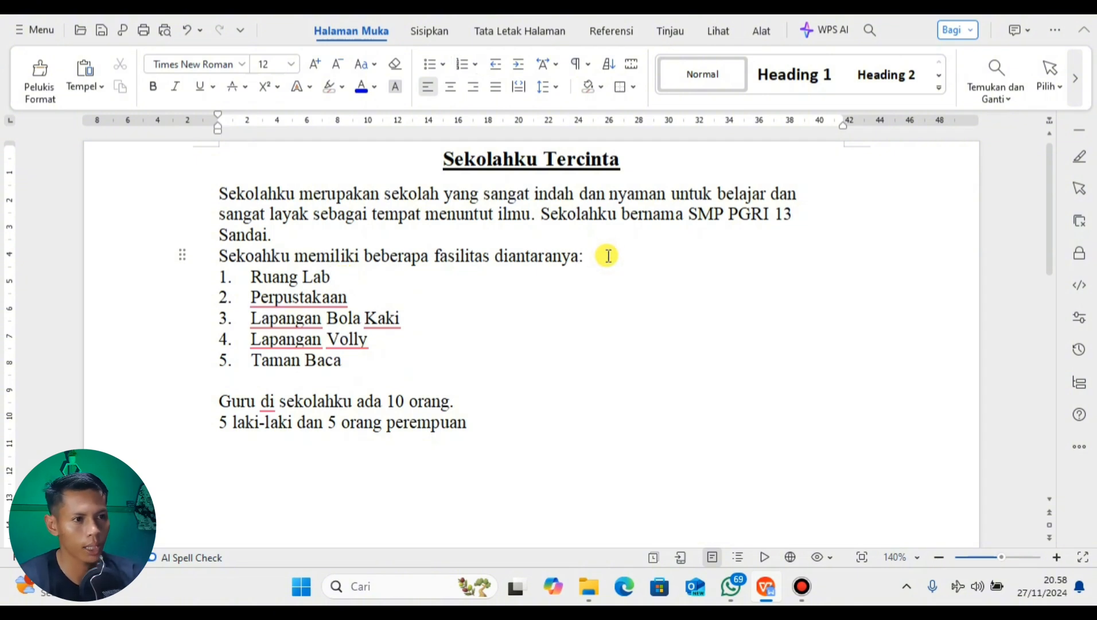
{"action": "left_click", "coordinate": [508, 441]}
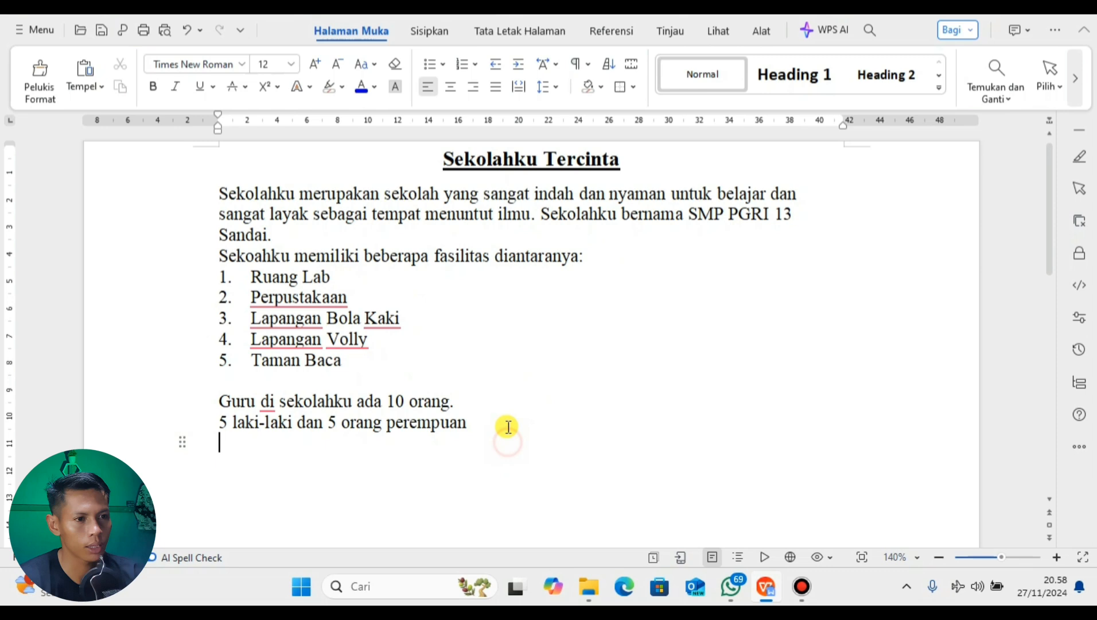
{"action": "left_click", "coordinate": [486, 401]}
{"action": "left_click", "coordinate": [483, 426]}
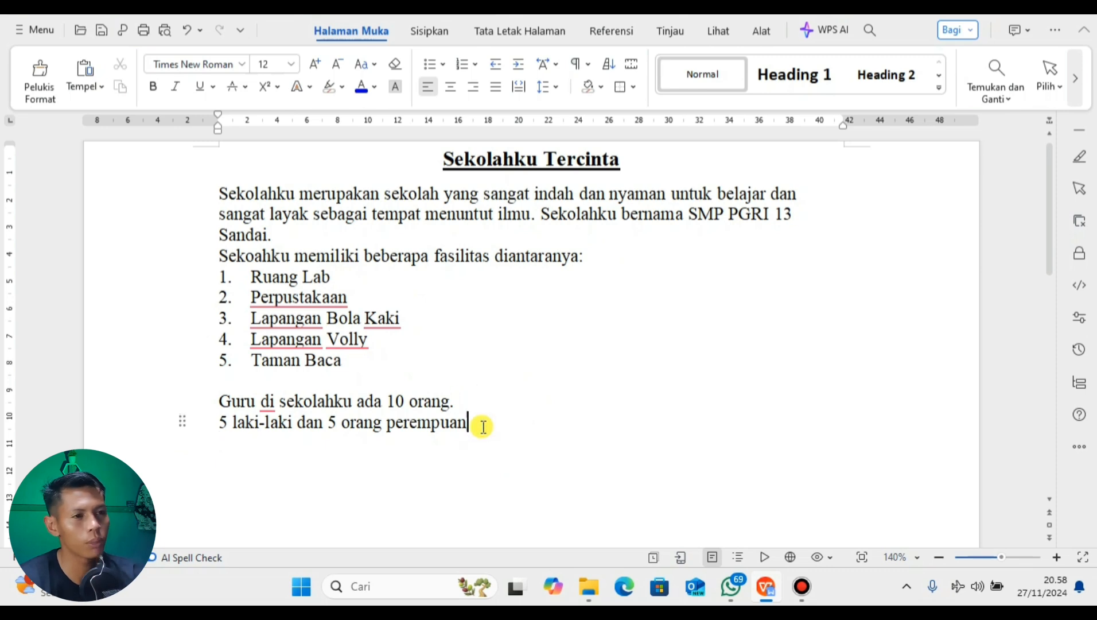
{"action": "left_click", "coordinate": [485, 402]}
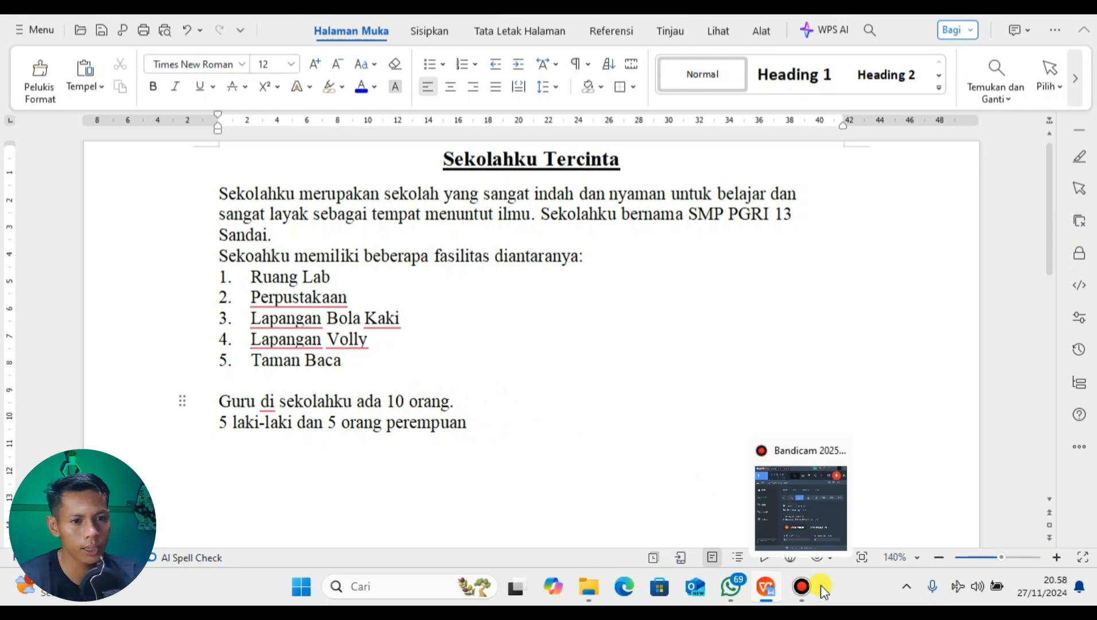
{"action": "left_click", "coordinate": [801, 594]}
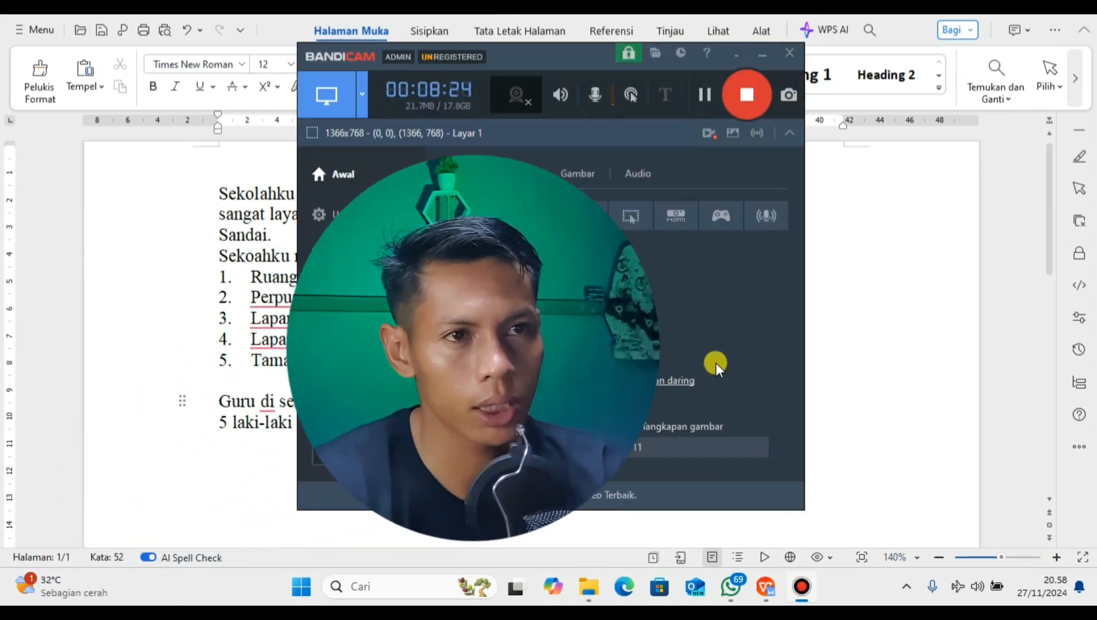